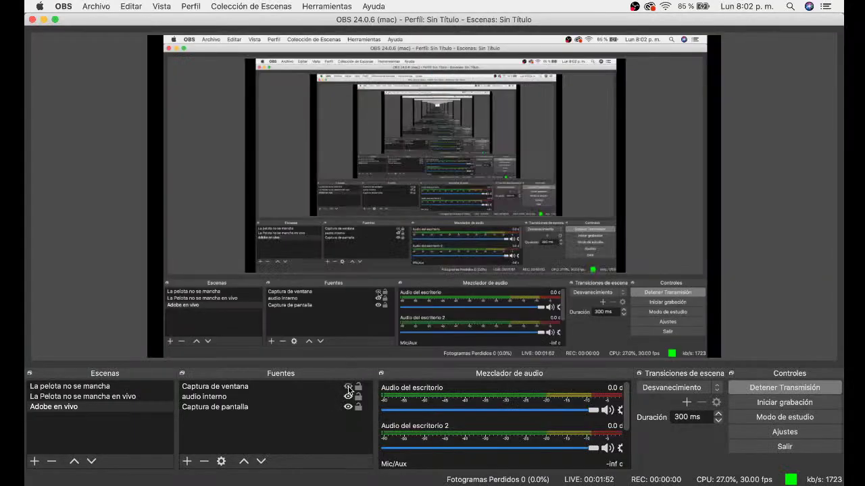
- Switch from OBS to Chrome showing the YouTube Studio live streaming page
key("super+Tab")
key("super+Tab")
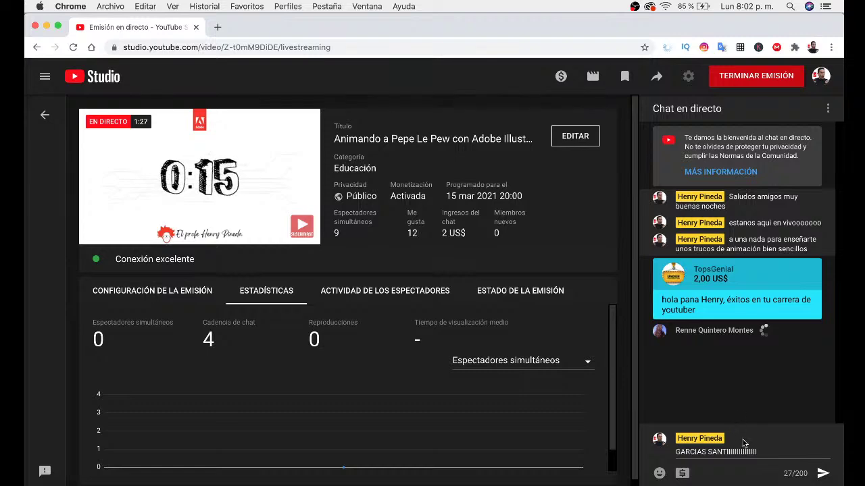
- Restore the QuickTime webcam window and move it off the stream preview and statistics
left_click(834, 473)
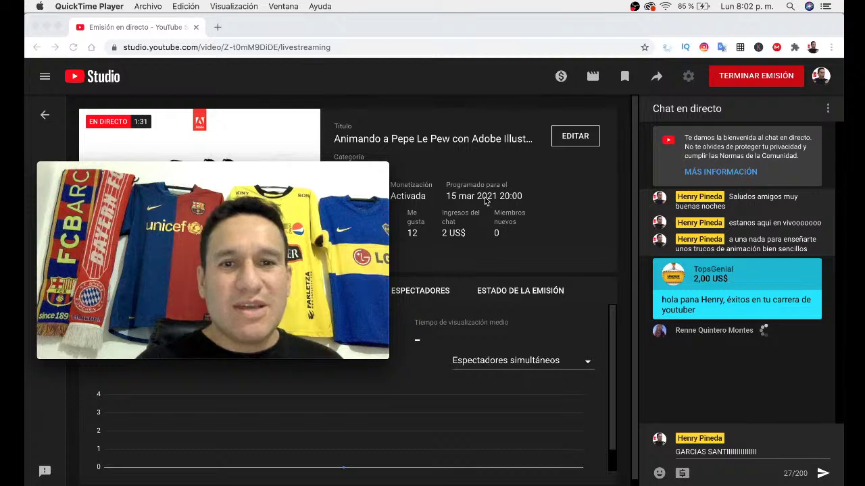
mouse_move(379, 171)
left_mouse_down()
mouse_move(382, 253)
mouse_move(367, 235)
left_mouse_up()
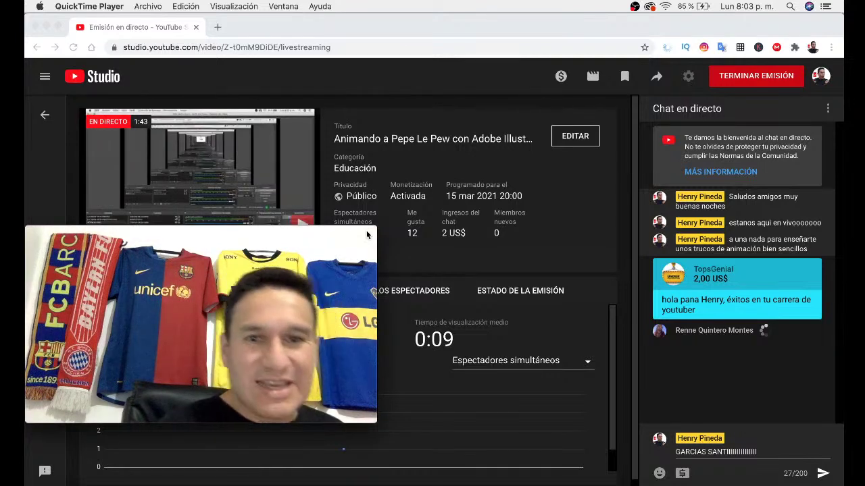
left_click_drag(367, 234, 376, 264)
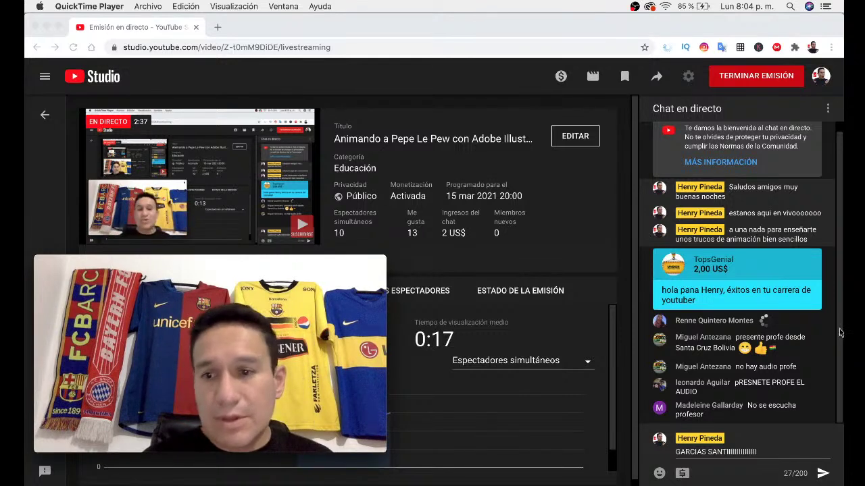
- Send the thank-you message in Chat en directo and return to OBS
left_click(826, 473)
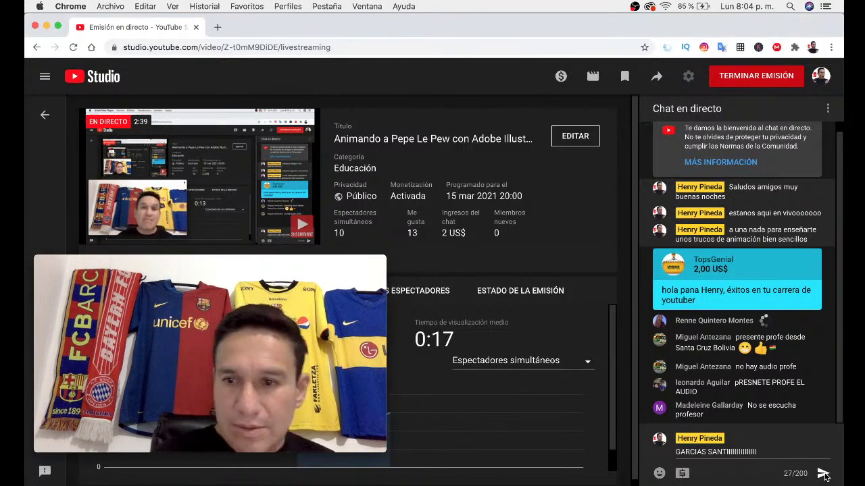
left_click(824, 476)
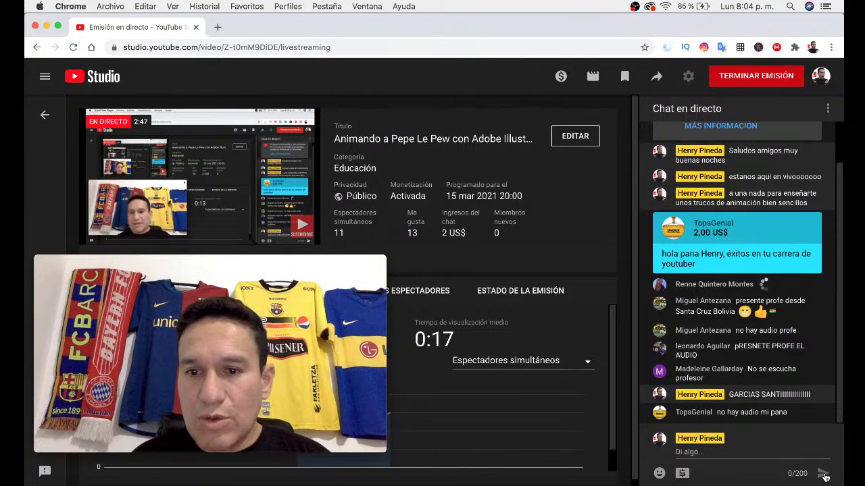
key("super+Tab")
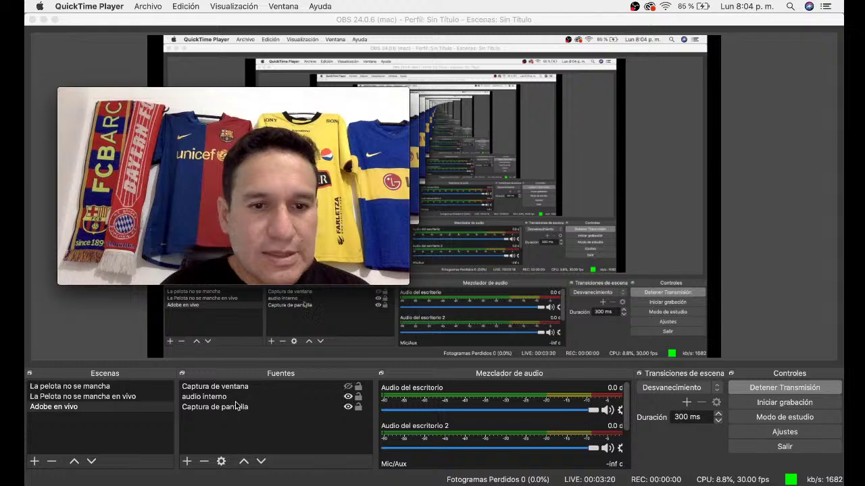
- Set the 'audio interno' source's Dispositivo to Built-in Microphone, then go back to Chrome
left_click(204, 396)
double_click(204, 396)
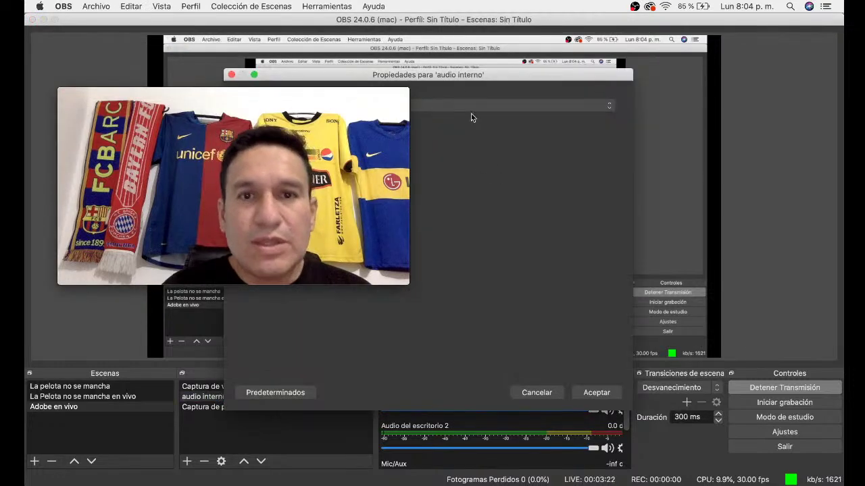
left_click_drag(483, 80, 693, 76)
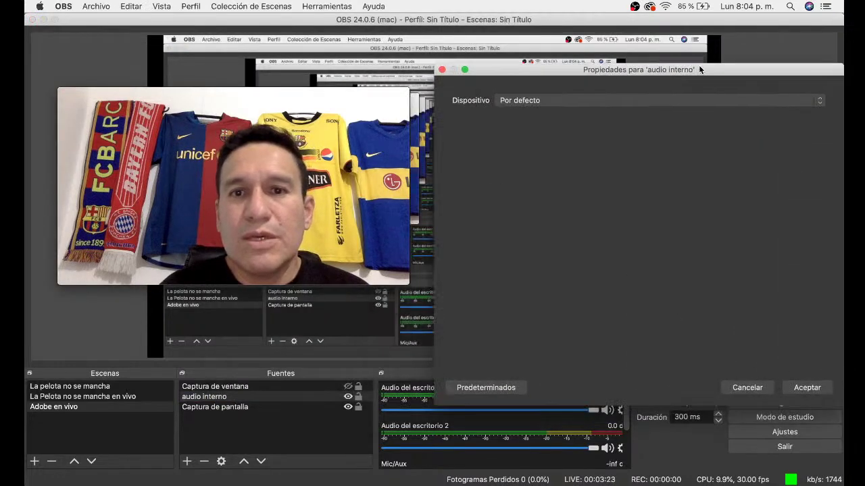
left_click(611, 105)
left_click(609, 112)
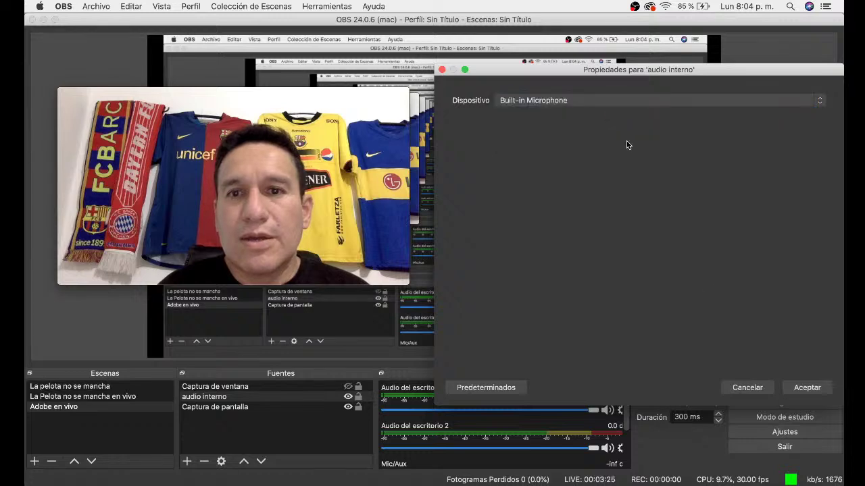
left_click(802, 387)
key("super+Tab")
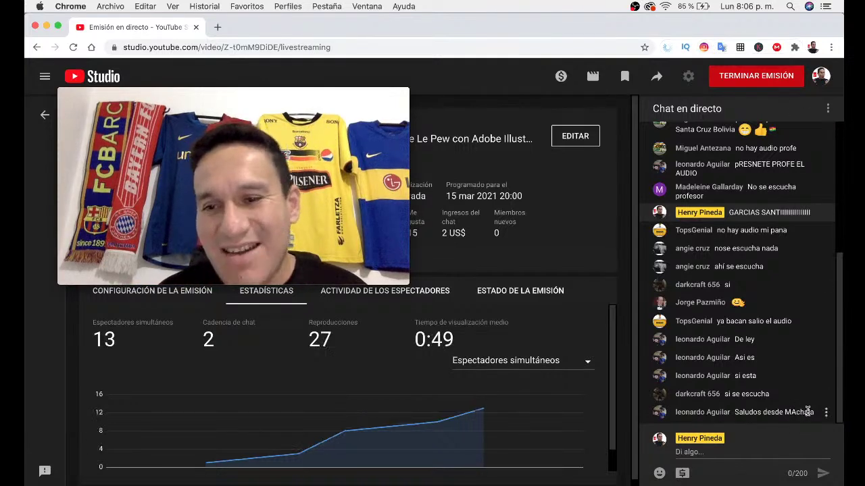
left_click_drag(808, 411, 754, 412)
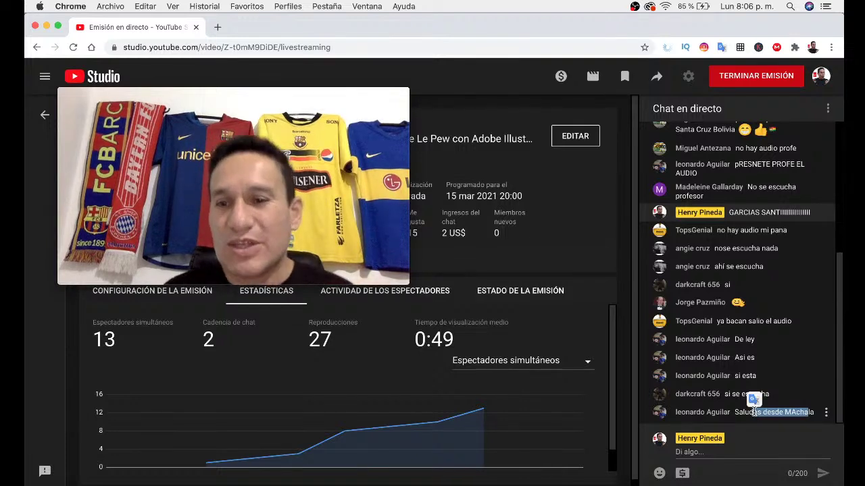
left_click(733, 414)
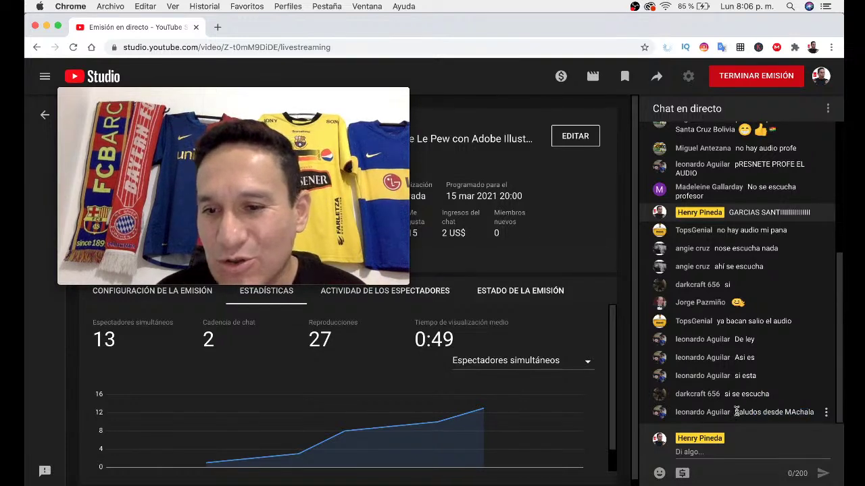
left_click_drag(736, 412, 812, 412)
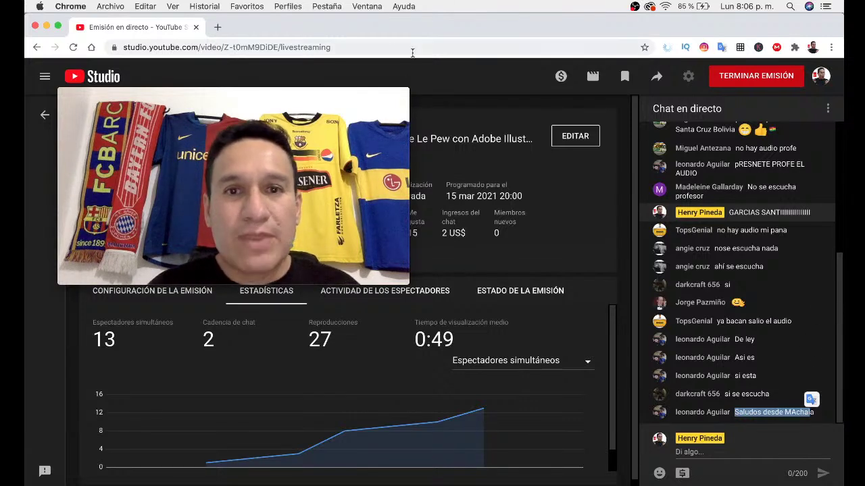
mouse_move(394, 94)
left_mouse_down()
mouse_move(397, 196)
mouse_move(365, 259)
left_mouse_up()
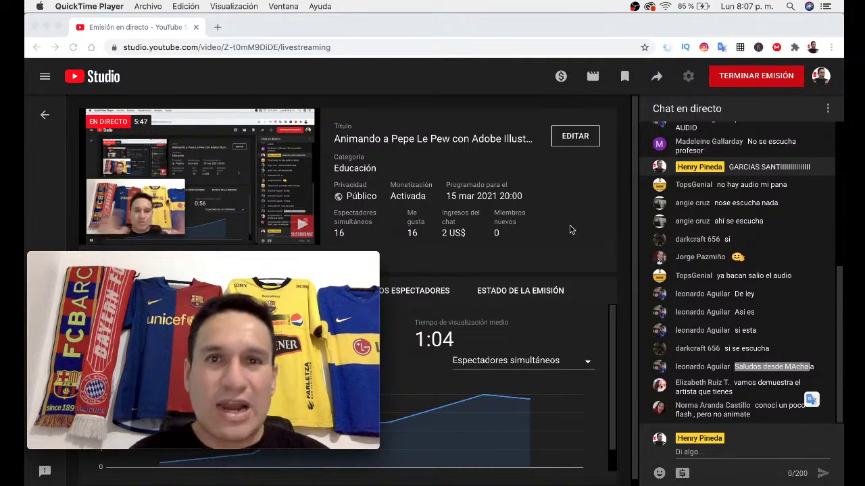
- Bring Illustrator forward, shrink the webcam preview, and centre the yellow Pepe artboard
key("super+Tab")
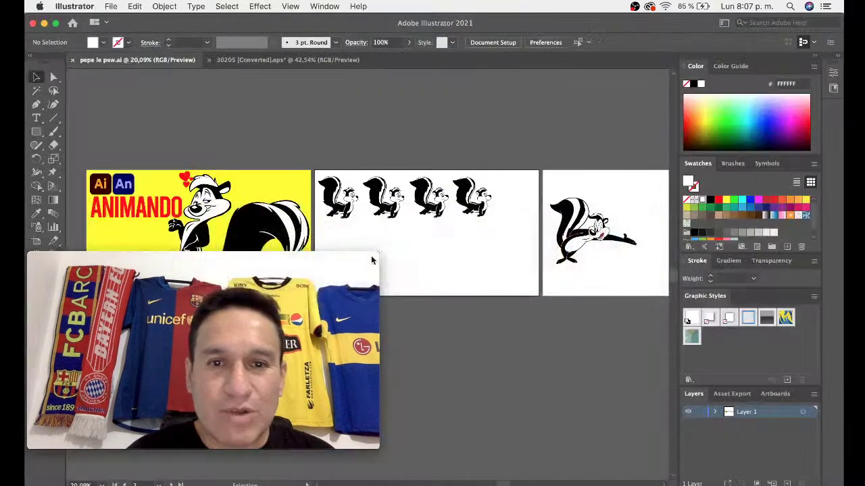
left_click_drag(379, 253, 199, 343)
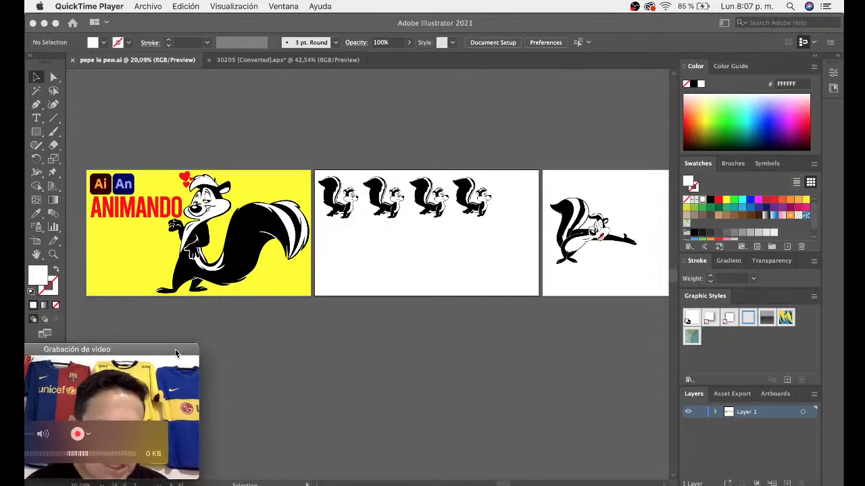
left_click(371, 376)
left_click_drag(301, 265, 530, 265)
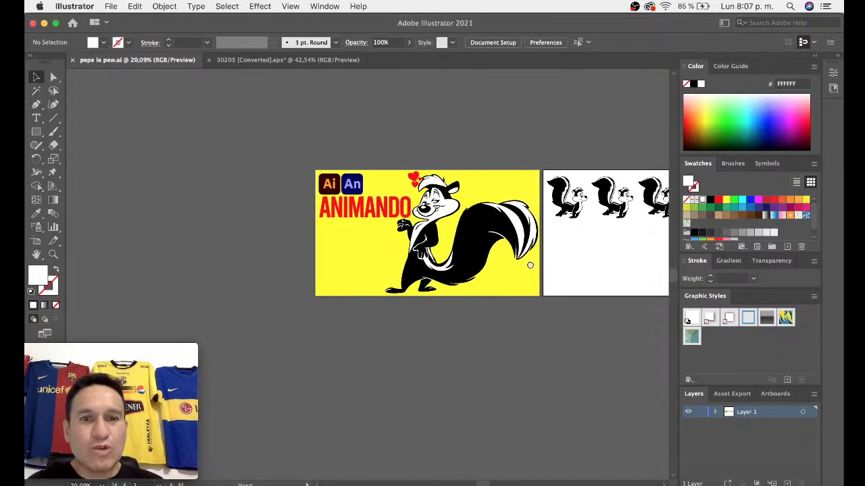
scroll(530, 265, "up", 5)
scroll(476, 259, "up", 1)
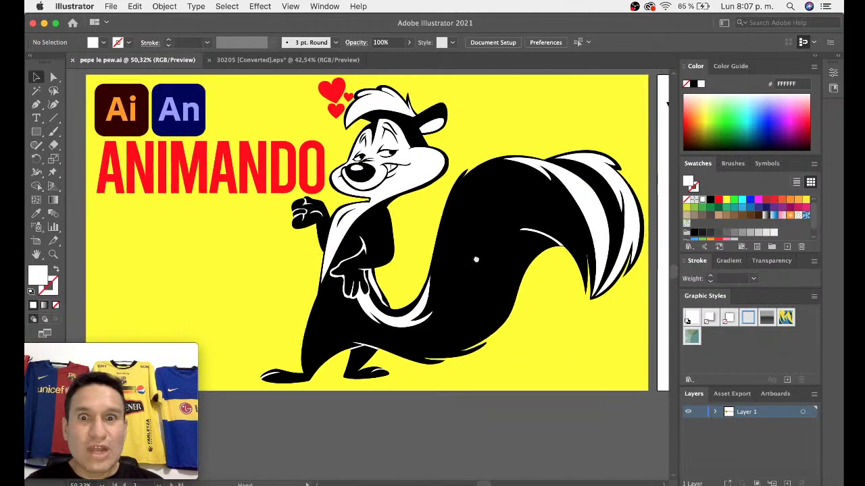
scroll(476, 260, "down", 2)
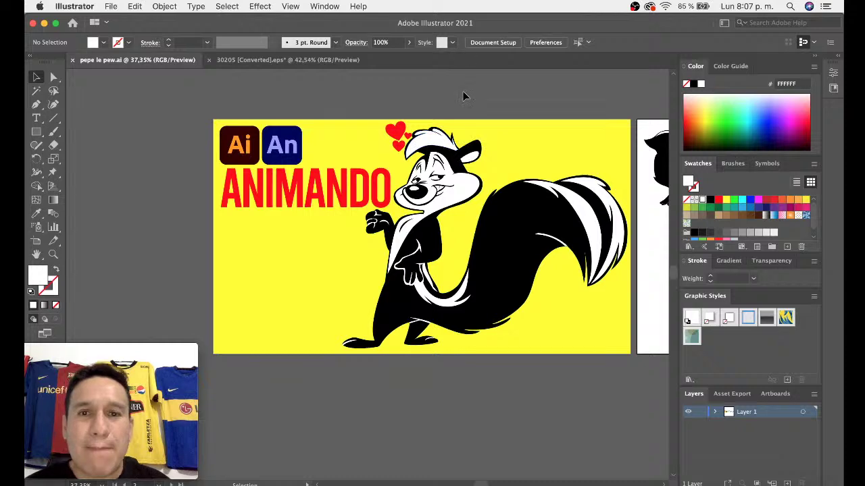
- Navigate the pepe le pew.ai canvas to the artboard with the row of four skunks
left_click_drag(533, 162, 298, 140)
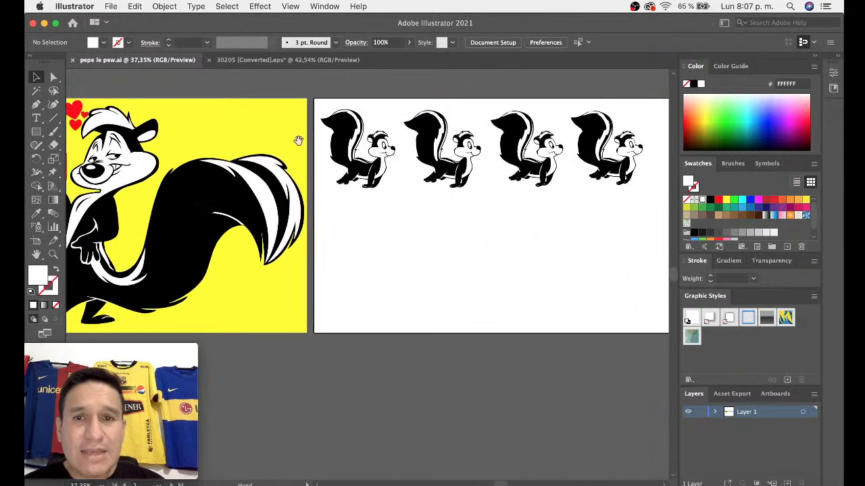
scroll(357, 129, "up", 3)
scroll(331, 162, "up", 3)
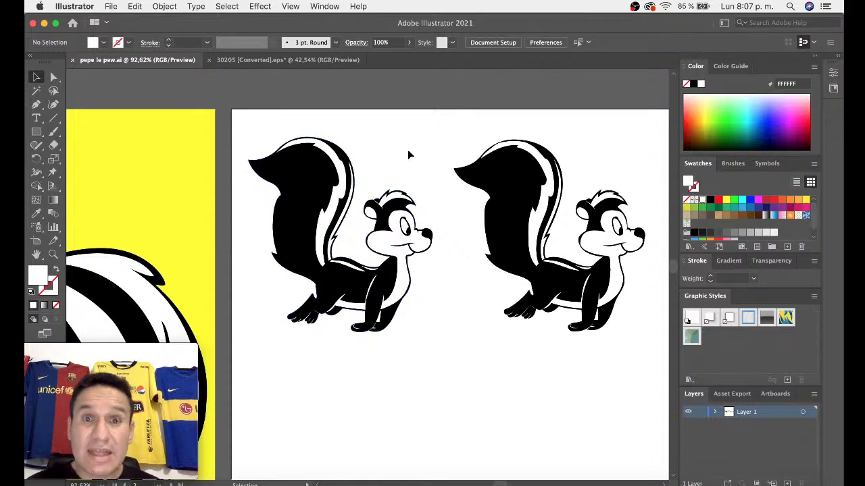
scroll(432, 173, "right", 3)
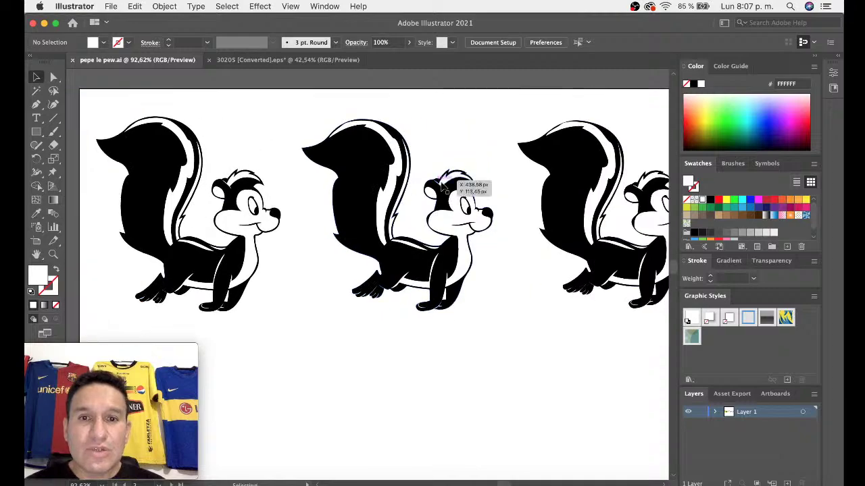
scroll(445, 187, "down", 2)
scroll(445, 187, "down", 2)
scroll(487, 189, "right", 5)
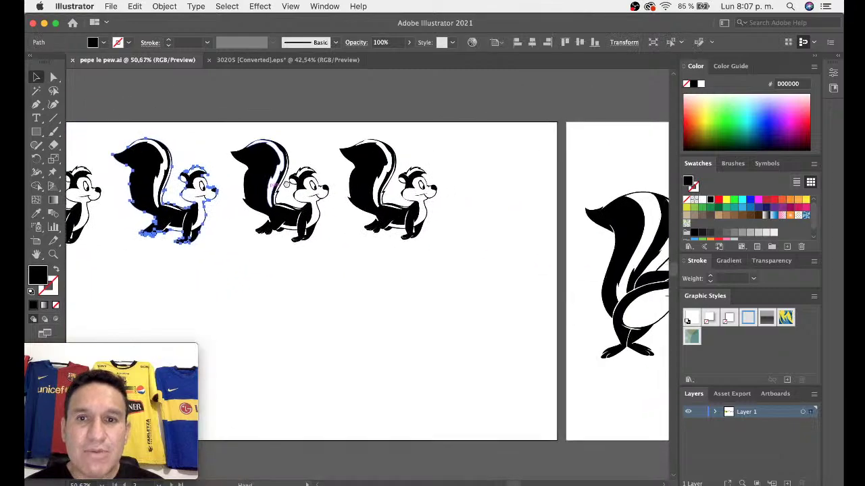
scroll(510, 184, "down", 2)
scroll(413, 139, "right", 3)
scroll(450, 206, "down", 1)
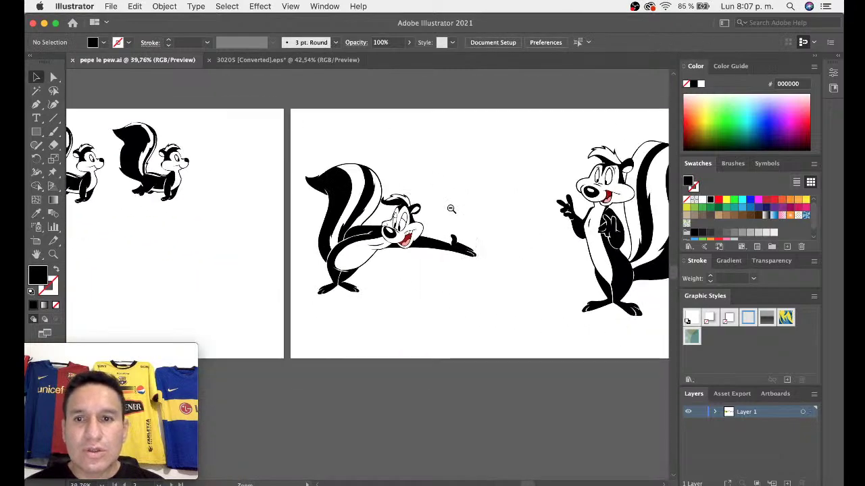
scroll(450, 207, "down", 1)
- Select the large Pepe figures in turn, then deselect and re-centre the four-skunk row
left_click(399, 220)
left_click(611, 218)
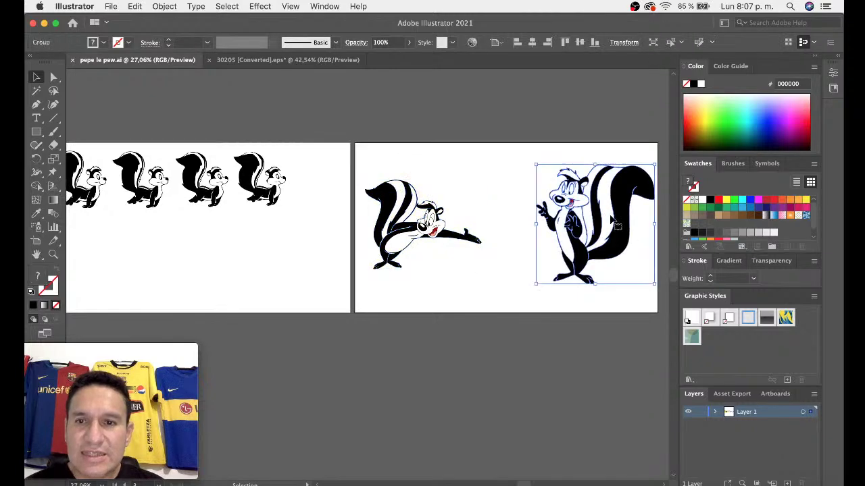
left_click(419, 223)
scroll(297, 216, "left", 10)
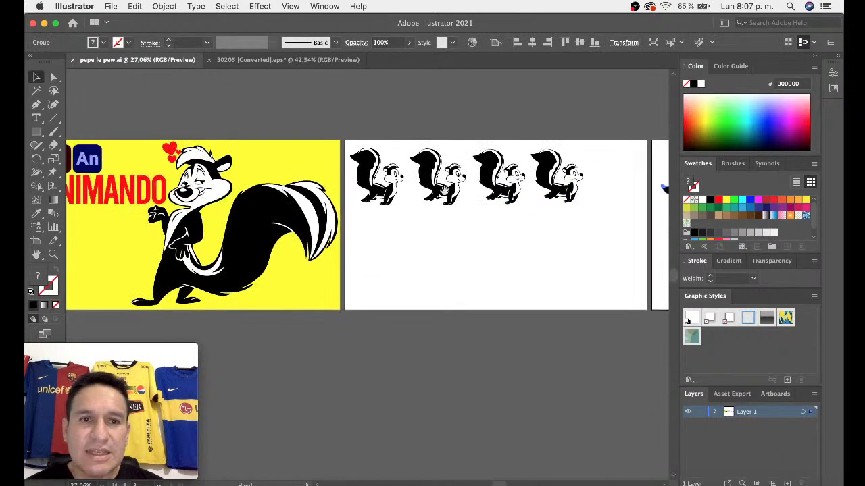
left_click(458, 255)
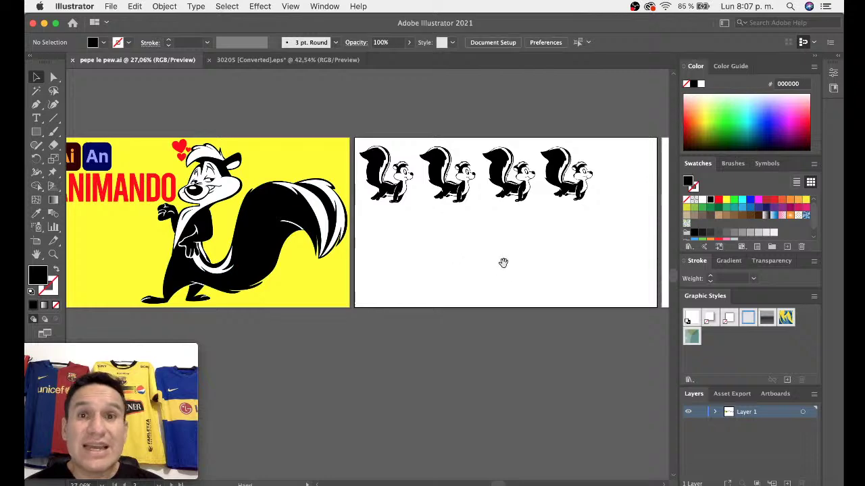
left_click_drag(502, 261, 367, 242)
scroll(367, 242, "right", 5)
scroll(406, 230, "right", 5)
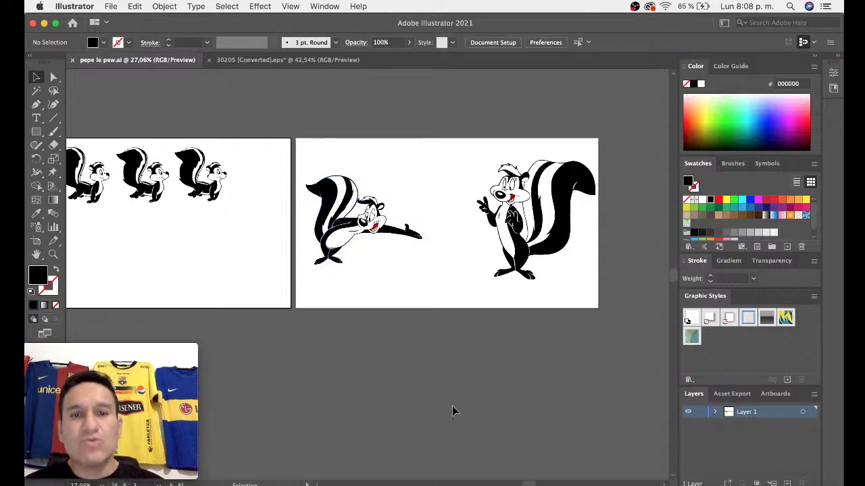
- Bring up Adobe Animate with pepe.fla and scrub the timeline to preview the skunk
left_click(579, 482)
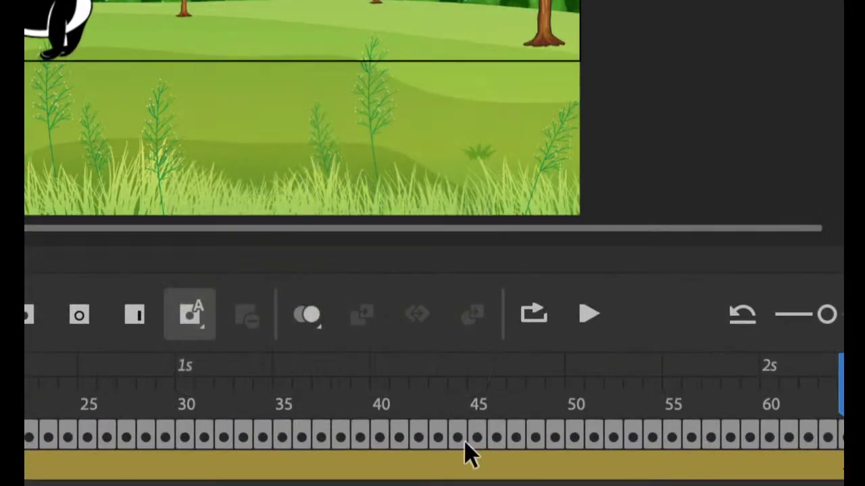
mouse_move(487, 375)
left_mouse_down()
mouse_move(442, 386)
mouse_move(498, 388)
mouse_move(484, 380)
mouse_move(440, 390)
mouse_move(483, 381)
left_mouse_up()
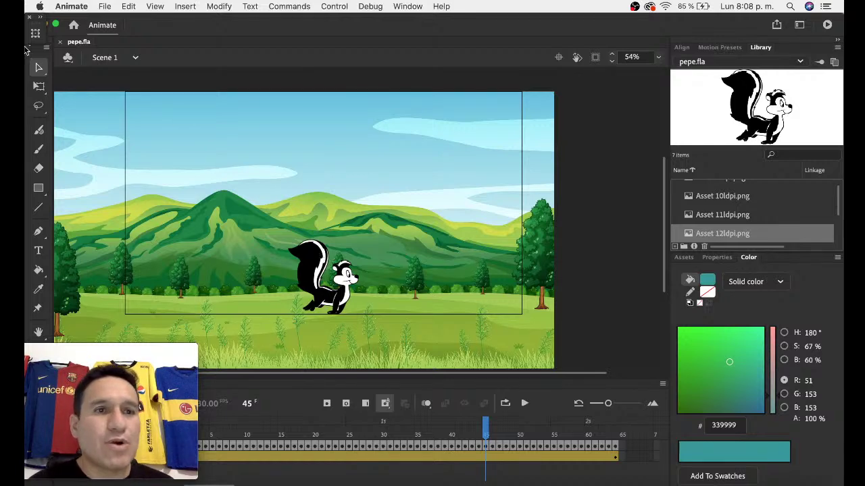
- Create a new document from the Character Animation HD 1280×720 preset via File > New
left_click(106, 6)
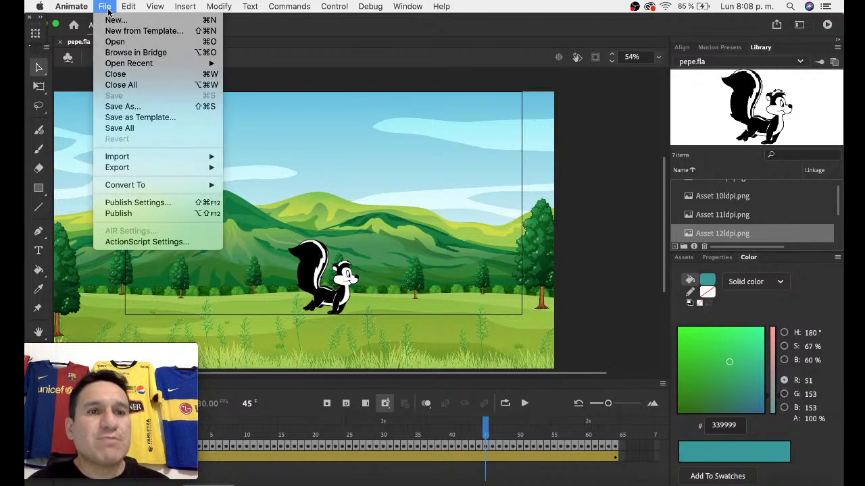
left_click(112, 20)
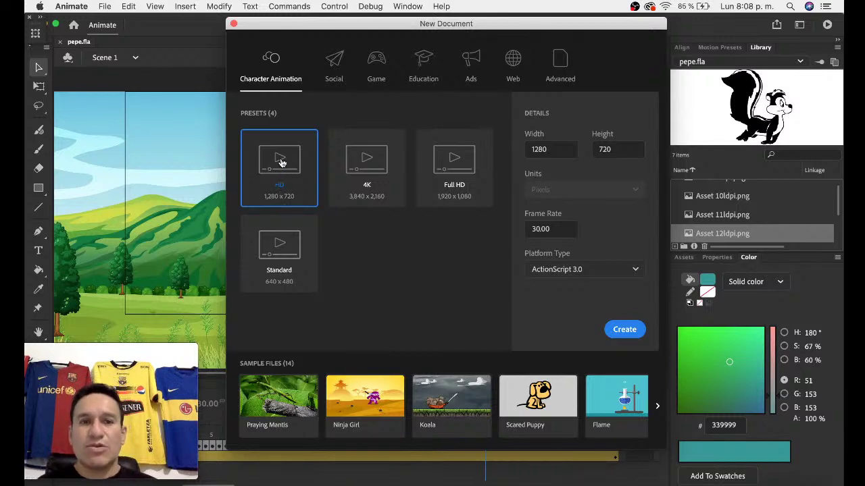
left_click(617, 329)
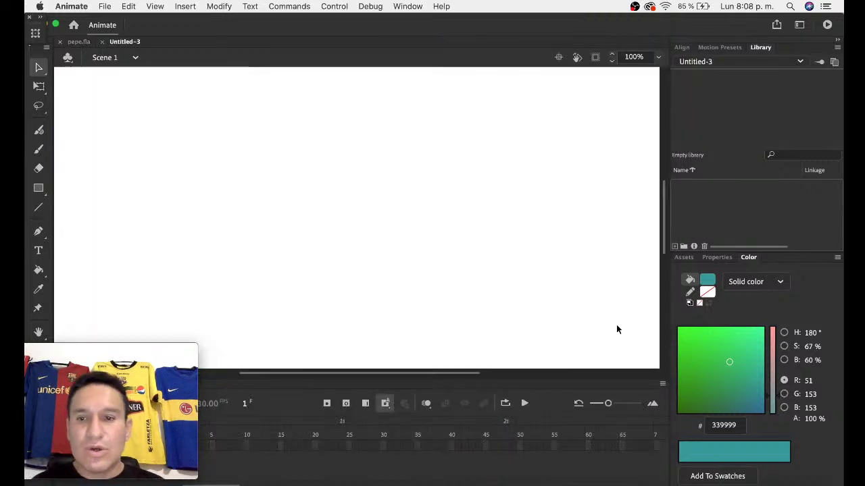
- Show the 30205 [Converted].eps landscape zoomed out and deselected, then switch to Chrome
left_click(436, 481)
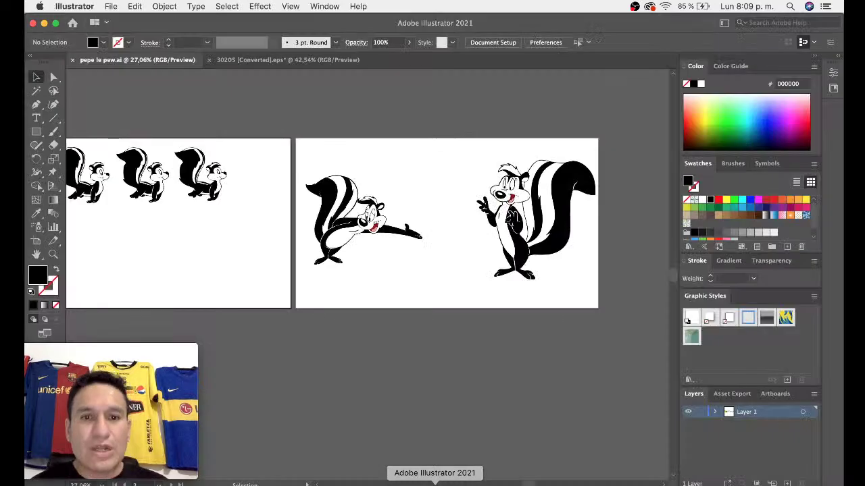
left_click(277, 61)
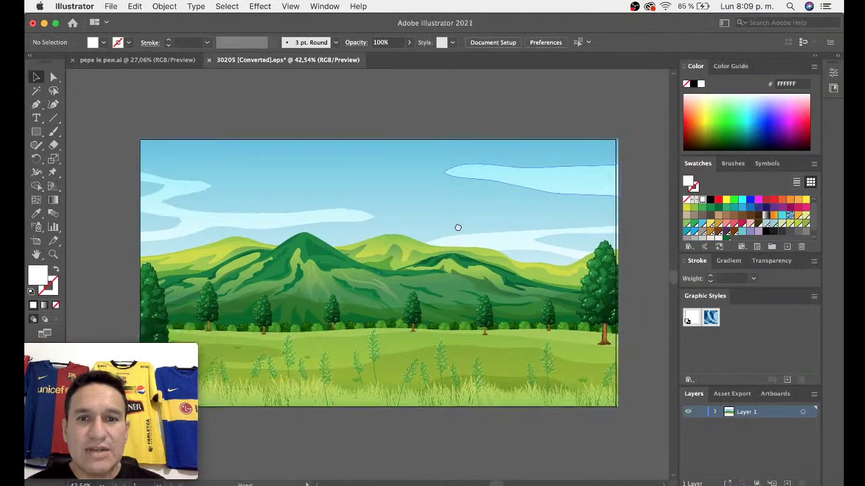
left_click_drag(457, 227, 493, 191)
left_click(450, 192, "alt")
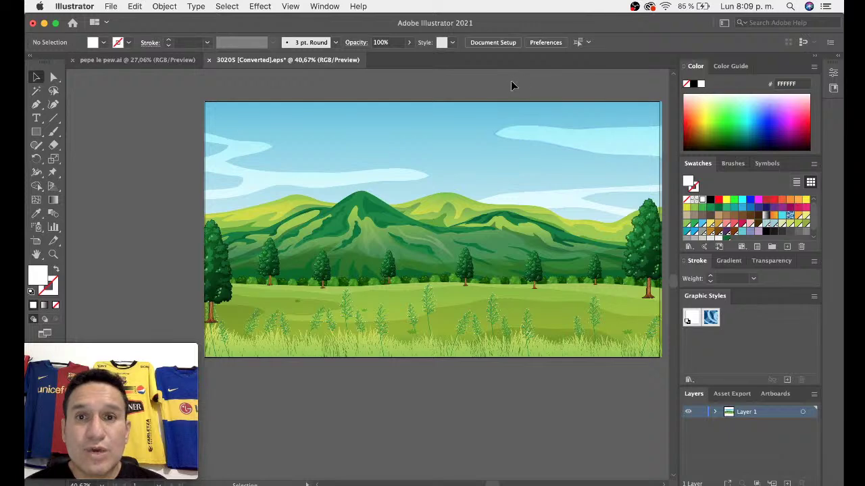
scroll(512, 83, "down", 1)
left_click(447, 145, "alt")
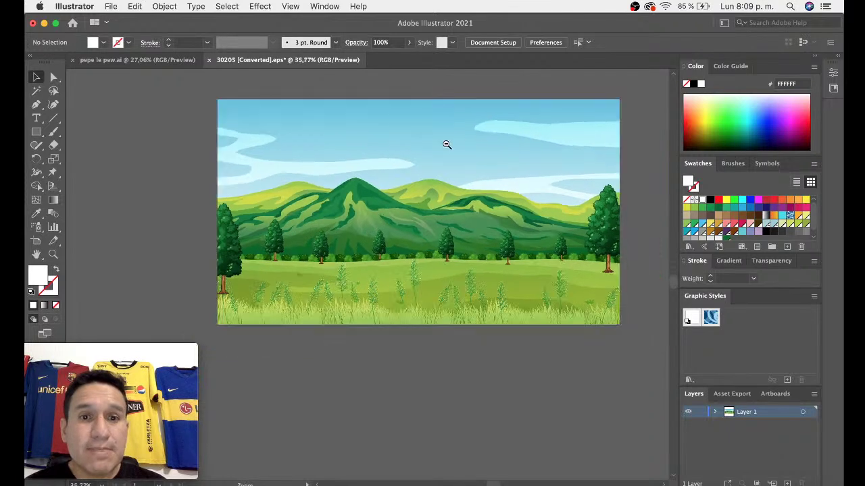
left_click(514, 82)
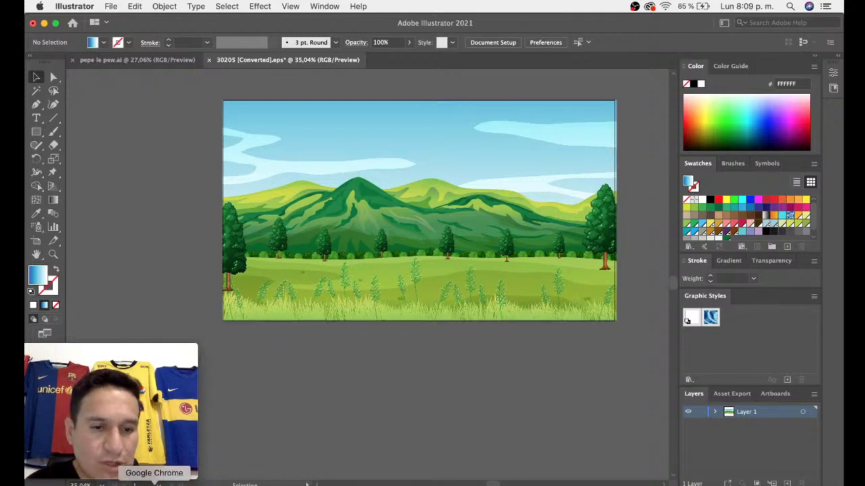
left_click(156, 483)
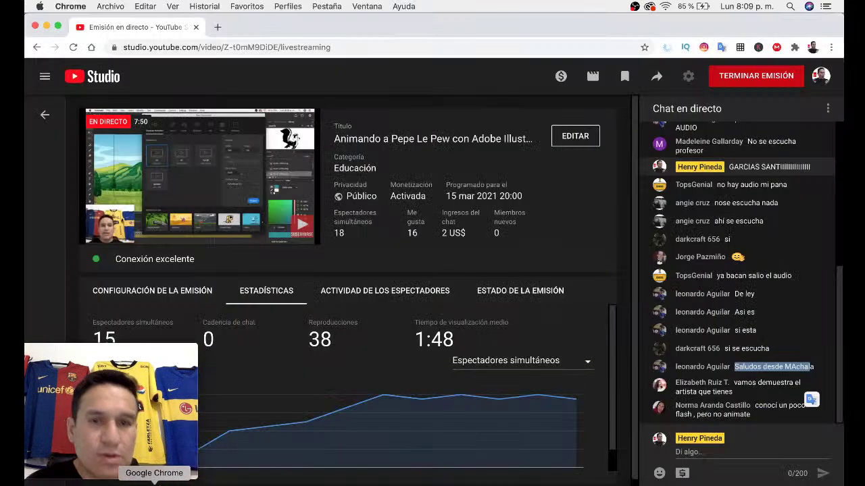
- Go to freepik.es in a new browser tab
left_click(220, 28)
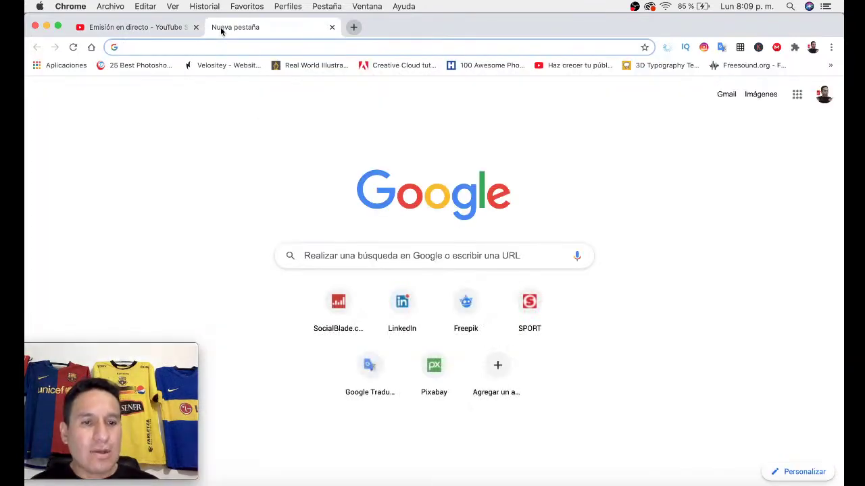
type("freepik.es")
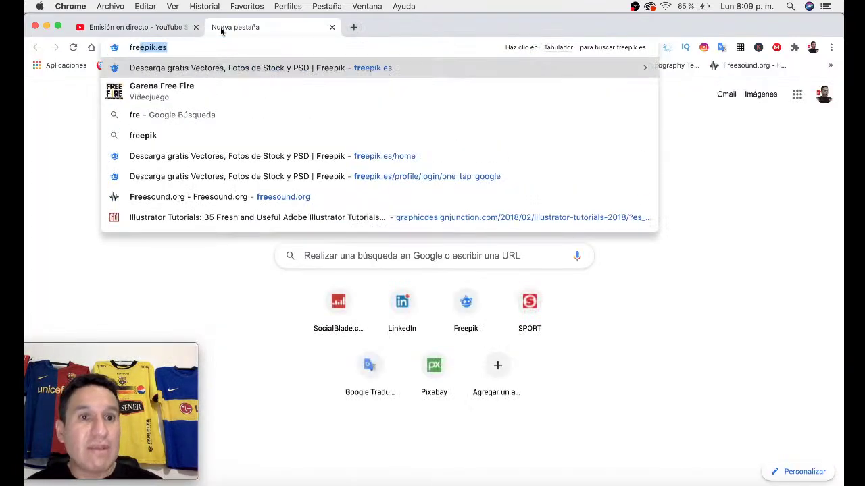
key("Return")
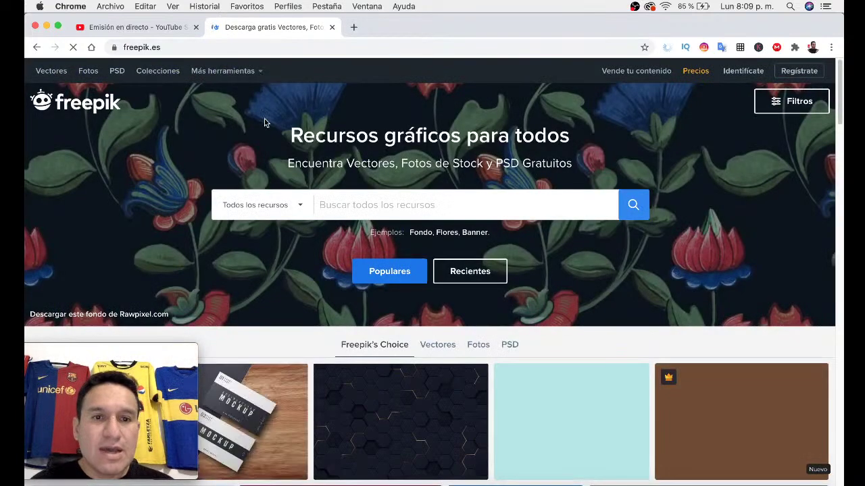
- Search free vectors for 'paisaje' on Freepik, then return to Illustrator
left_click(299, 212)
left_click(257, 277)
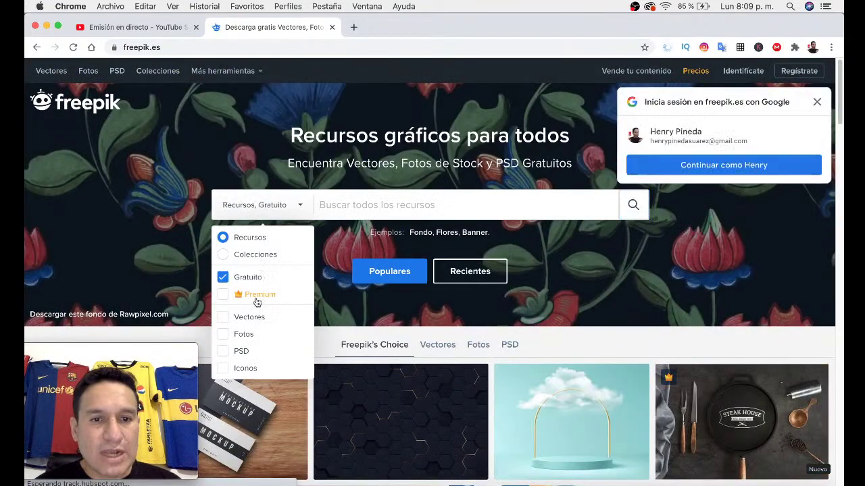
left_click(255, 319)
left_click(365, 211)
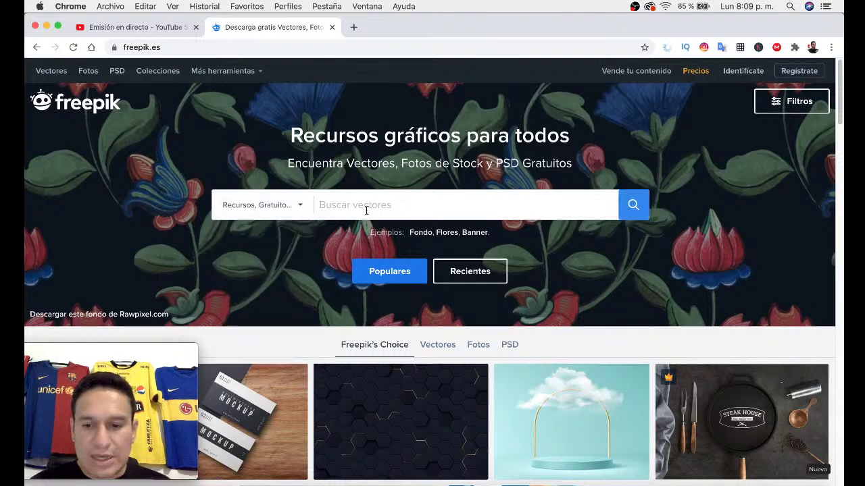
type("paisaje")
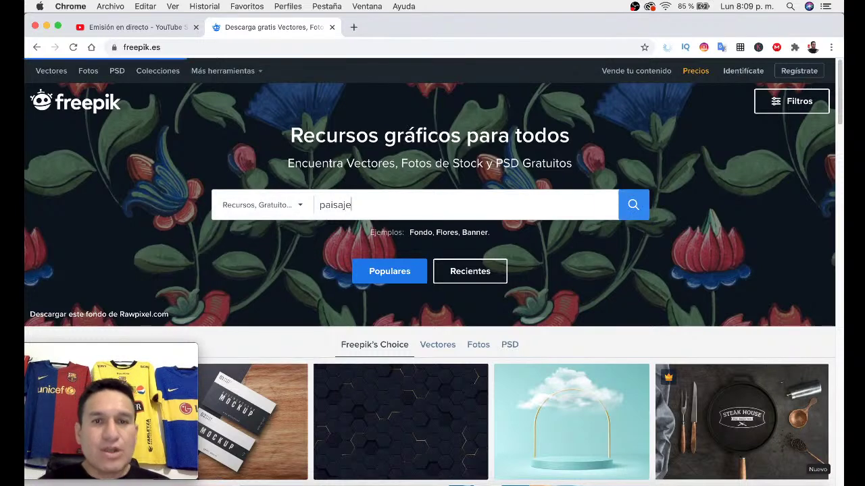
key("Return")
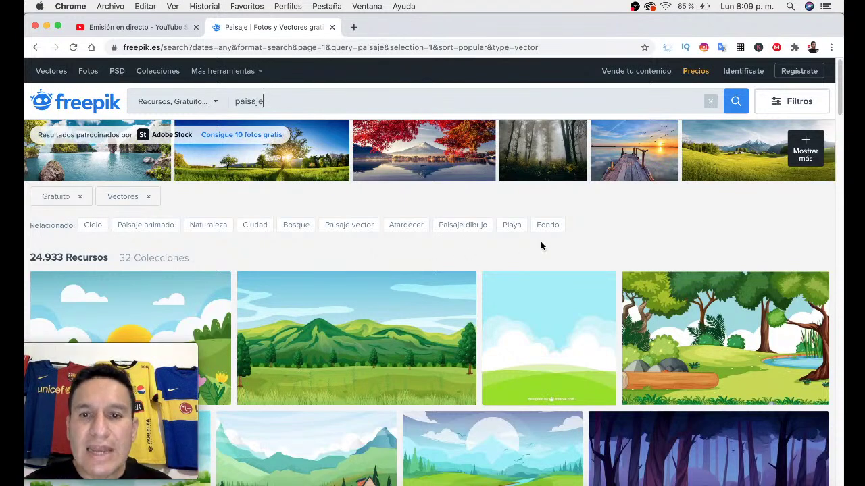
scroll(541, 243, "down", 2)
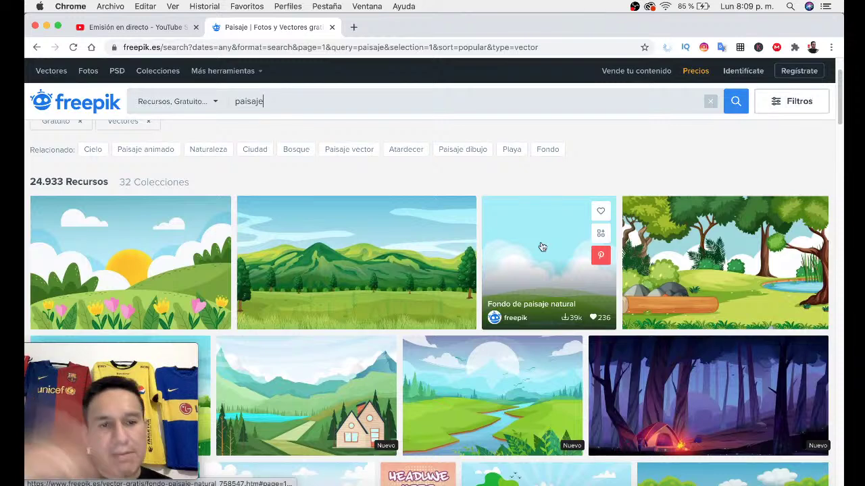
mouse_move(434, 474)
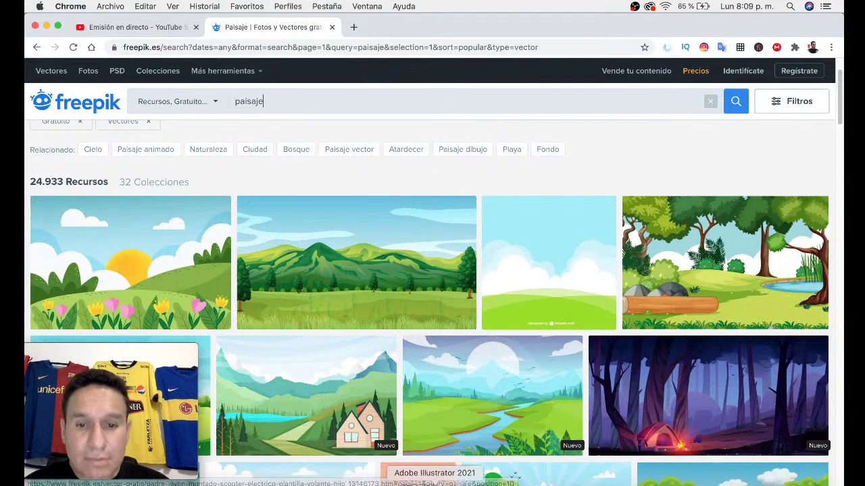
left_click(433, 480)
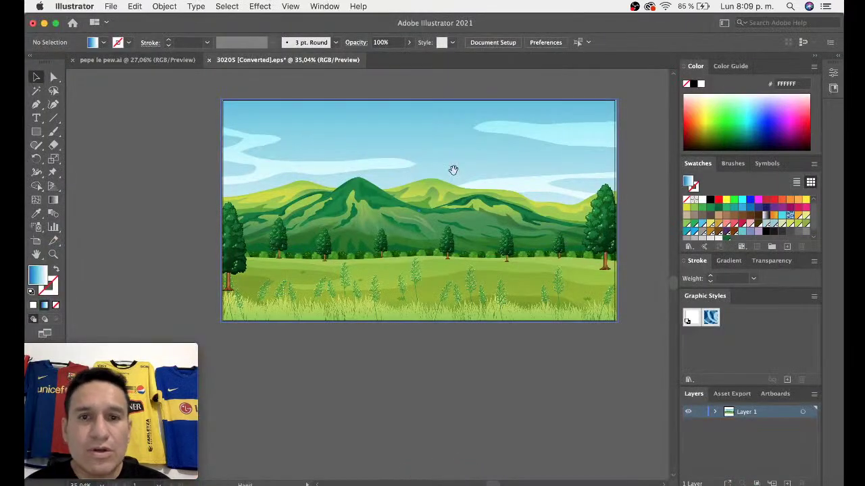
left_click_drag(453, 170, 479, 171)
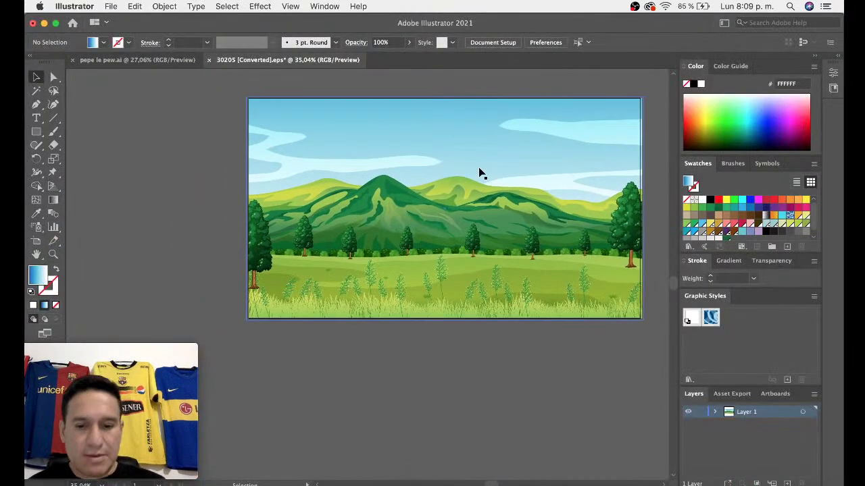
key("a")
left_click(326, 6)
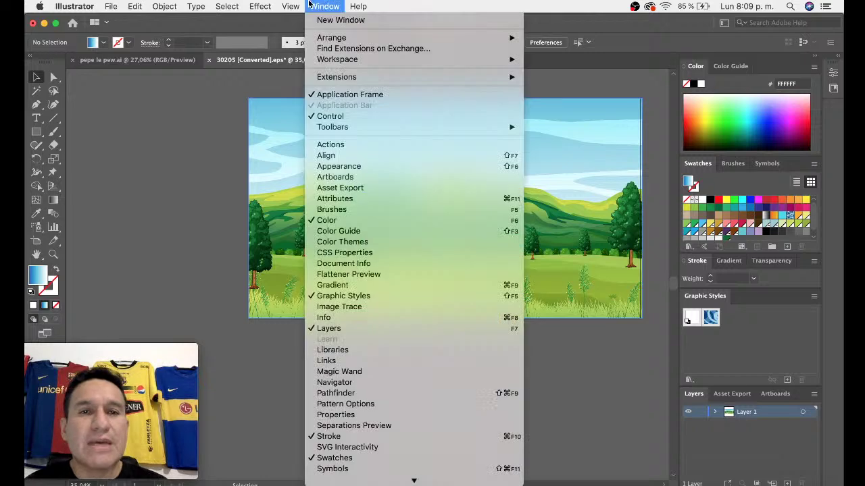
left_click(302, 31)
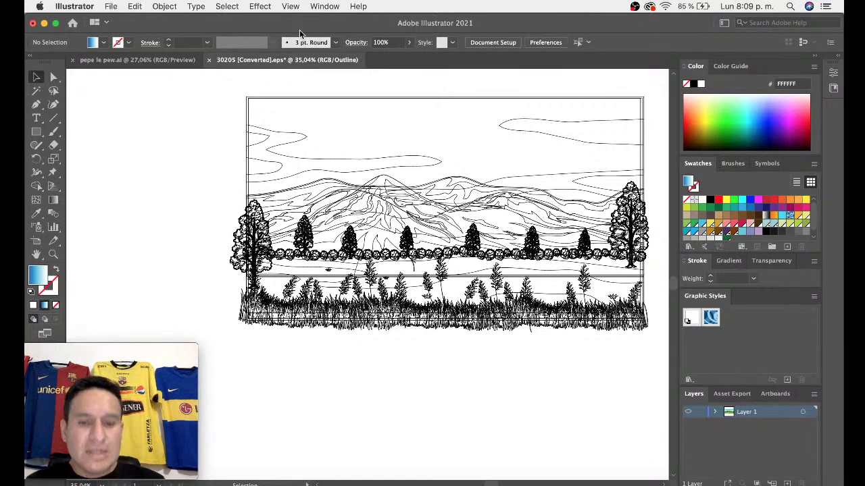
key("super+y")
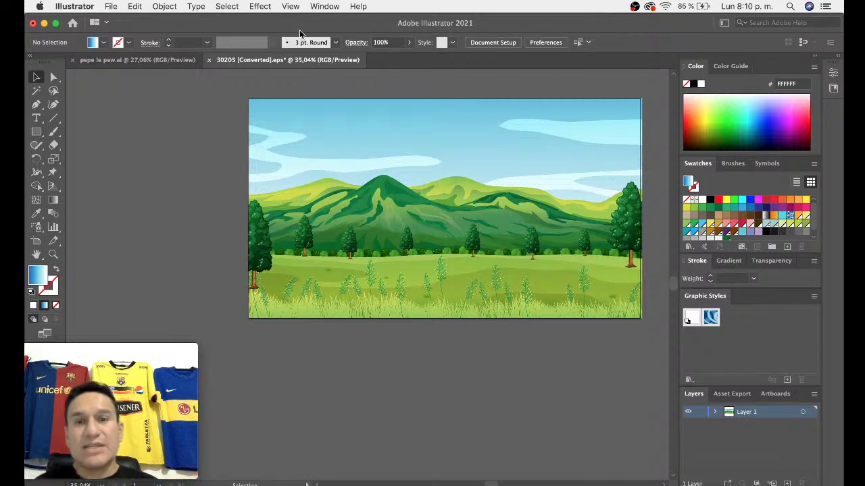
scroll(312, 179, "right", 5)
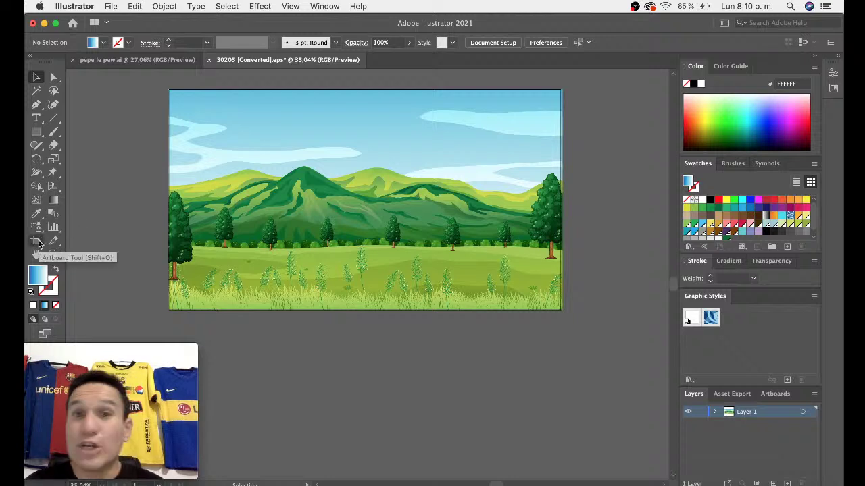
left_click(37, 242)
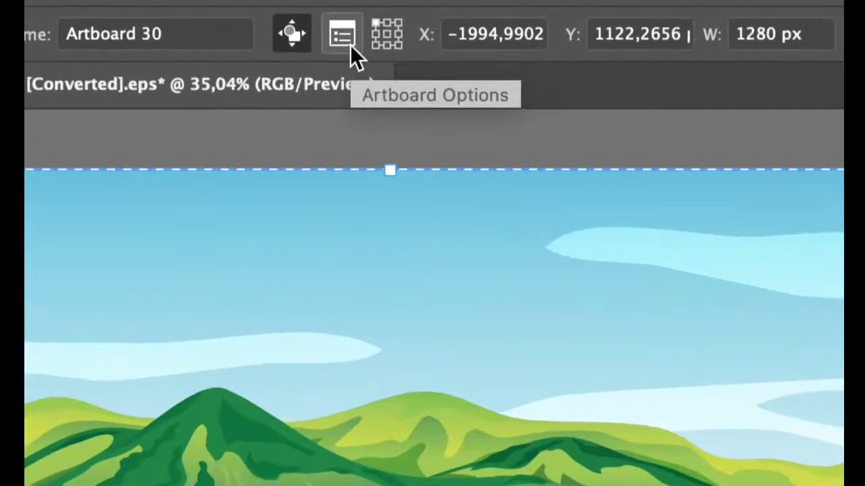
left_click(349, 44)
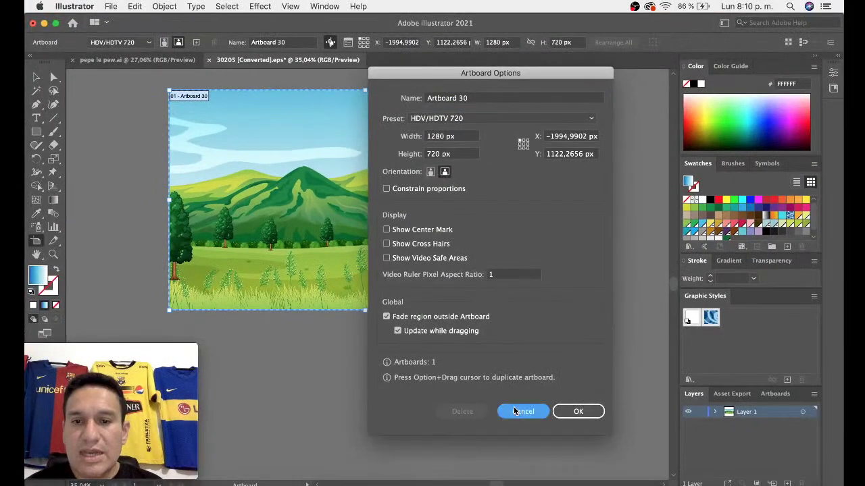
left_click(513, 411)
key("v")
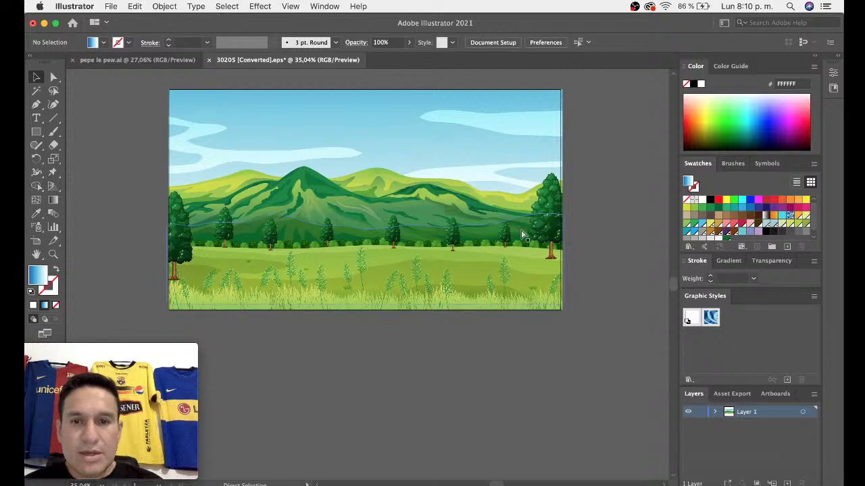
left_click(522, 234)
- Enlarge the landscape clip group by dragging its bottom-right handle toward the artboard corner
key("super+z")
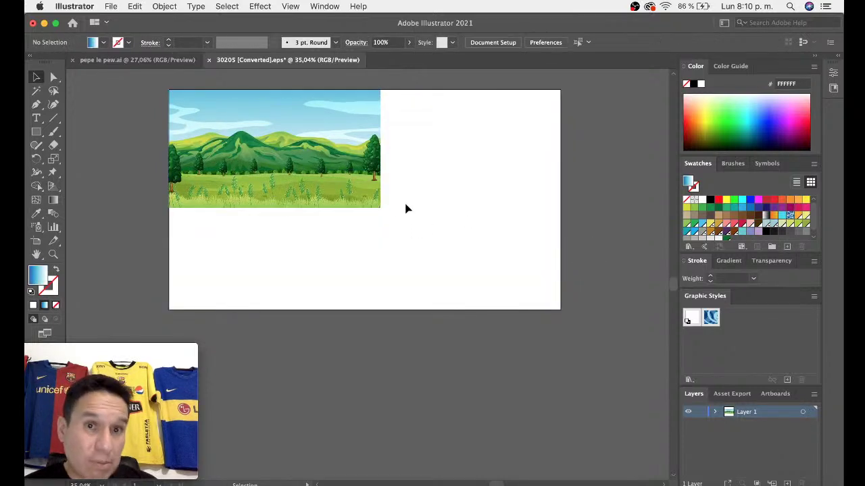
mouse_move(382, 208)
left_mouse_down()
mouse_move(562, 325)
mouse_move(581, 322)
left_mouse_up()
left_click(585, 317)
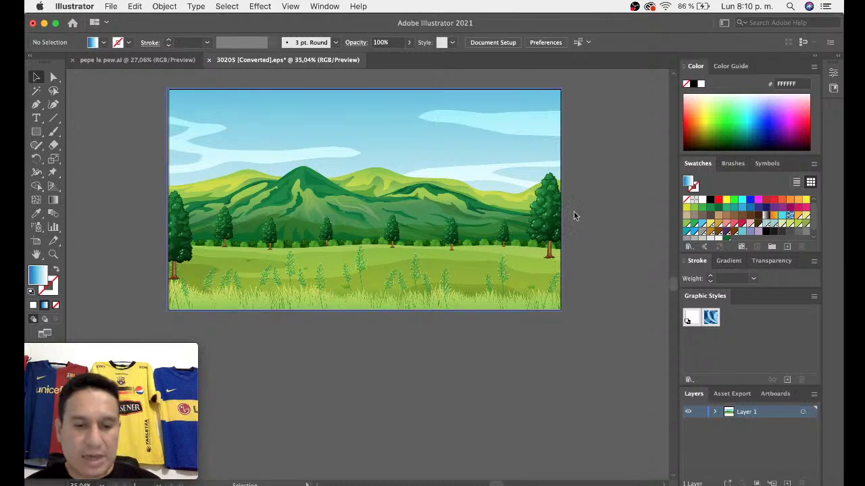
left_click(538, 261)
mouse_move(560, 310)
left_mouse_down()
mouse_move(387, 209)
mouse_move(561, 313)
left_mouse_up()
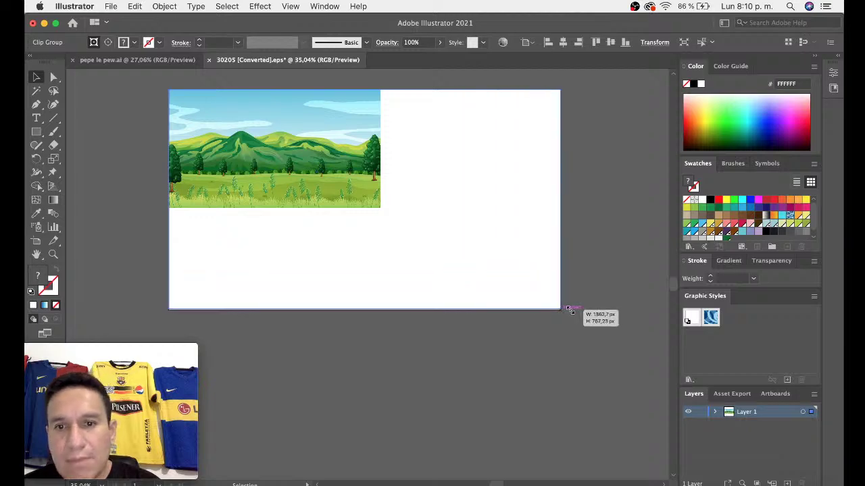
left_click(621, 326)
mouse_move(569, 309)
left_mouse_down()
mouse_move(581, 304)
mouse_move(515, 291)
mouse_move(548, 304)
left_mouse_up()
- Zoom in to snap the landscape corner to the artboard edge, then fit the artboard back in view
left_click(517, 296)
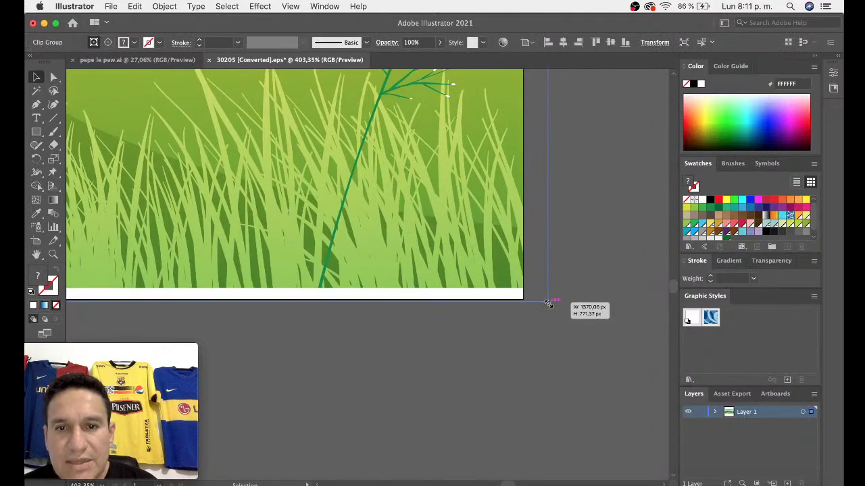
left_click_drag(548, 304, 555, 329)
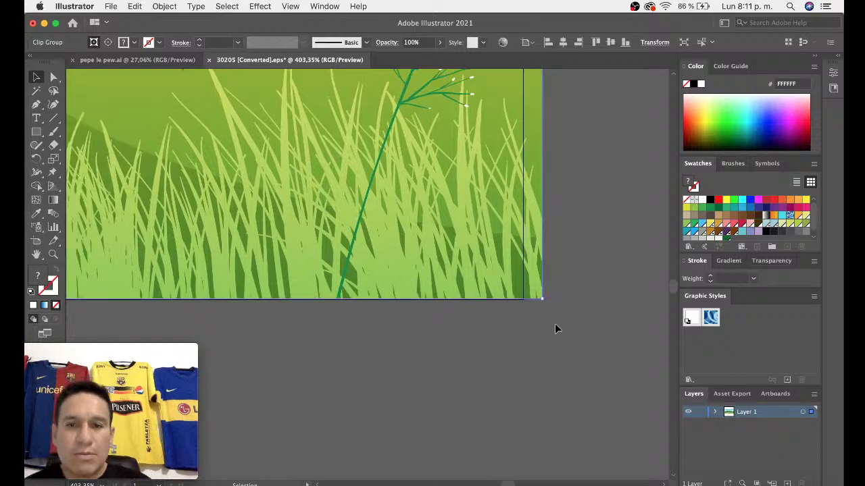
left_click(555, 329)
key("ctrl+0")
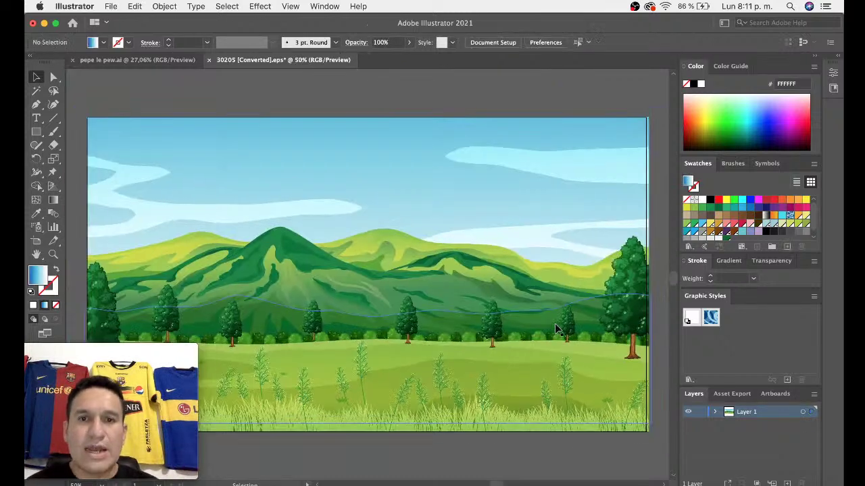
scroll(400, 199, "down", 1)
left_click_drag(388, 212, 406, 190)
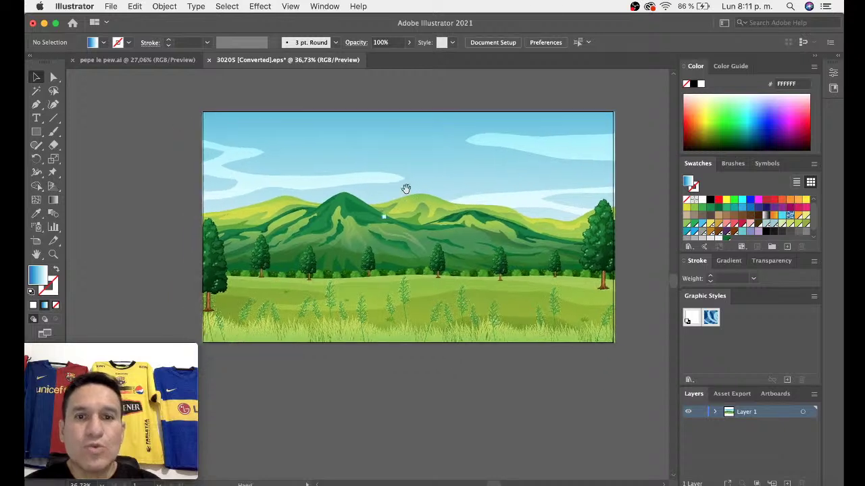
- Export the artboard as JPEG 'fondo paisaje en vivo' into the pepe le pew en vivo folder
left_click(111, 6)
mouse_move(123, 203)
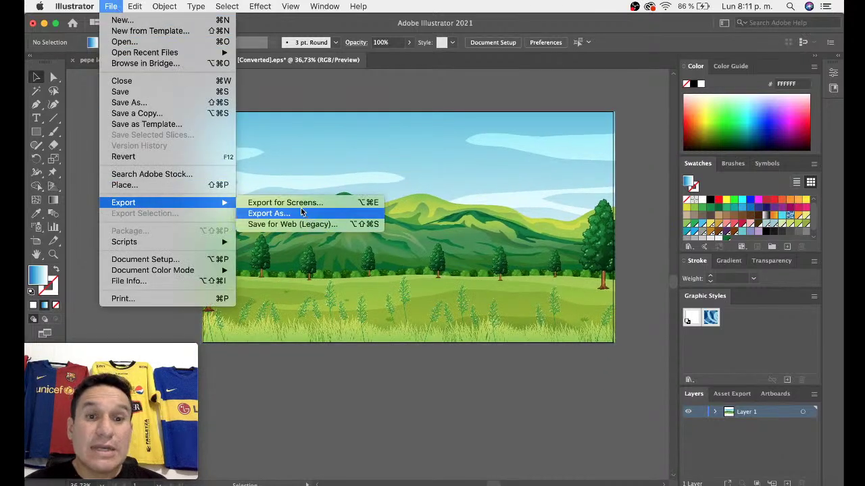
left_click(314, 212)
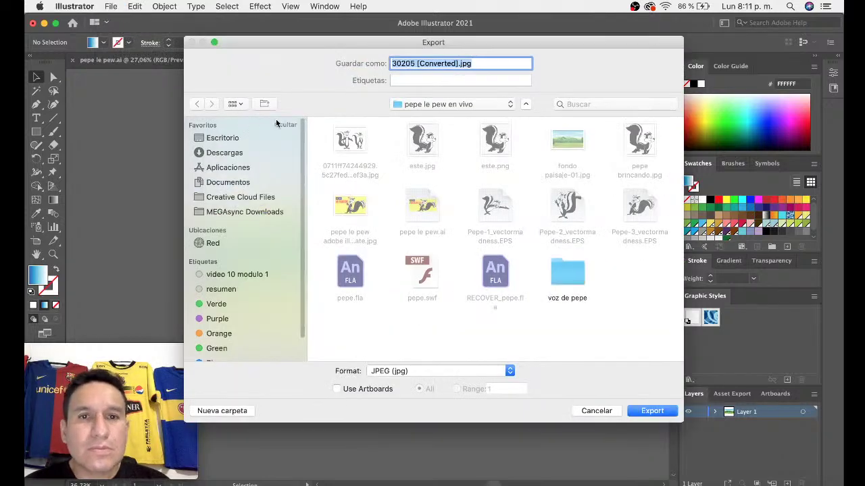
left_click(433, 106)
left_click(445, 105)
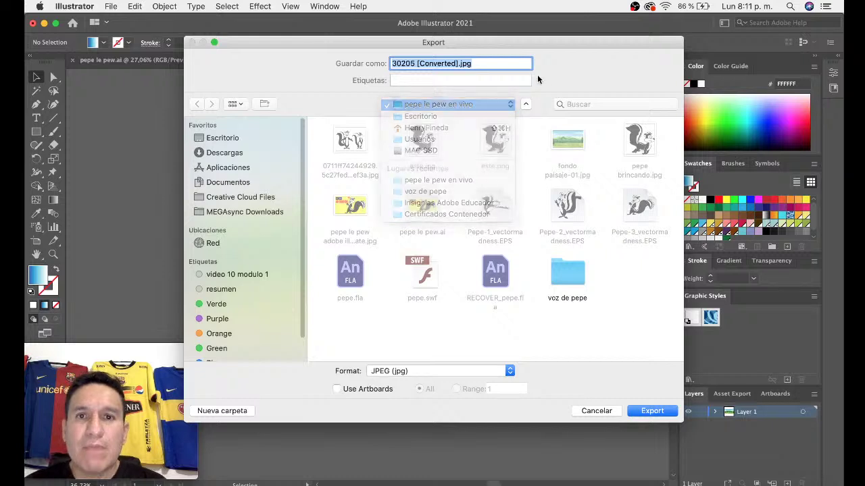
type("fondo")
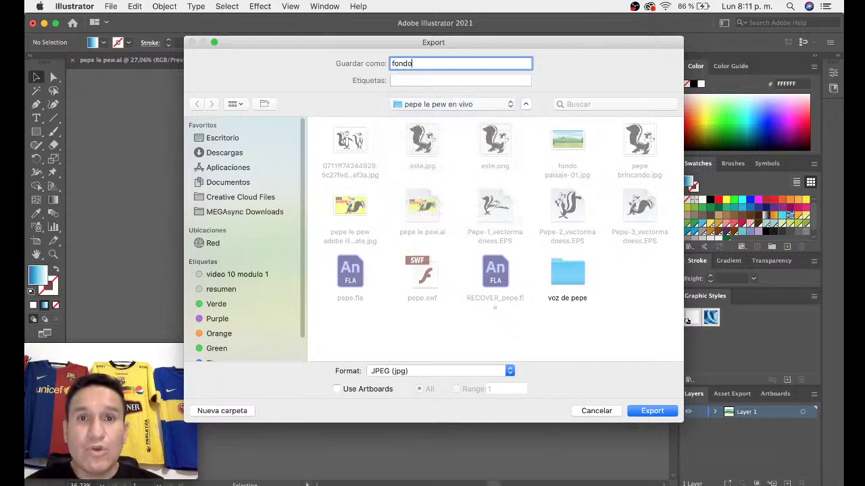
type(" paisa")
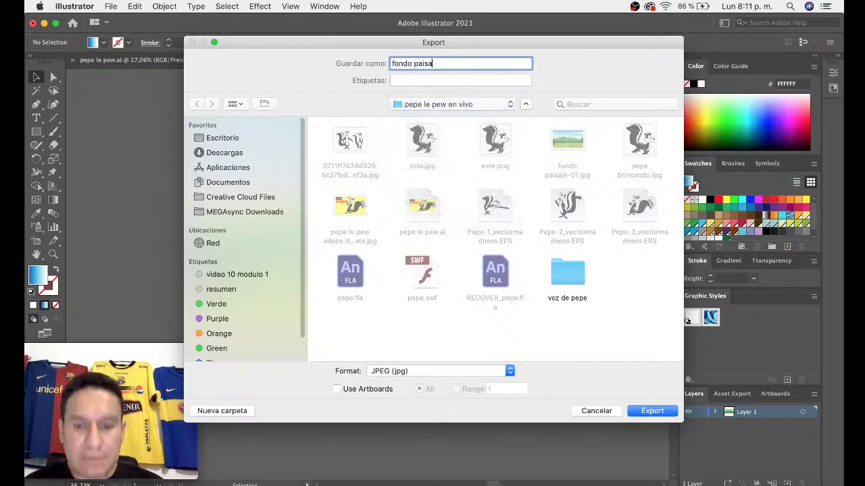
type("je en vivo")
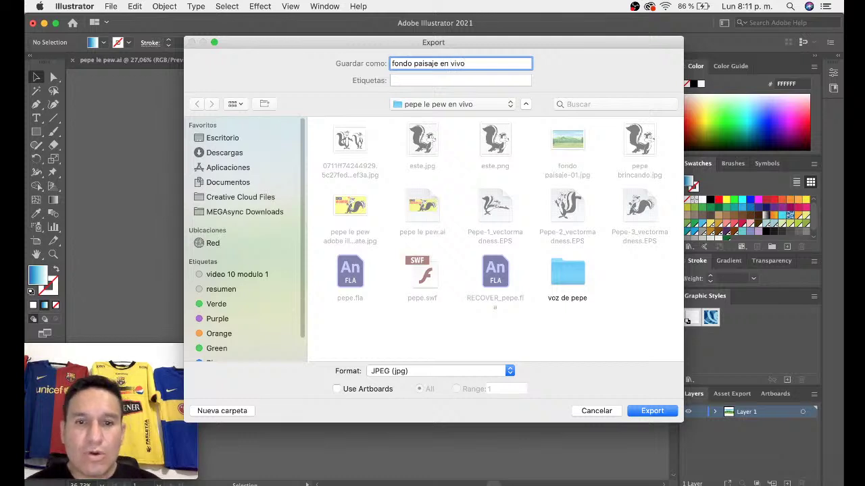
left_click(644, 415)
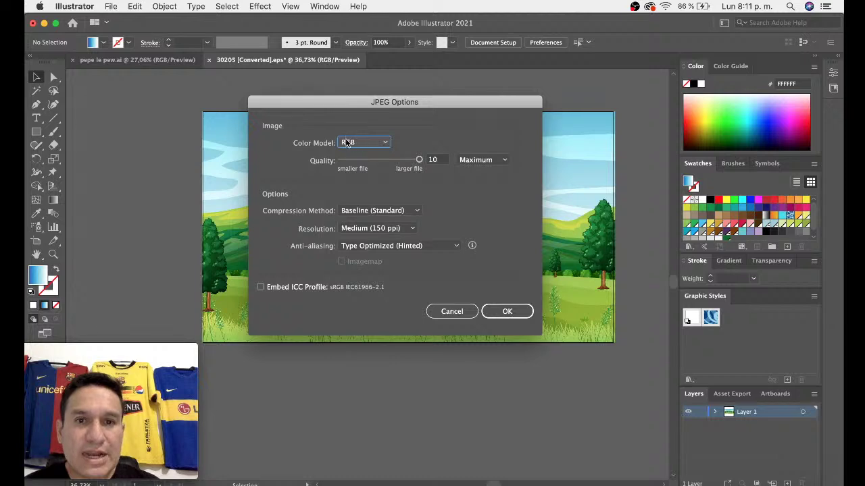
double_click(432, 161)
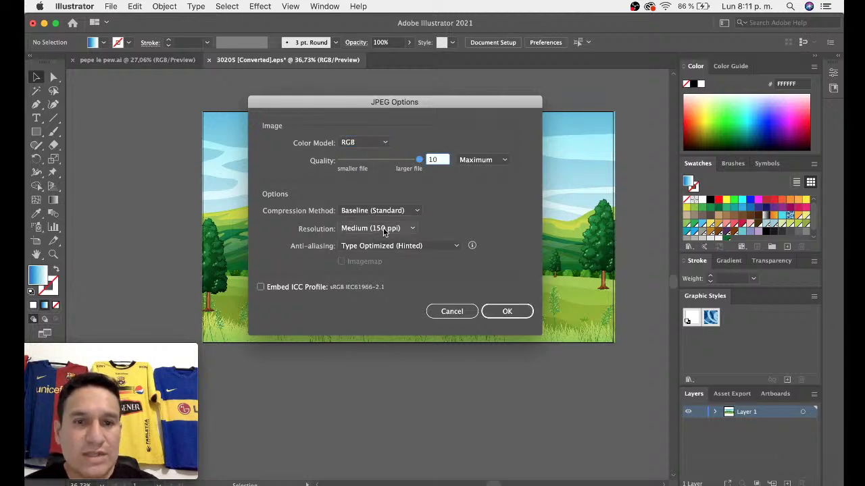
left_click(505, 312)
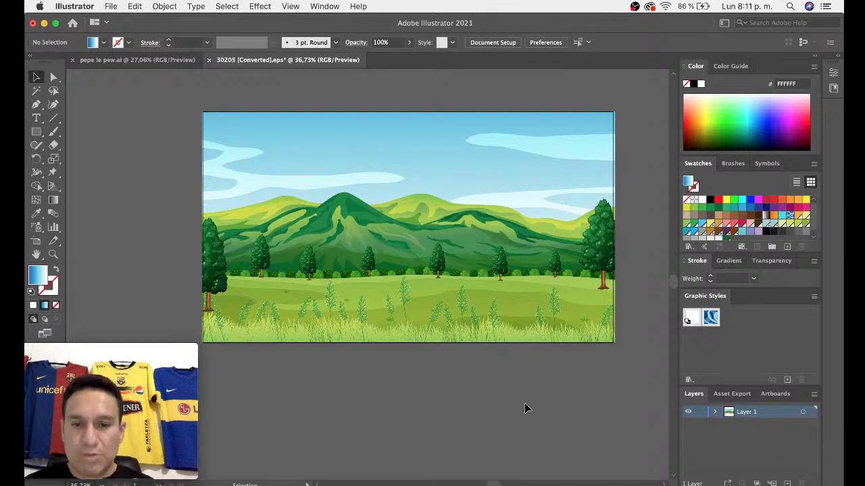
left_click(585, 481)
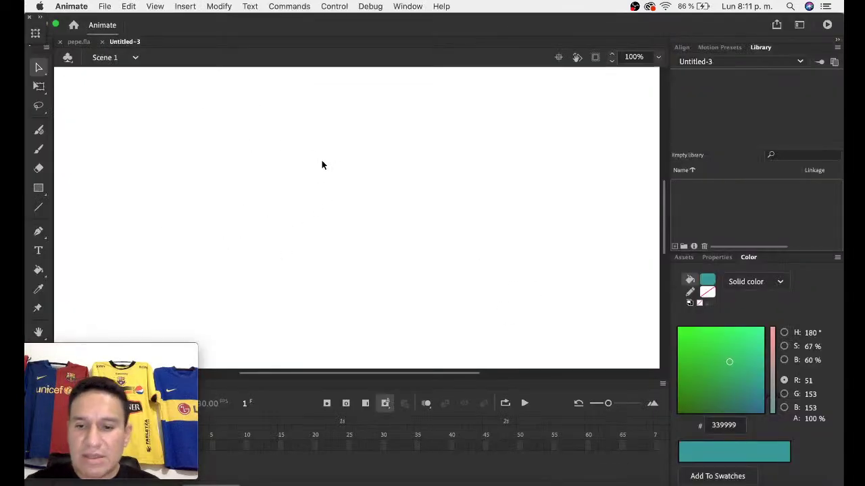
- Zoom the Animate stage to 50% and bring up the File menu's import choices
key("super+minus")
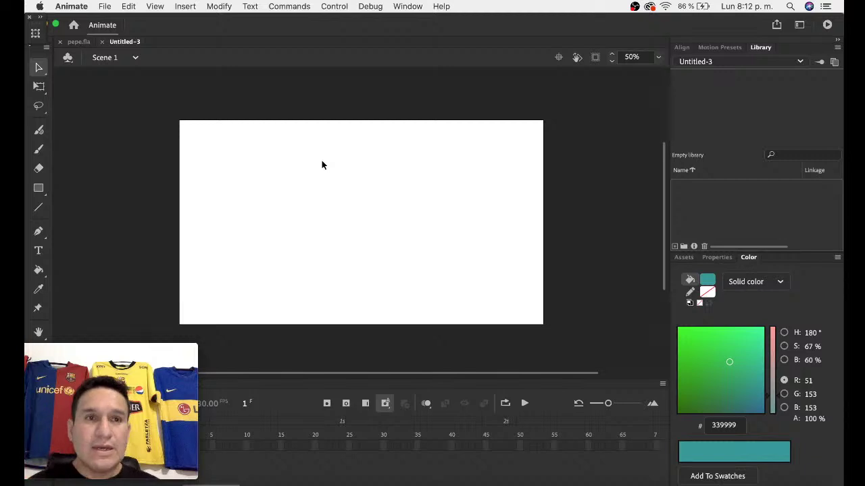
left_click(105, 6)
mouse_move(117, 156)
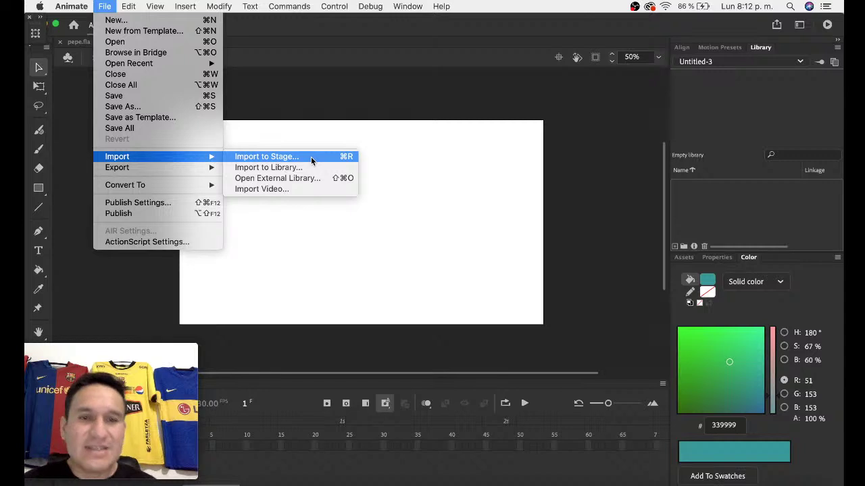
- Import fondo paisaje en vivo.jpg from Desktop > pepe le pew en vivo to the stage
left_click(323, 157)
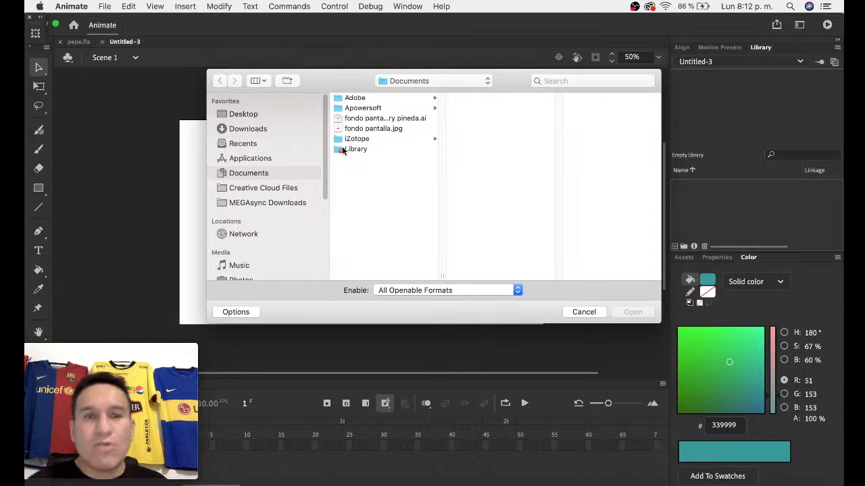
left_click(264, 114)
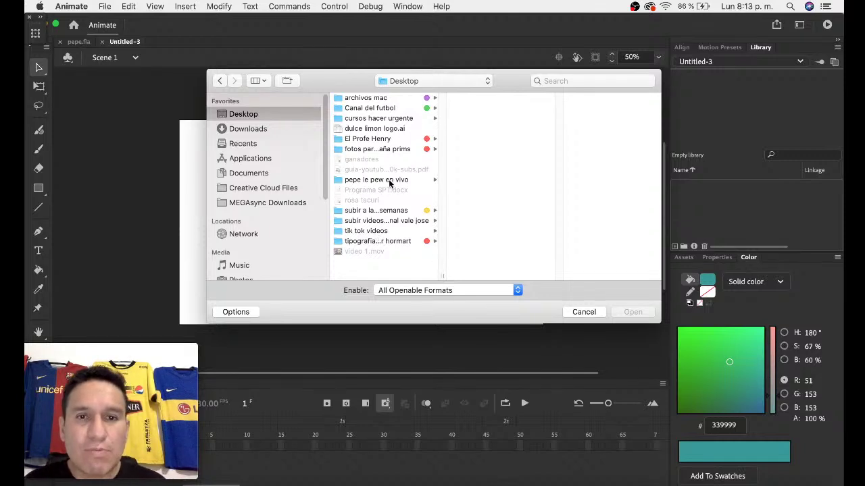
left_click(391, 180)
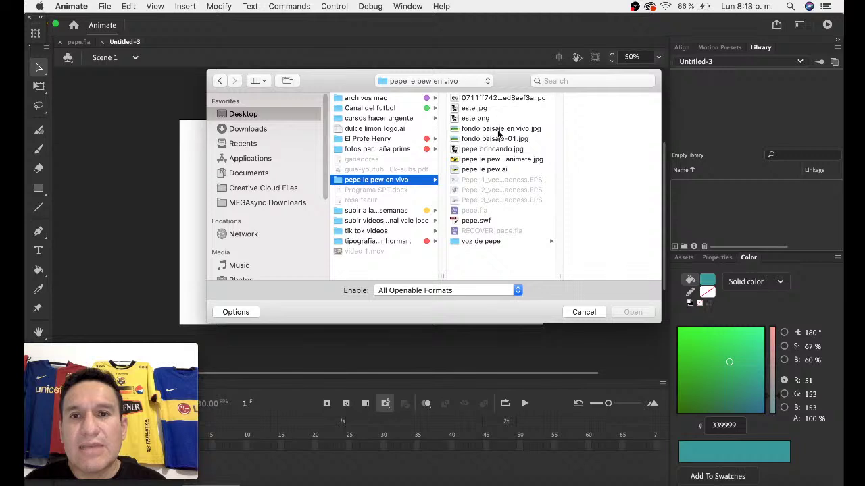
left_click(498, 130)
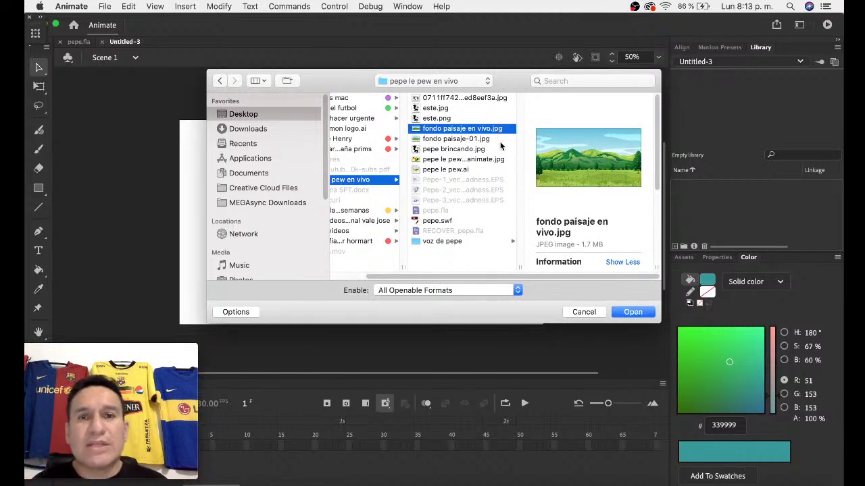
left_click(633, 312)
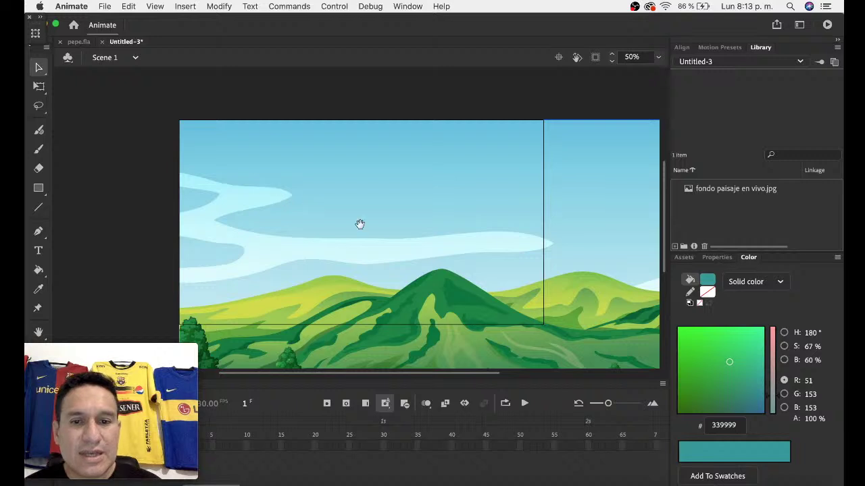
- Pan and zoom out to 25% to see the whole imported landscape beyond the stage
left_click_drag(360, 224, 419, 170)
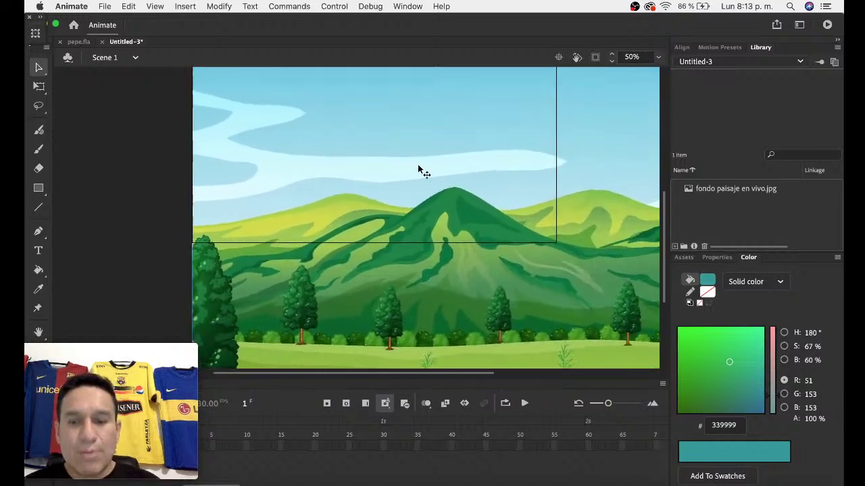
key("super+minus")
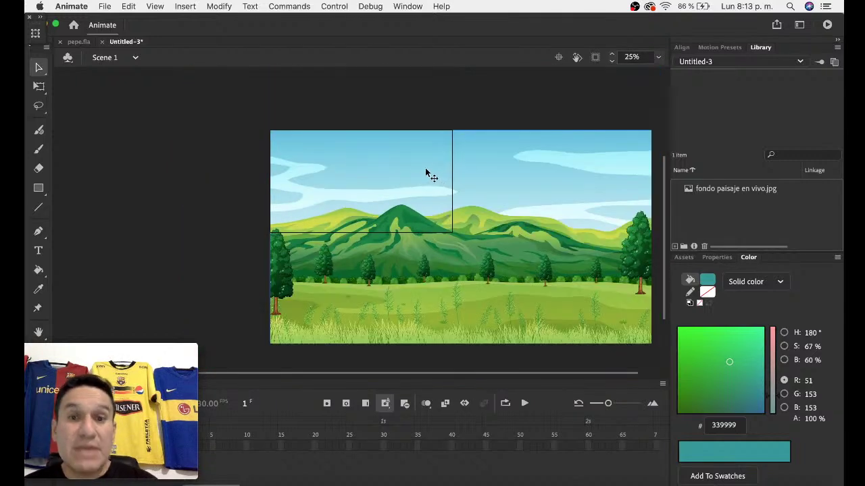
left_click_drag(388, 158, 353, 151)
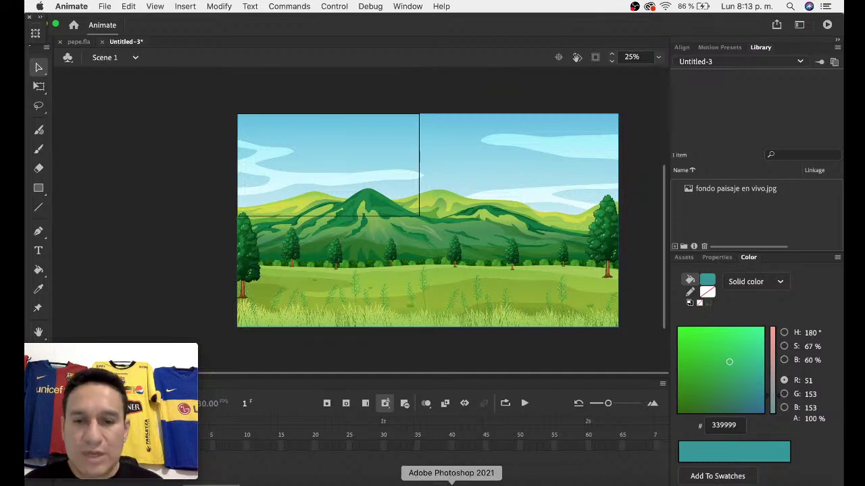
- Zoom in on the pepe le pew.ai skunks, then return to Chrome's Freepik paisaje results
left_click(435, 482)
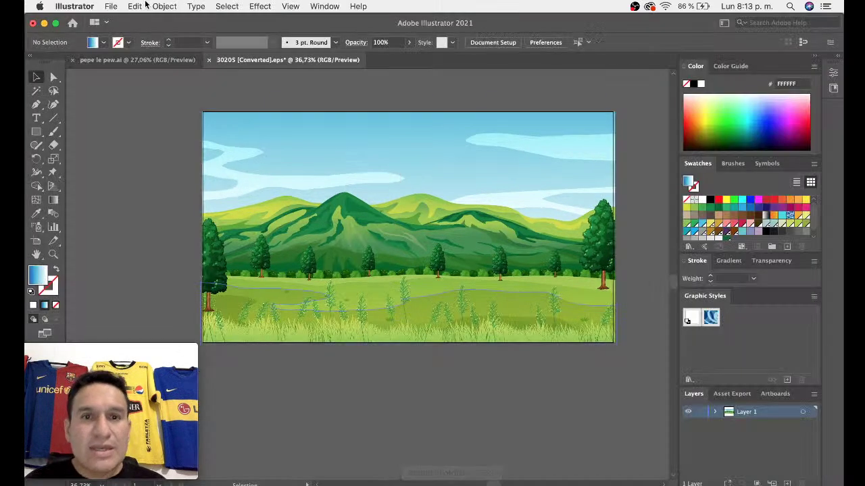
left_click(154, 60)
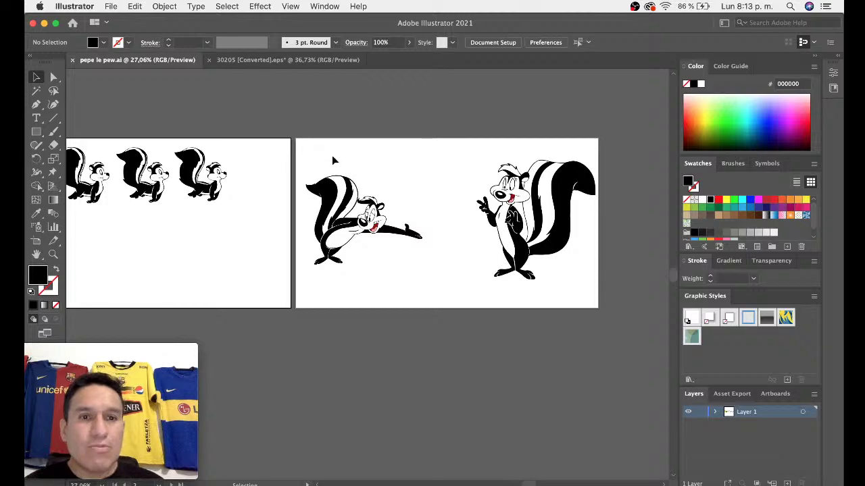
scroll(297, 165, "right", 5)
scroll(405, 203, "up", 2)
scroll(405, 202, "up", 3)
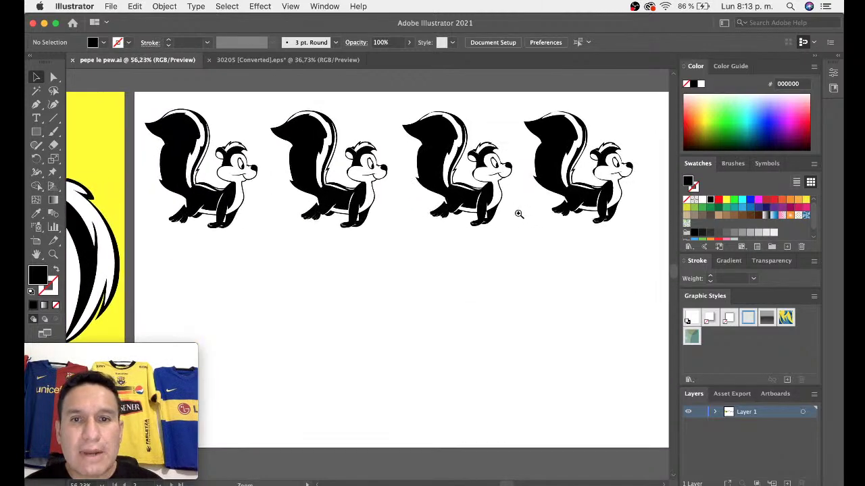
scroll(405, 203, "up", 3)
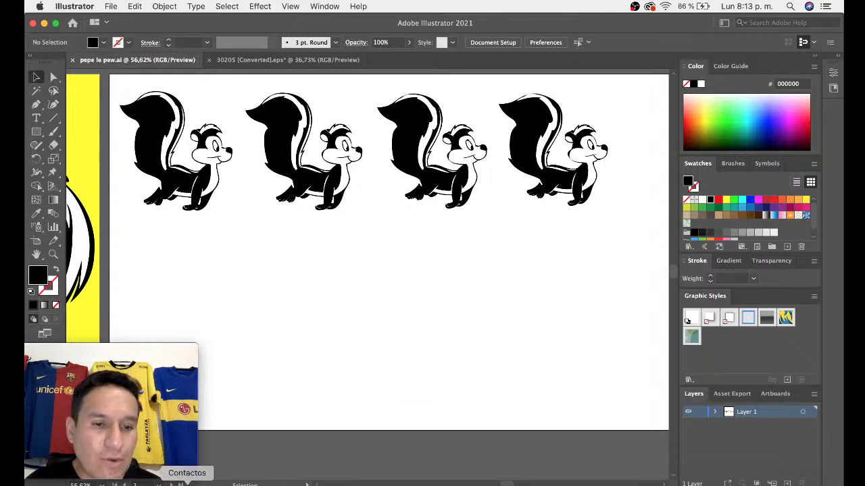
left_click(155, 484)
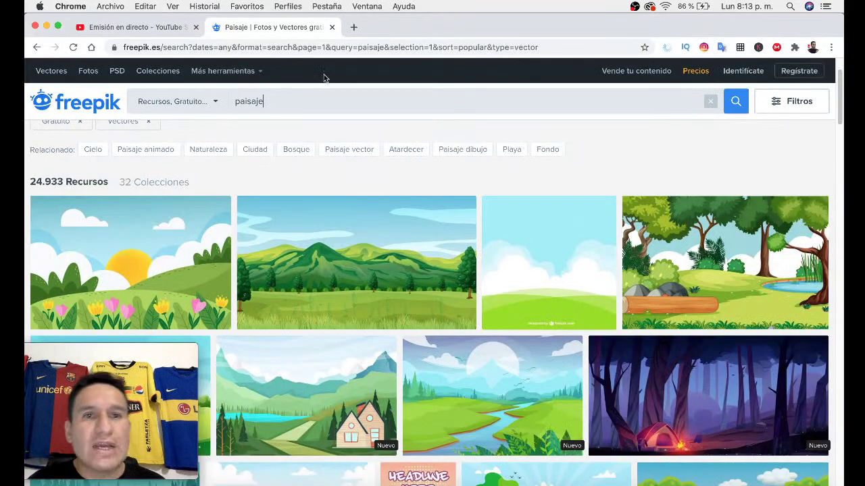
- Switch to Chrome's YouTube Studio 'Emisión en directo' livestream tab
left_click(160, 29)
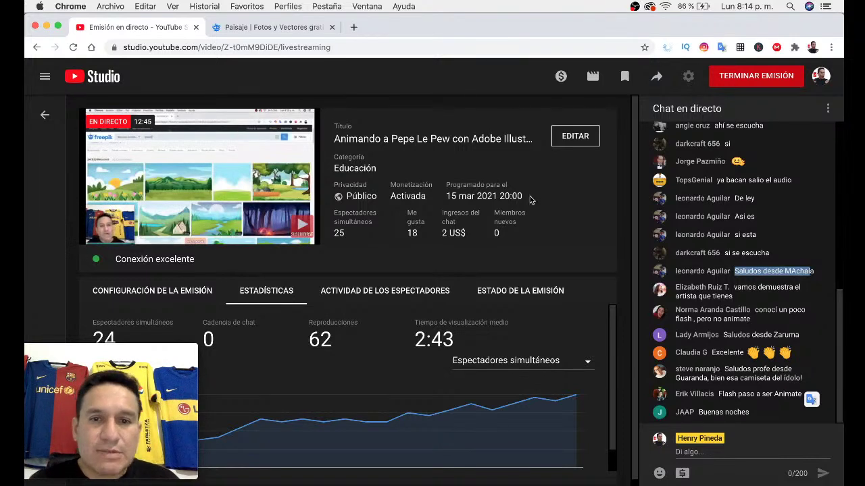
mouse_move(197, 344)
left_mouse_down()
mouse_move(371, 275)
mouse_move(419, 215)
left_mouse_up()
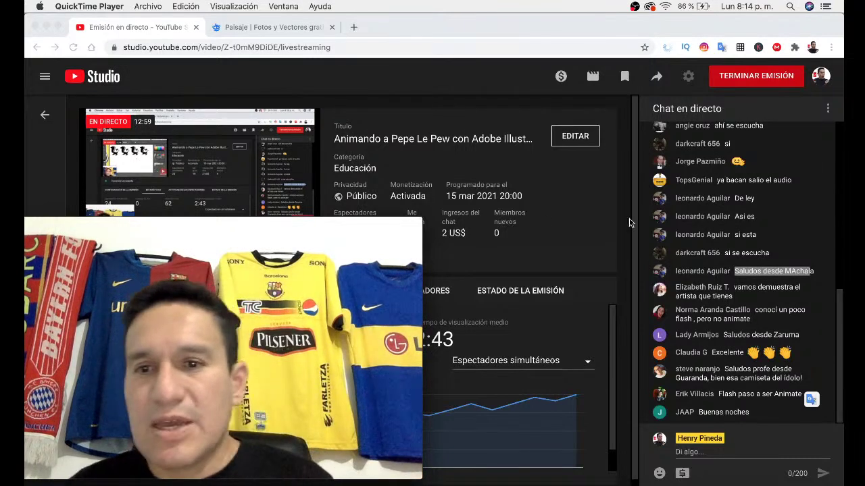
left_click(758, 310)
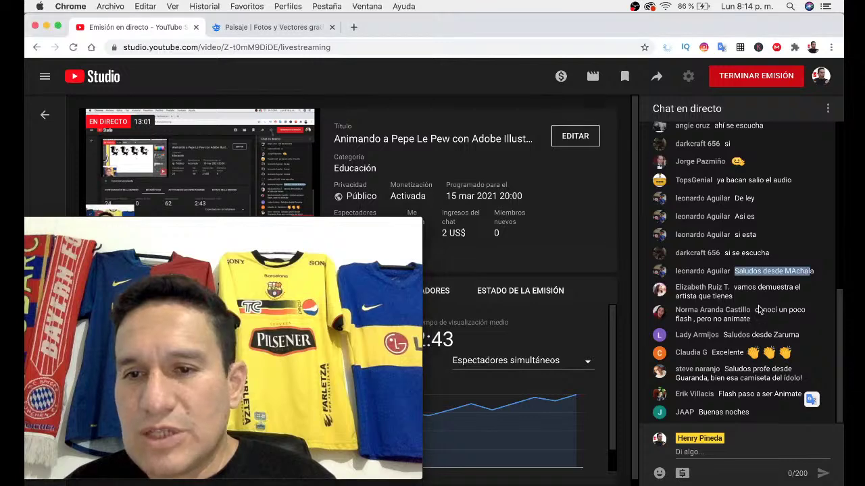
left_click_drag(741, 319, 758, 323)
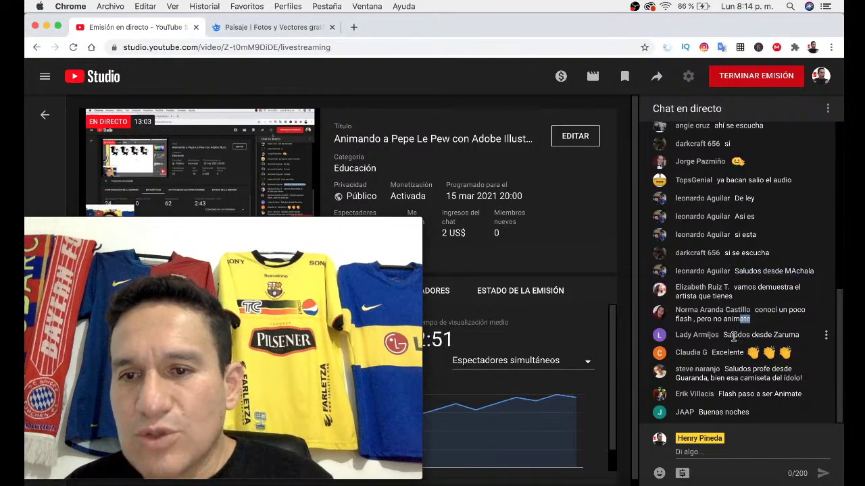
left_click(746, 338)
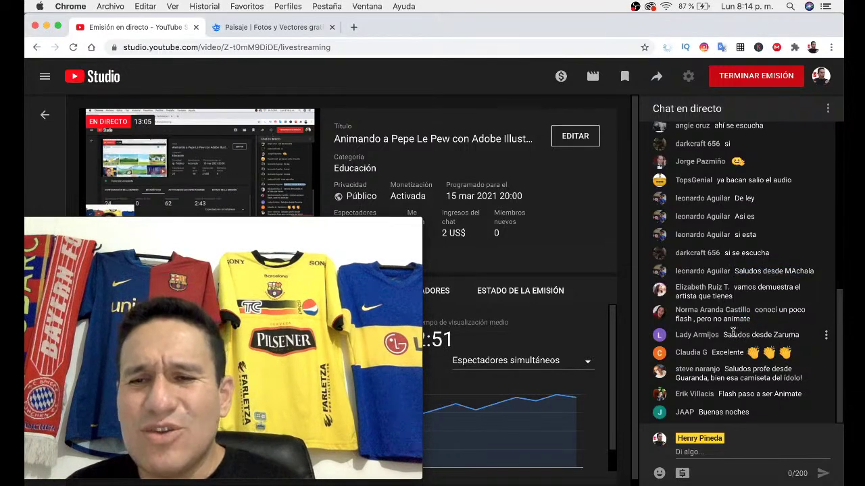
left_click_drag(723, 334, 804, 335)
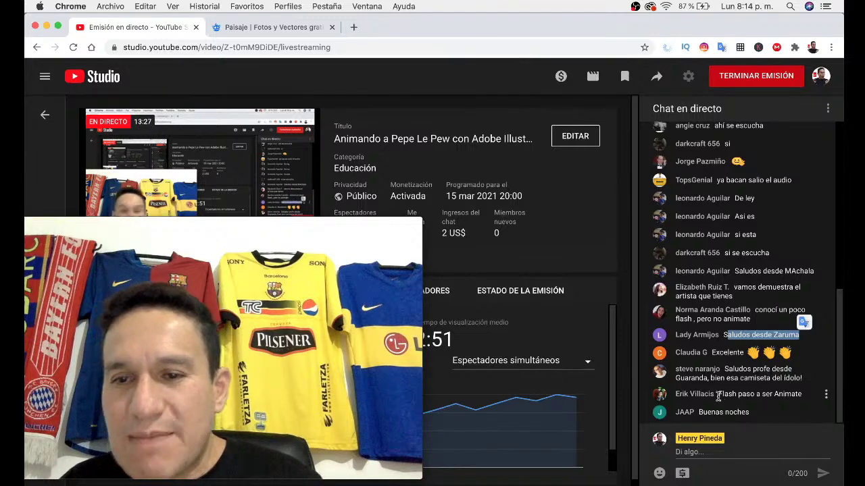
left_click(801, 393)
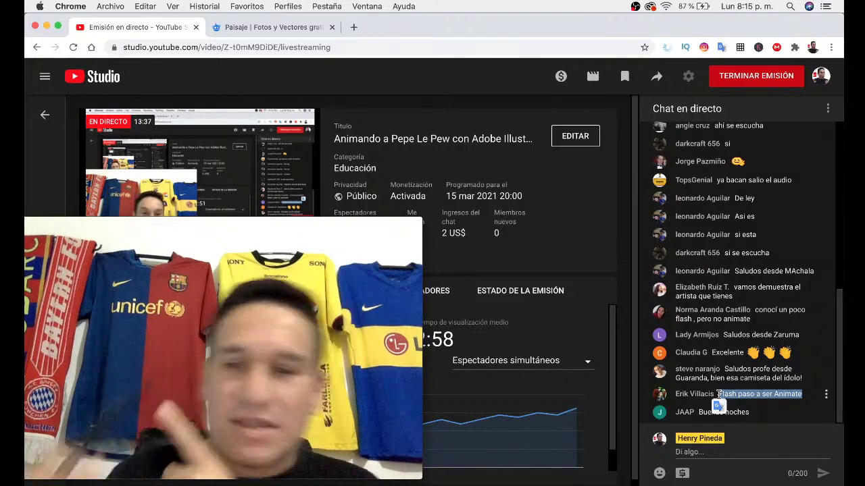
left_click(759, 409)
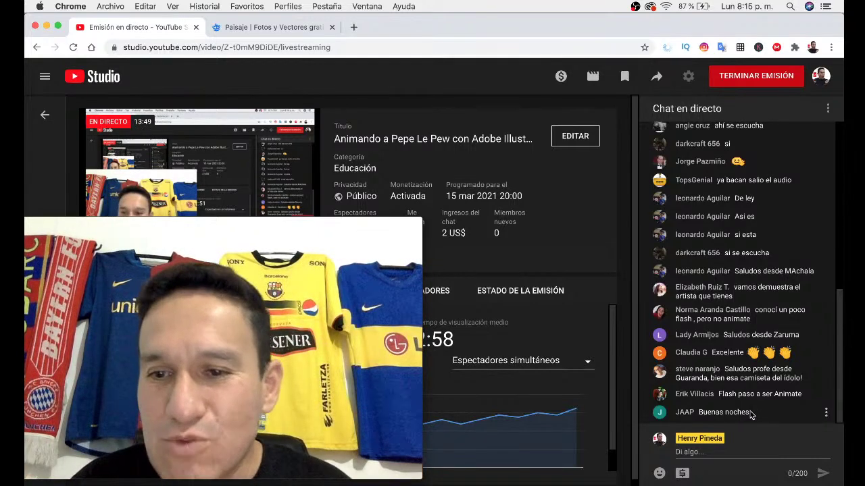
left_click_drag(751, 414, 704, 412)
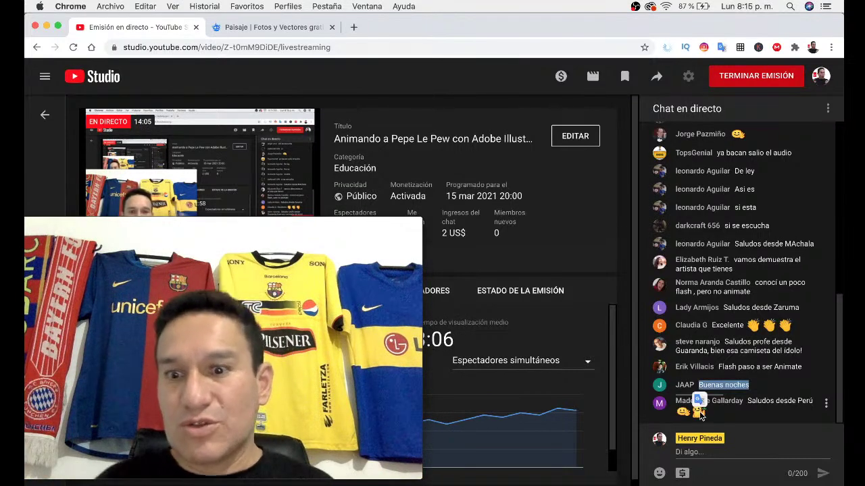
left_click_drag(747, 402, 802, 402)
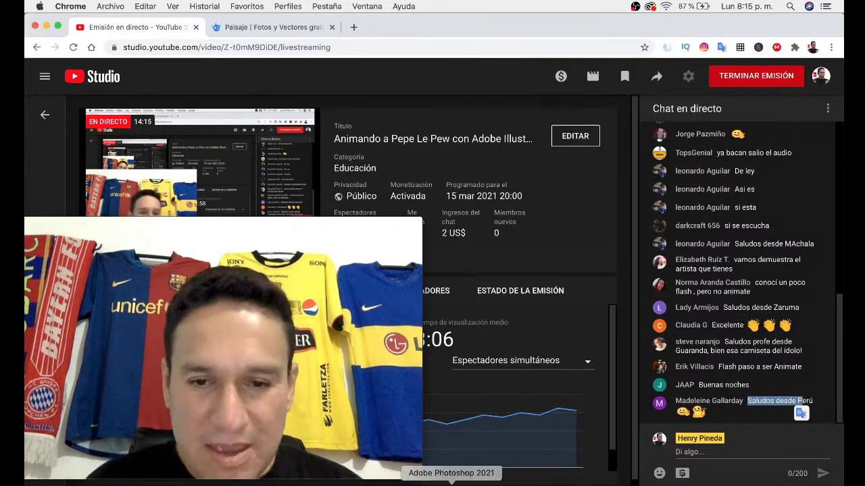
- Bring Illustrator's pepe le pew.ai back and select the first skunk in the row
left_click(434, 483)
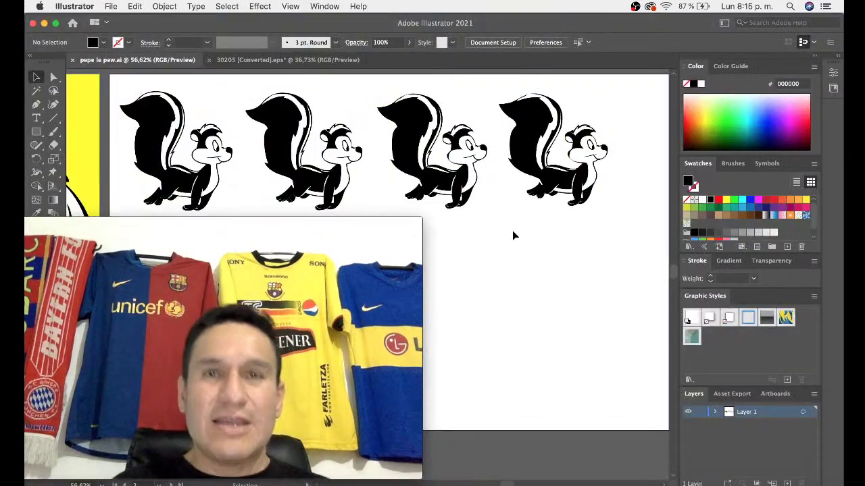
left_click_drag(423, 218, 181, 292)
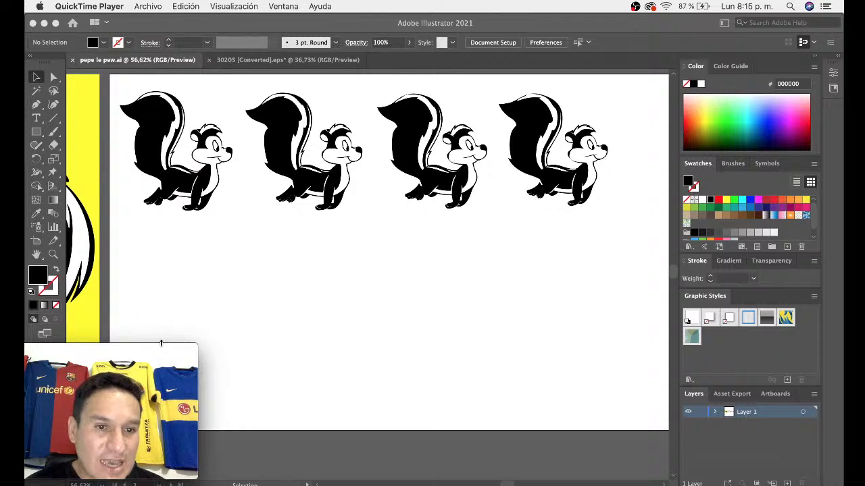
left_click_drag(135, 354, 132, 349)
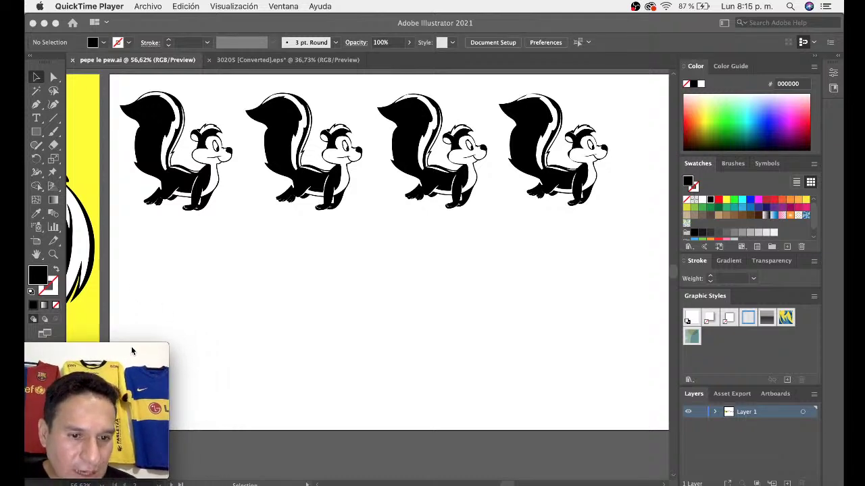
left_click(299, 241)
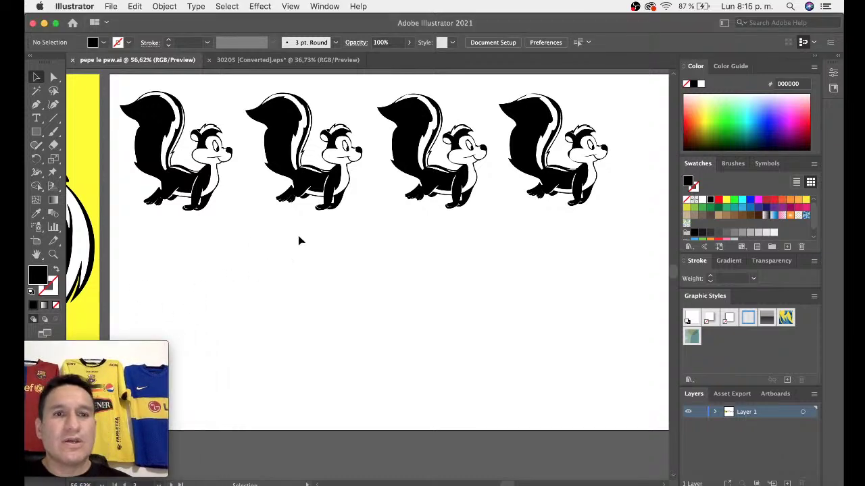
left_click(159, 130)
- Alt-drag a copy of the first skunk below the row and move it toward the artboard centre
scroll(202, 128, "left", 5)
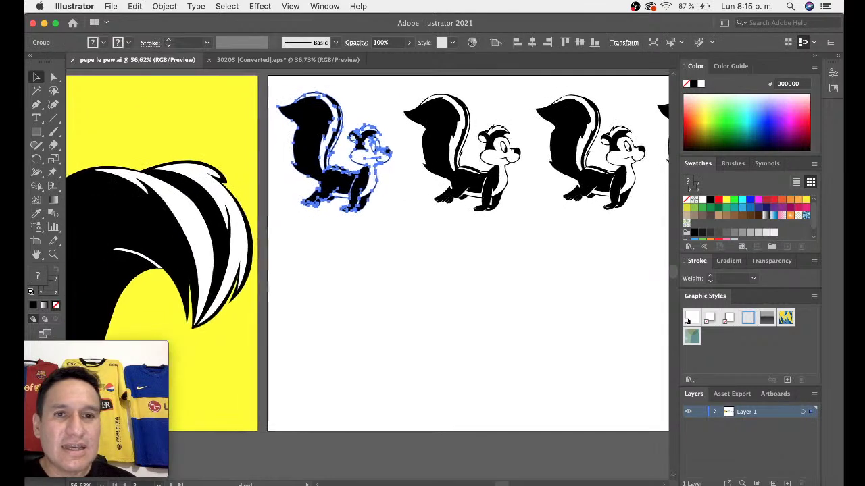
left_click_drag(323, 119, 318, 273)
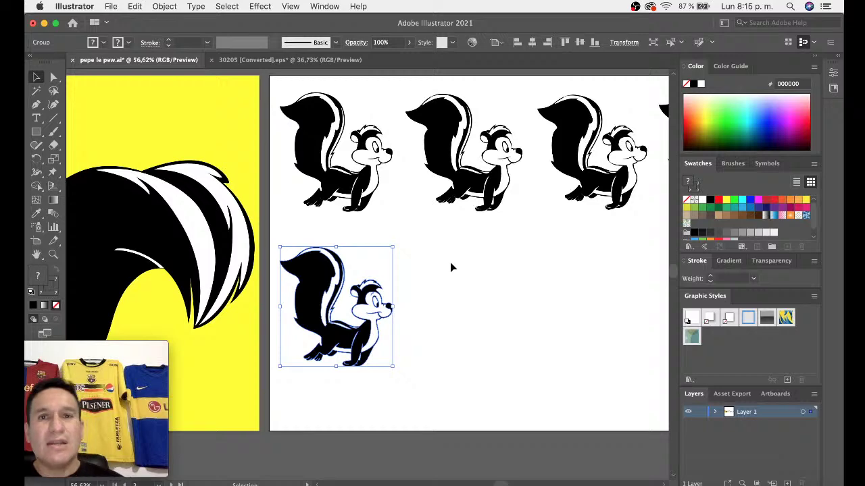
left_click(483, 278)
scroll(496, 277, "down", 3)
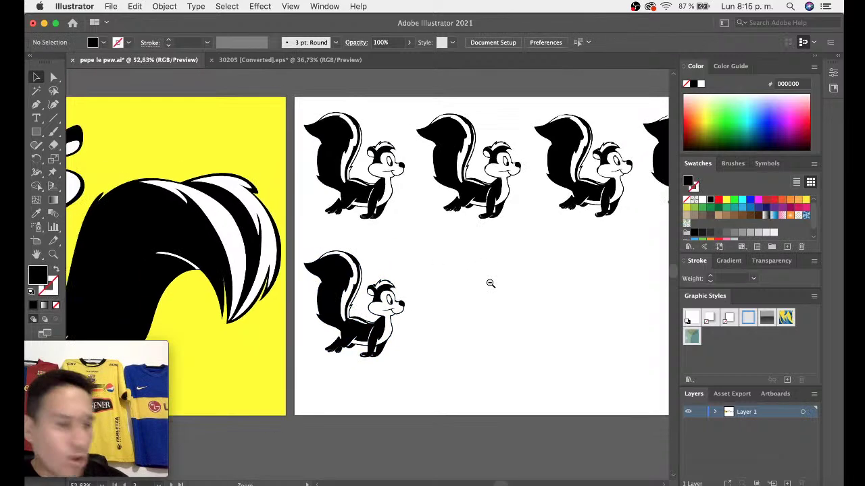
scroll(493, 274, "down", 2)
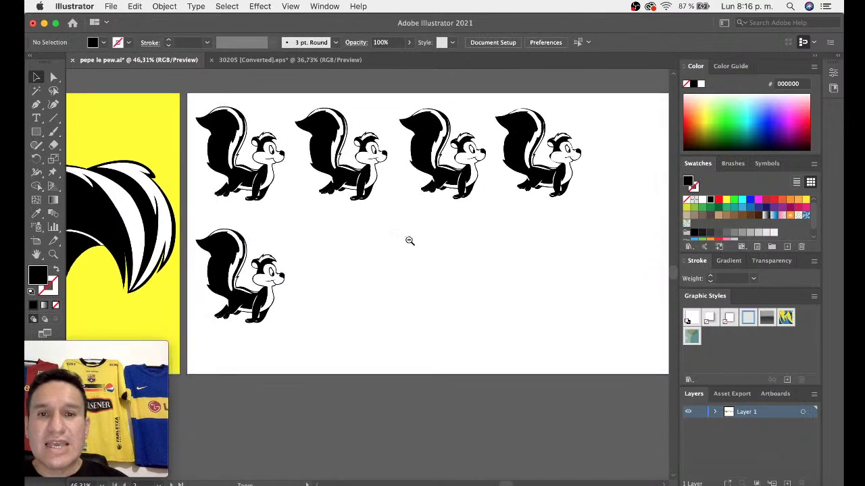
scroll(413, 244, "down", 2)
scroll(414, 248, "right", 1)
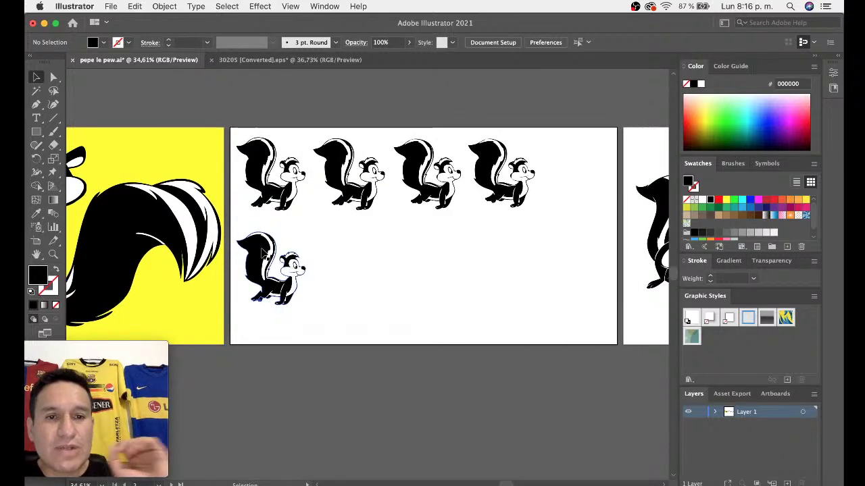
mouse_move(264, 251)
left_mouse_down()
mouse_move(404, 268)
mouse_move(400, 258)
left_mouse_up()
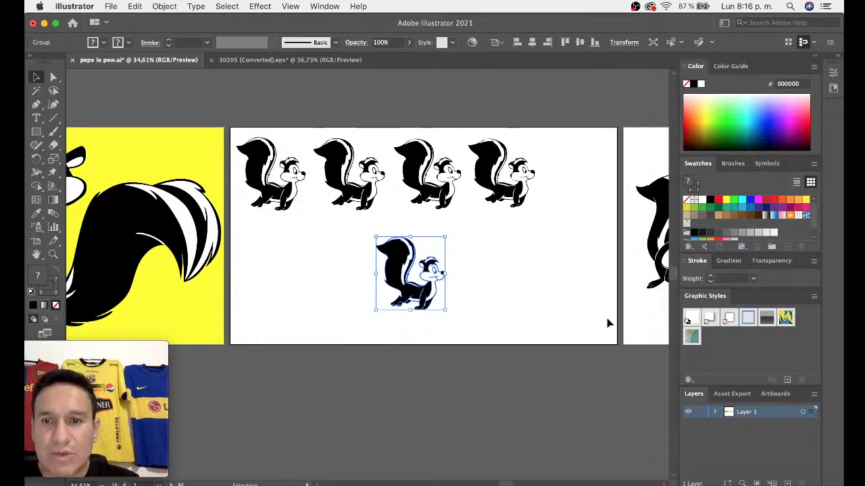
scroll(509, 298, "down", 3)
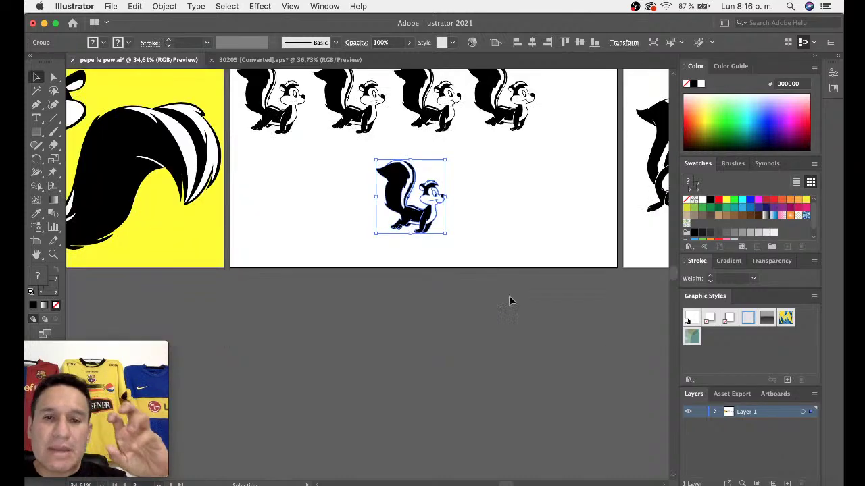
scroll(509, 296, "down", 5)
key("super+0")
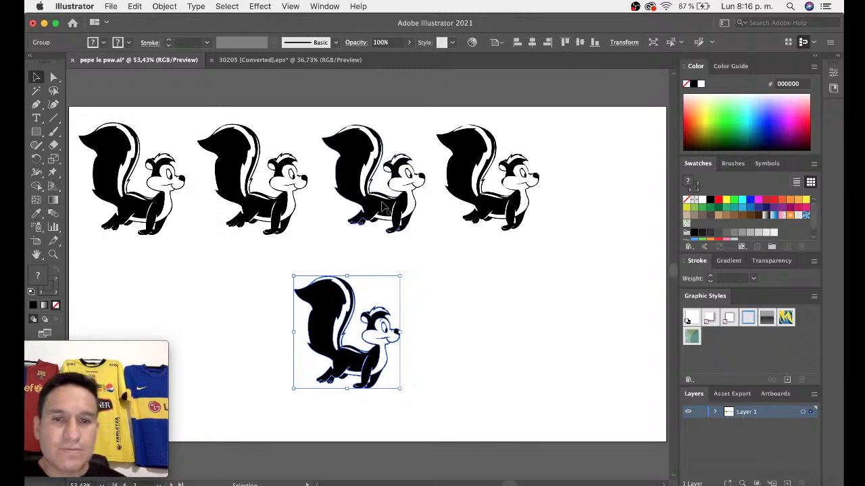
- Move the lower skunk copy left under the first skunk and reselect it
left_click_drag(411, 330, 561, 309)
left_click_drag(479, 286, 273, 298)
scroll(258, 324, "up", 2)
scroll(258, 324, "up", 3)
scroll(258, 323, "up", 1)
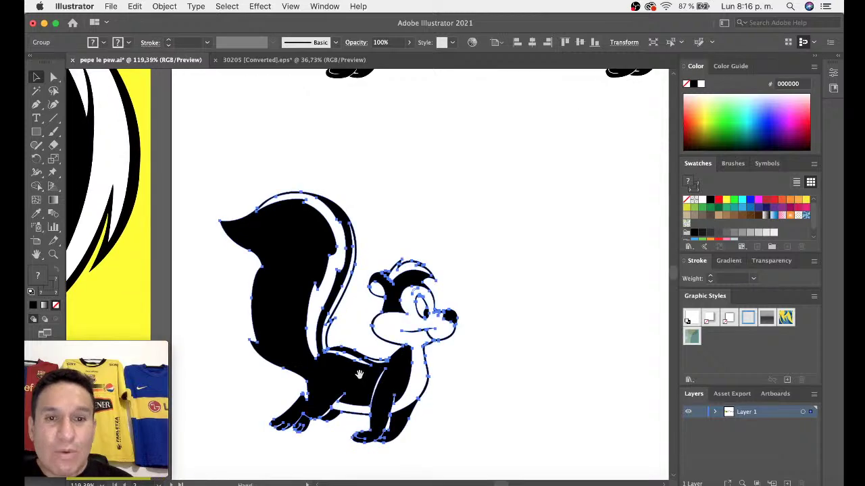
left_click_drag(359, 374, 346, 320)
left_click(488, 262)
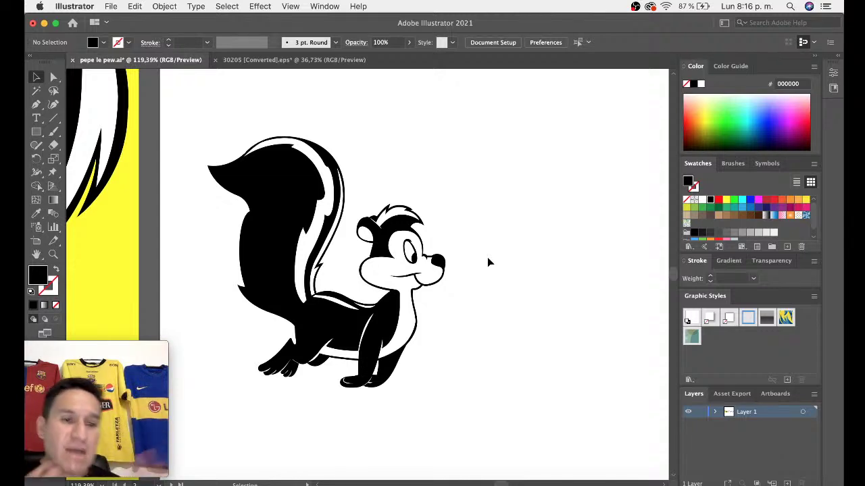
left_click(290, 203)
left_click(485, 195, "alt+super")
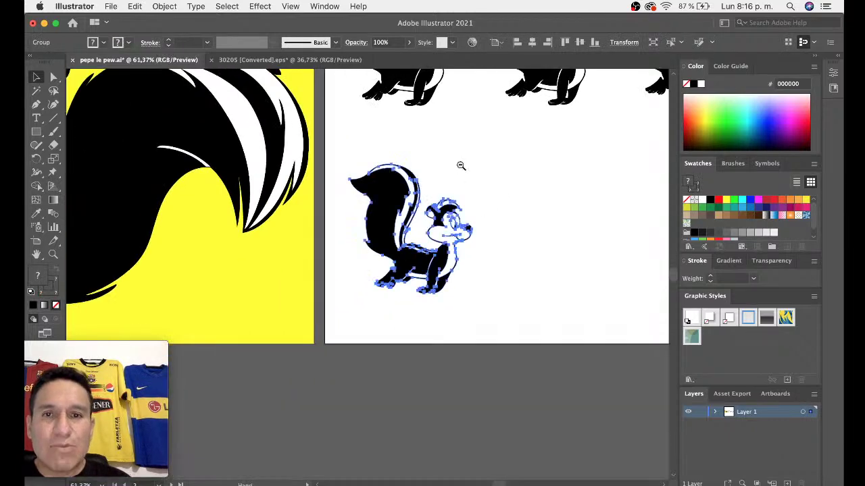
left_click_drag(460, 164, 309, 243)
scroll(224, 172, "right", 5)
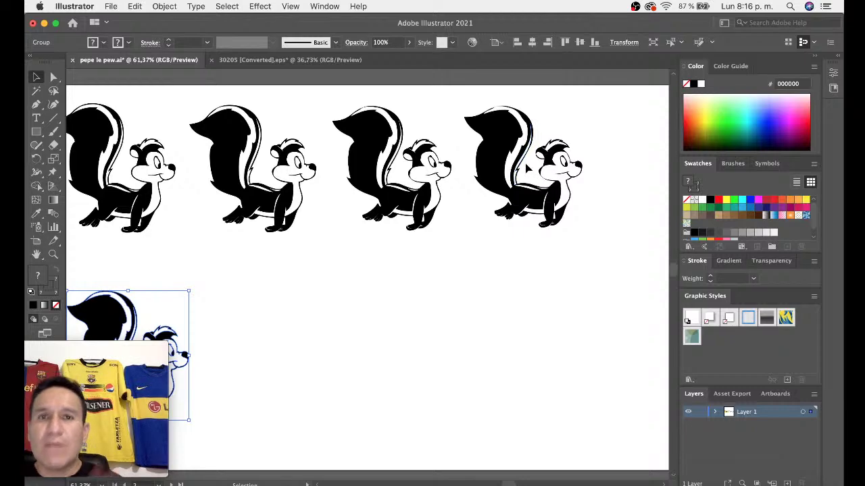
- Zoom in on the skunk and Alt-drag the whole group to duplicate it to the right
key("z")
mouse_move(359, 311)
left_mouse_down()
mouse_move(368, 348)
mouse_move(408, 353)
left_mouse_up()
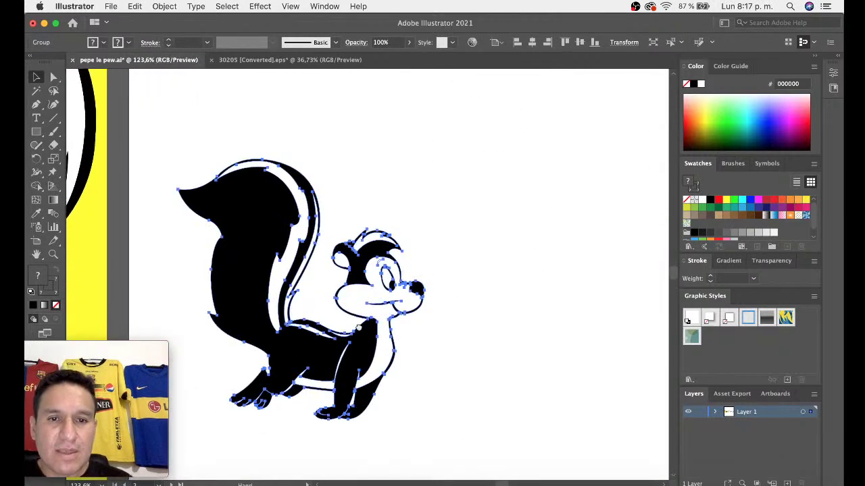
left_click_drag(459, 284, 498, 284)
left_click(305, 216)
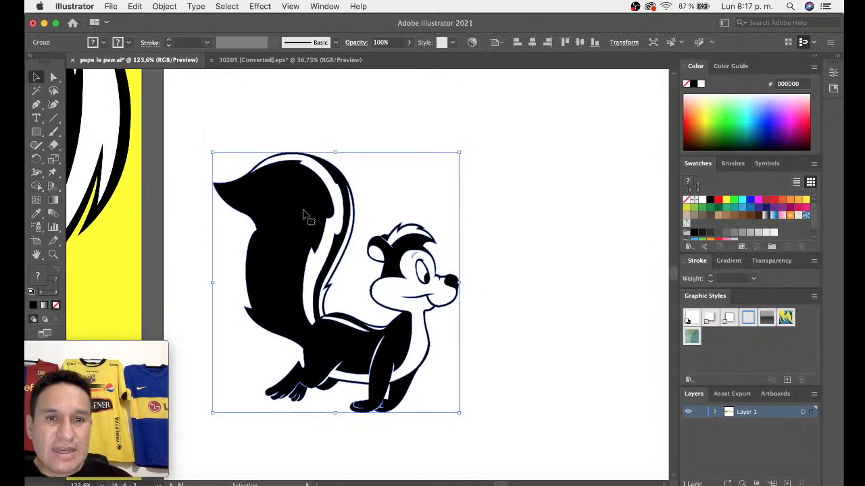
scroll(297, 220, "down", 3)
left_click_drag(251, 191, 511, 184)
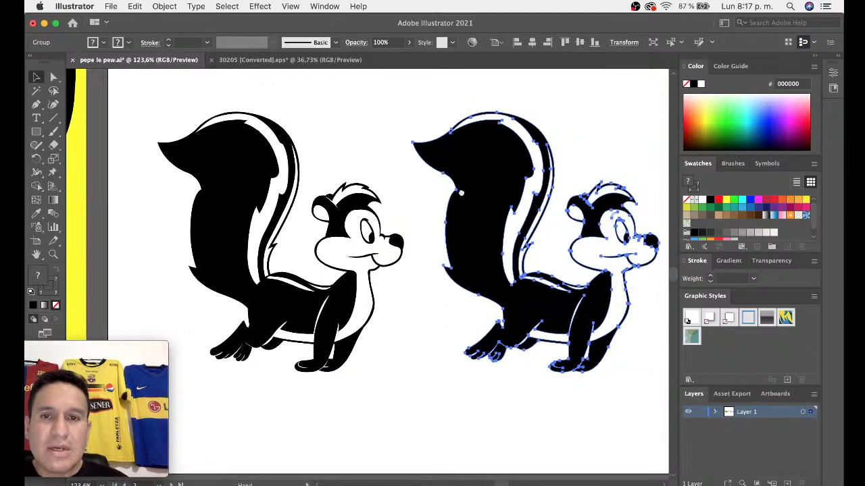
scroll(500, 203, "right", 5)
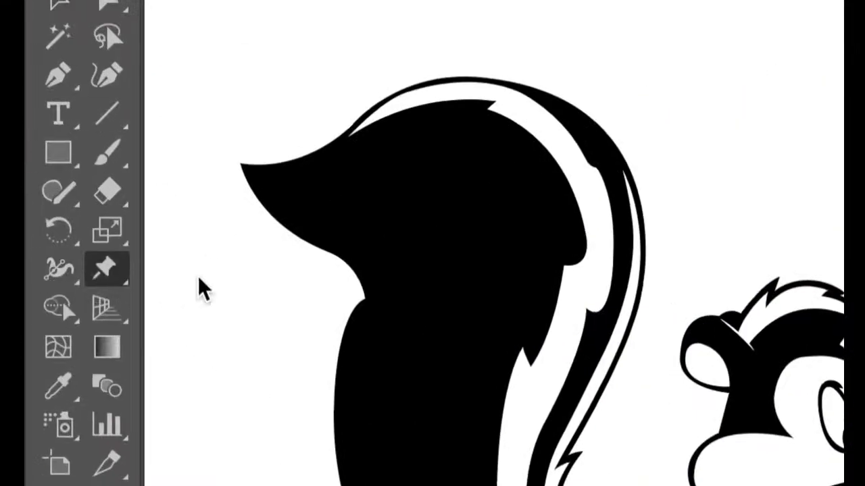
- Apply the Puppet Warp Tool to the right skunk, pinning the tail top and test-dragging it
left_click(98, 277)
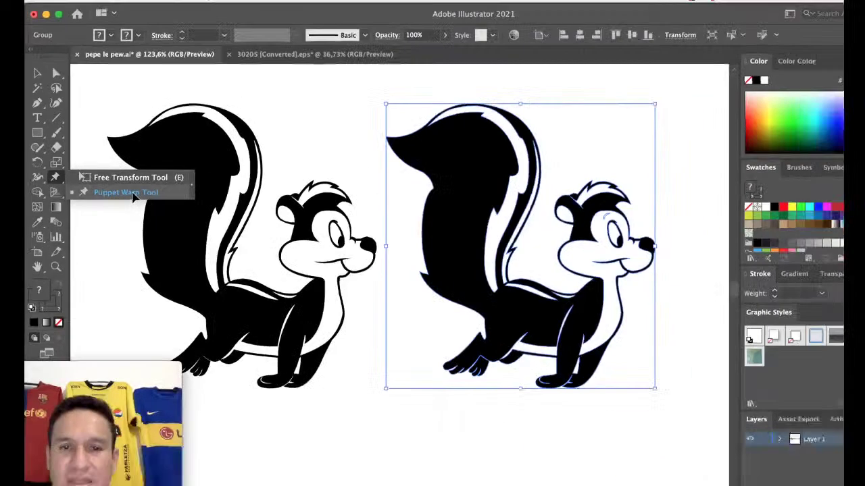
left_click(315, 319)
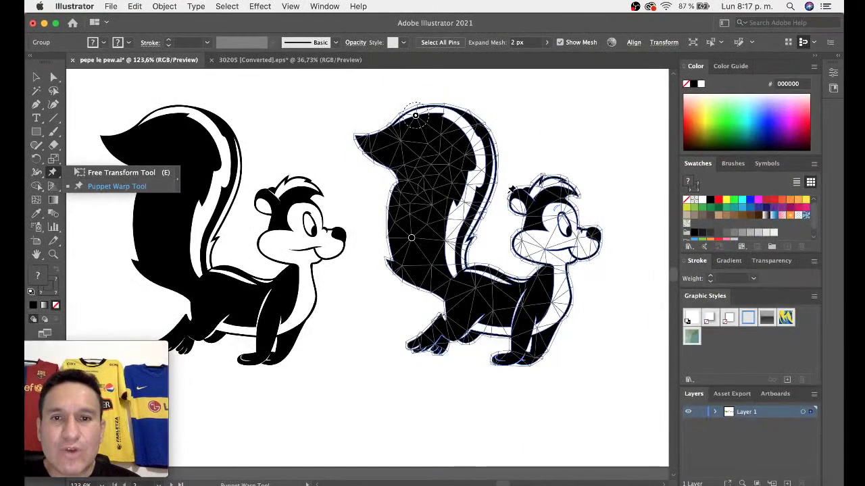
left_click(96, 187)
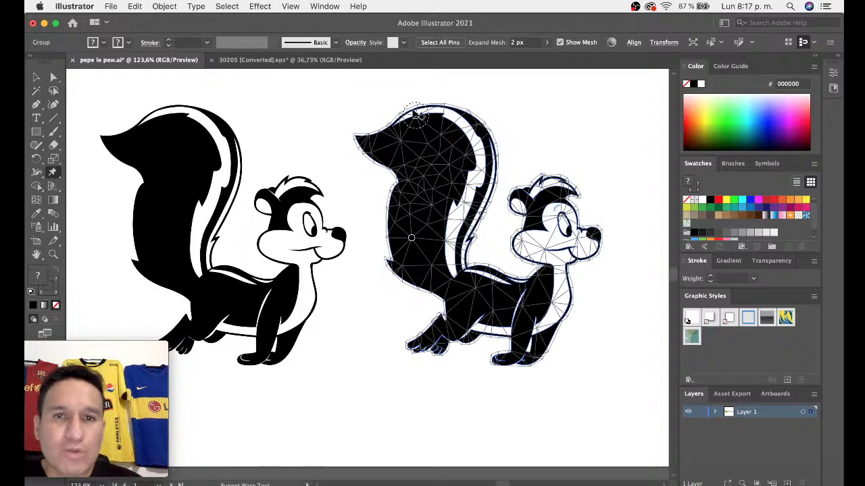
left_click(417, 117)
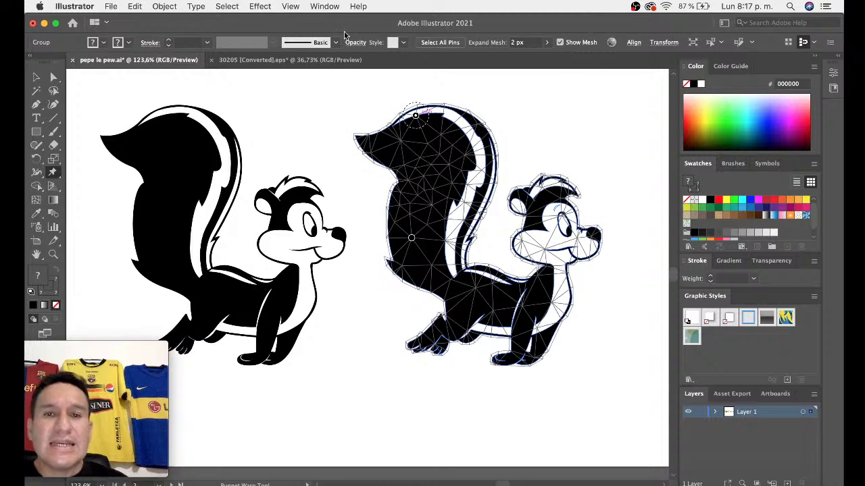
left_click(416, 119)
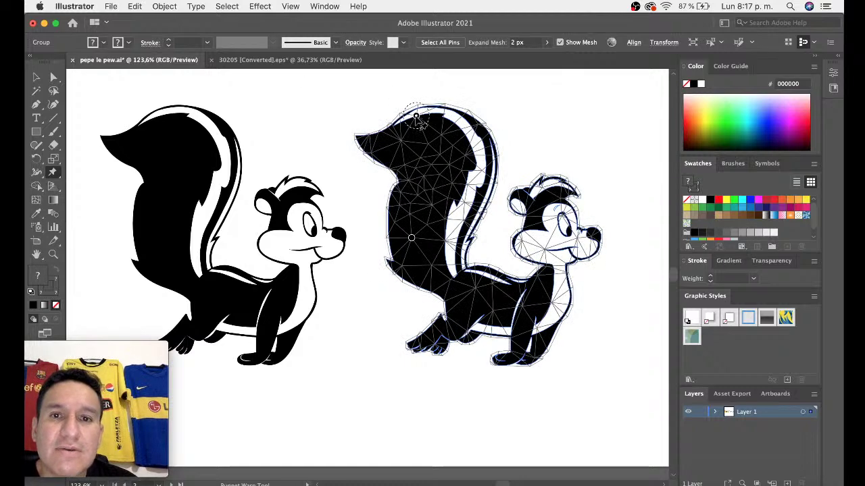
mouse_move(417, 120)
left_mouse_down()
mouse_move(419, 130)
mouse_move(432, 109)
mouse_move(468, 106)
mouse_move(506, 119)
mouse_move(375, 111)
mouse_move(335, 119)
mouse_move(440, 115)
mouse_move(432, 110)
mouse_move(440, 146)
mouse_move(450, 141)
mouse_move(415, 143)
mouse_move(438, 145)
mouse_move(416, 117)
left_mouse_up()
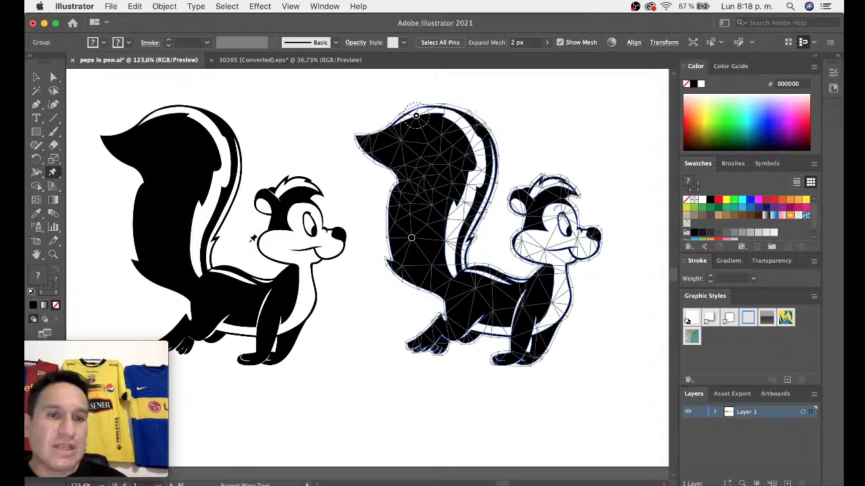
- Delete the warped right skunk and copy the original left skunk straight across to the right
key("v")
key("Delete")
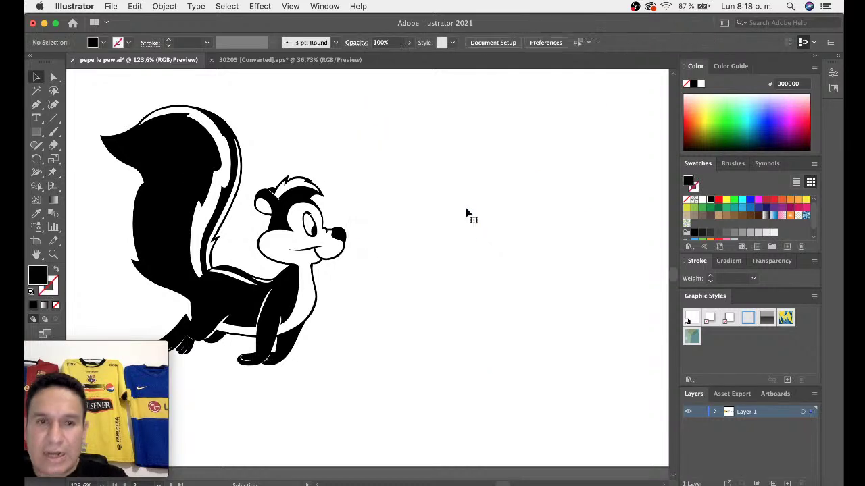
left_click(210, 172)
left_click_drag(178, 173, 530, 175)
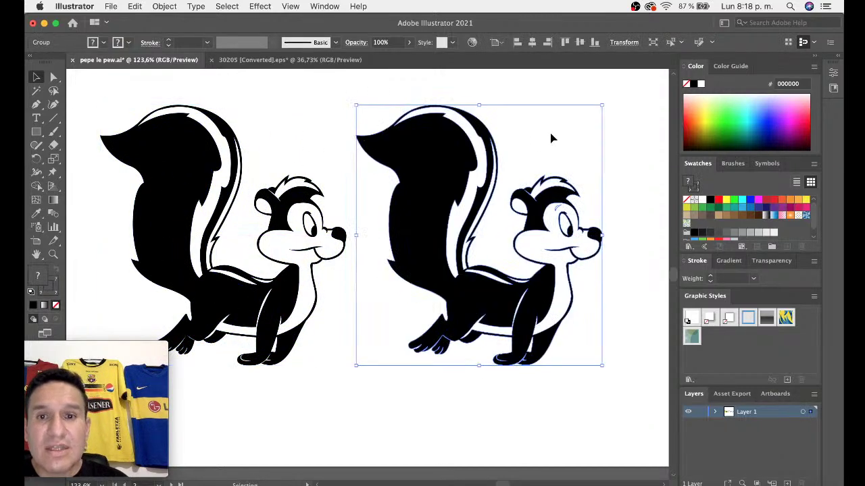
left_click(85, 110)
- Undo a stray paw-point edit, then select the new right copy with the Puppet Warp Tool
left_click(54, 76)
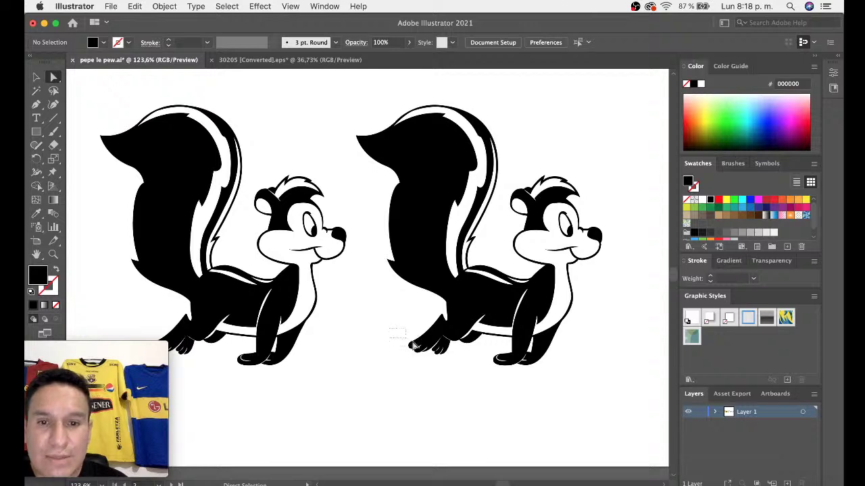
mouse_move(424, 360)
left_mouse_down()
mouse_move(410, 327)
mouse_move(409, 376)
left_mouse_up()
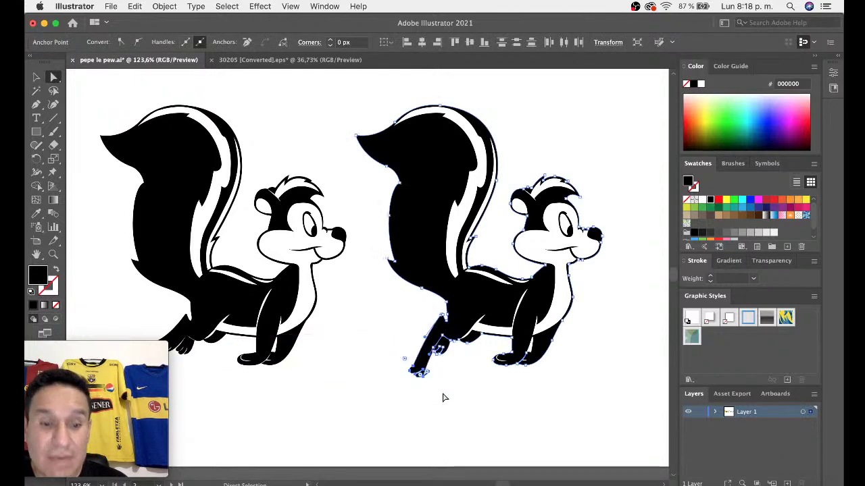
key("ctrl+z")
key("v")
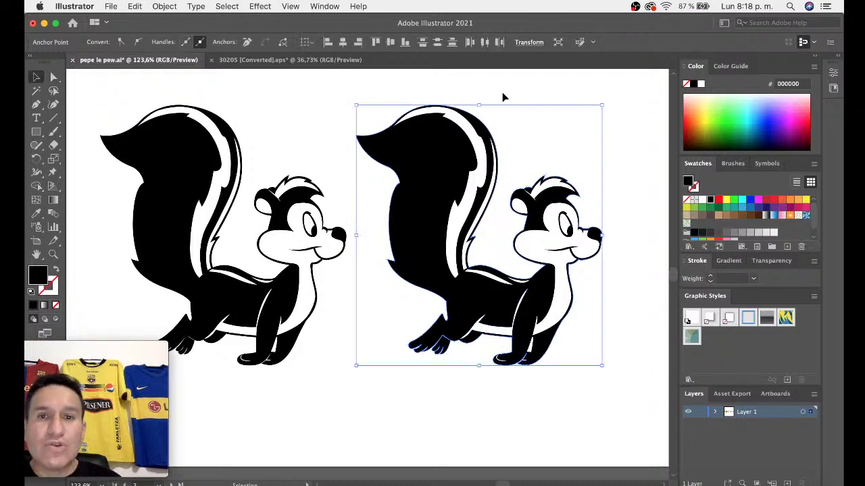
left_click(501, 93)
left_click(456, 147)
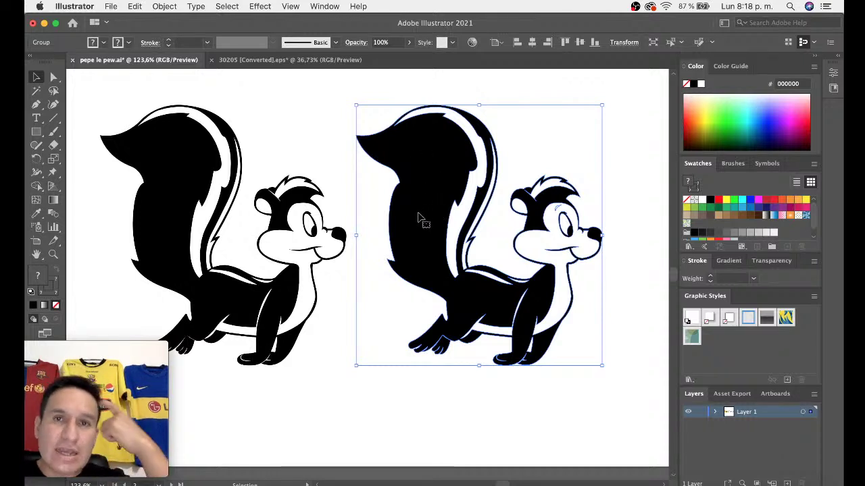
left_click(55, 174)
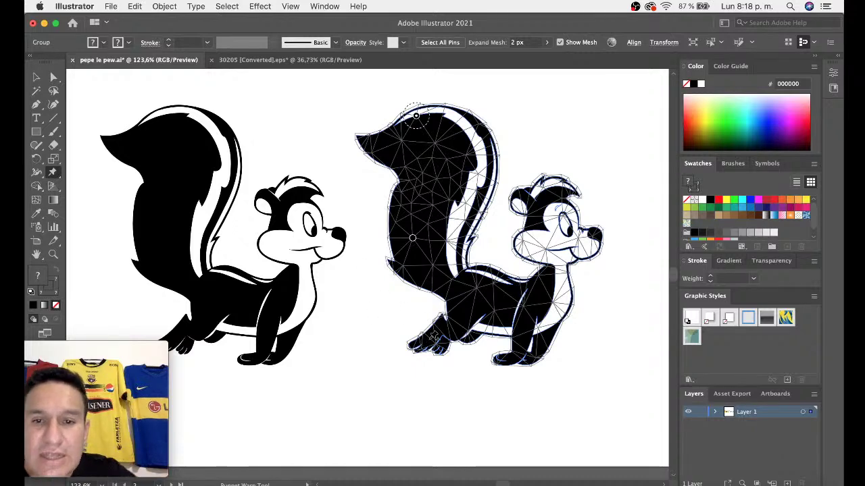
- Nudge the left paw pin, then pin the tail base, back, neck, head and chest foot
left_click(427, 342)
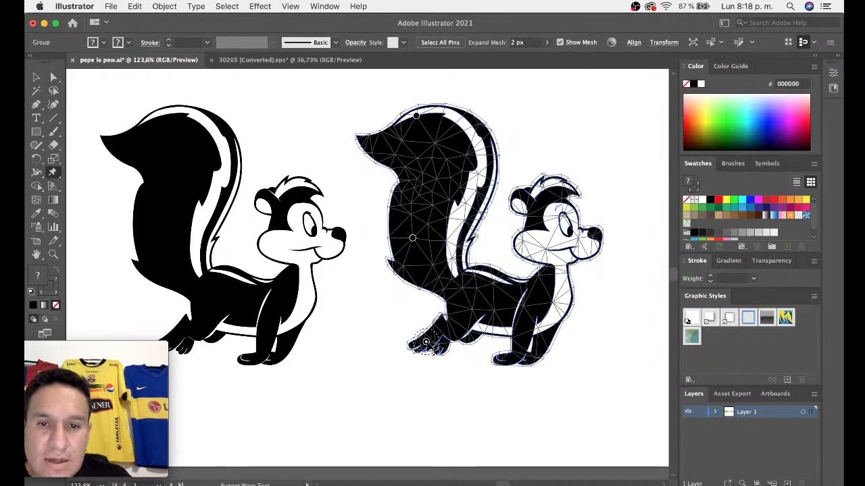
mouse_move(426, 342)
left_mouse_down()
mouse_move(417, 362)
mouse_move(426, 343)
left_mouse_up()
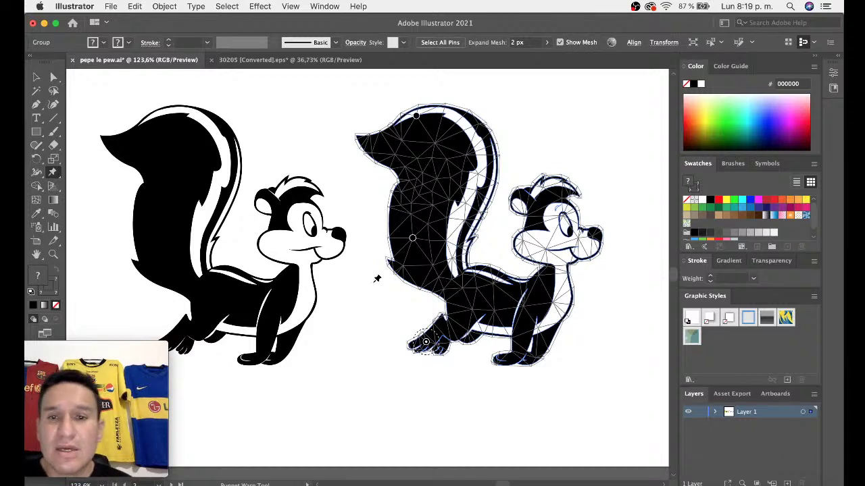
left_click(468, 271)
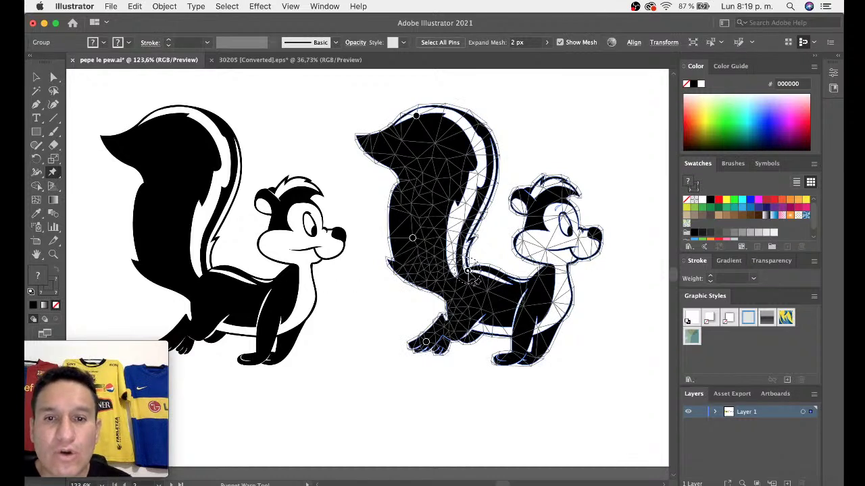
left_click(500, 272)
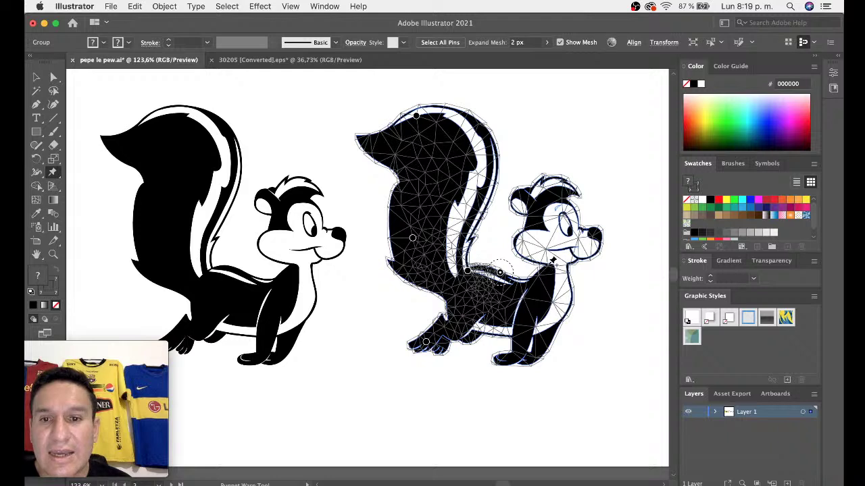
left_click(548, 266)
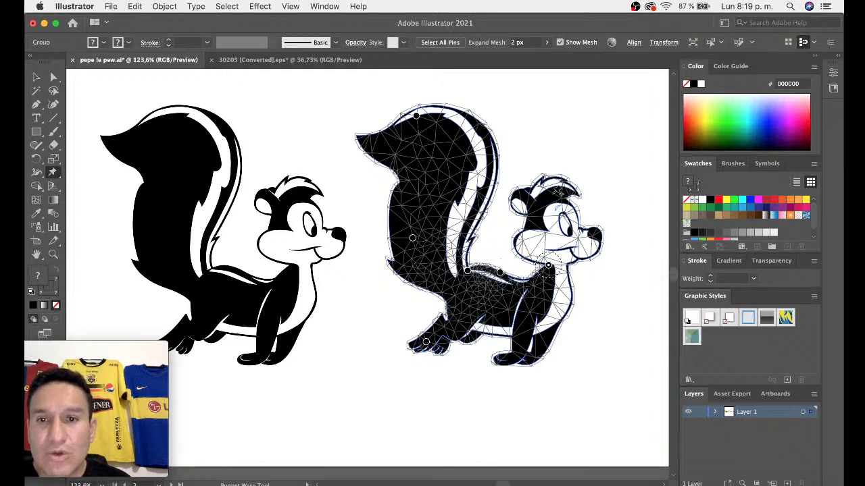
left_click(554, 194)
left_click(506, 360)
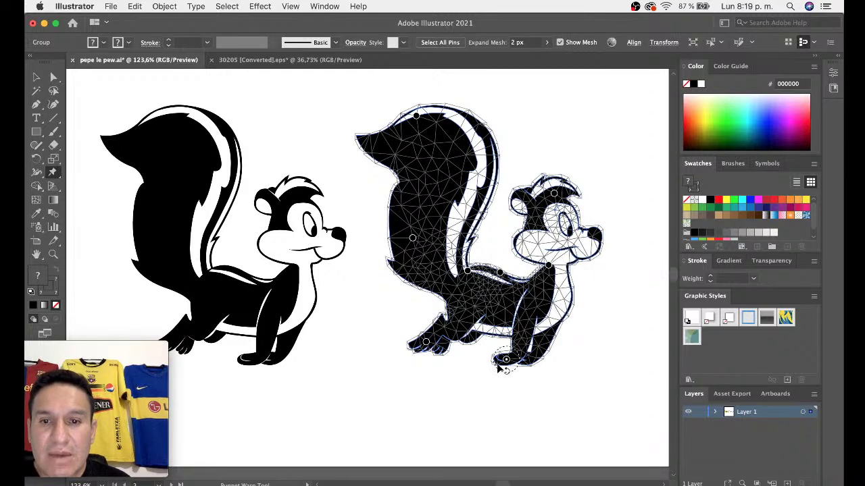
- Pin and reposition the left paw, then pin the tail's upper curve and tip
left_click(442, 356)
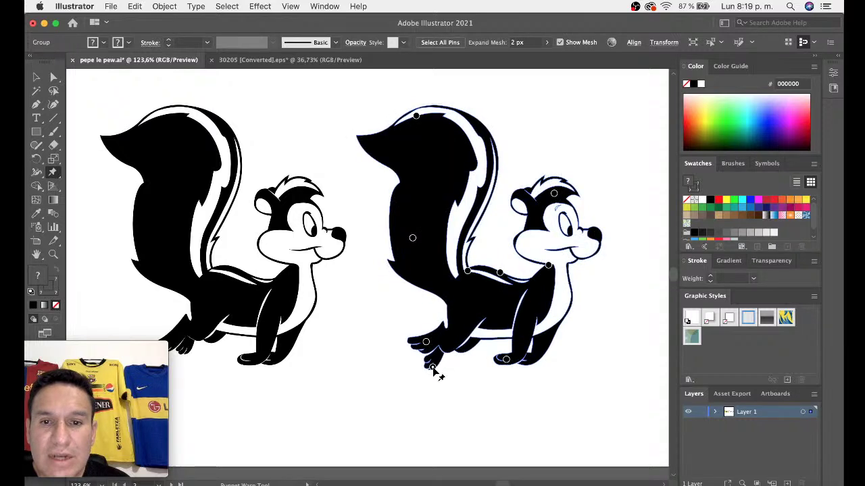
left_click_drag(441, 356, 438, 366)
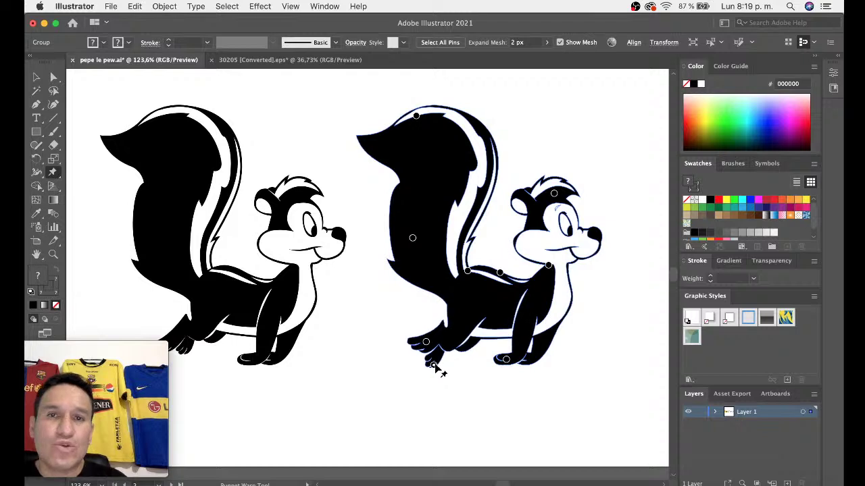
mouse_move(438, 366)
left_mouse_down()
mouse_move(440, 358)
mouse_move(431, 370)
mouse_move(478, 355)
mouse_move(469, 352)
left_mouse_up()
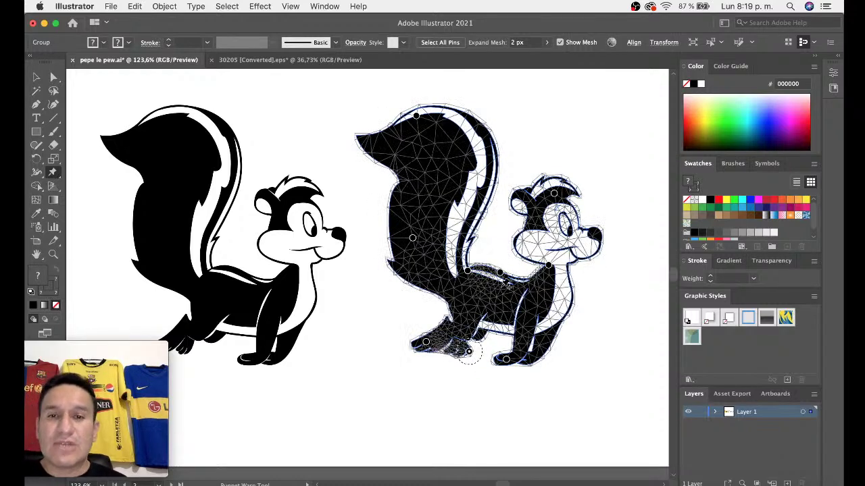
left_click(492, 136)
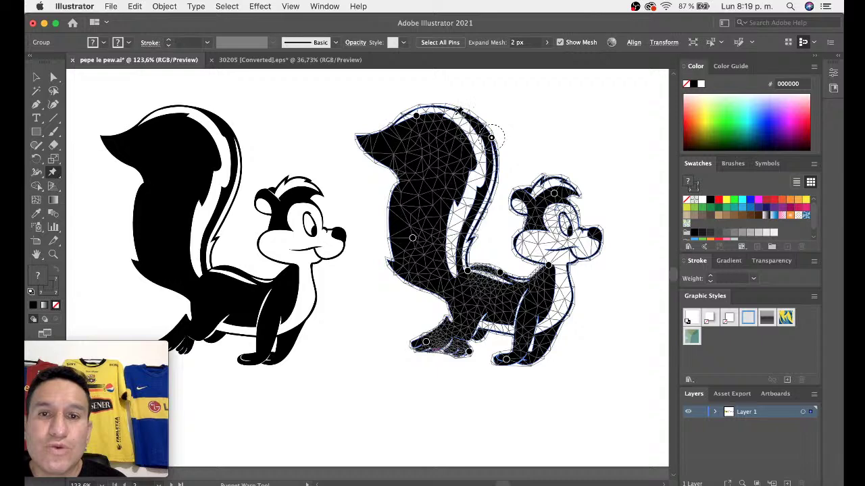
left_click(456, 114)
left_click(370, 139)
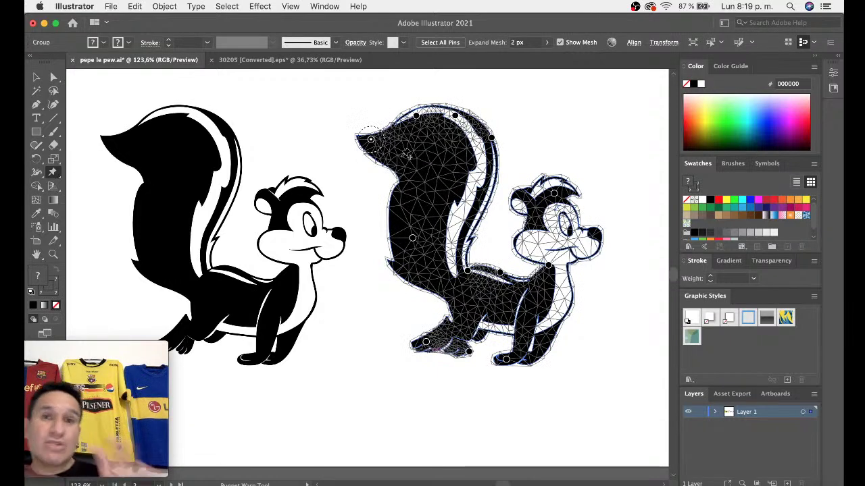
key("v")
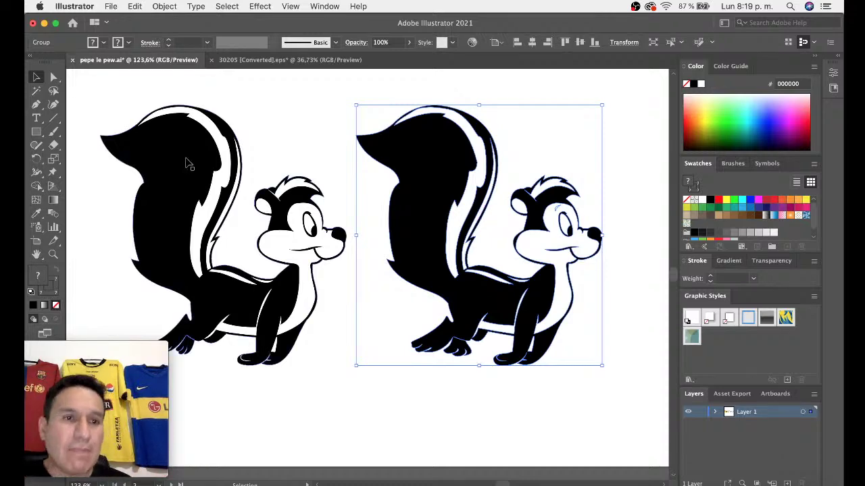
- Remove the unwanted Puppet Warp pins from the right skunk
left_click(53, 173)
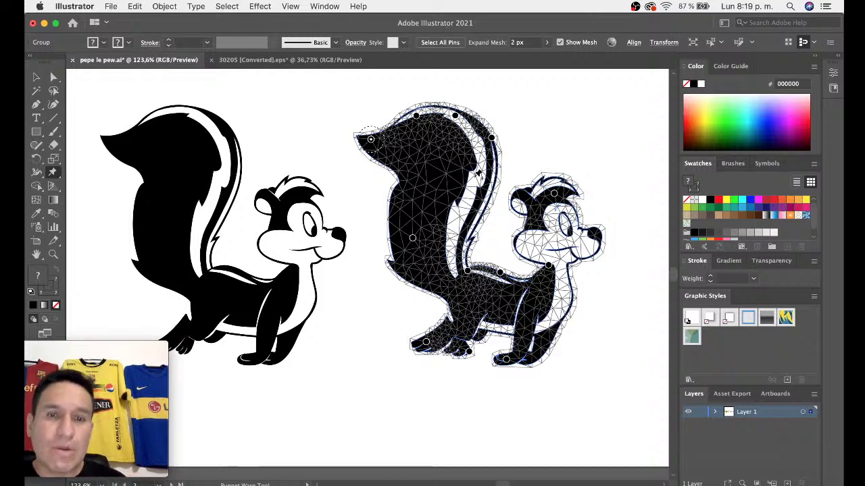
key("Delete")
key("Delete")
key("Delete")
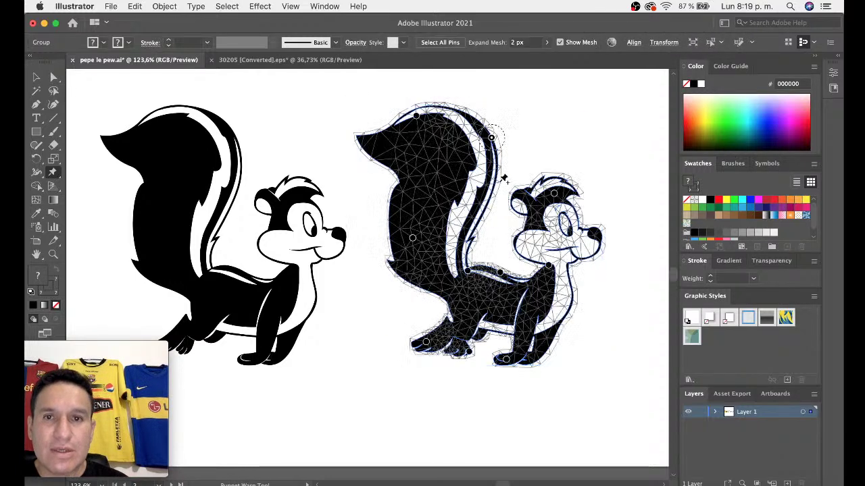
key("Delete")
key("Delete")
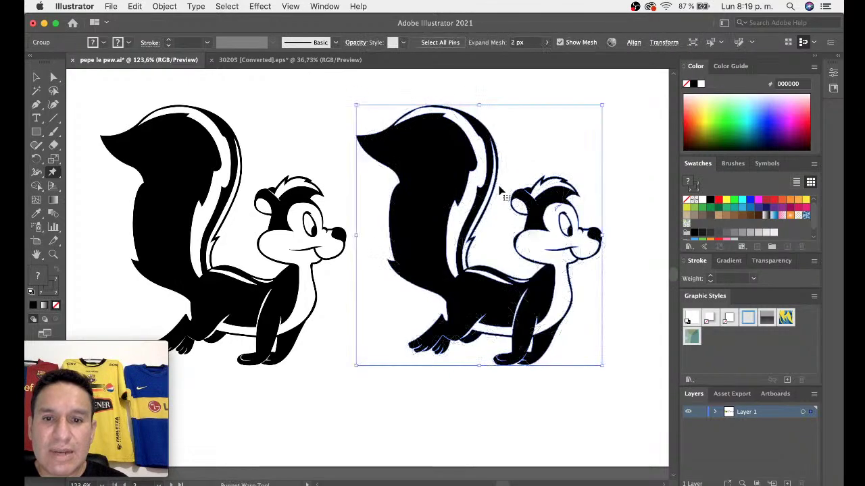
key("Delete")
key("Delete")
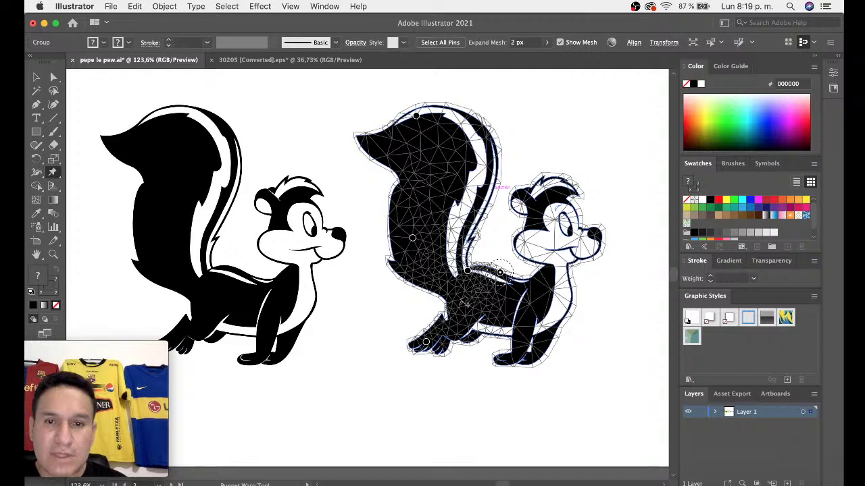
- Re-pin the skunk's back, front leg, both feet, nose, head and neck
left_click(448, 302)
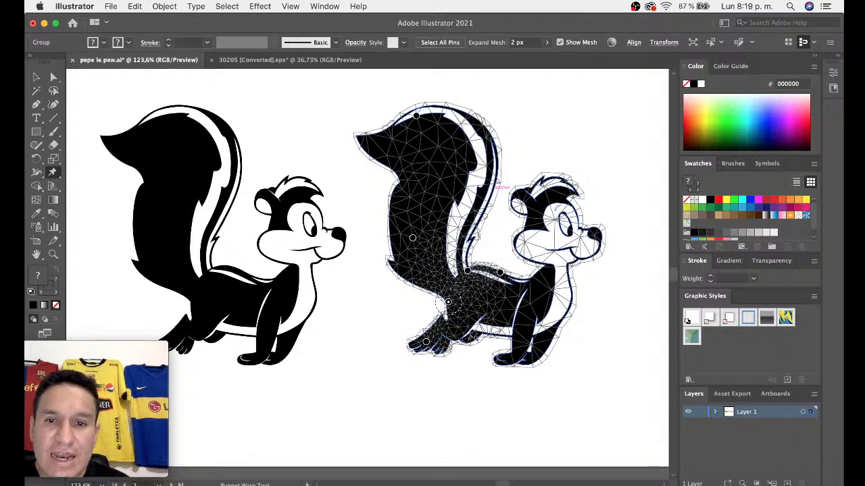
left_click(468, 340)
left_click(499, 362)
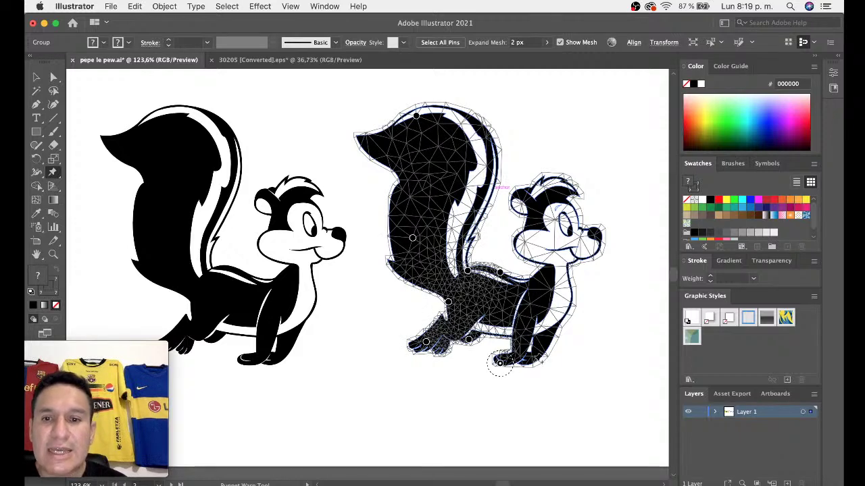
left_click(535, 364)
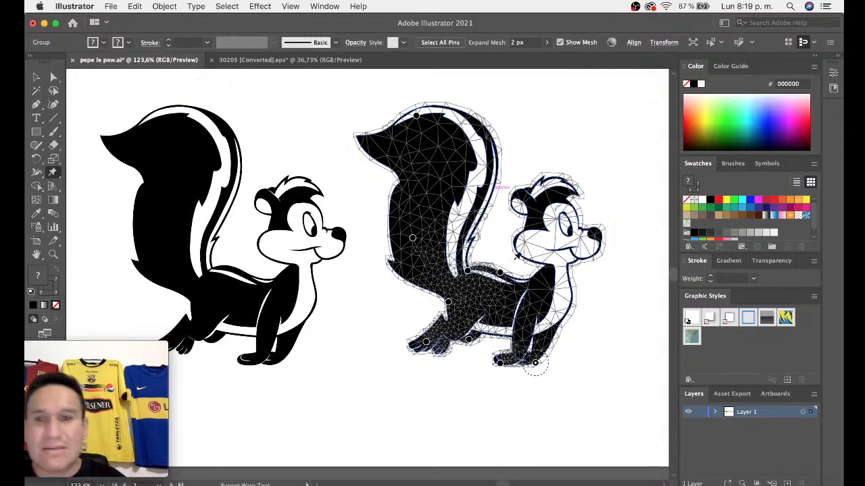
left_click(599, 238)
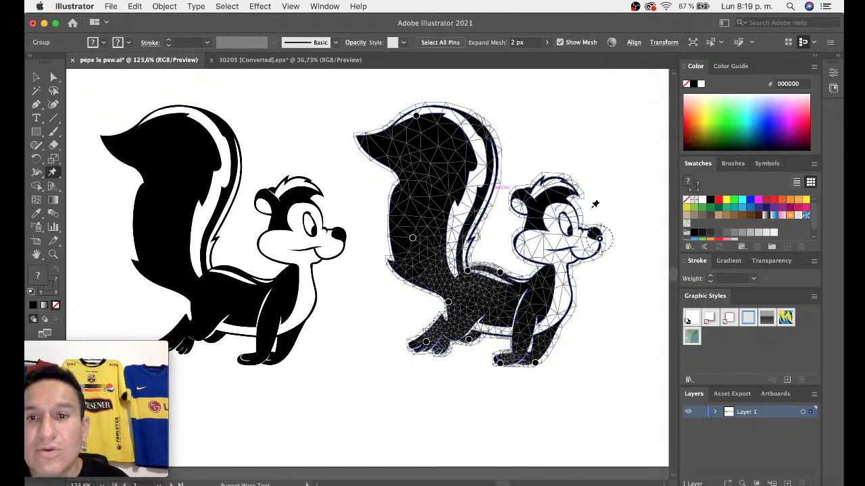
left_click(574, 194)
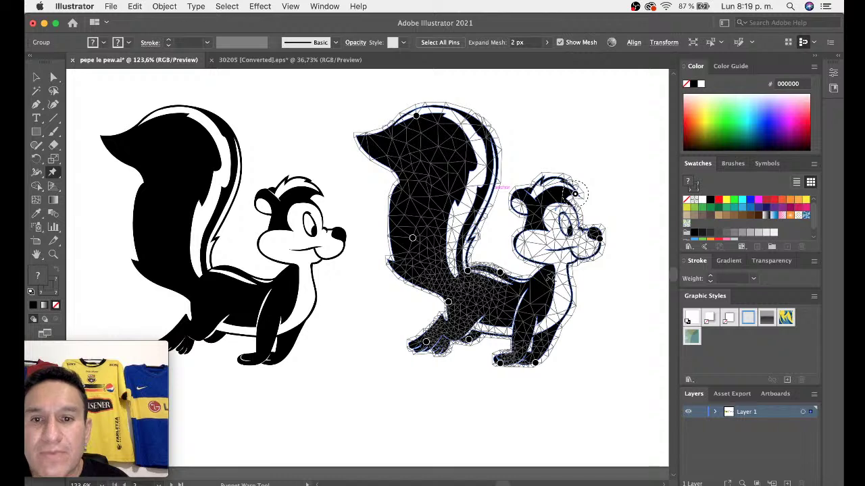
left_click(546, 265)
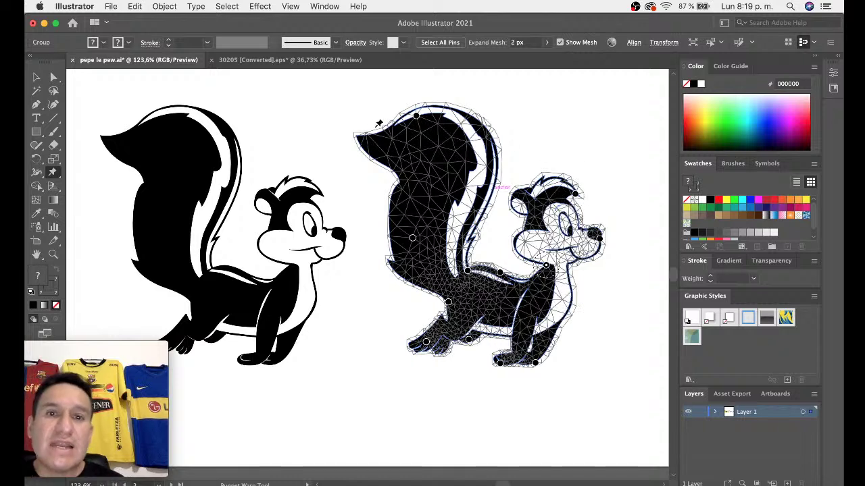
- Test-bend the top of the tail and push the tail tip up and right
mouse_move(417, 117)
left_mouse_down()
mouse_move(440, 115)
mouse_move(421, 119)
mouse_move(432, 124)
mouse_move(399, 121)
left_mouse_up()
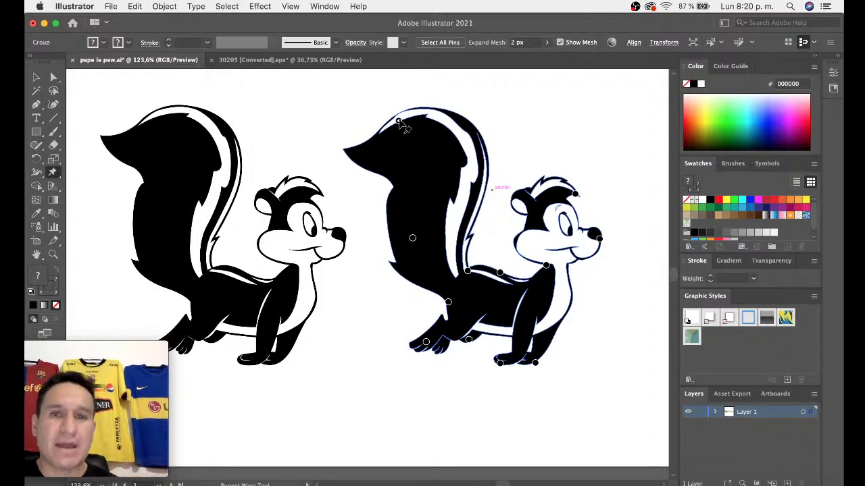
mouse_move(399, 121)
left_mouse_down()
mouse_move(410, 119)
mouse_move(386, 127)
mouse_move(408, 128)
left_mouse_up()
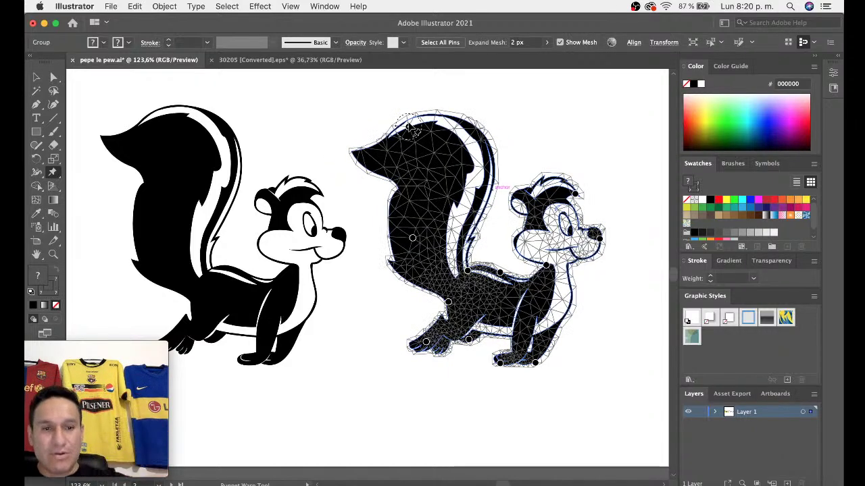
key("v")
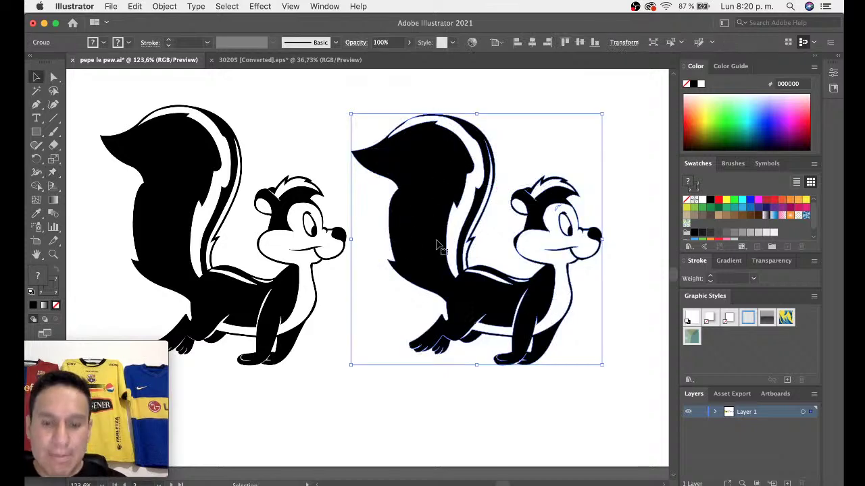
- Delete the warped skunk and Option-drag a fresh copy of the original to the right
left_click(53, 172)
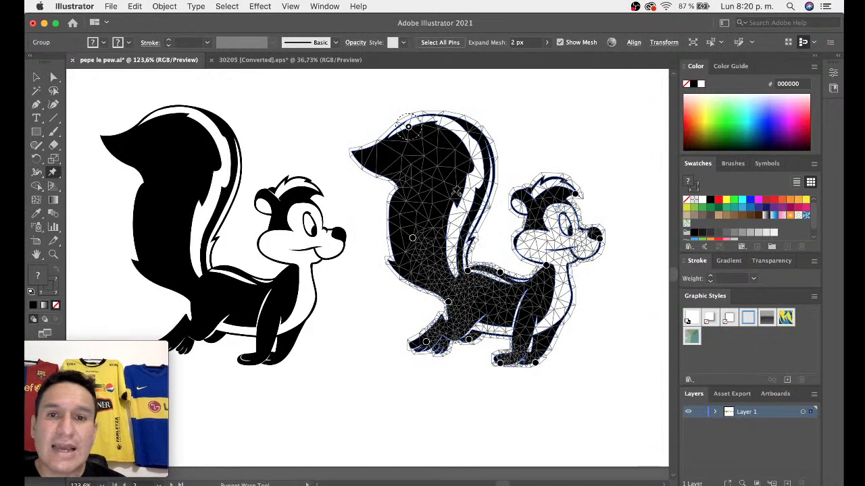
key("v")
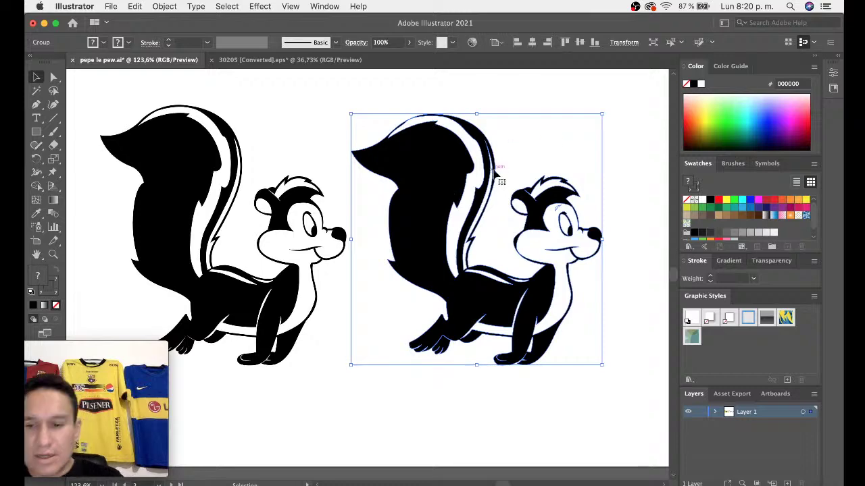
key("Delete")
left_click_drag(189, 162, 484, 180)
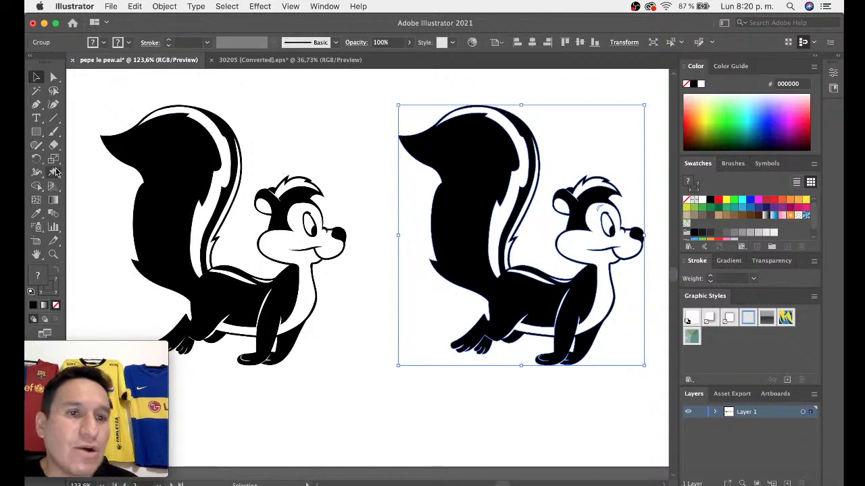
- Pin the new skunk's back, front paw and back foot, then bend the tail top down and right
left_click(54, 173)
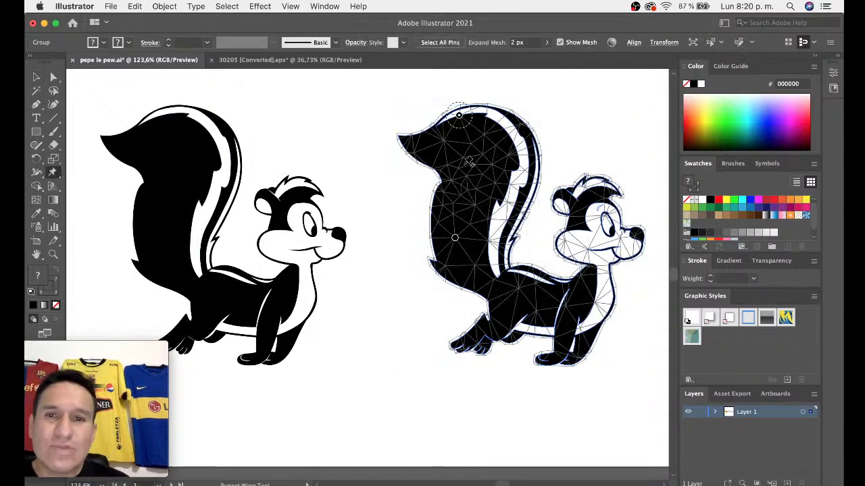
scroll(458, 180, "right", 5)
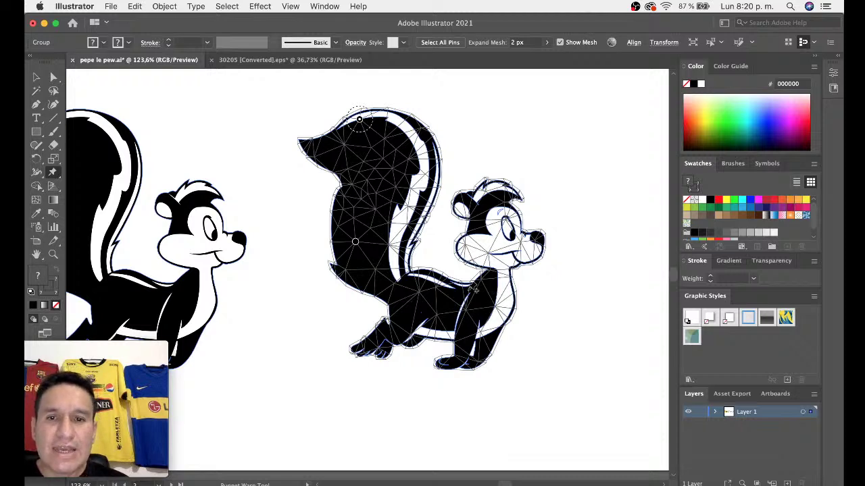
left_click(450, 281)
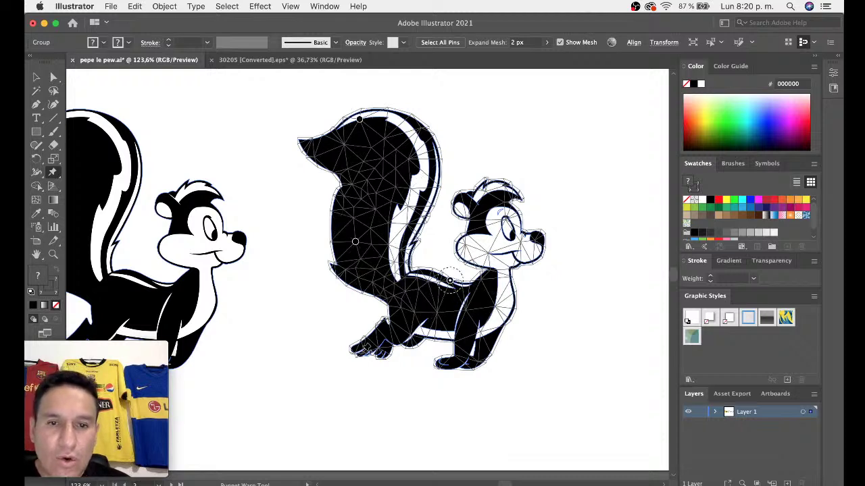
left_click(364, 350)
left_click(478, 365)
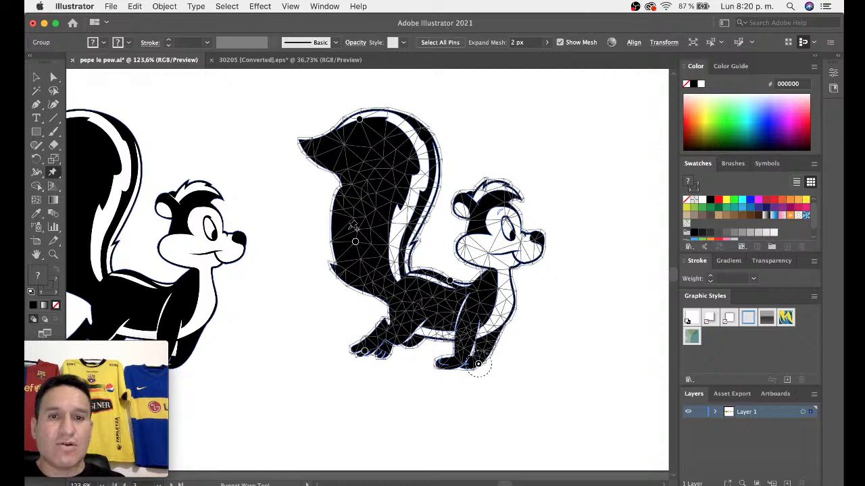
key("v")
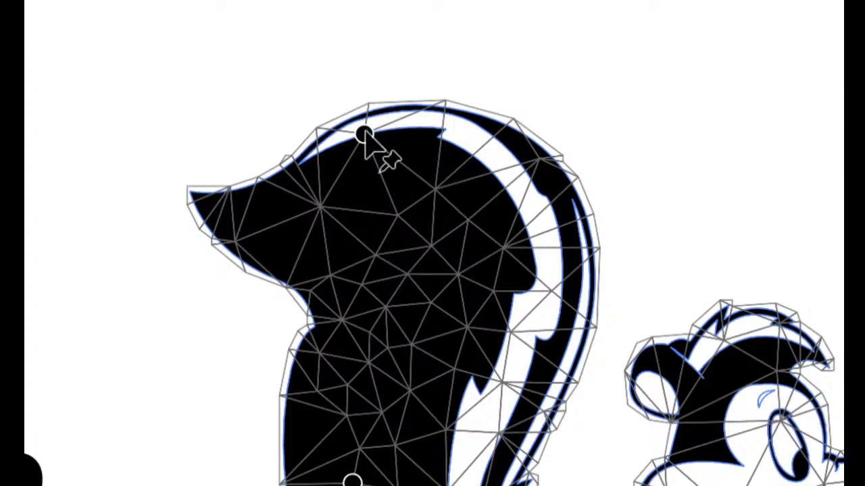
mouse_move(364, 134)
left_mouse_down()
mouse_move(371, 147)
mouse_move(396, 135)
mouse_move(398, 152)
mouse_move(391, 139)
mouse_move(437, 147)
mouse_move(363, 120)
mouse_move(386, 135)
mouse_move(384, 125)
left_mouse_up()
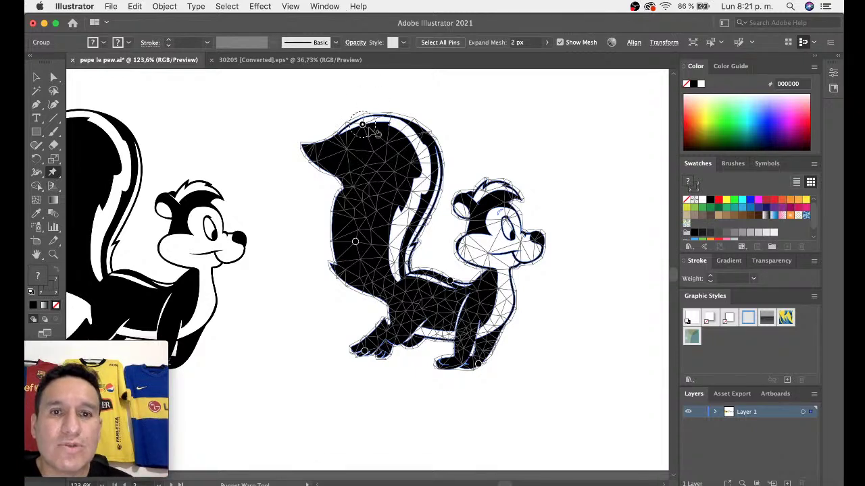
- Swing the tail around its top and middle pins and pin the front foot
left_click_drag(375, 133, 378, 138)
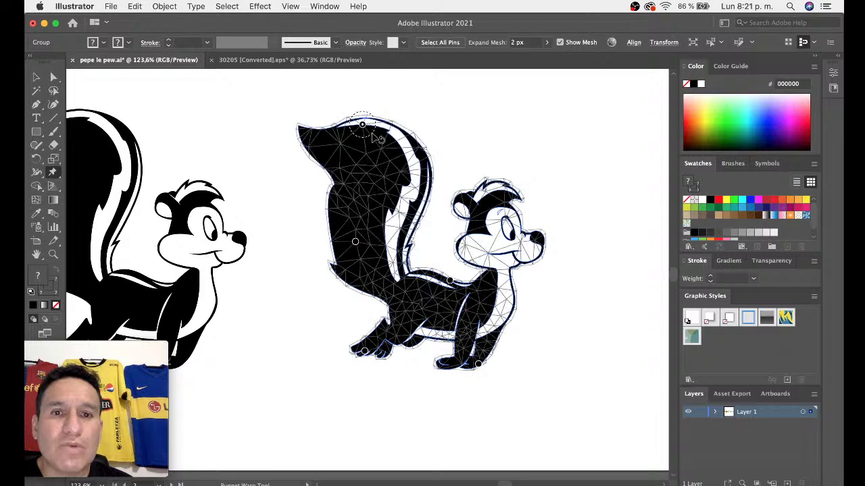
left_click(355, 242)
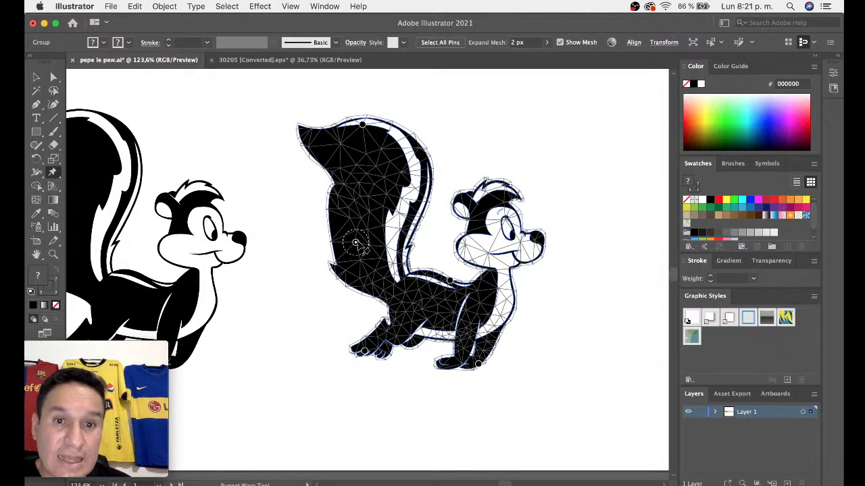
left_click_drag(370, 248, 370, 248)
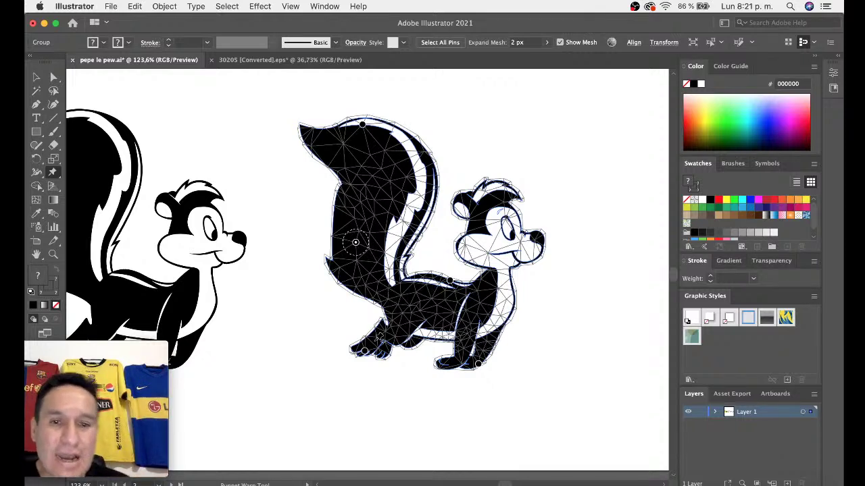
left_click(365, 351)
left_click_drag(364, 351, 384, 355)
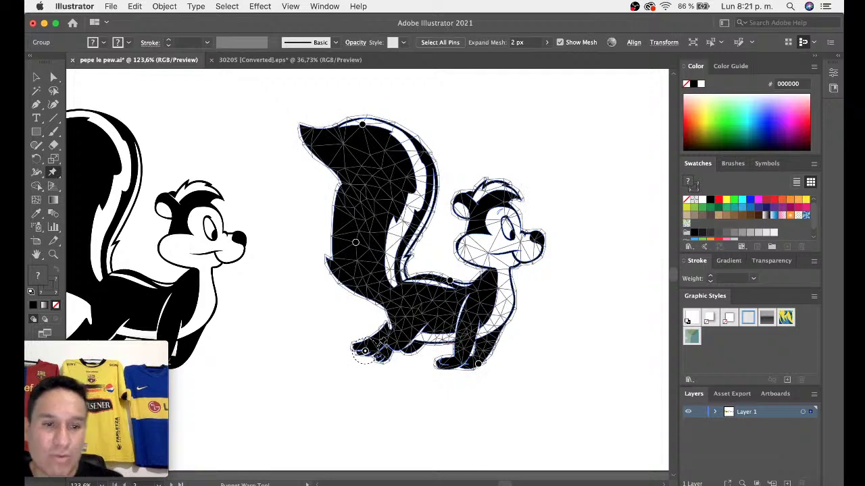
- Nudge the back foot and tilt the head, then pan to show both skunks
left_click(479, 365)
left_click_drag(485, 363, 491, 365)
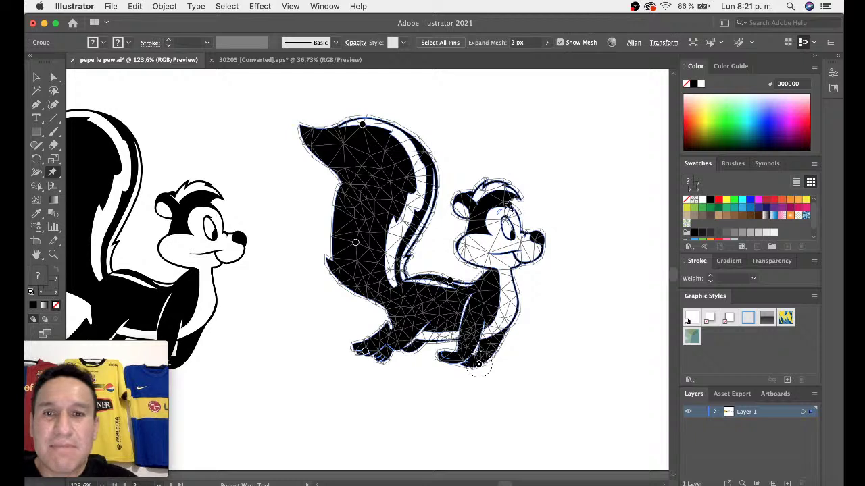
left_click(485, 205)
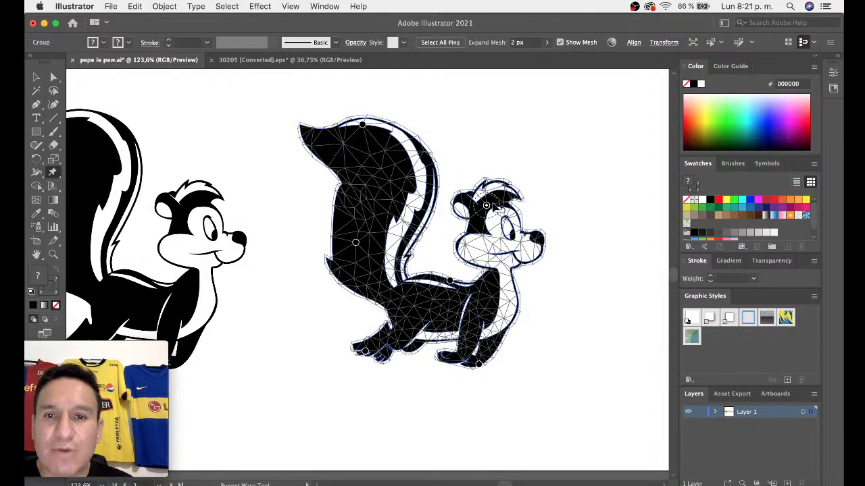
left_click_drag(498, 210, 501, 212)
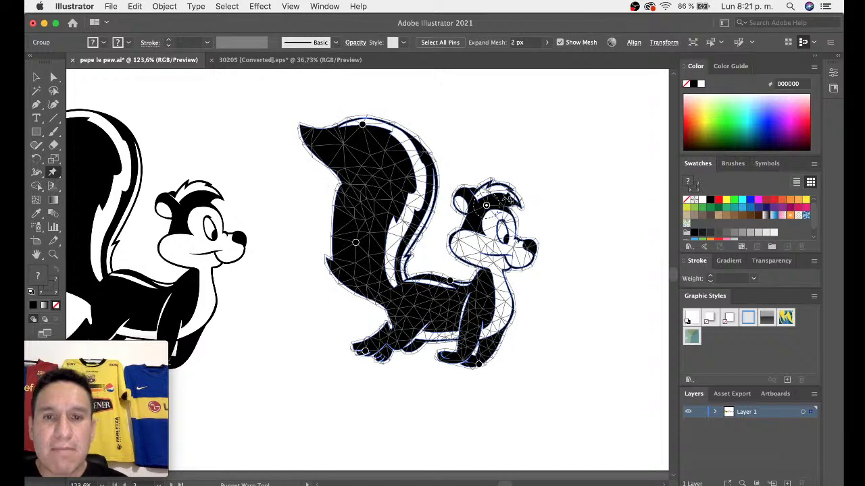
key("v")
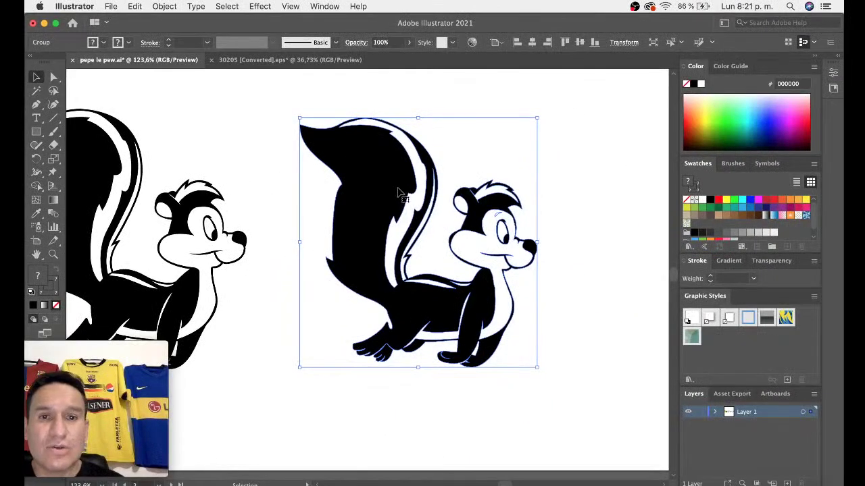
mouse_move(399, 194)
left_mouse_down()
mouse_move(307, 166)
mouse_move(271, 216)
mouse_move(285, 186)
mouse_move(342, 203)
mouse_move(226, 183)
mouse_move(247, 190)
mouse_move(237, 192)
mouse_move(473, 188)
left_mouse_up()
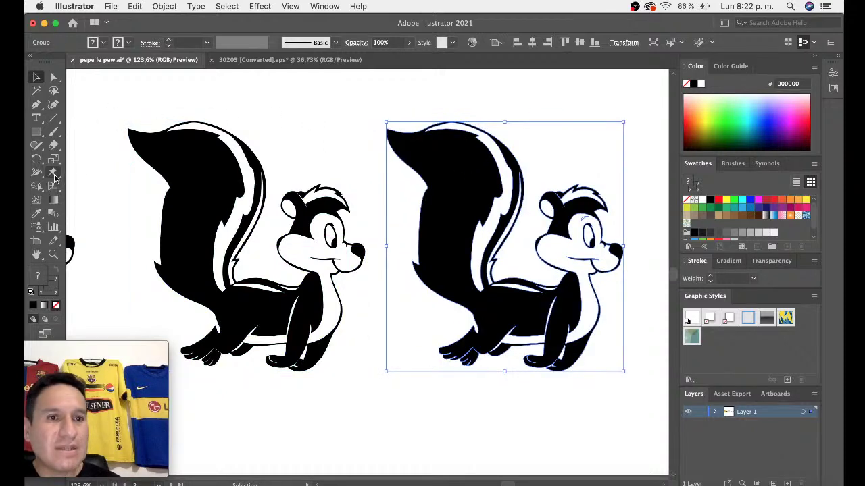
- Puppet-warp the copied skunk, pulling its tail tip pin downward
left_click(52, 173)
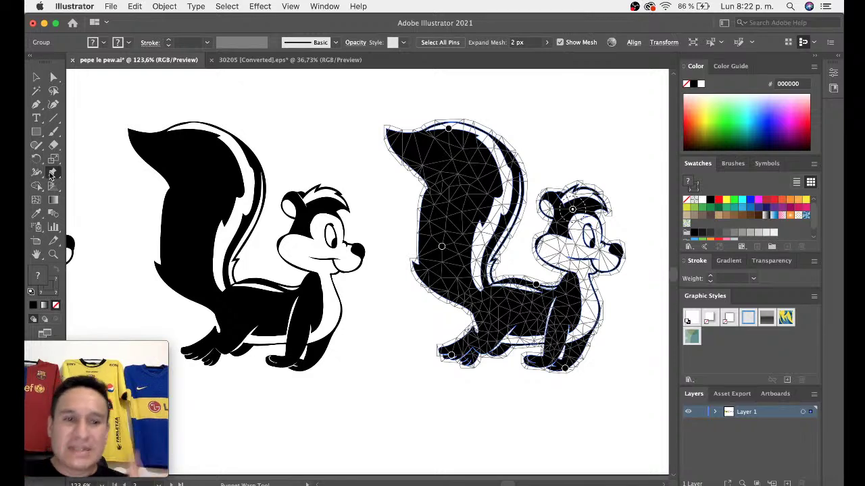
left_click(127, 347)
left_click_drag(158, 354, 159, 348)
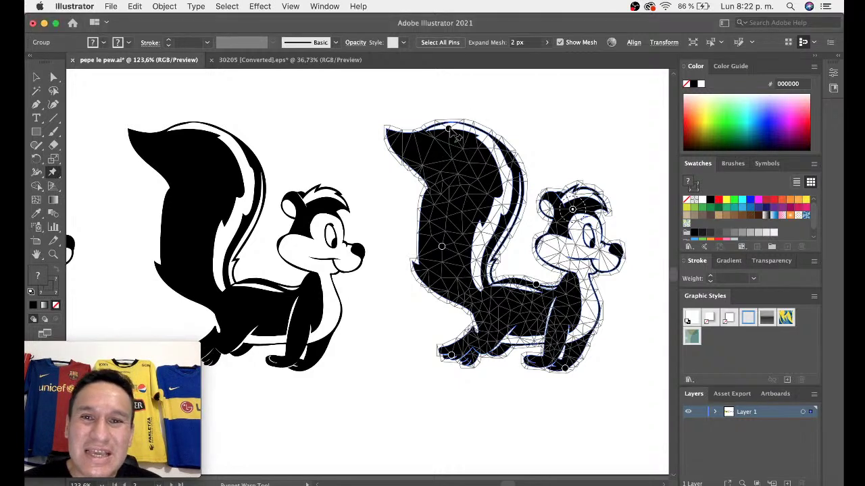
left_click(452, 132)
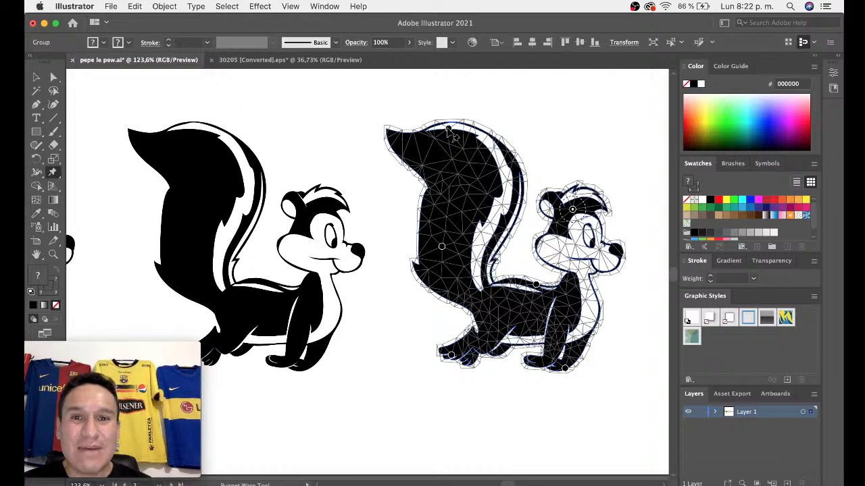
left_click_drag(458, 134, 470, 182)
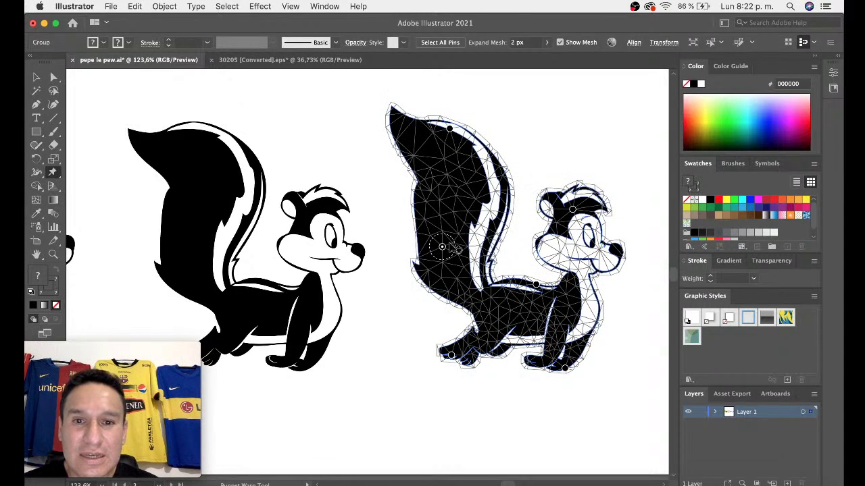
- Pin the mid-tail, front foot and back foot, and tilt the head slightly
left_click(442, 248)
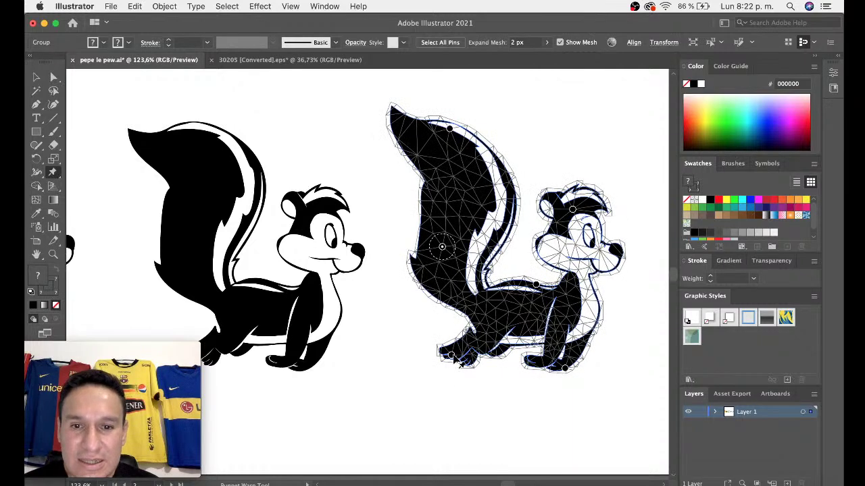
left_click(451, 355)
left_click_drag(452, 355, 451, 355)
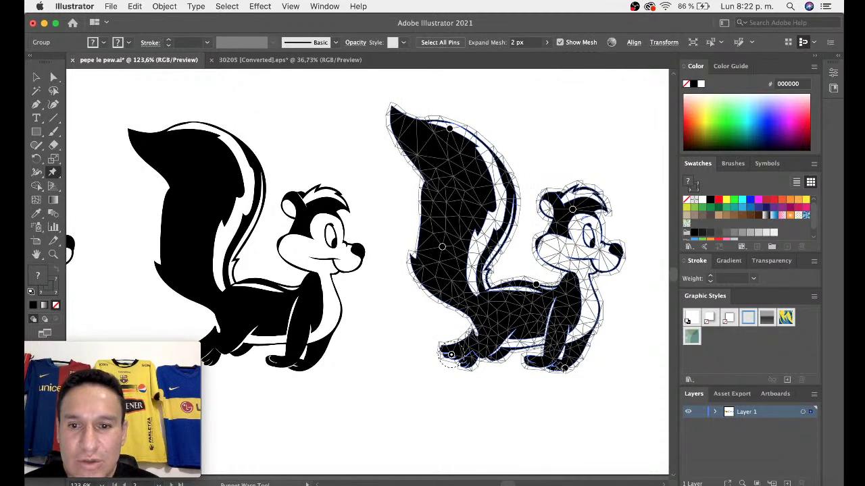
left_click(566, 369)
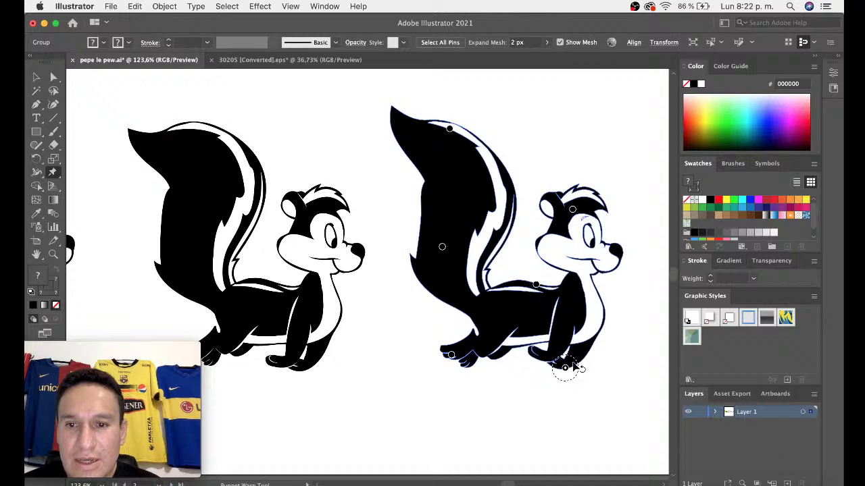
left_click_drag(586, 213, 591, 210)
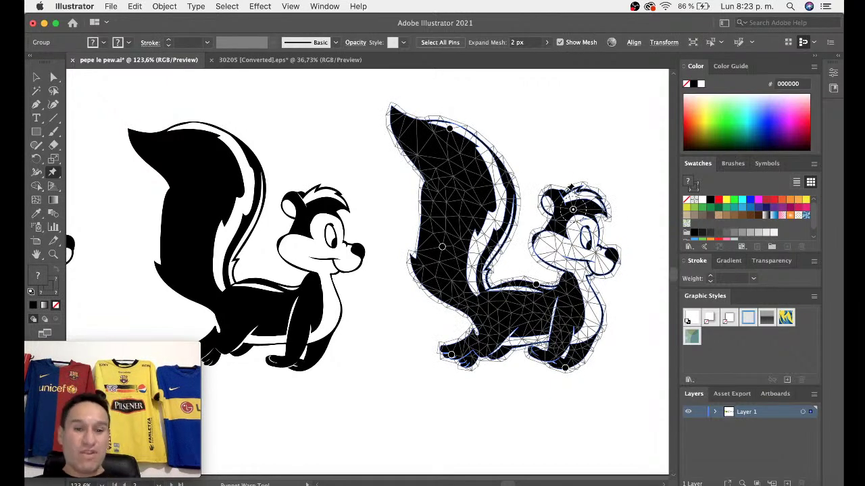
key("v")
scroll(471, 143, "right", 5)
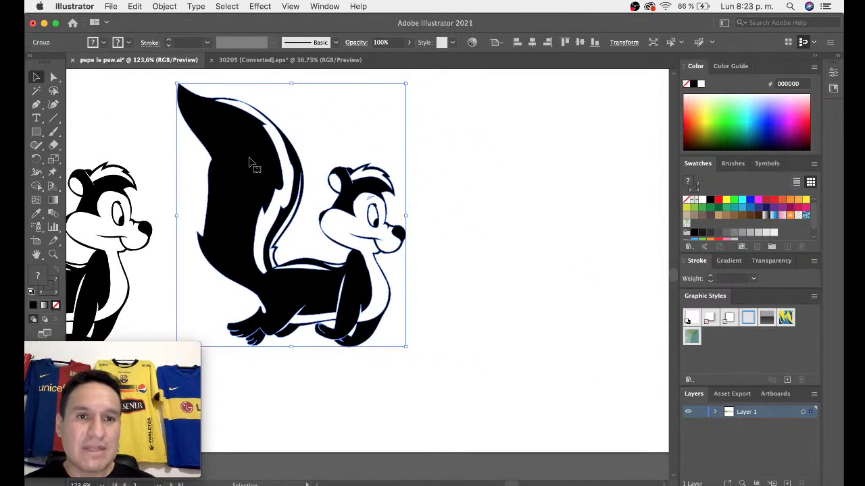
- Duplicate the reposed skunk to the right and bend the copy's tail and body
left_click_drag(250, 162, 517, 180)
scroll(473, 182, "right", 5)
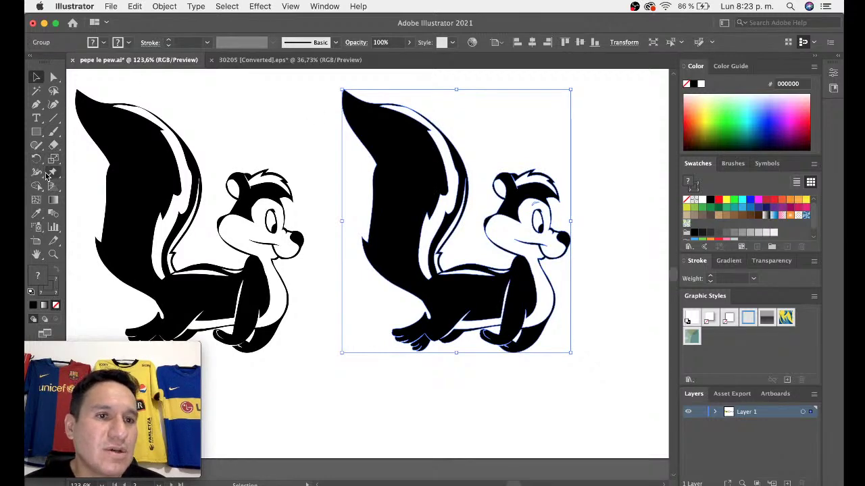
left_click(55, 173)
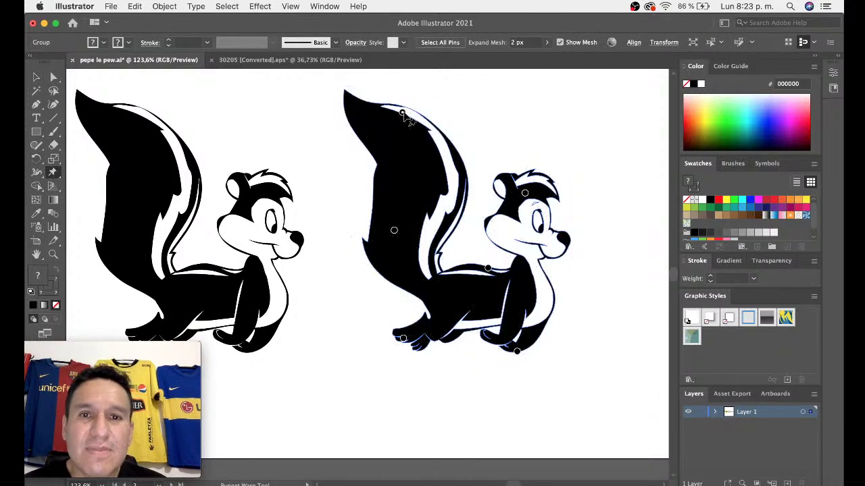
left_click_drag(401, 112, 403, 113)
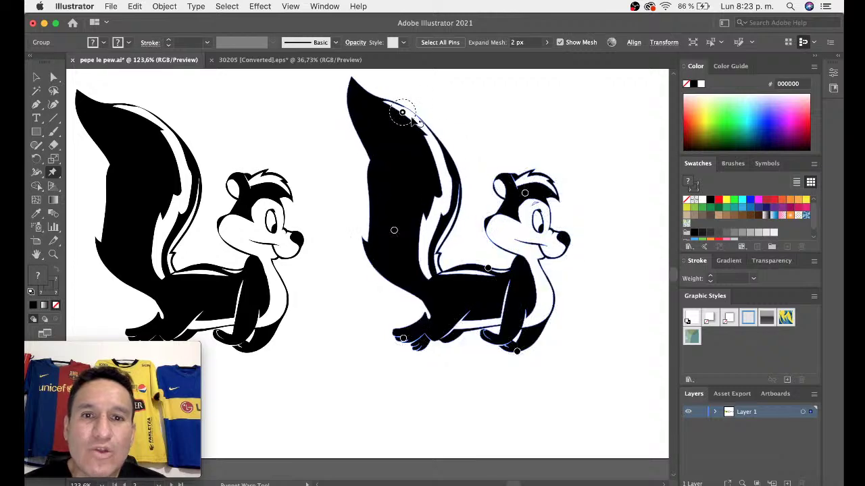
left_click(394, 231)
left_click_drag(409, 234, 412, 248)
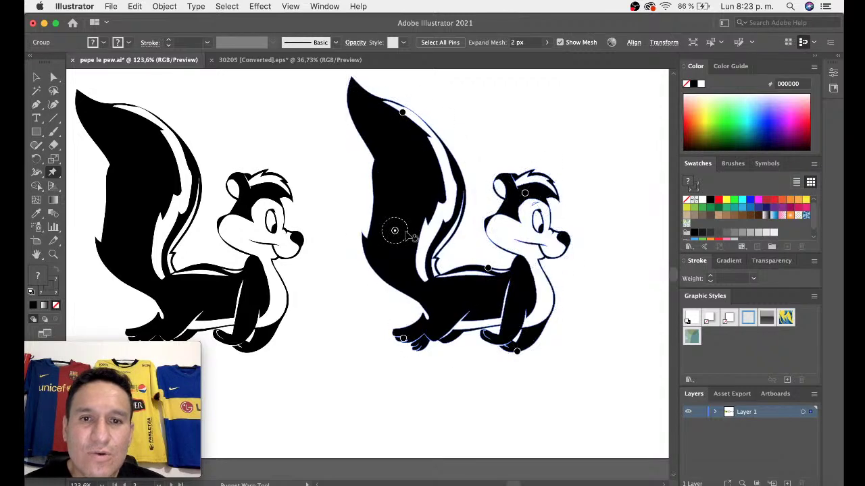
- Nudge the copy's front and hind feet, pick the head pin, then exit warping
left_click(404, 338)
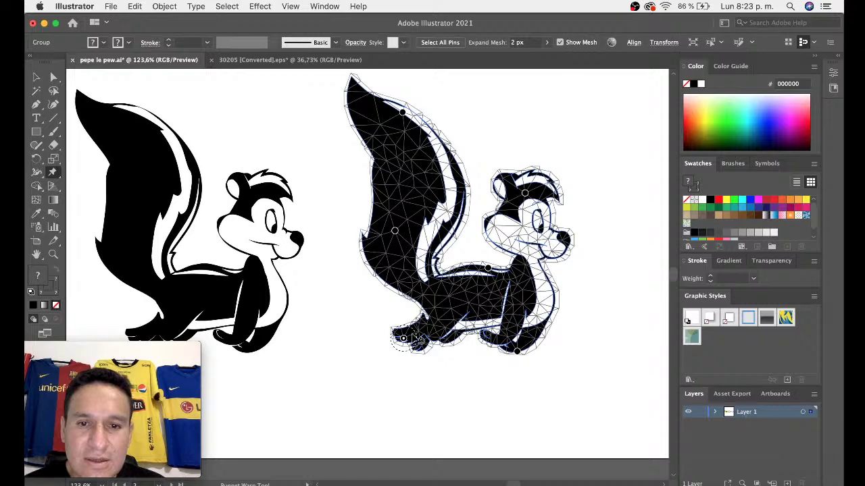
left_click_drag(413, 338, 409, 341)
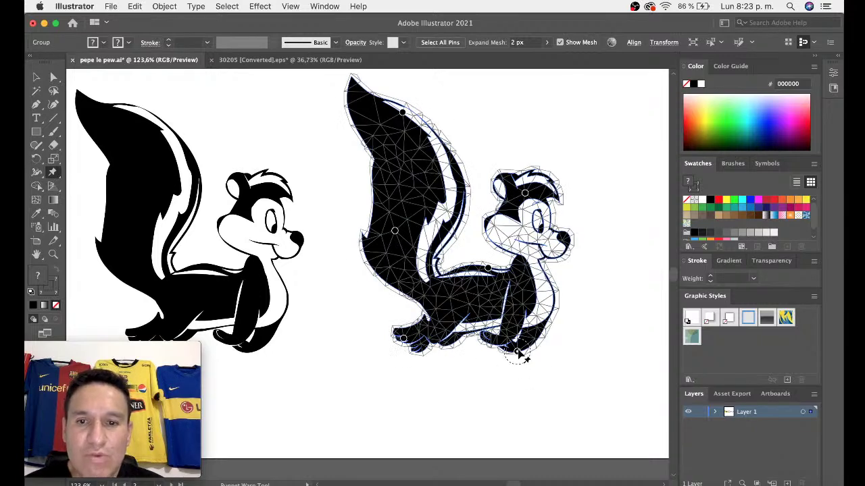
left_click_drag(517, 352, 519, 351)
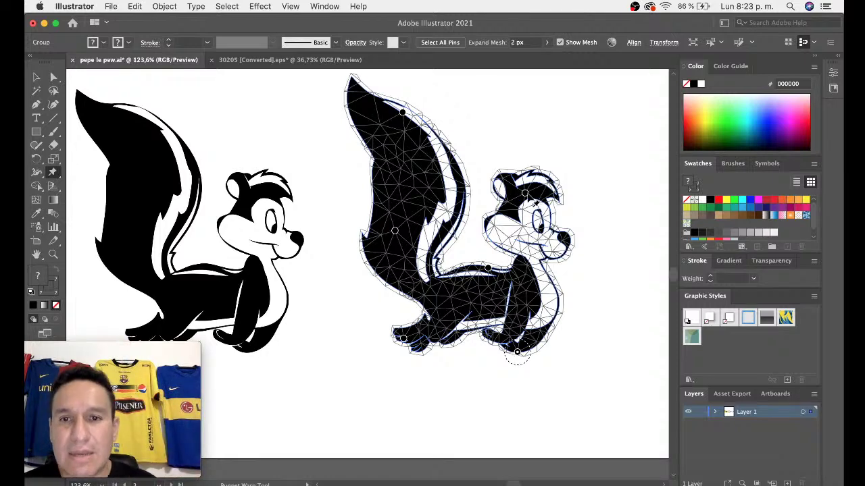
left_click(525, 194)
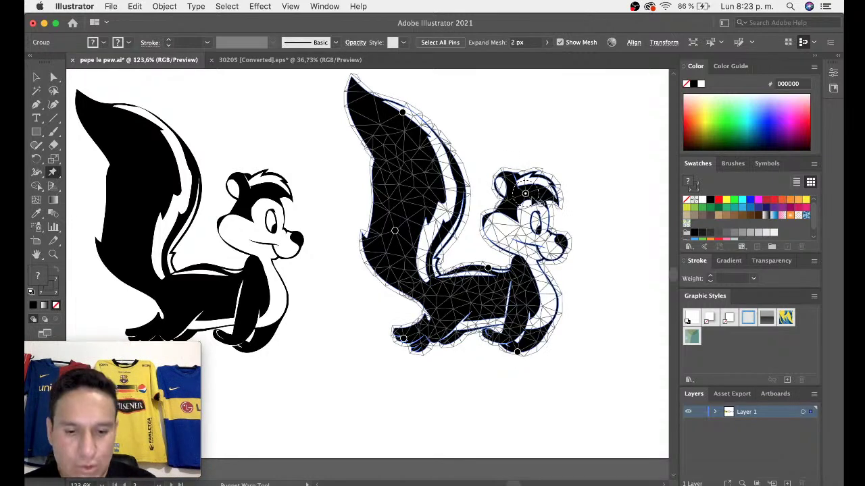
key("v")
scroll(531, 177, "down", 5)
scroll(606, 221, "up", 1)
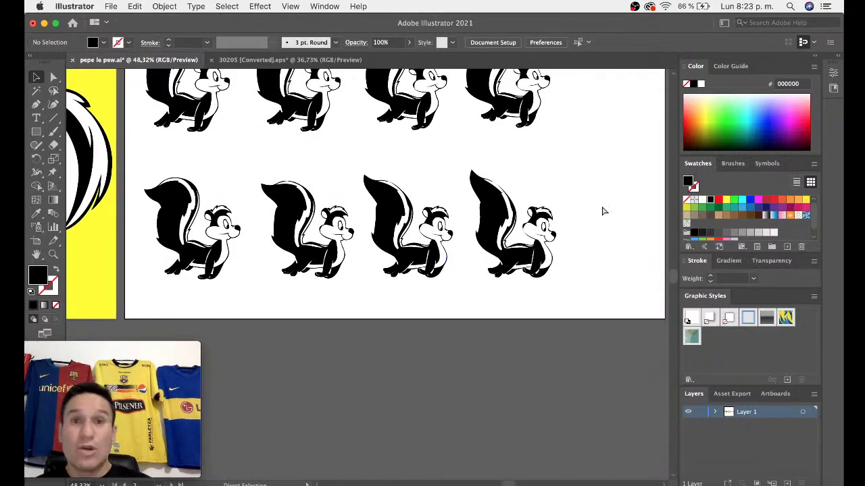
- Save the document and show the Asset Export list holding Assets 9–12
key("ctrl+s")
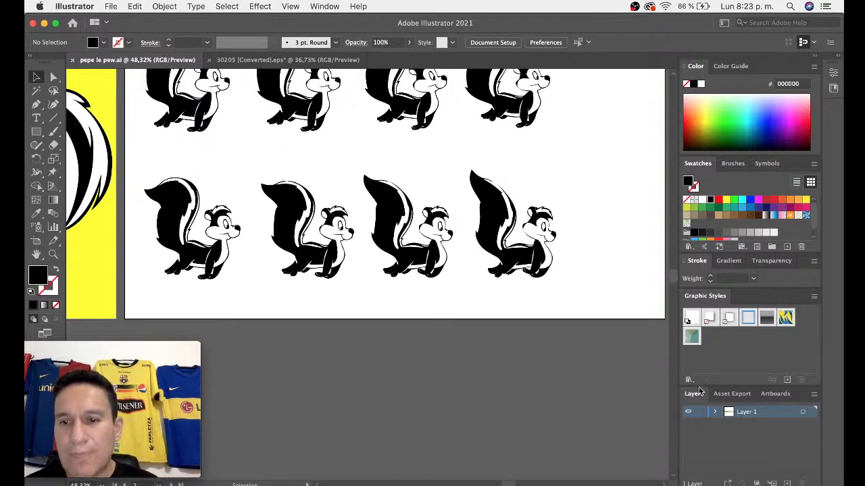
left_click(734, 394)
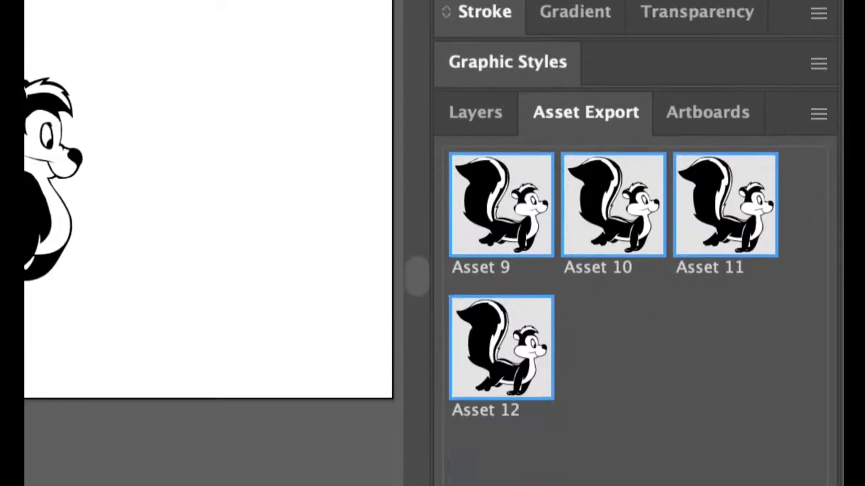
- Trash Assets 9–12 from the export list and bring the area right of the row into view
left_click(807, 476)
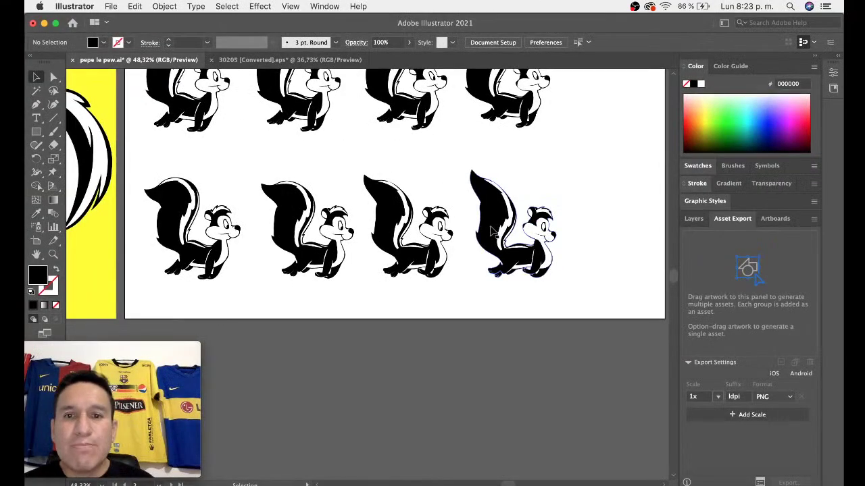
left_click(492, 231)
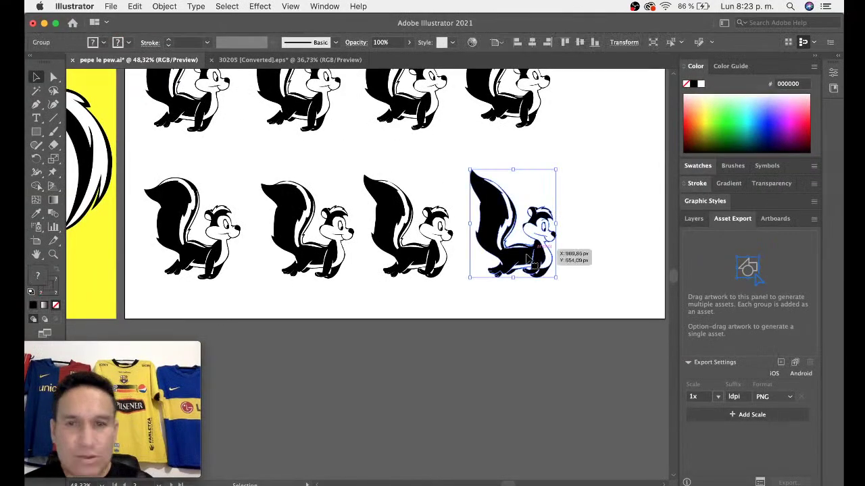
left_click(583, 177)
mouse_move(579, 183)
left_mouse_down()
mouse_move(463, 187)
mouse_move(509, 209)
mouse_move(519, 313)
left_mouse_up()
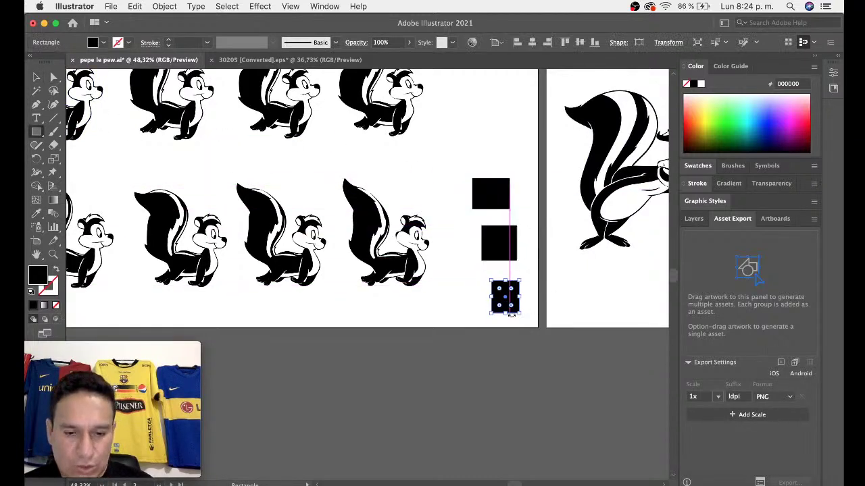
- Select and group the three black squares and drag them into Asset Export
key("v")
left_click(493, 354)
left_click_drag(512, 344, 518, 342)
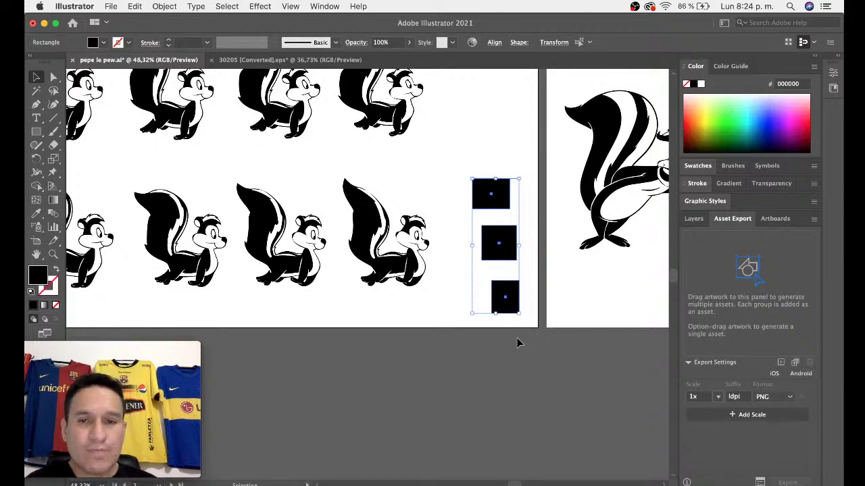
key("a")
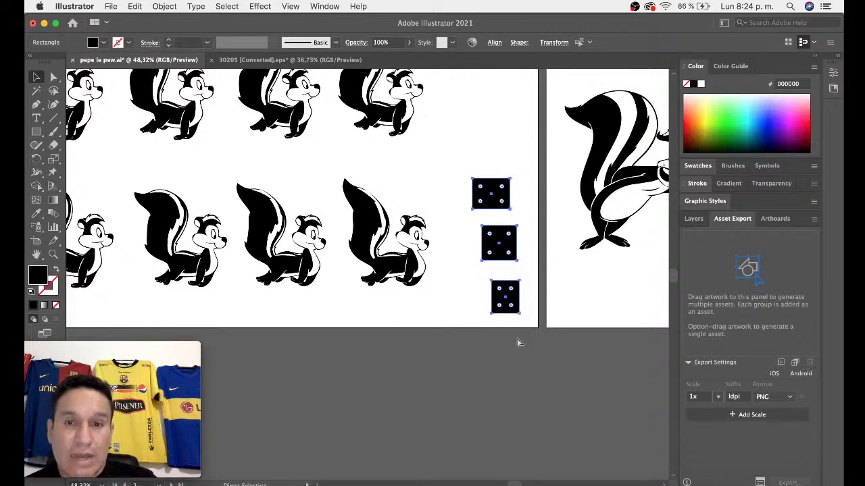
key("v")
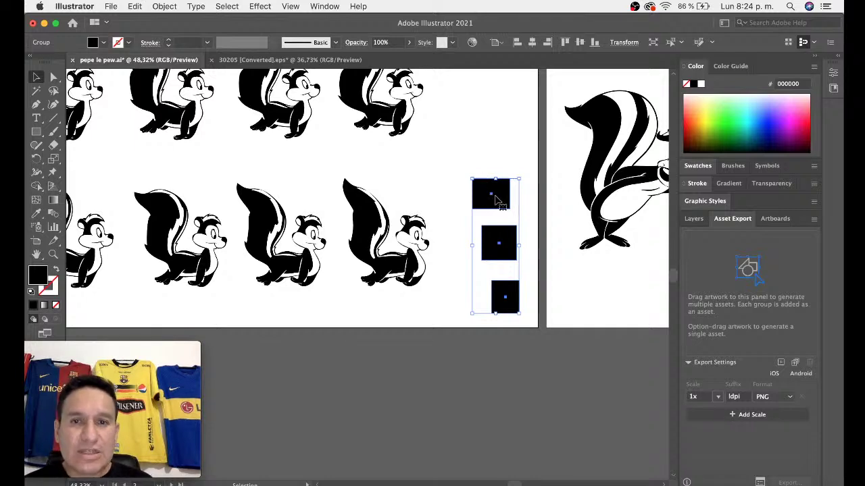
left_click_drag(495, 200, 748, 290)
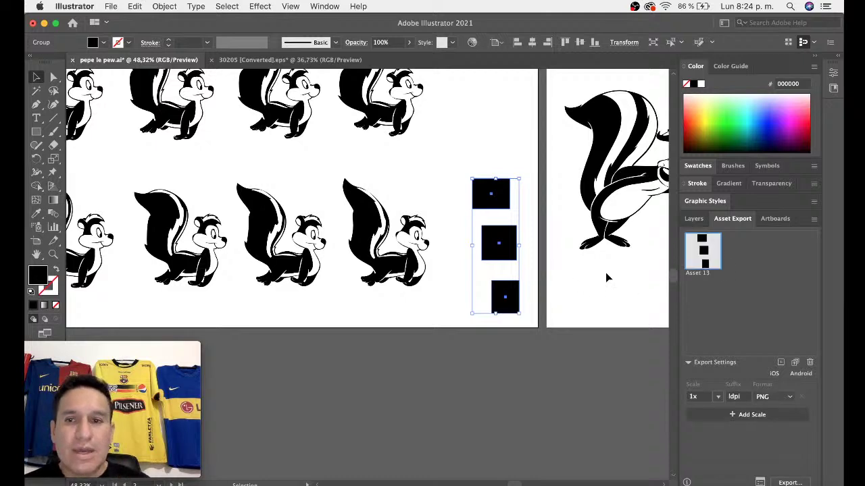
- Ungroup the squares, add them as separate assets, then remove every export asset
key("ctrl+shift+g")
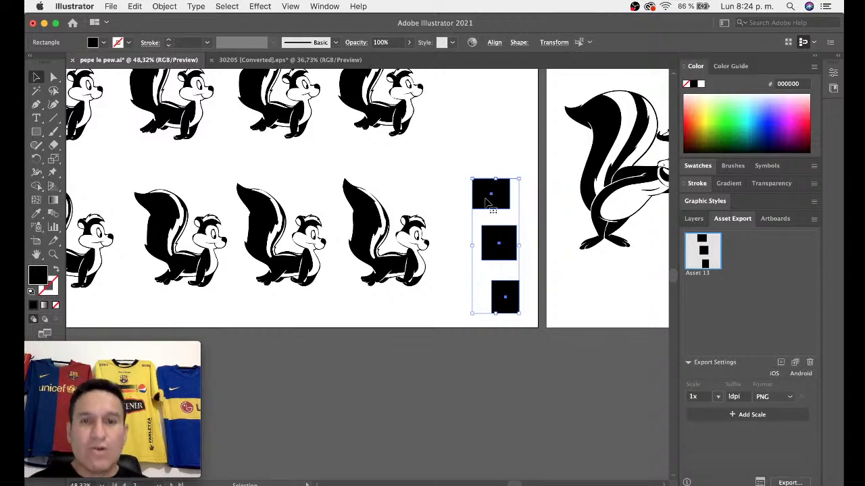
left_click_drag(497, 195, 739, 268)
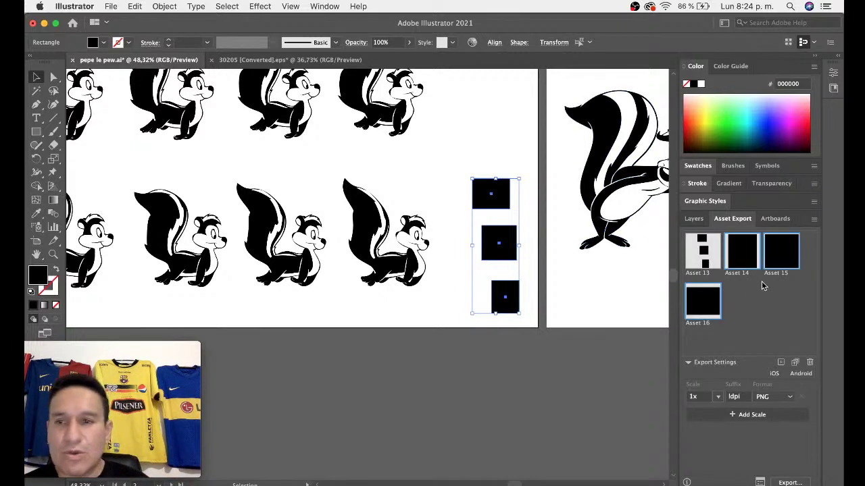
left_click(811, 363)
key("Delete")
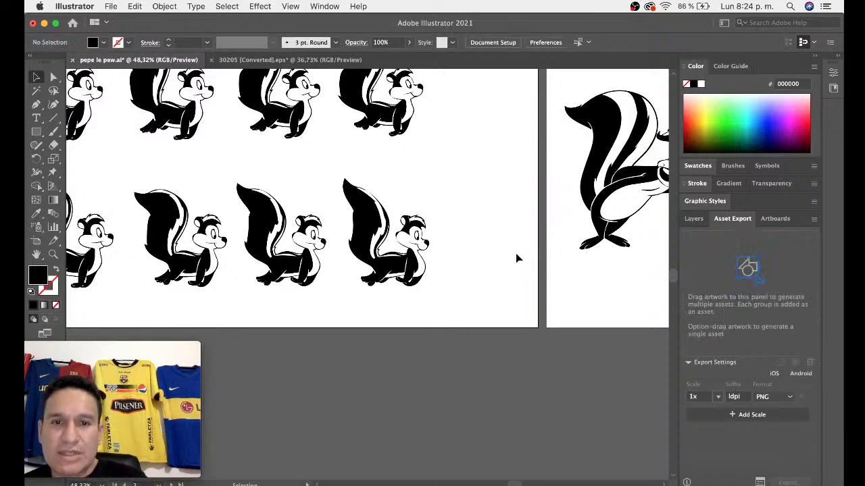
left_click_drag(395, 197, 537, 184)
right_click(537, 196)
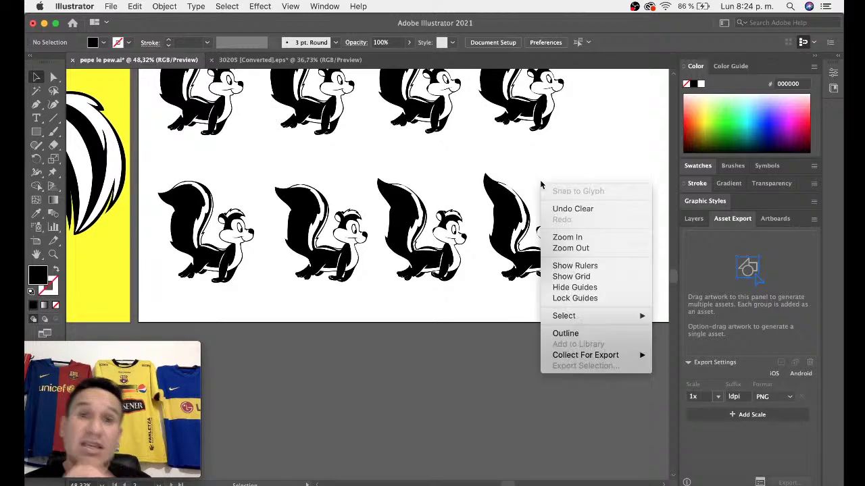
key("Escape")
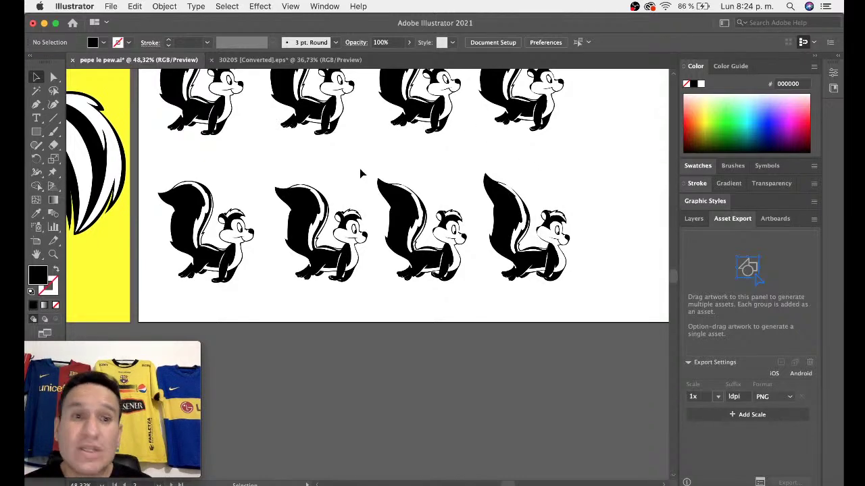
key("a")
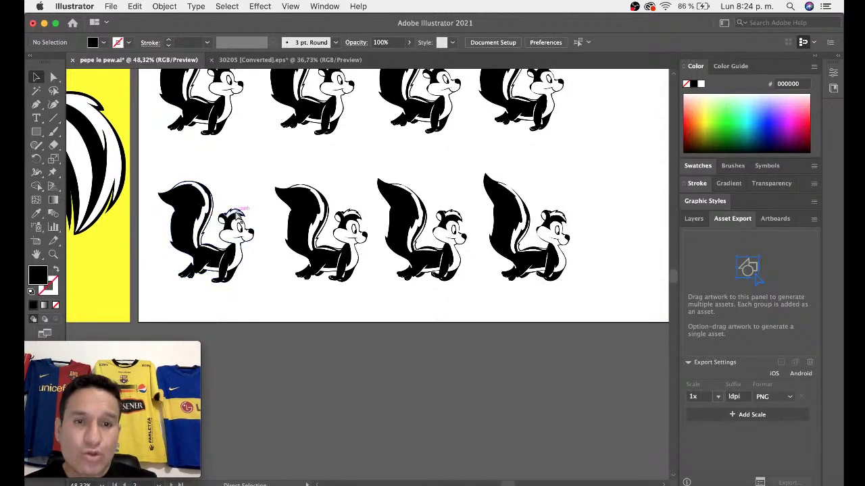
key("ctrl+y")
scroll(176, 228, "up", 5)
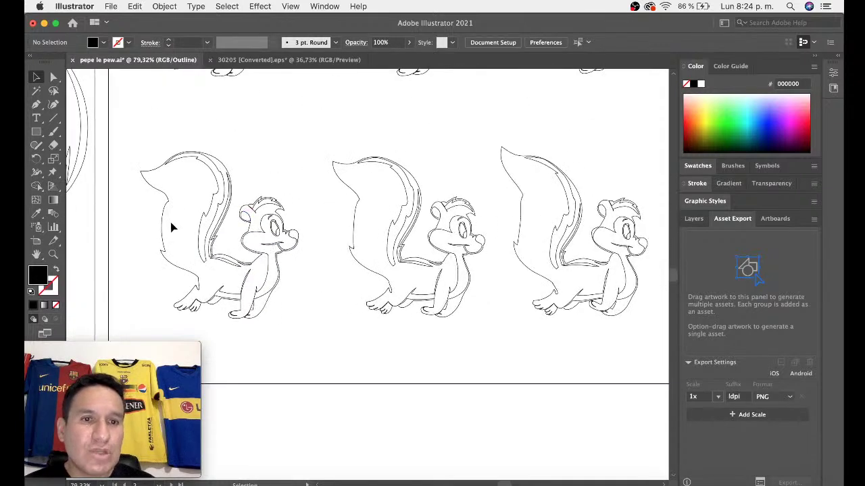
scroll(406, 216, "right", 3)
scroll(405, 216, "down", 2)
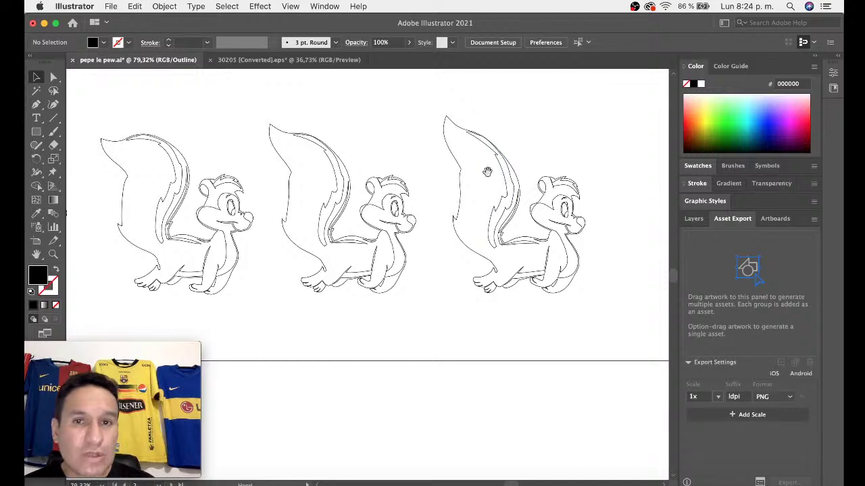
scroll(487, 171, "down", 5)
key("ctrl+y")
- Select the four lower-row skunks and drag them into Asset Export as Assets 17–20
left_click_drag(464, 196, 544, 223)
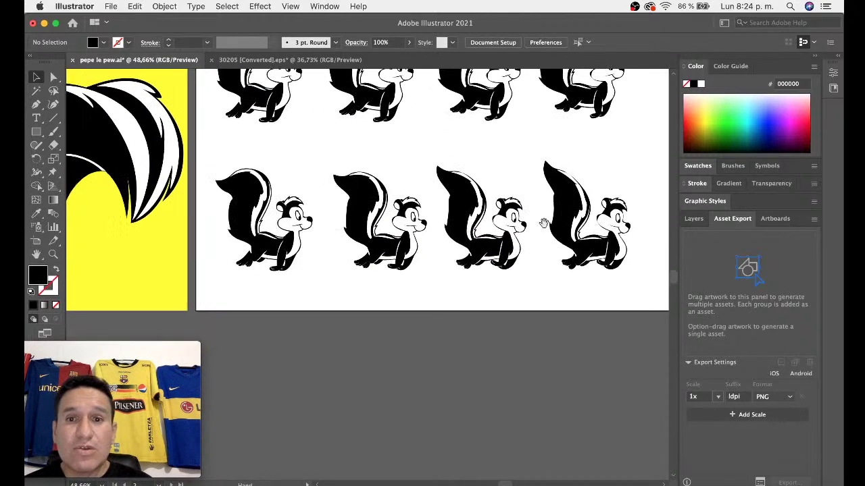
left_click(548, 223)
scroll(534, 216, "right", 3)
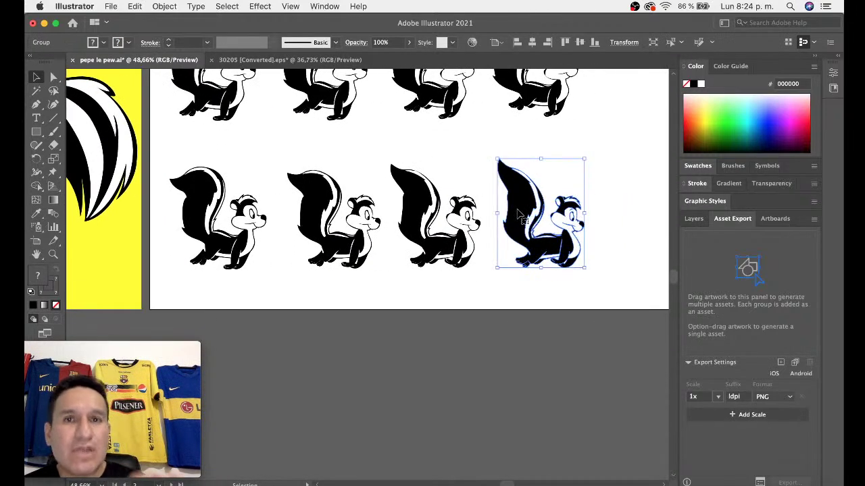
left_click(431, 193)
left_click(338, 192)
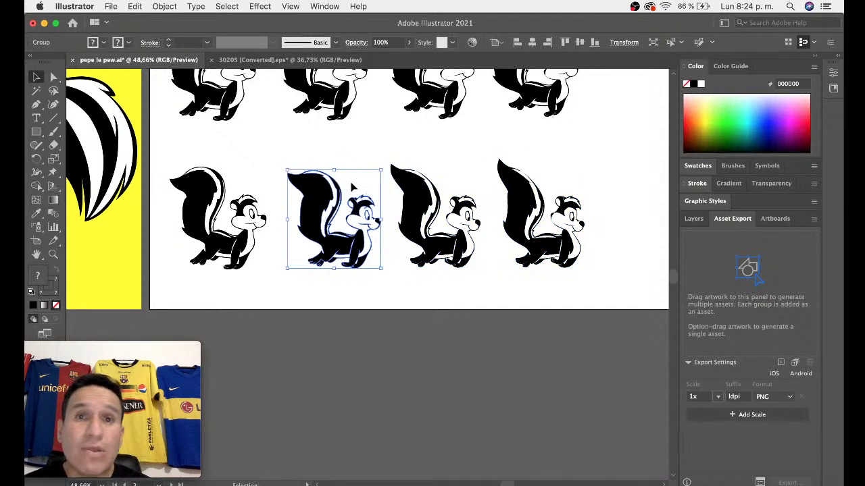
left_click(222, 194)
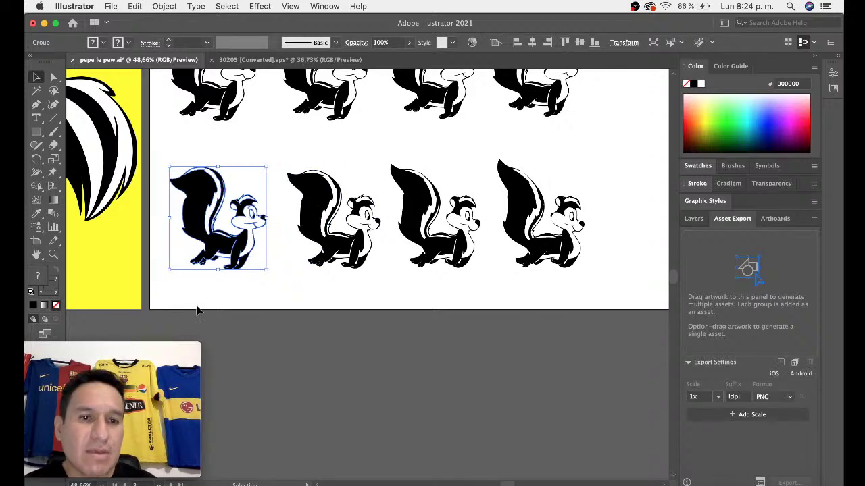
left_click_drag(196, 310, 585, 245)
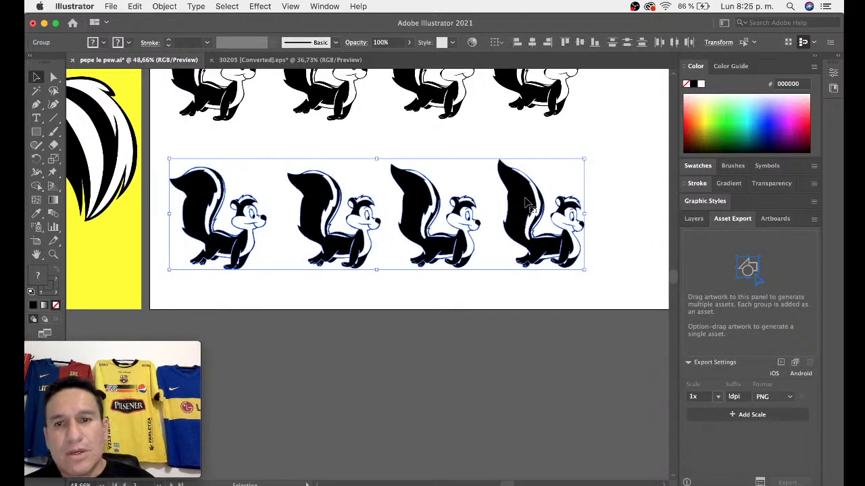
left_click_drag(527, 202, 769, 265)
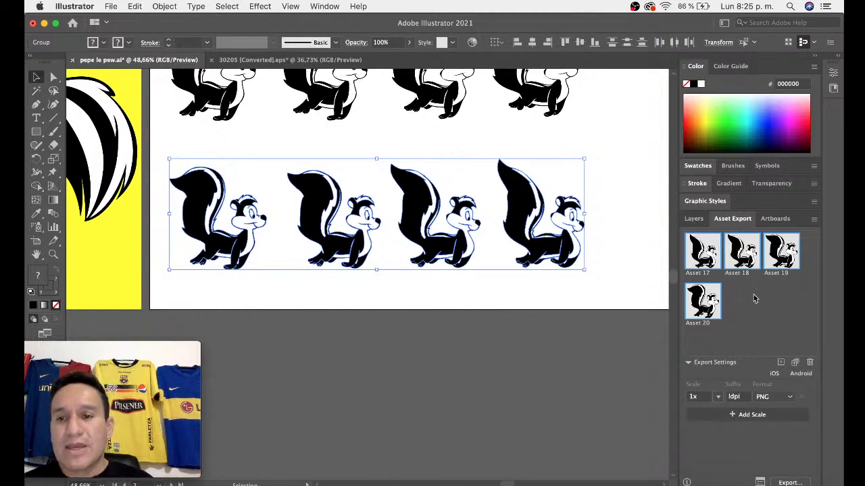
left_click(777, 342)
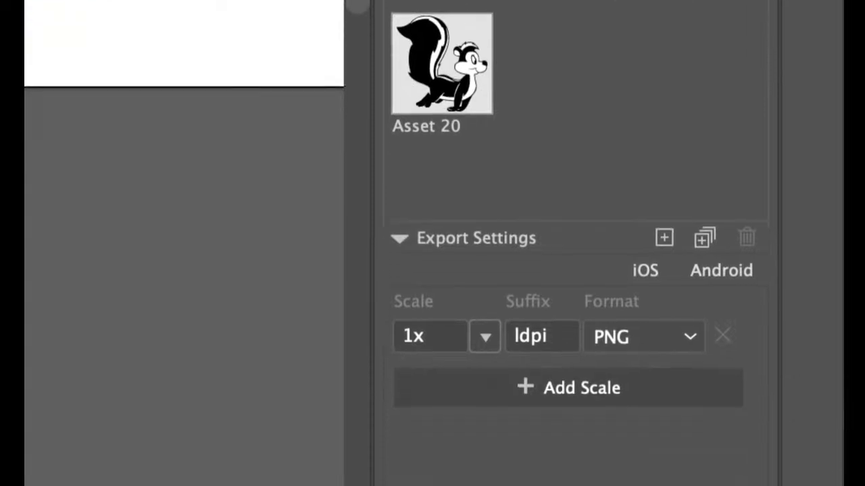
- Keep PNG as the export format and select Assets 17 and 18 for export
left_click(690, 208)
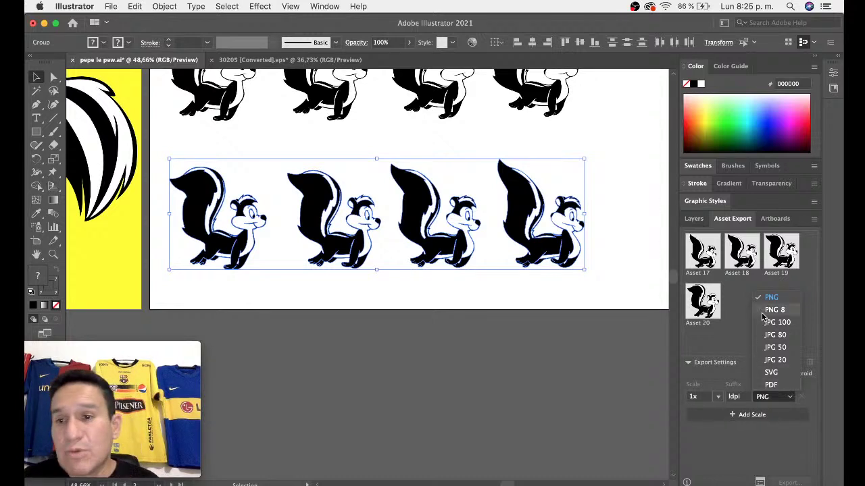
left_click(741, 316)
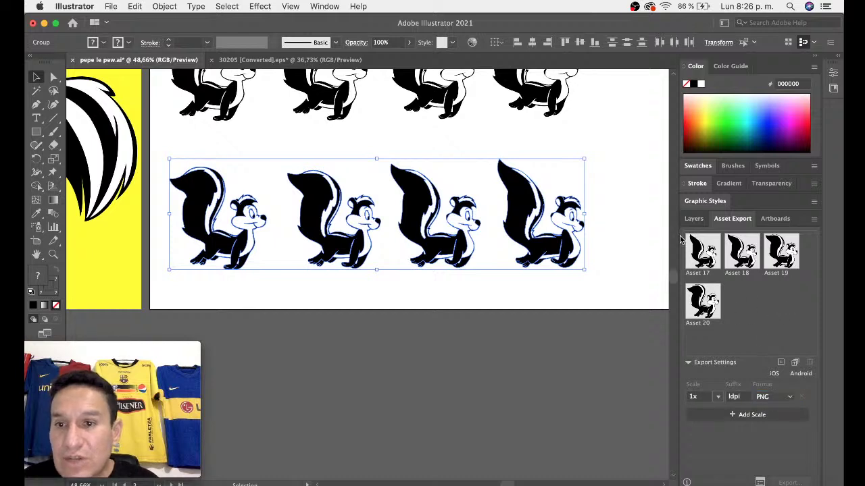
left_click(698, 251)
left_click(748, 263, "shift")
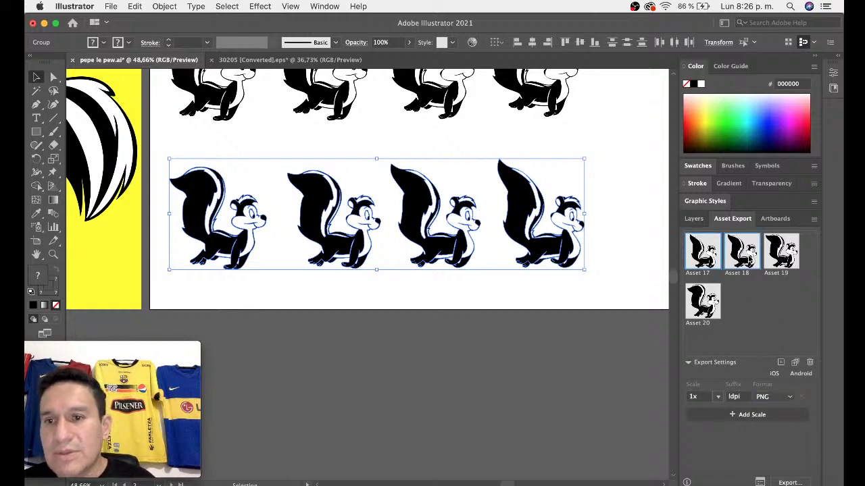
- Add Assets 19 and 20 and export all four skunks as PNGs to Escritorio
left_click(786, 256, "shift")
left_click(704, 299, "shift")
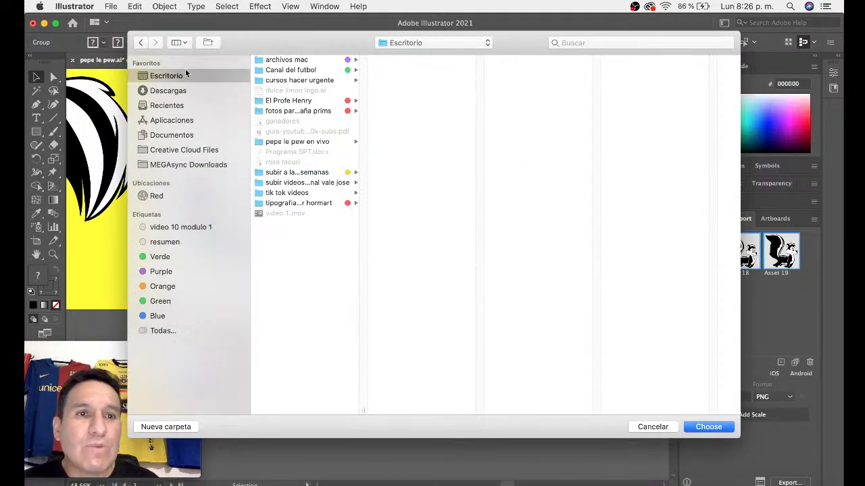
left_click(709, 427)
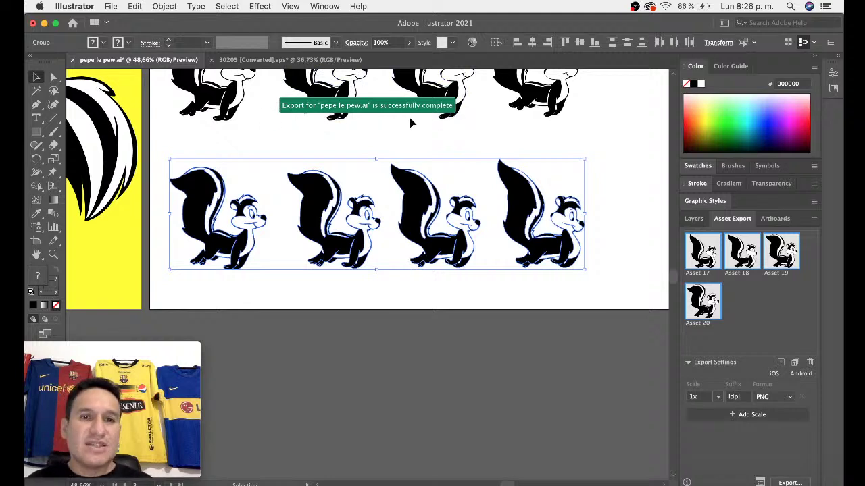
- Deselect the skunk artwork and hide Illustrator to reveal the browser
left_click(399, 129)
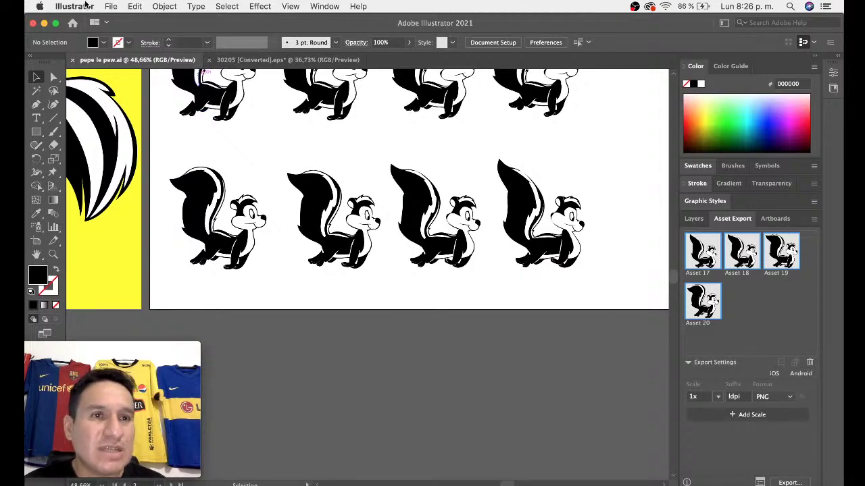
left_click(74, 6)
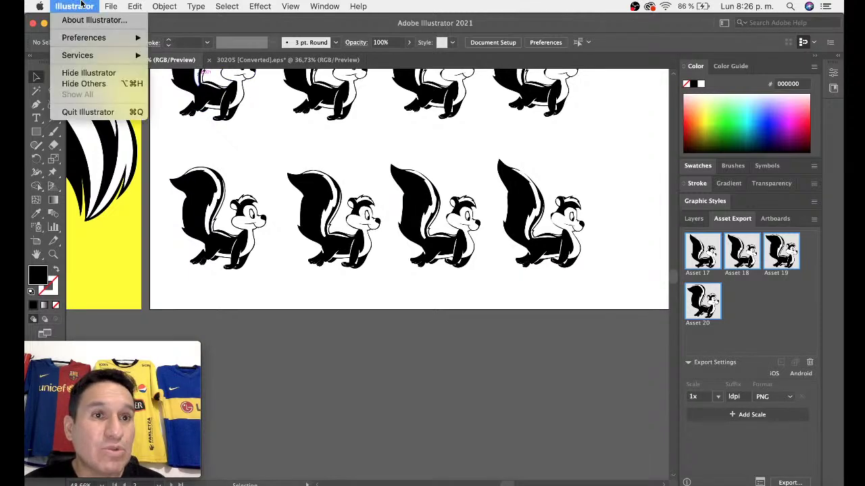
left_click(94, 73)
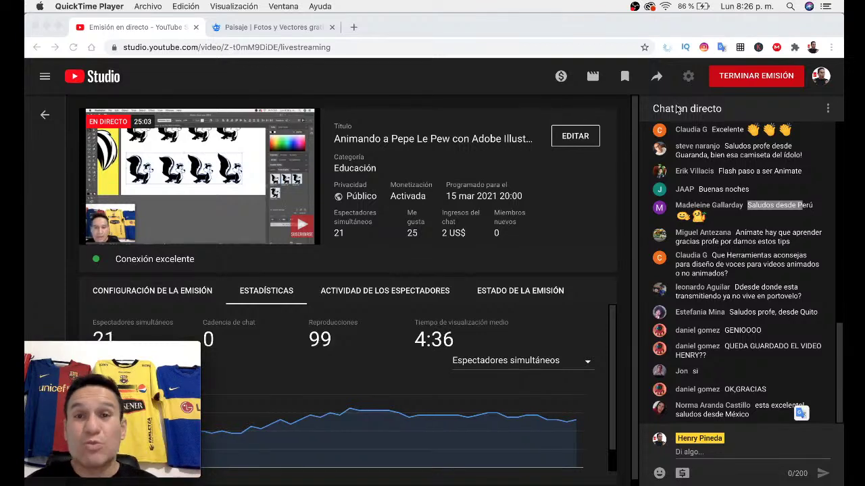
left_click(770, 242)
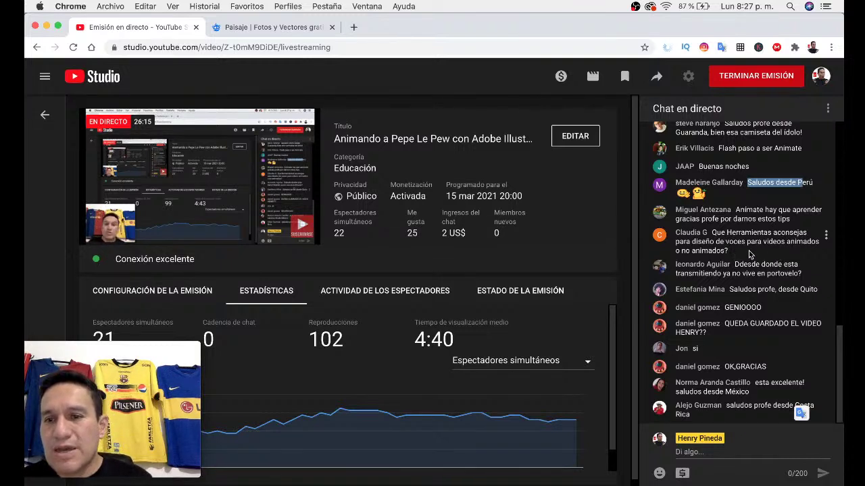
left_click_drag(730, 251, 712, 234)
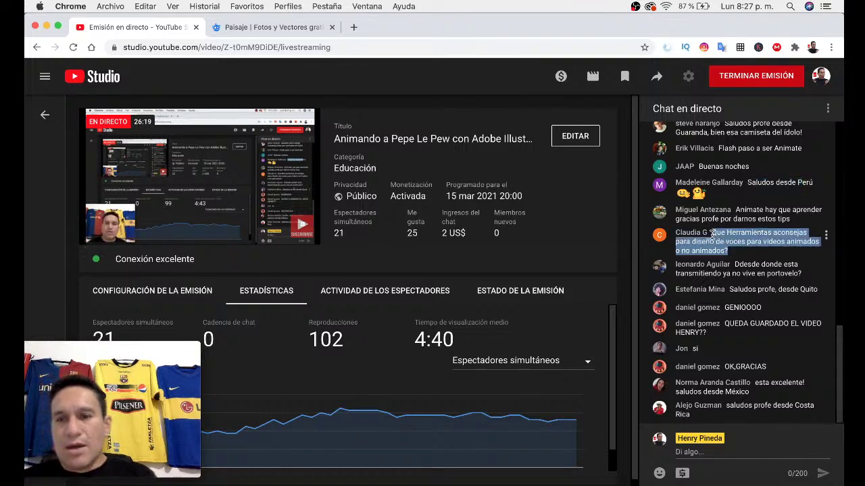
left_click(735, 259)
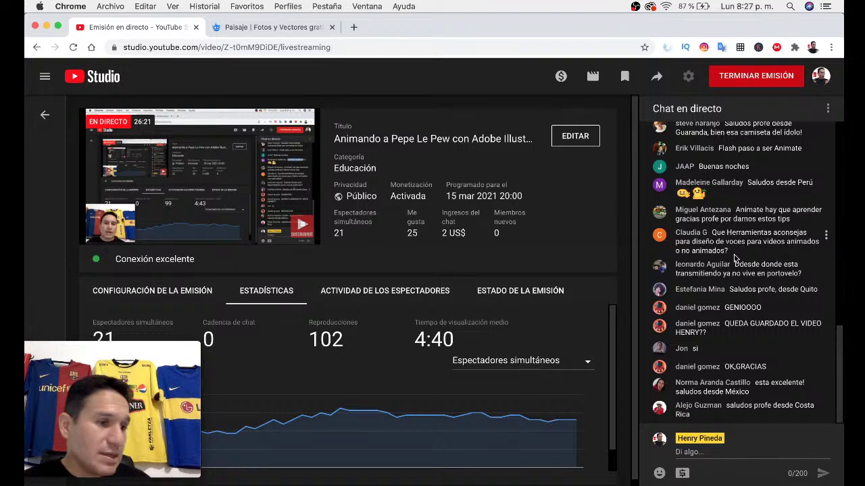
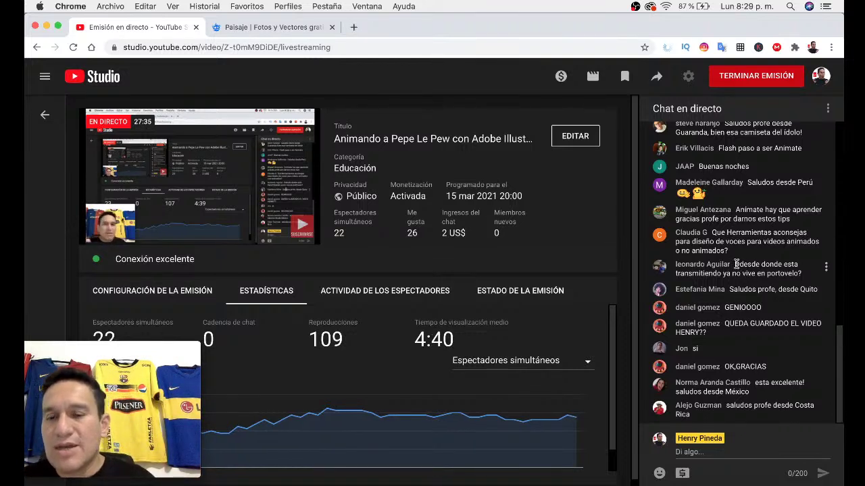
- Read the viewer's Portovelo question and the greeting from Quito in the live chat
mouse_move(752, 269)
left_mouse_down()
mouse_move(759, 273)
mouse_move(743, 281)
mouse_move(725, 275)
left_mouse_up()
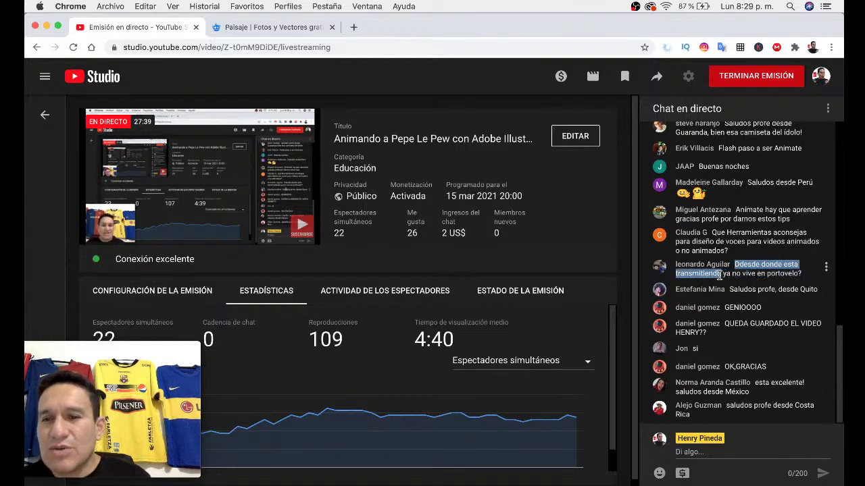
left_click(799, 269)
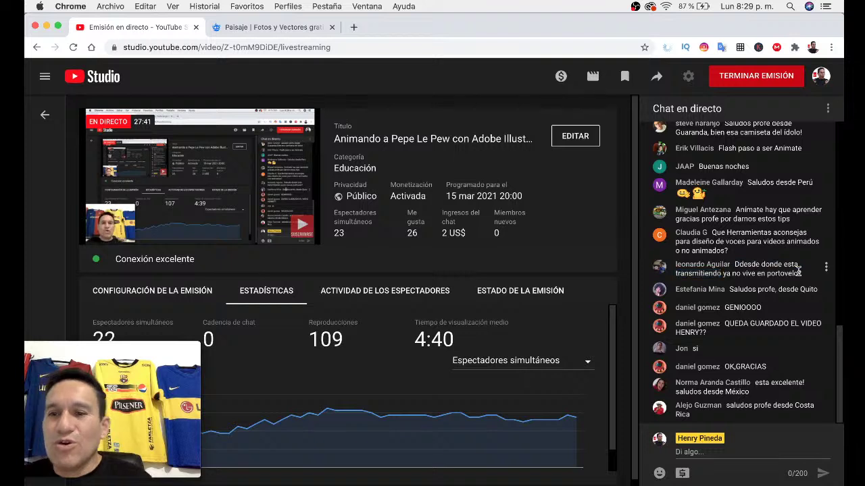
left_click_drag(802, 275, 735, 266)
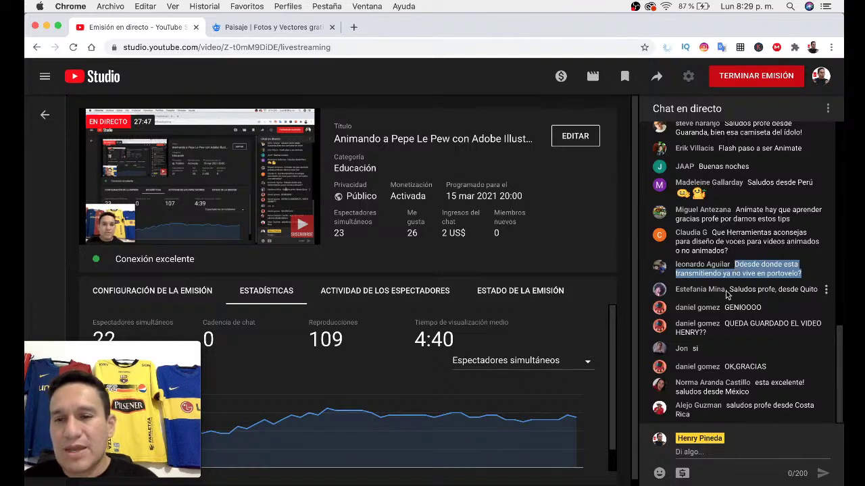
left_click_drag(729, 290, 804, 290)
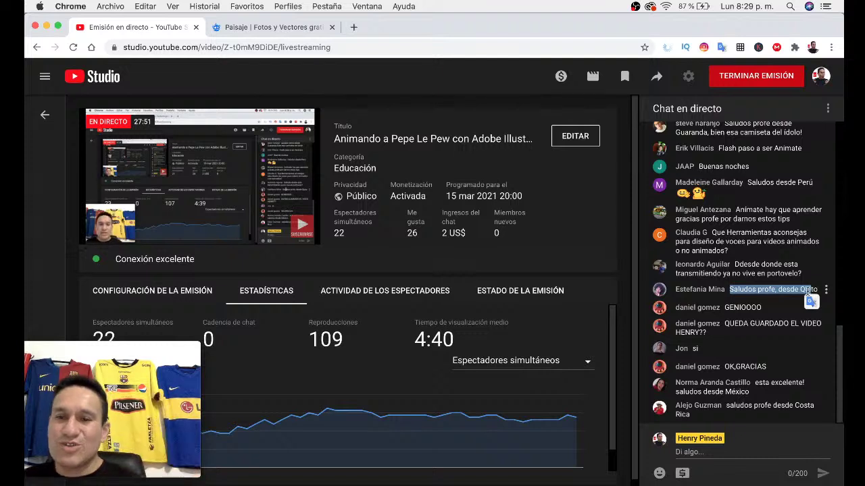
left_click(729, 306)
- Read the GENIOOOO, saved-video, OK,GRACIAS and Costa Rica chat messages, then switch to Illustrator
left_click_drag(729, 306, 752, 307)
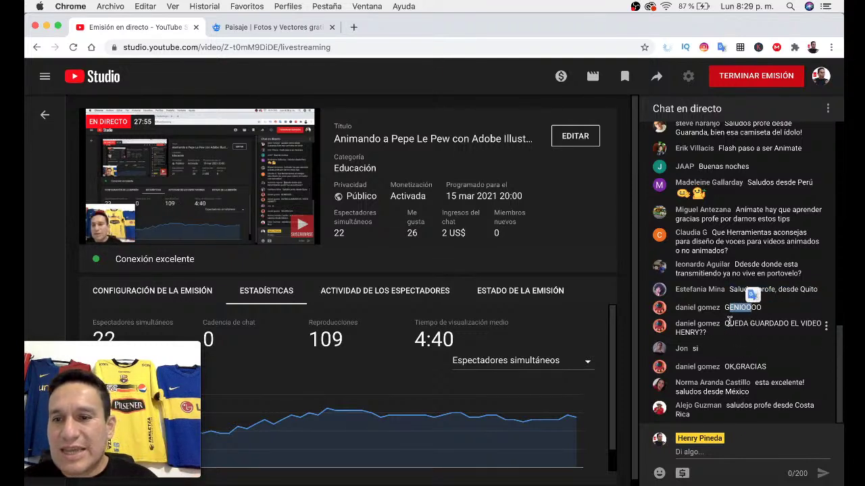
left_click_drag(729, 324, 717, 341)
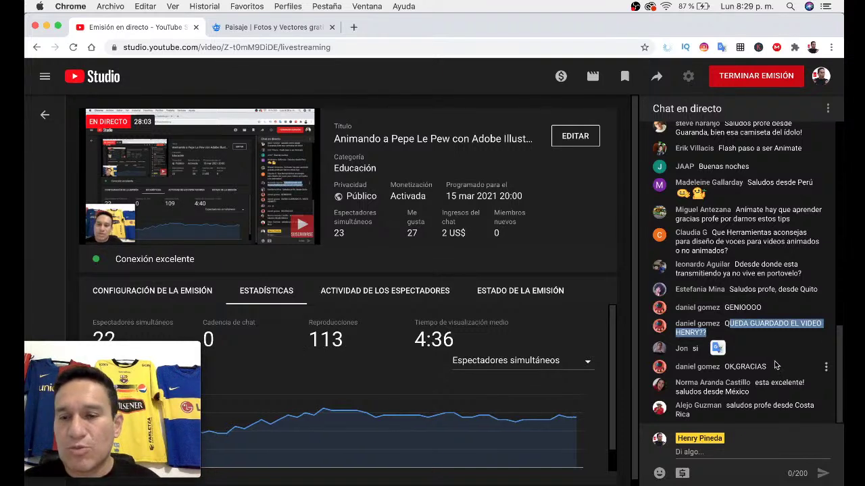
left_click(685, 352)
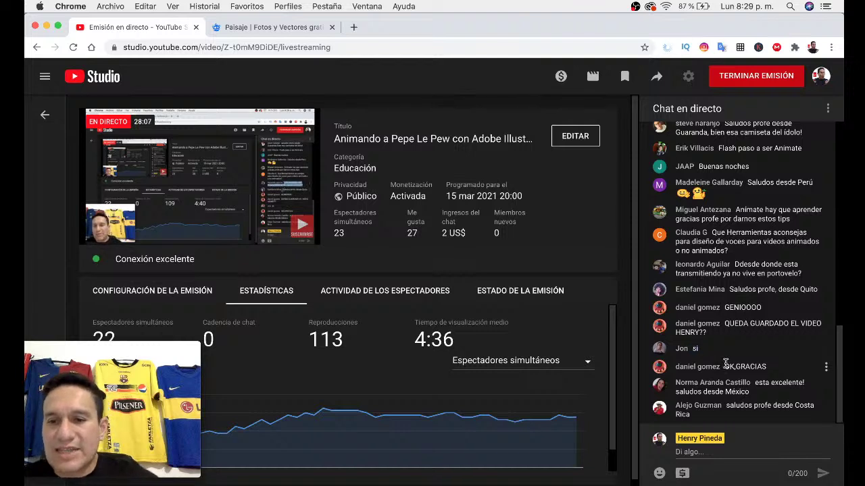
left_click_drag(725, 367, 755, 367)
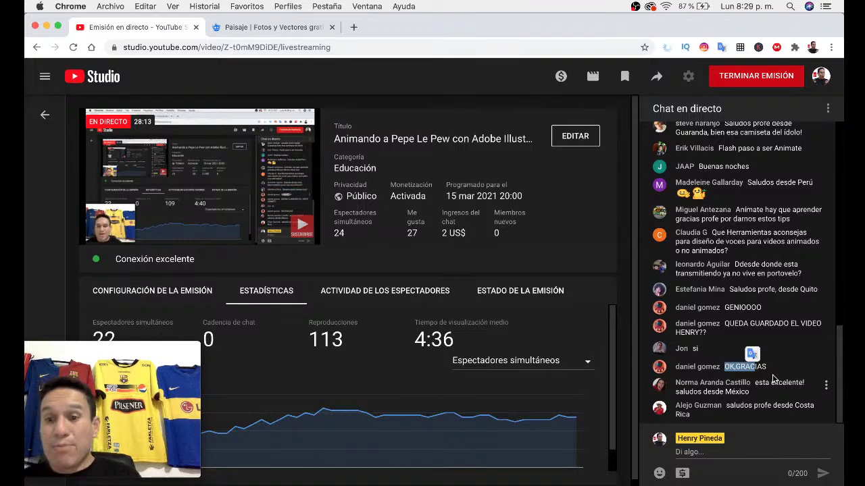
left_click_drag(726, 405, 685, 424)
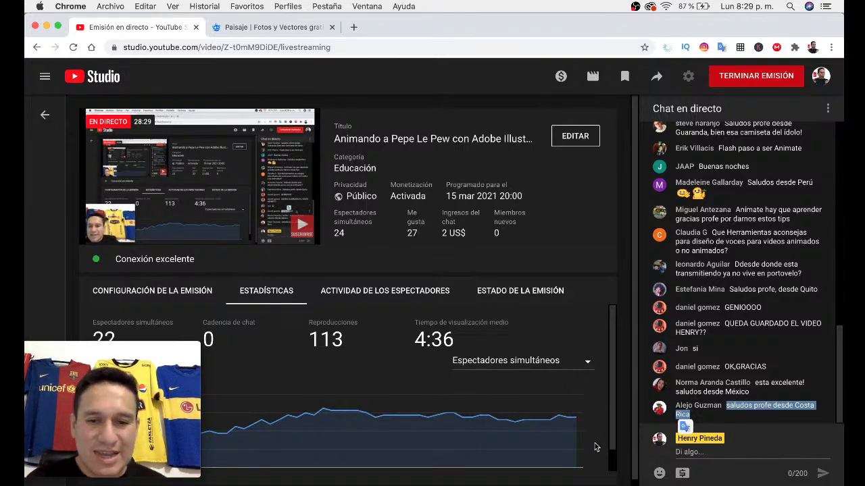
left_click(451, 481)
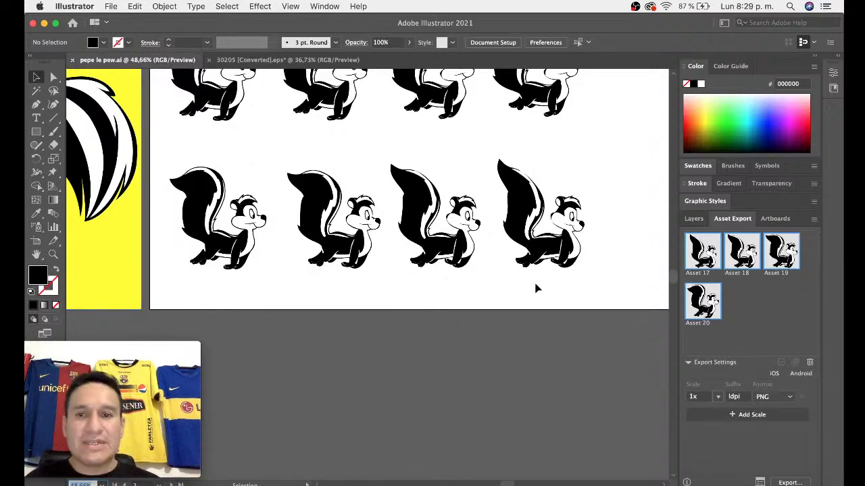
- Move the standing skunk left beside the pointing skunk and save the pepe le pew document
mouse_move(583, 170)
left_mouse_down()
mouse_move(550, 183)
mouse_move(490, 241)
left_mouse_up()
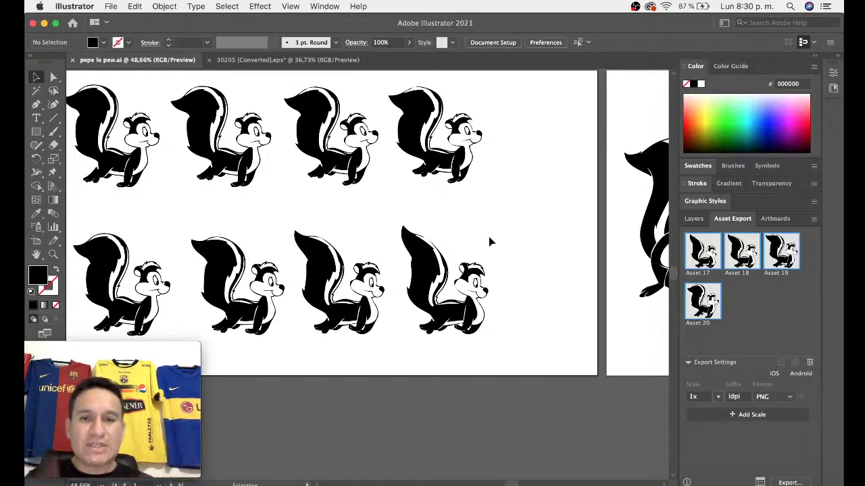
mouse_move(512, 234)
left_mouse_down()
mouse_move(448, 218)
mouse_move(293, 230)
left_mouse_up()
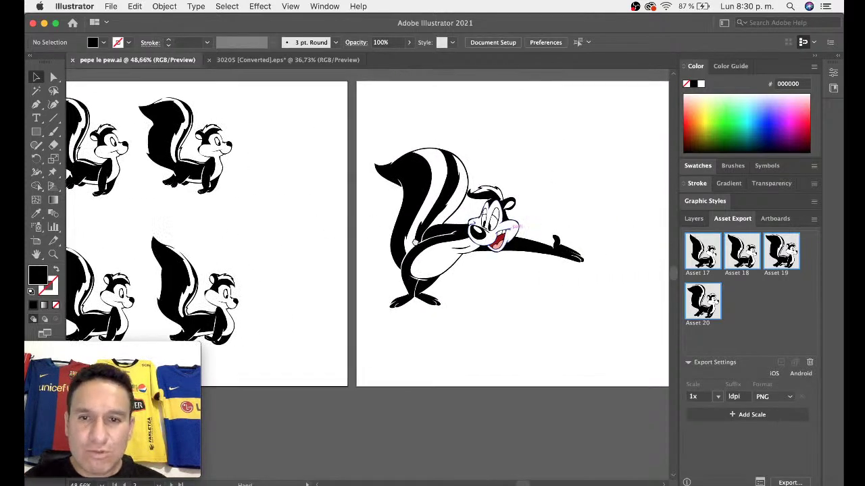
left_click_drag(558, 323, 443, 332)
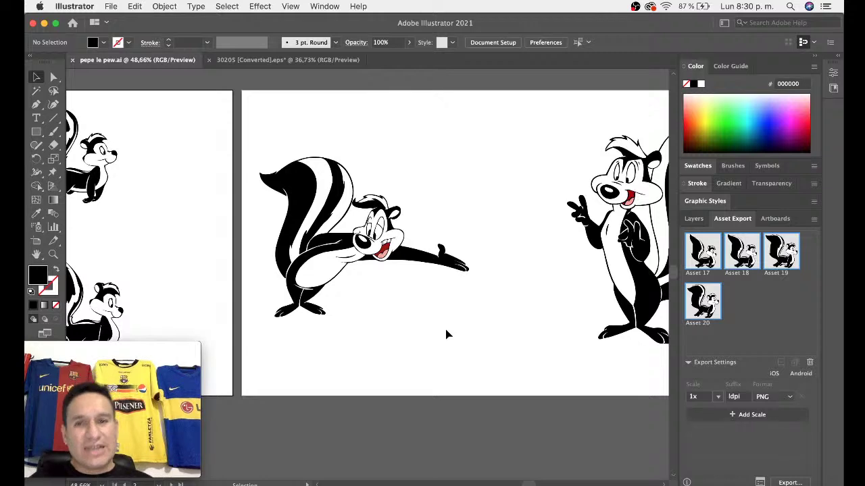
left_click_drag(467, 322, 445, 327)
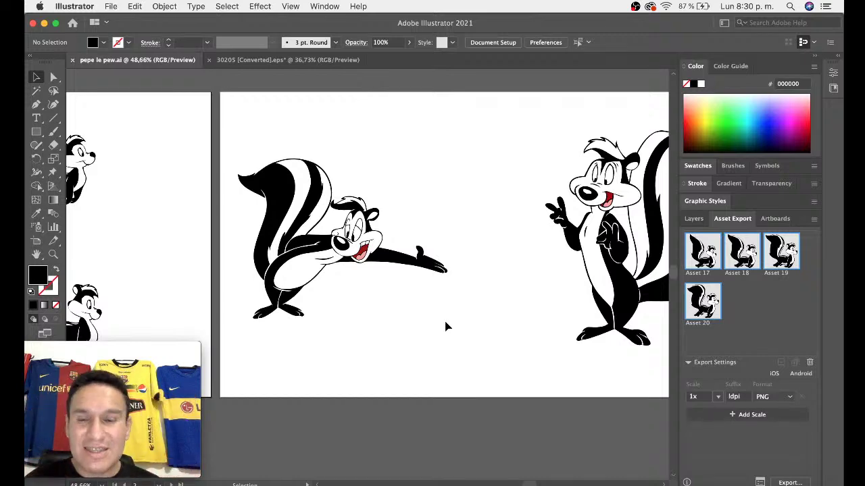
left_click_drag(624, 320, 513, 321)
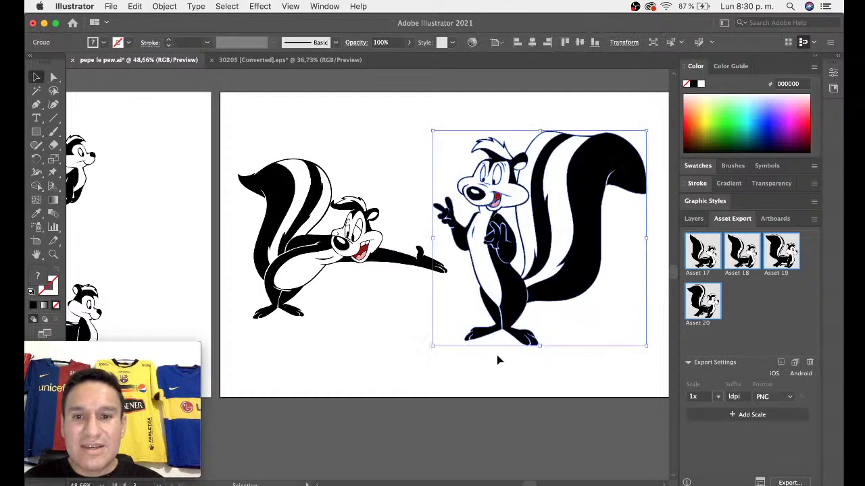
left_click(473, 386)
key("super+s")
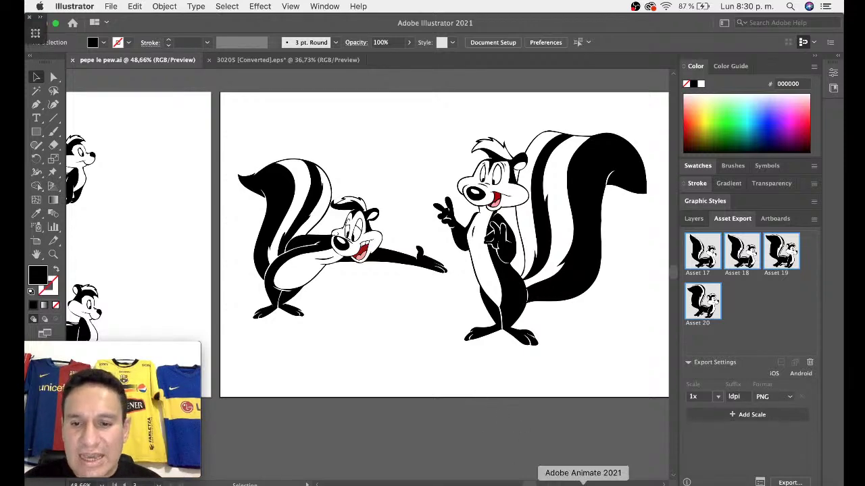
left_click(583, 481)
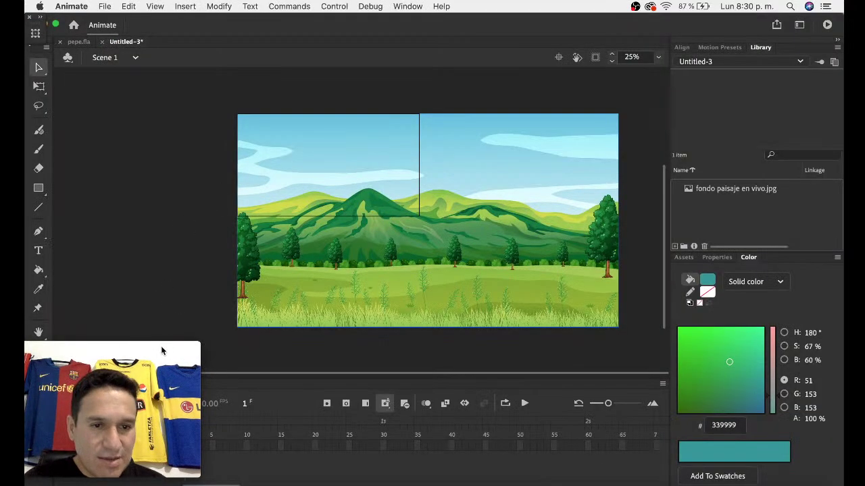
- Refocus Animate and bring up the Modify menu with Convert to Symbol
mouse_move(161, 346)
left_mouse_down()
mouse_move(90, 277)
mouse_move(808, 5)
mouse_move(106, 238)
left_mouse_up()
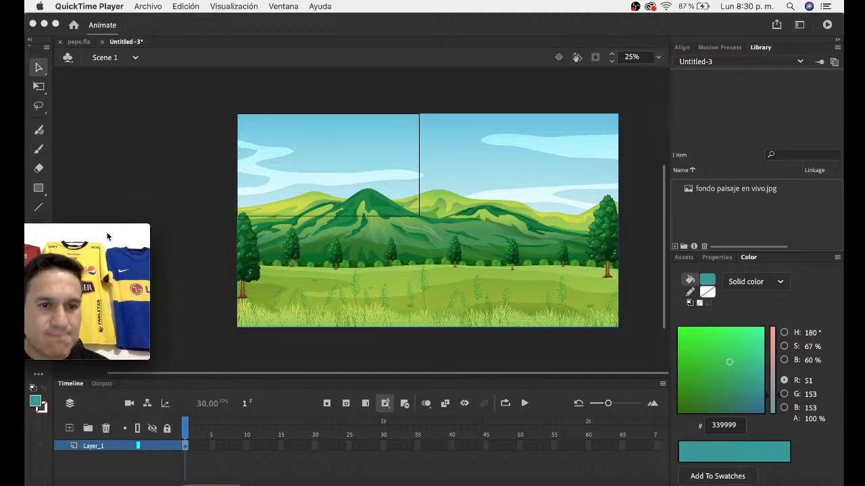
left_click(194, 264)
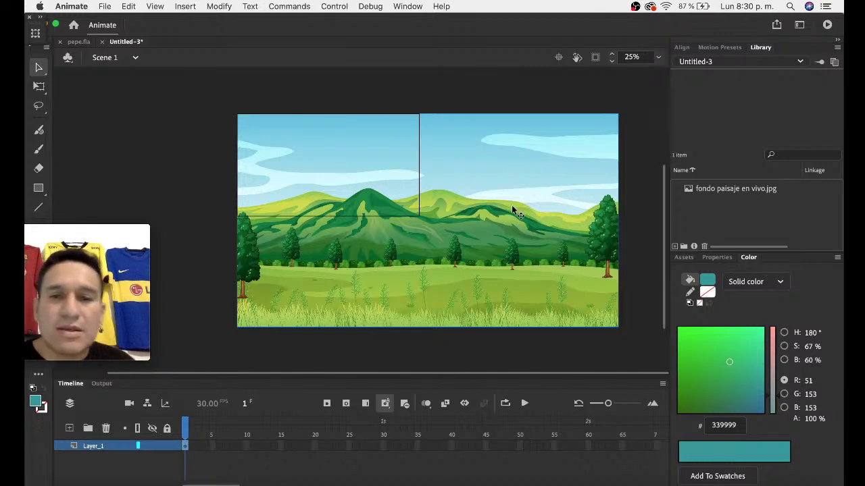
left_click(223, 6)
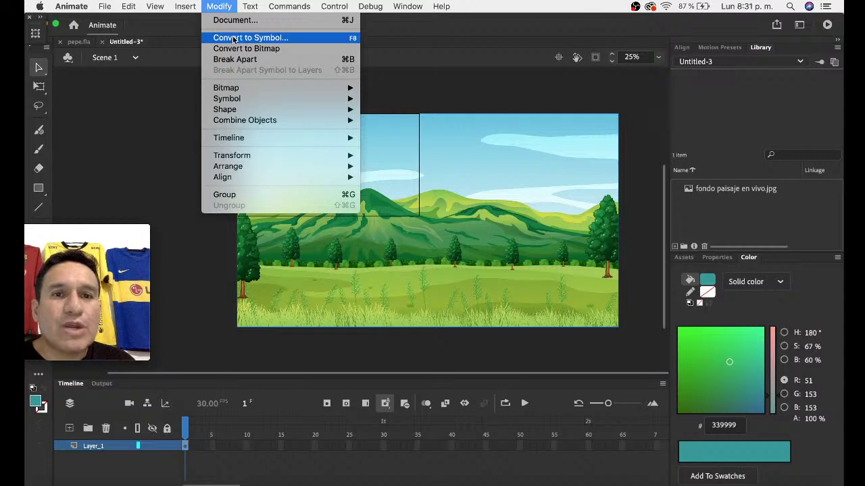
- Convert the landscape into movie clip Symbol 1 and add Layer_2 above Layer_1
left_click(328, 38)
left_click(401, 161)
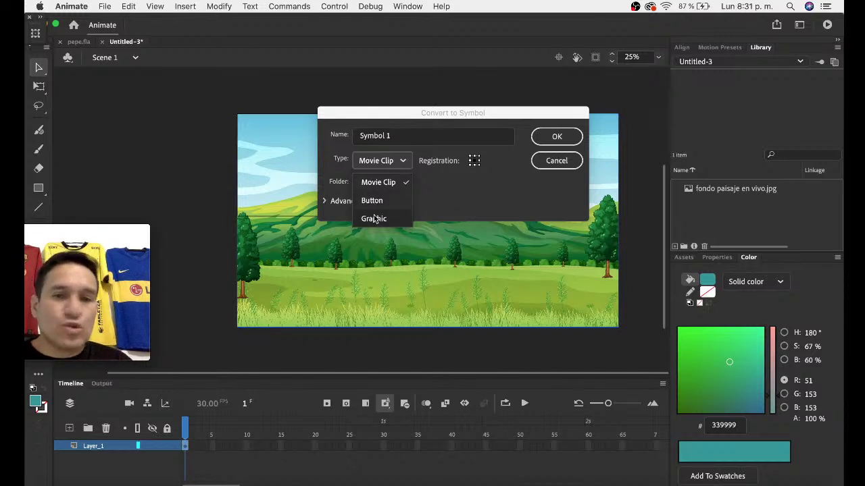
left_click(371, 181)
left_click(516, 198)
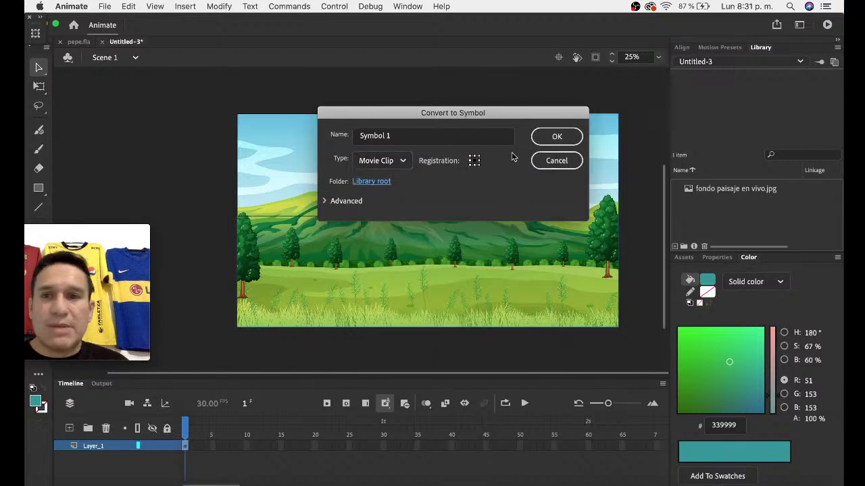
left_click(557, 137)
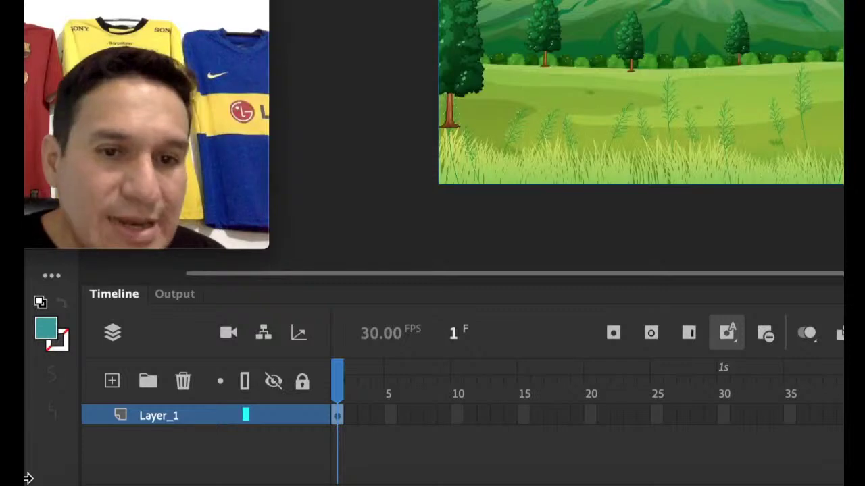
left_click(115, 385)
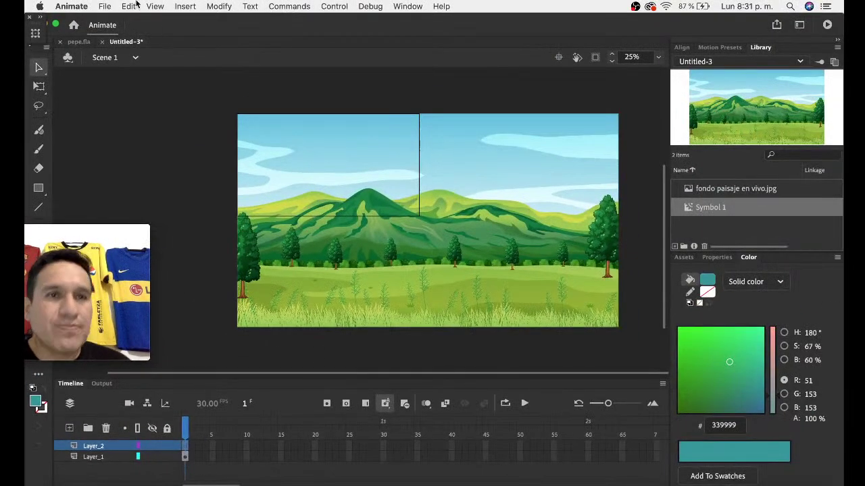
left_click(105, 6)
mouse_move(117, 156)
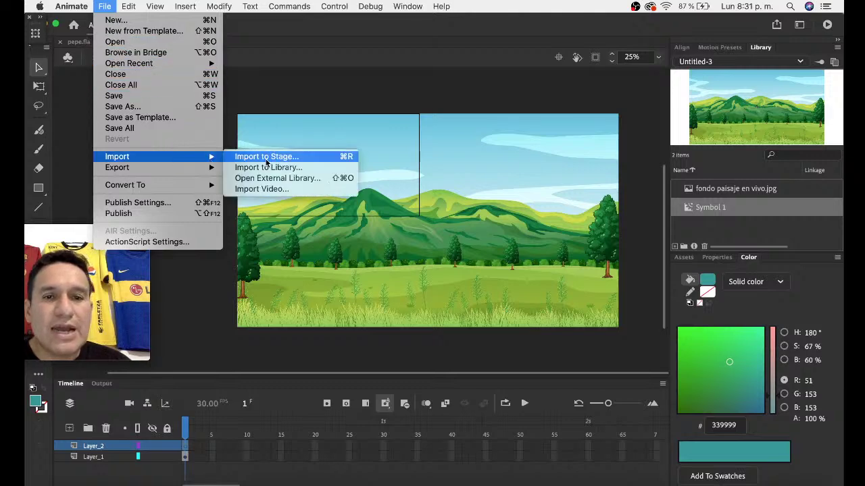
- Start importing to the stage and browse to the Desktop's 1x folder of PNGs
left_click(267, 157)
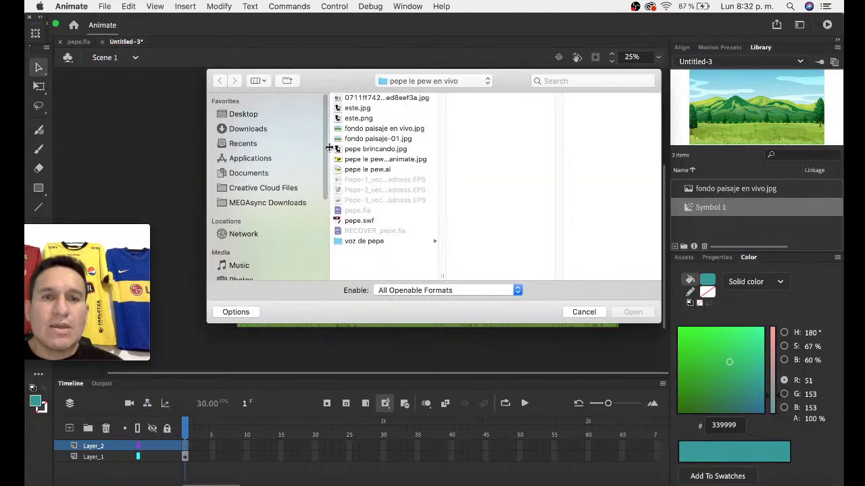
left_click(253, 114)
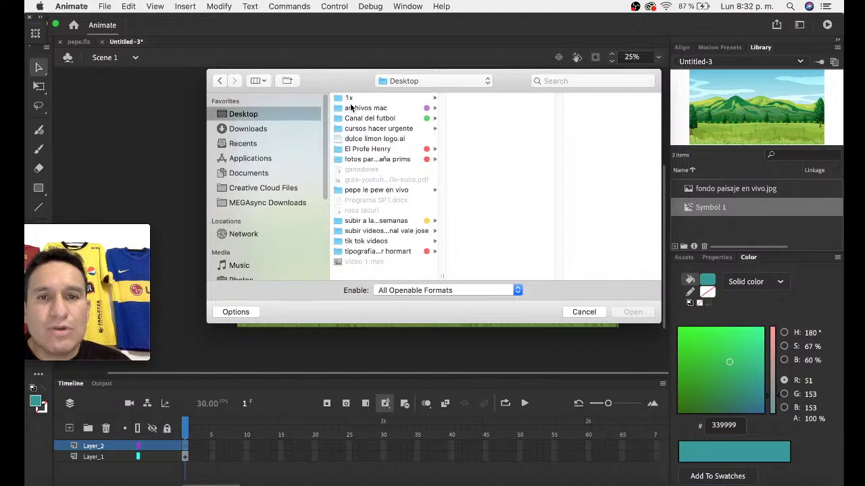
left_click(347, 99)
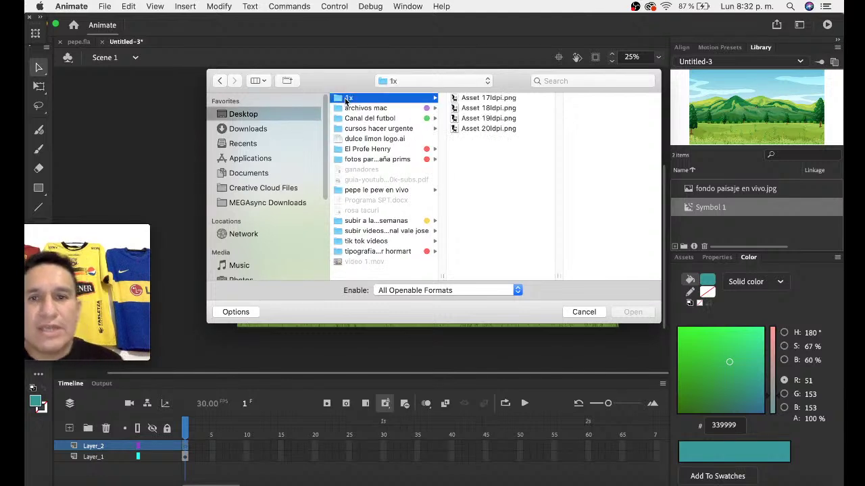
- Switch to Finder, close the El Profe Henry window and open a new Finder window
key("super+Tab")
key("super+Tab")
key("super+Tab")
key("super+Tab")
key("super+Tab")
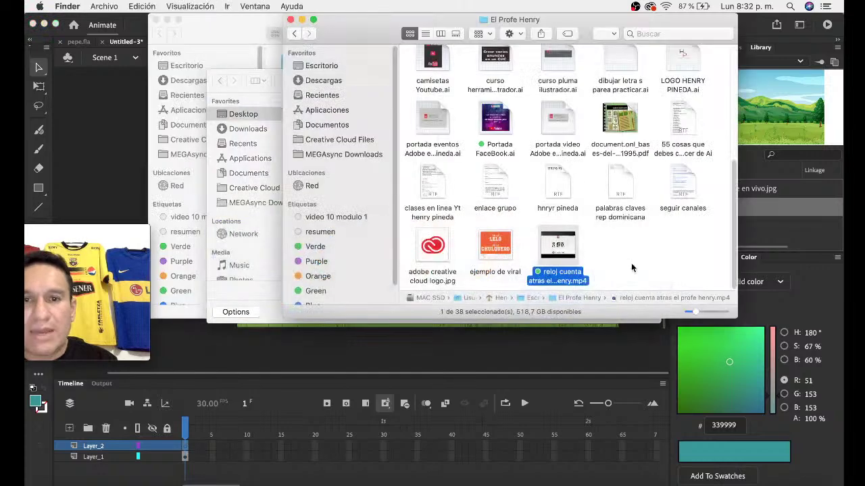
key("super+w")
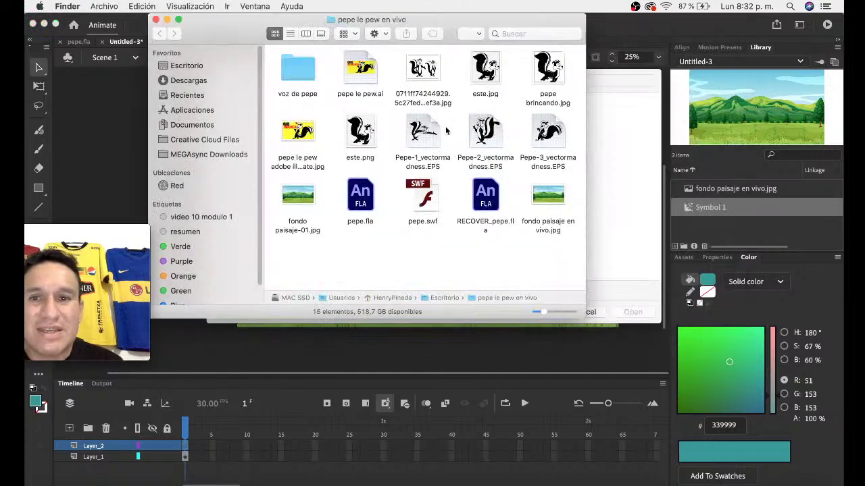
key("super+Tab")
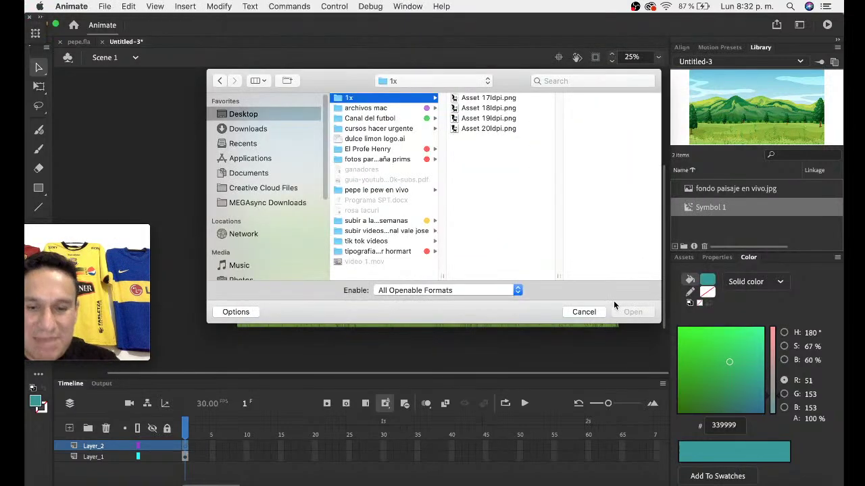
key("super+Tab")
key("super+Tab")
key("super+shift+Tab")
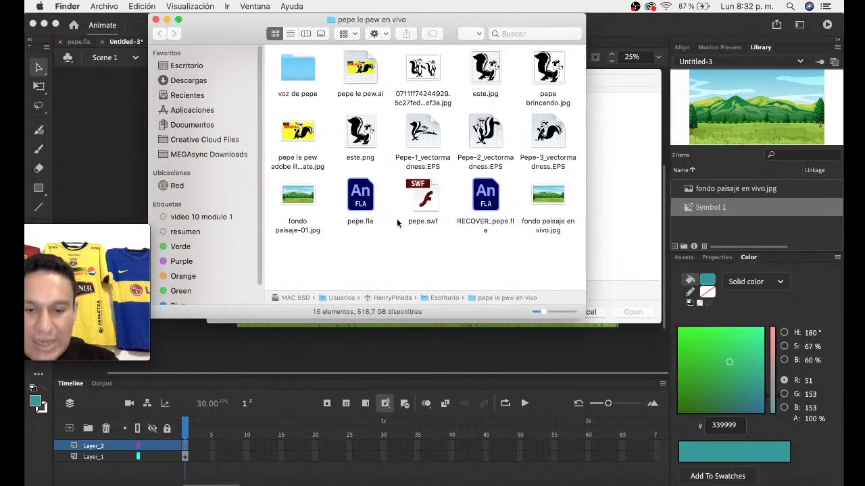
key("super+n")
- Open the 1x folder on the Desktop and select its four Asset PNG files
left_click(365, 89)
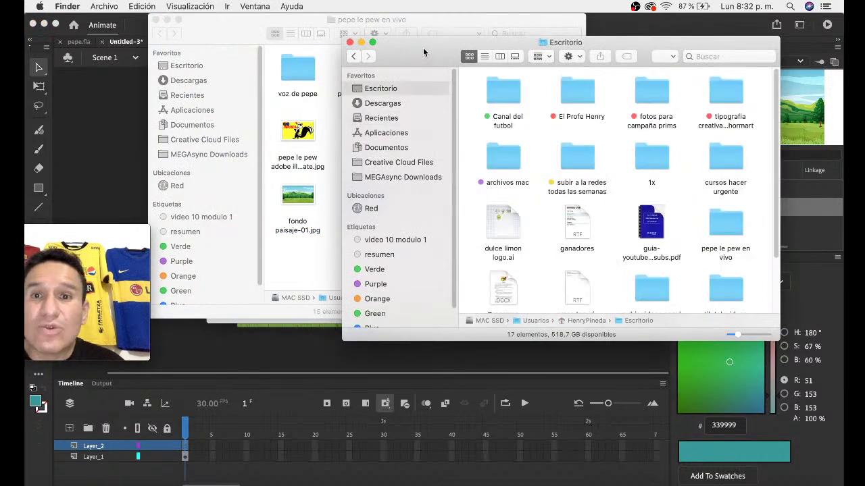
left_click_drag(423, 52, 394, 29)
left_click(622, 138)
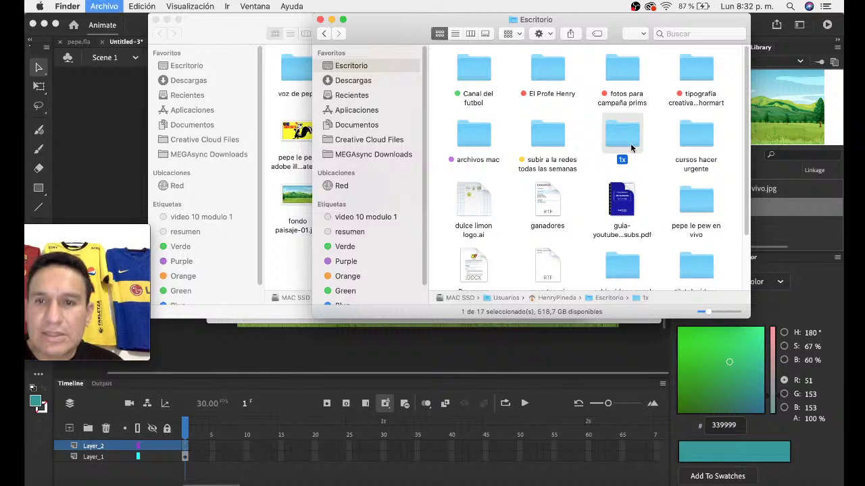
double_click(622, 138)
left_click_drag(653, 152, 416, 70)
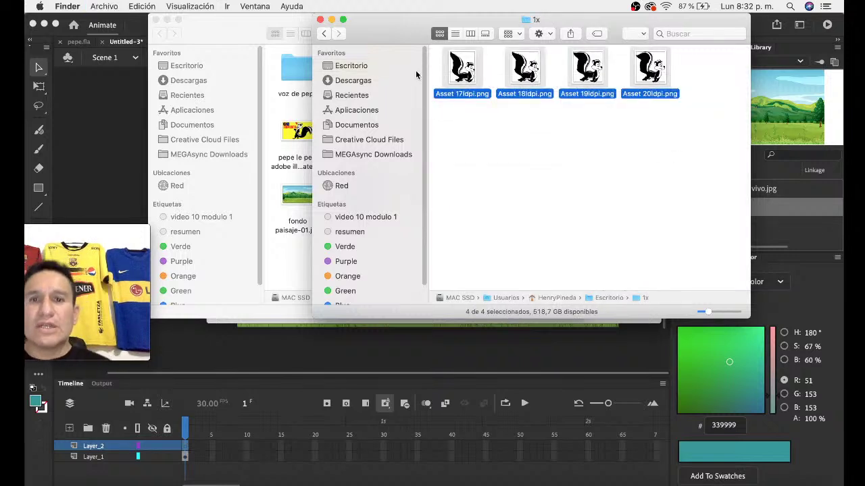
- Preview the four skunk images one by one in Quick Look
key("space")
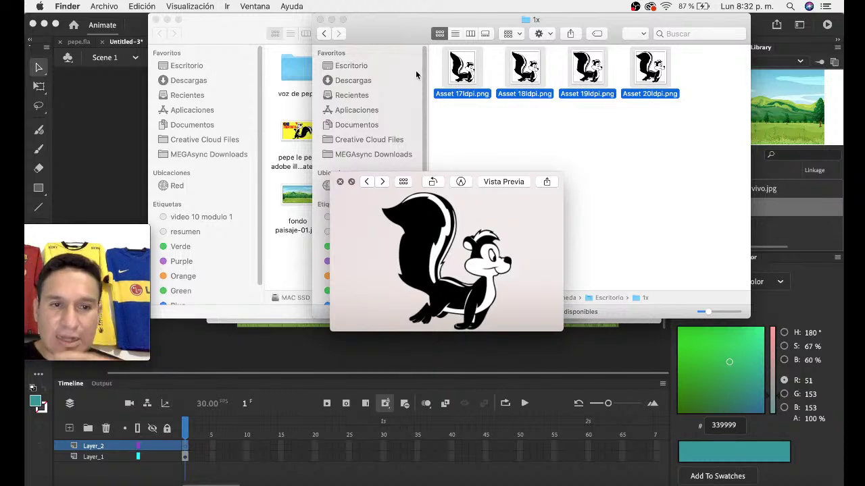
key("Right")
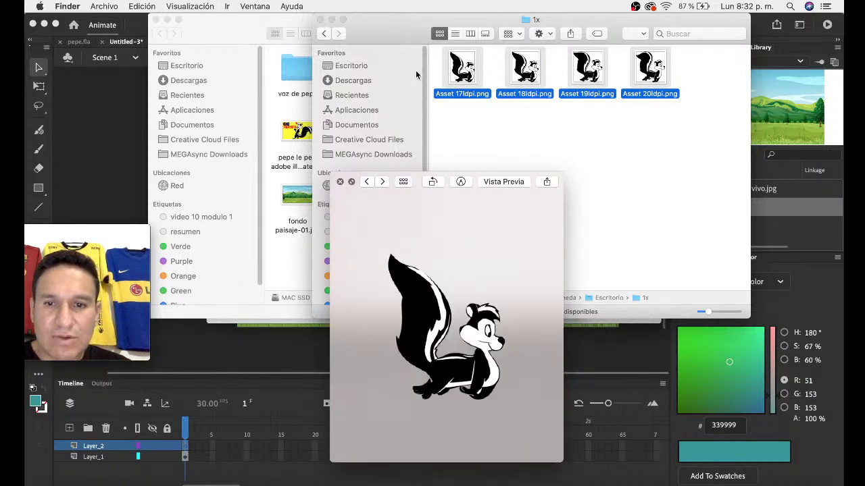
key("Right")
key("Right")
key("Right")
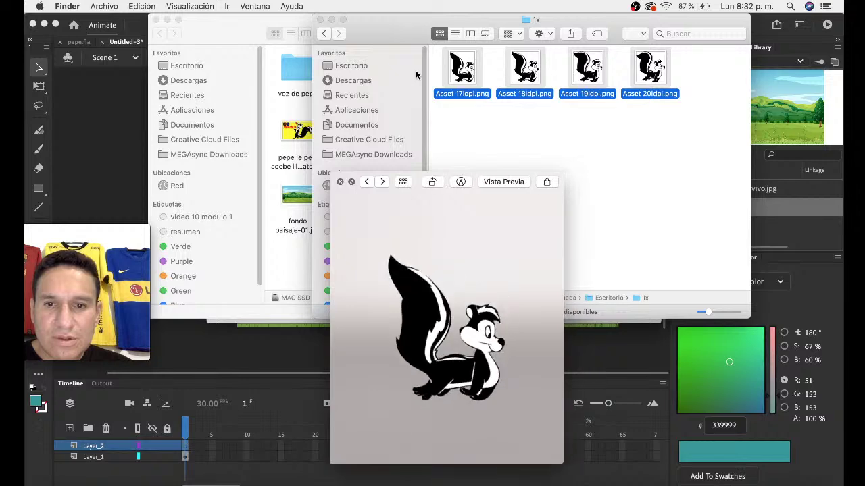
key("Right")
key("Right")
key("Right")
key("Right")
key("Right")
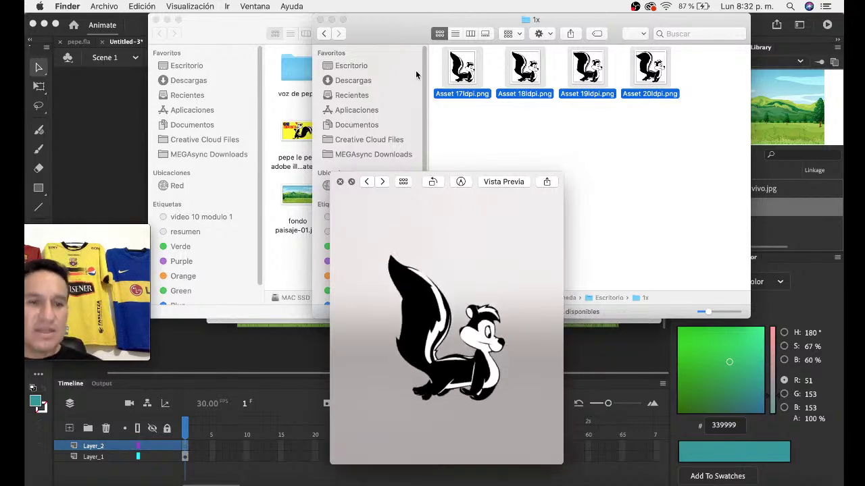
key("Right")
key("Right")
key("Right")
key("Right")
key("Right")
key("Right")
key("Right")
key("Right")
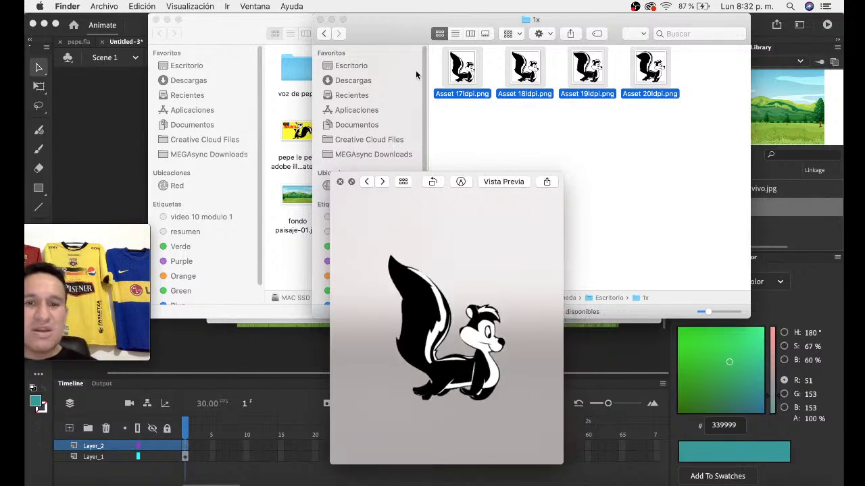
key("Right")
key("Right")
key("Right")
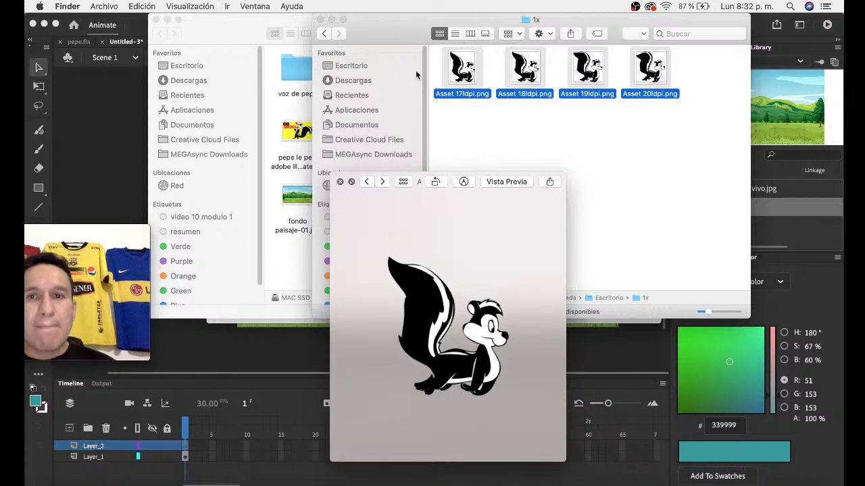
key("space")
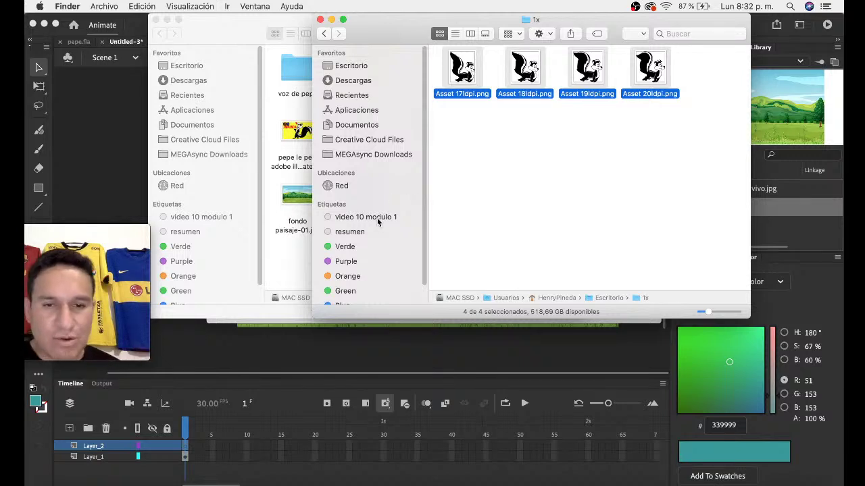
- Import Asset 17ldpi.png through Asset 20ldpi.png from the 1x folder into Animate
left_click(285, 351)
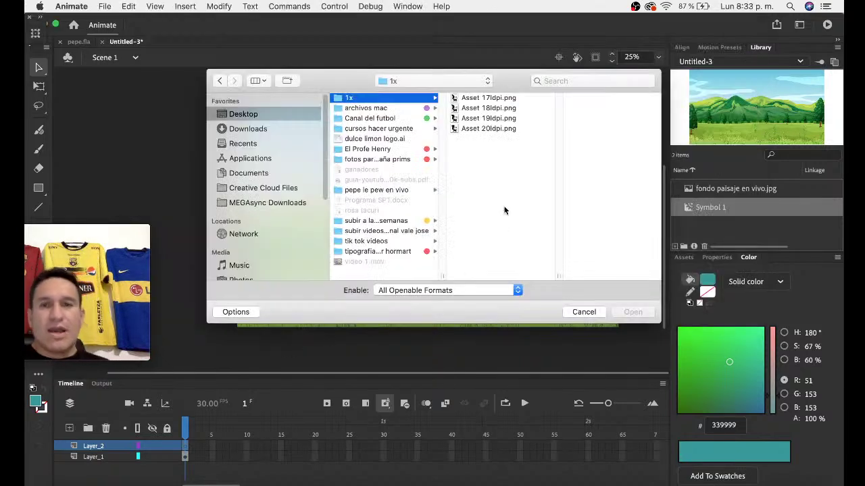
left_click_drag(523, 188, 440, 88)
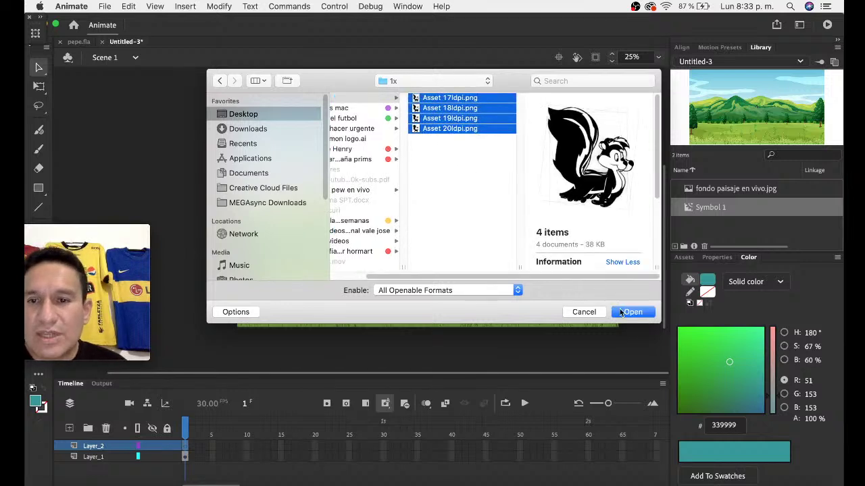
left_click(623, 315)
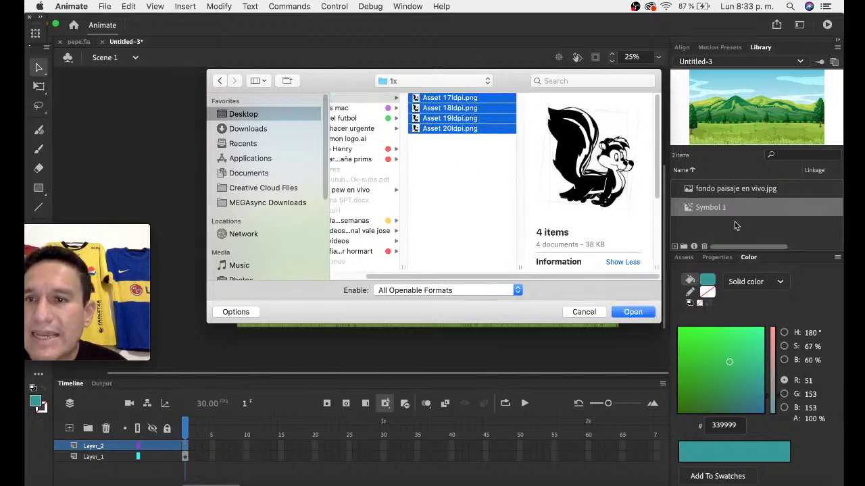
left_click(633, 312)
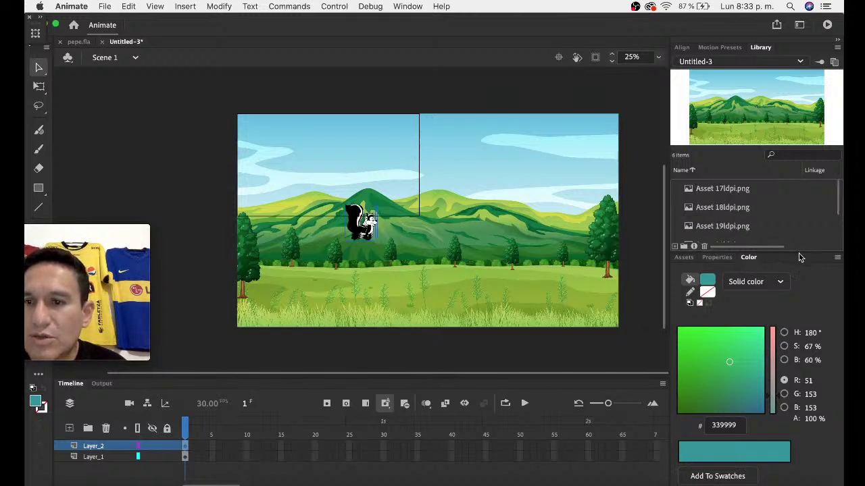
- Collapse the Color panel, move the skunk up above the central mountain, and select Layer_1
double_click(748, 260)
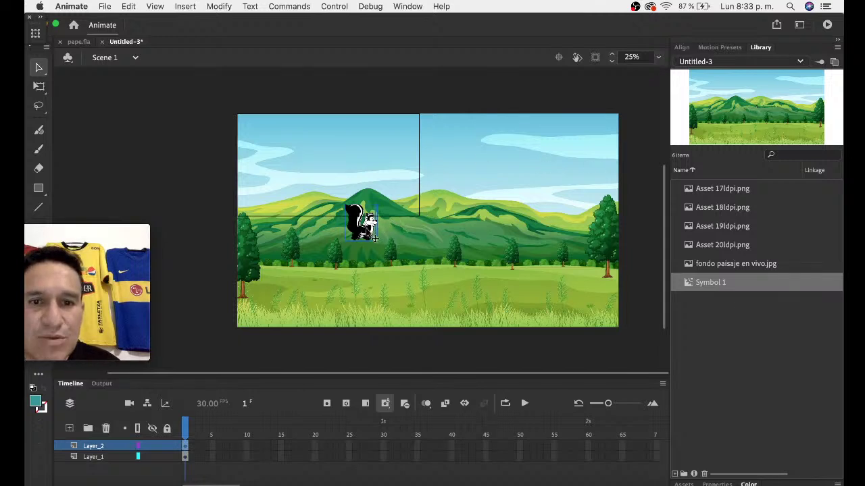
left_click_drag(373, 238, 341, 197)
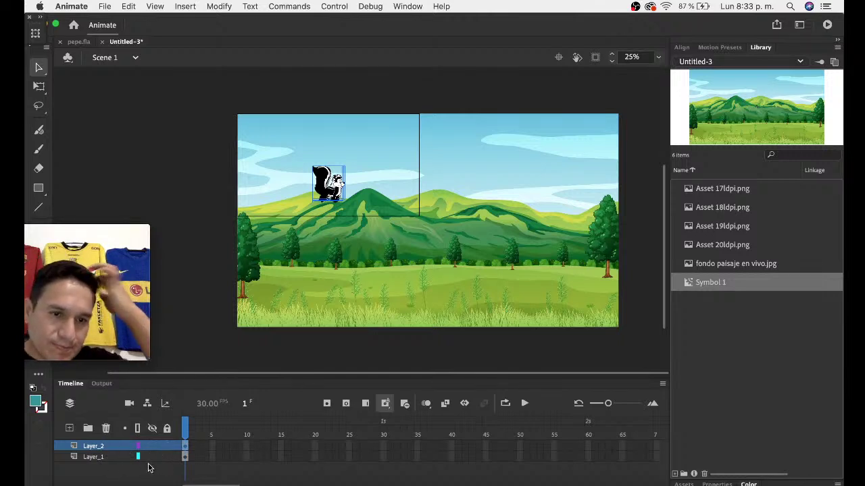
left_click(187, 463)
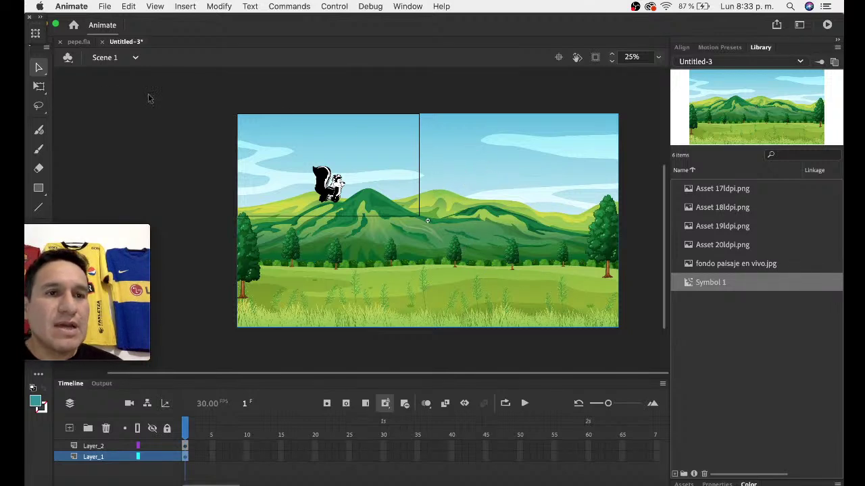
- Shrink the landscape Symbol 1 with Free Transform and shift it up-left behind the skunk
key("q")
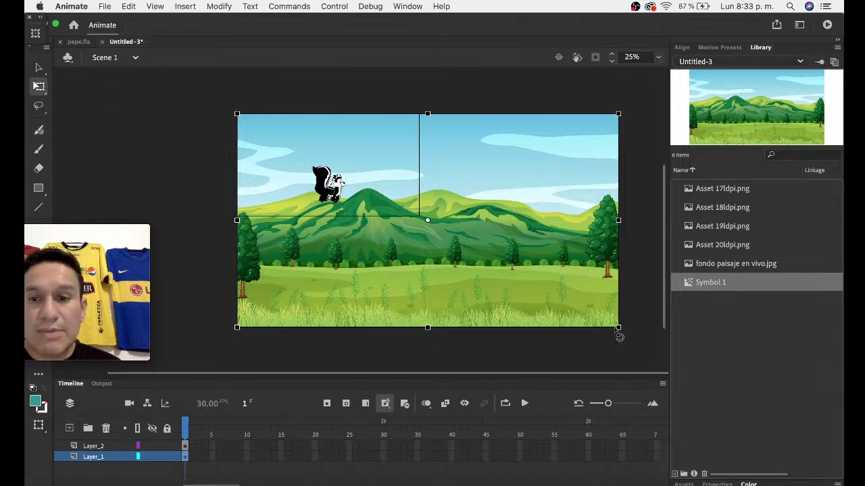
left_click_drag(616, 329, 543, 290)
mouse_move(488, 250)
left_mouse_down()
mouse_move(405, 203)
mouse_move(408, 189)
left_mouse_up()
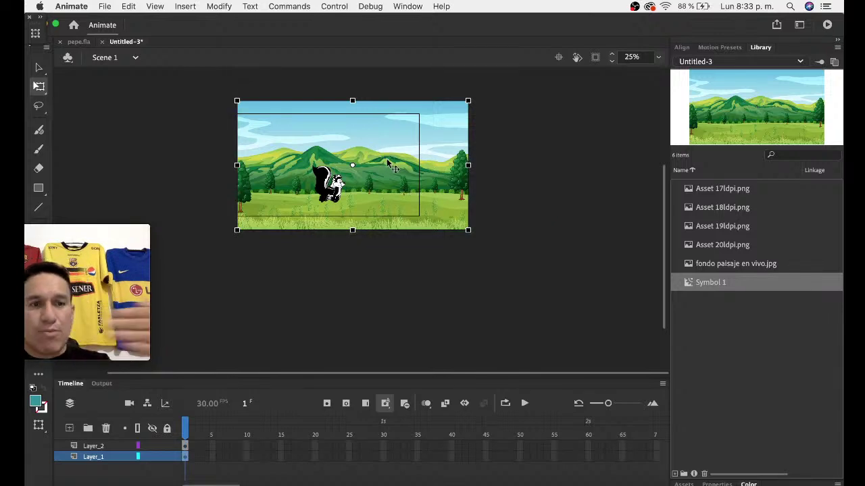
left_click(78, 42)
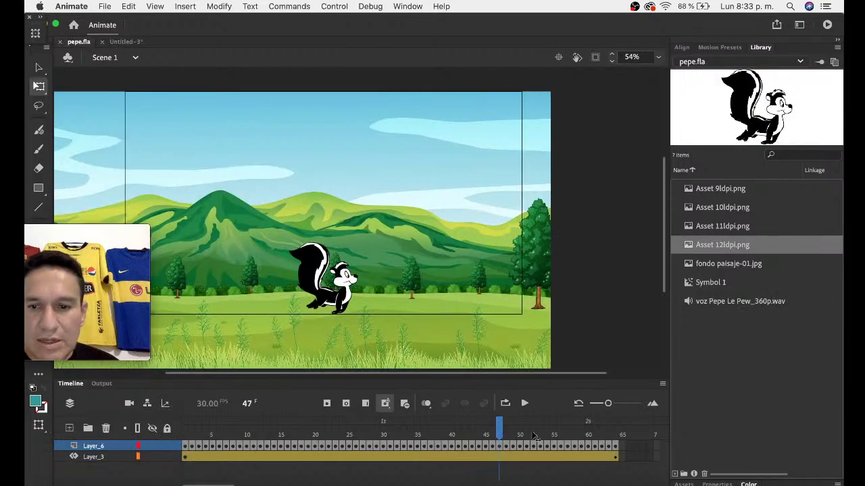
left_click_drag(492, 433, 625, 438)
key("Return")
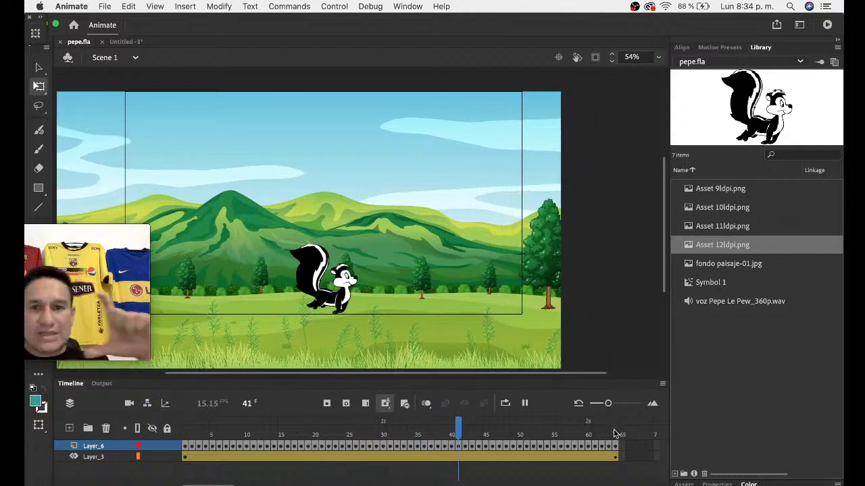
left_click(125, 41)
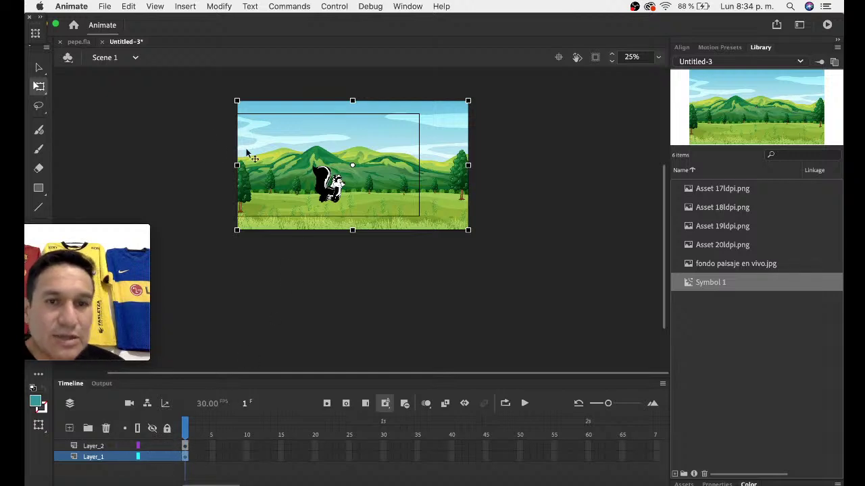
- Delete the skunk from Layer_2 and zoom out to 50% to see the whole landscape
key("Escape")
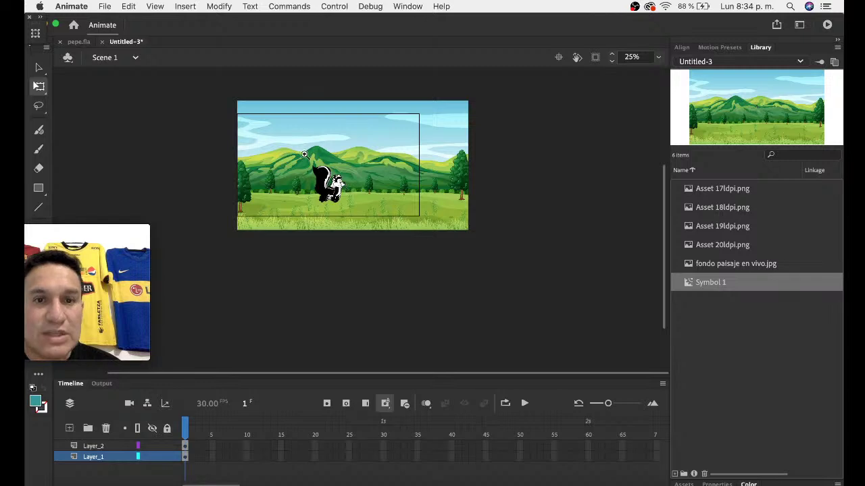
left_click_drag(298, 148, 360, 217)
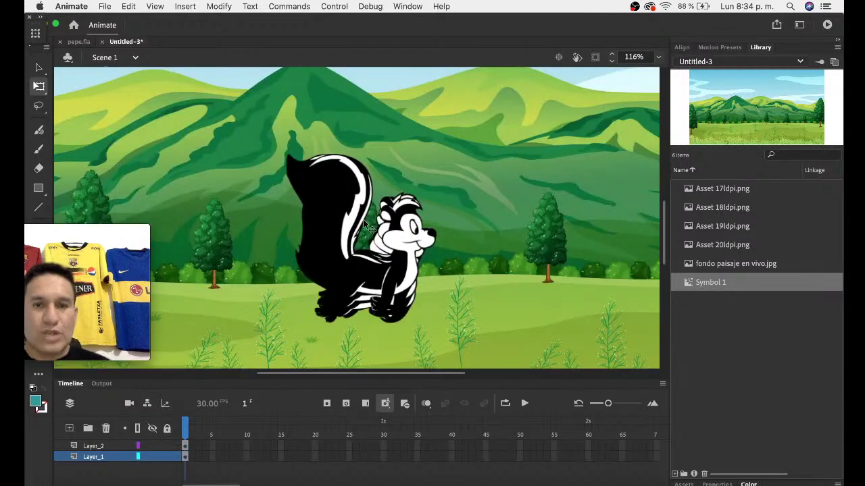
scroll(392, 236, "down", 3)
scroll(392, 237, "left", 2)
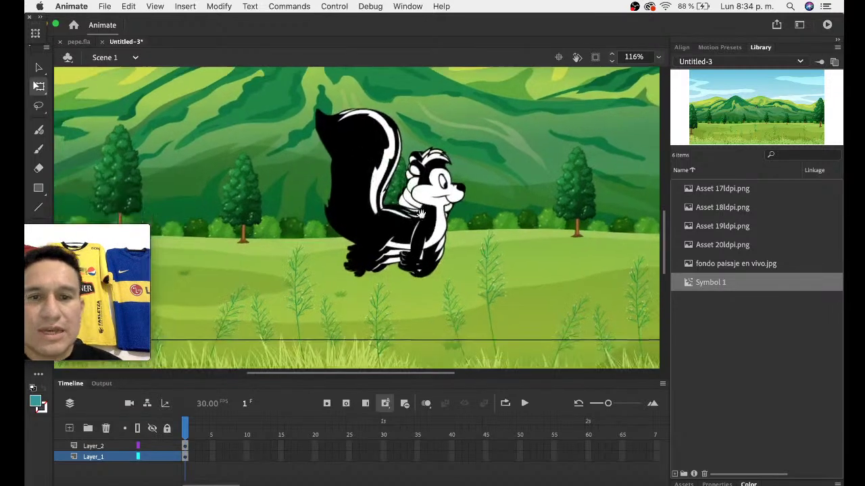
left_click(419, 250)
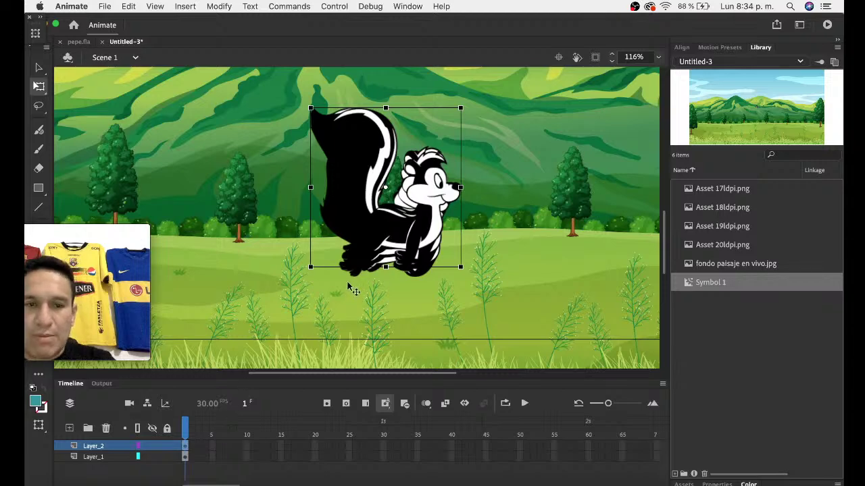
left_click(252, 414)
left_click(185, 448)
key("Delete")
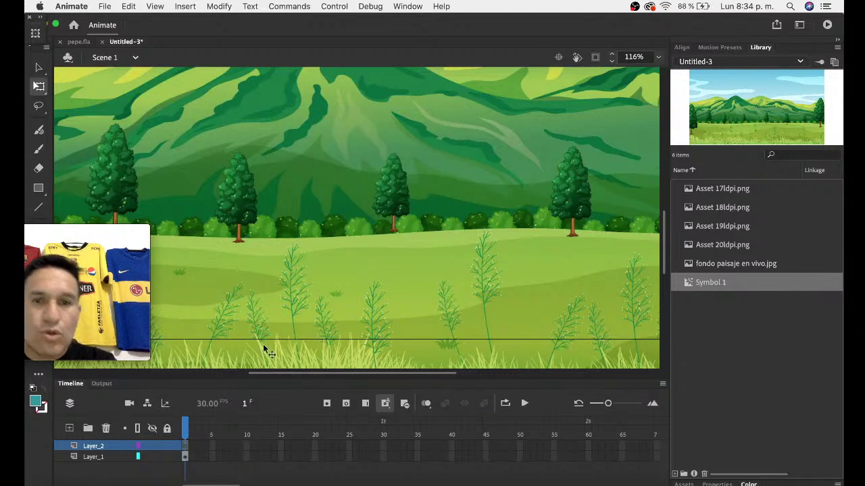
scroll(312, 297, "up", 4)
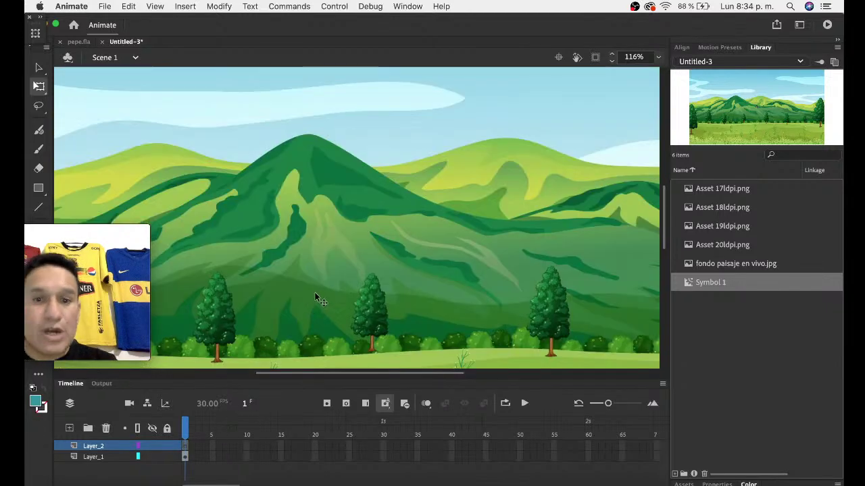
key("super+1")
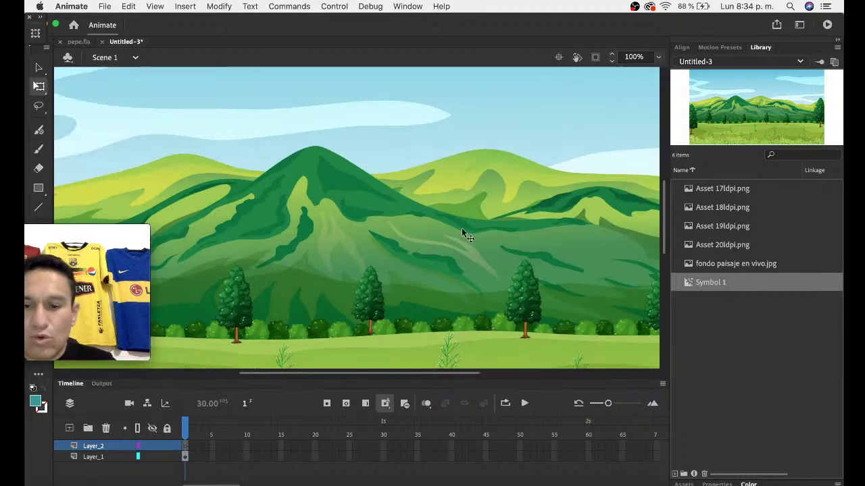
key("super+minus")
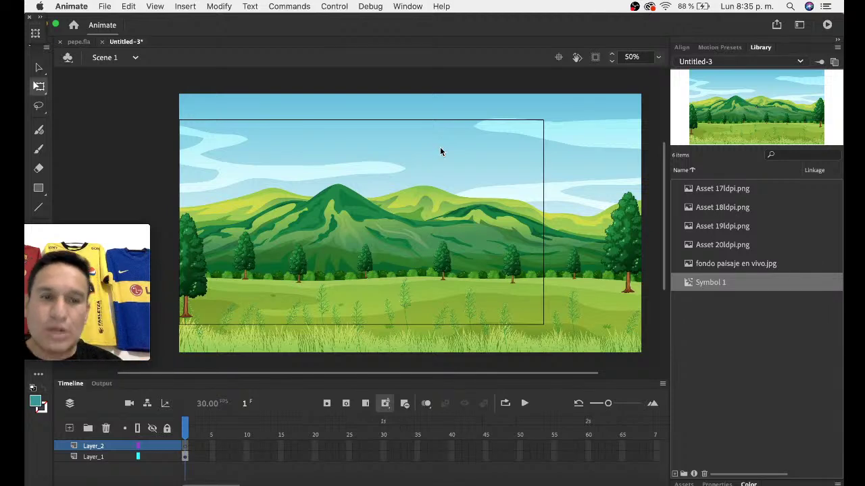
- Preview the Asset 17–20 skunk images in the Library, ending on Asset 17ldpi.png
left_click(688, 209)
left_click(713, 230)
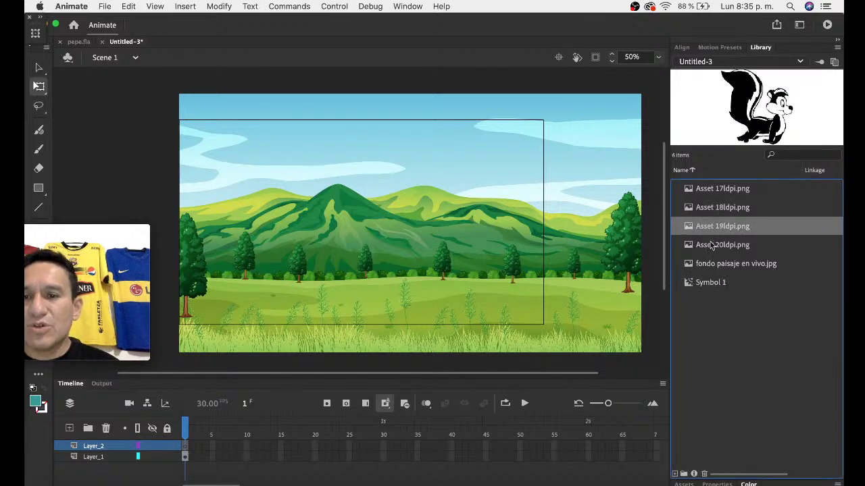
left_click(712, 245)
left_click(716, 192)
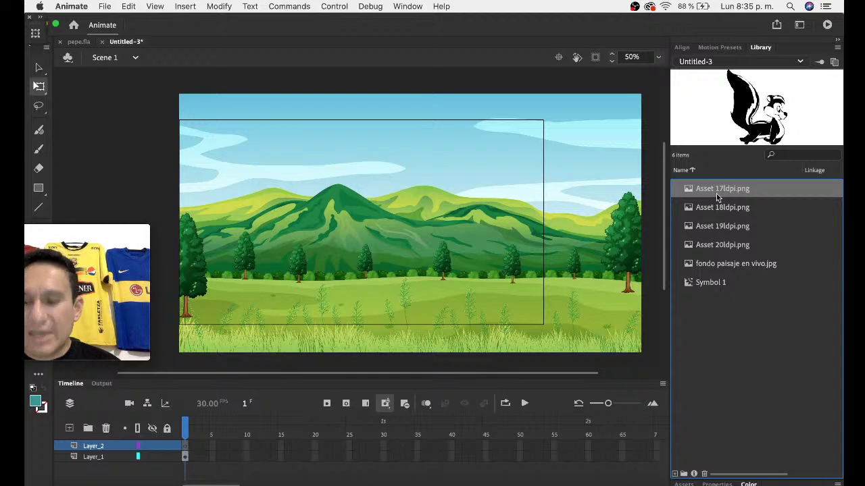
key("Down")
key("Down")
key("Down")
key("Up")
key("Up")
key("Up")
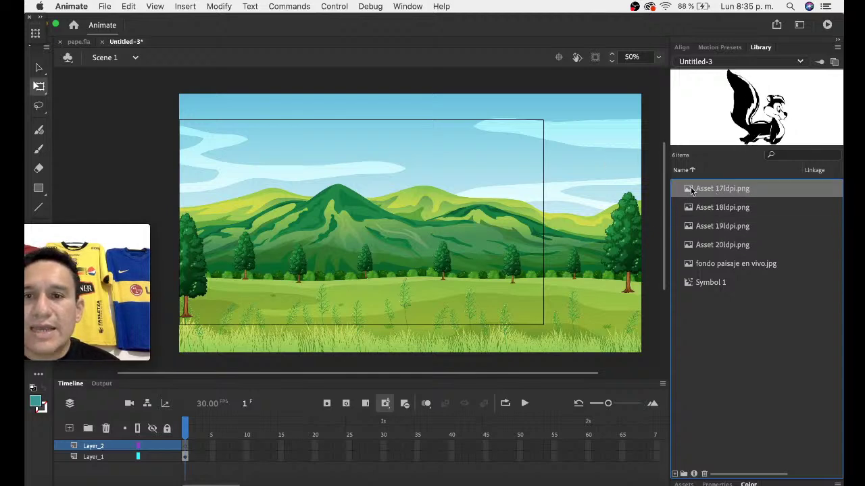
- Drag Asset 17ldpi.png onto the stage and move it down onto the grass
left_click_drag(691, 192, 361, 238)
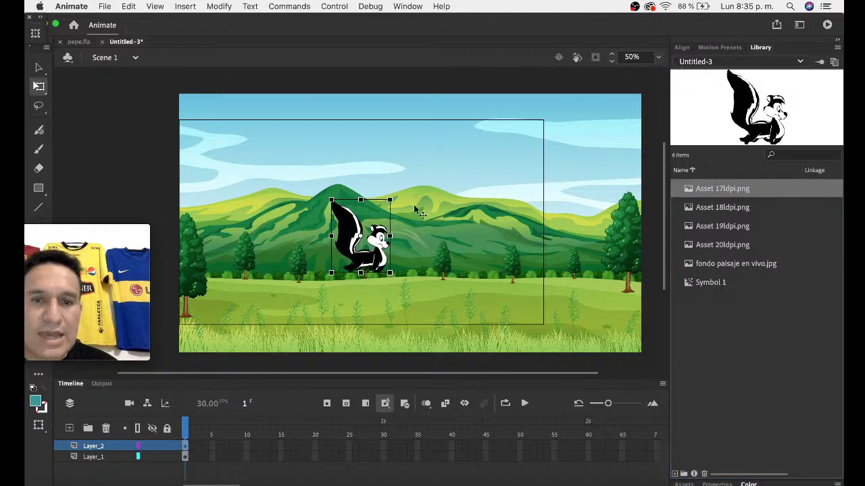
left_click(39, 68)
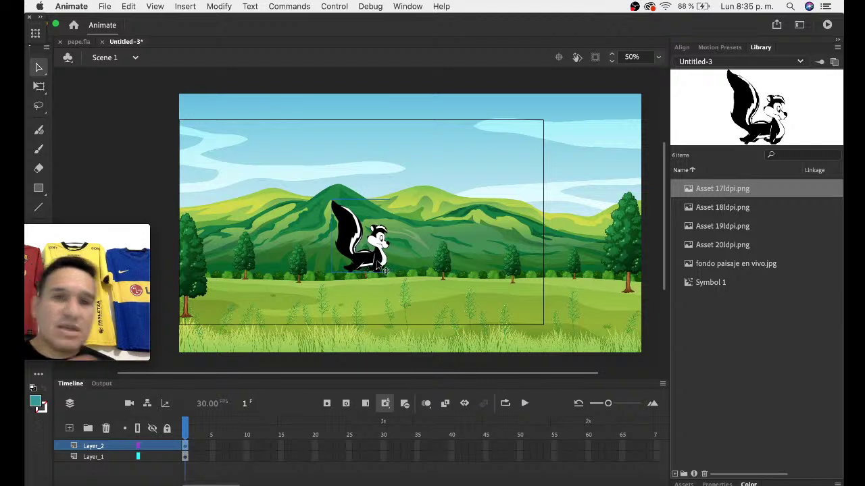
mouse_move(392, 268)
left_mouse_down()
mouse_move(370, 291)
mouse_move(276, 303)
mouse_move(378, 304)
mouse_move(398, 284)
left_mouse_up()
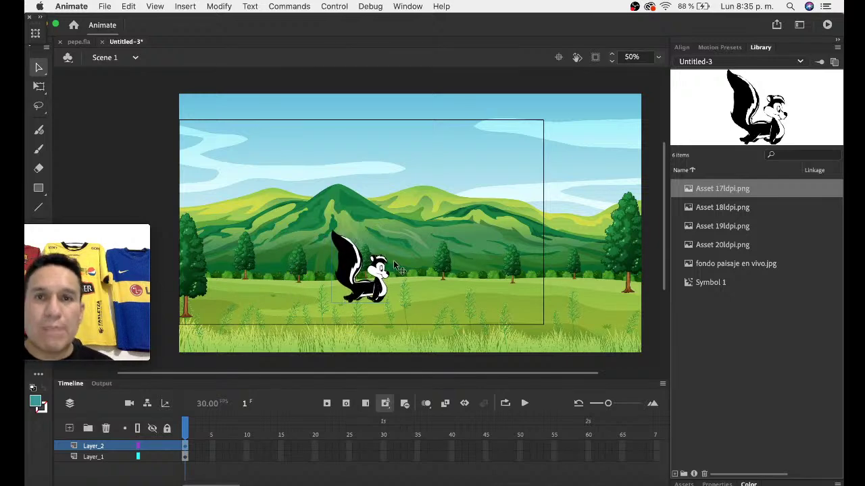
- Float a resized Align panel beside the stage with Align to stage enabled
key("ctrl+k")
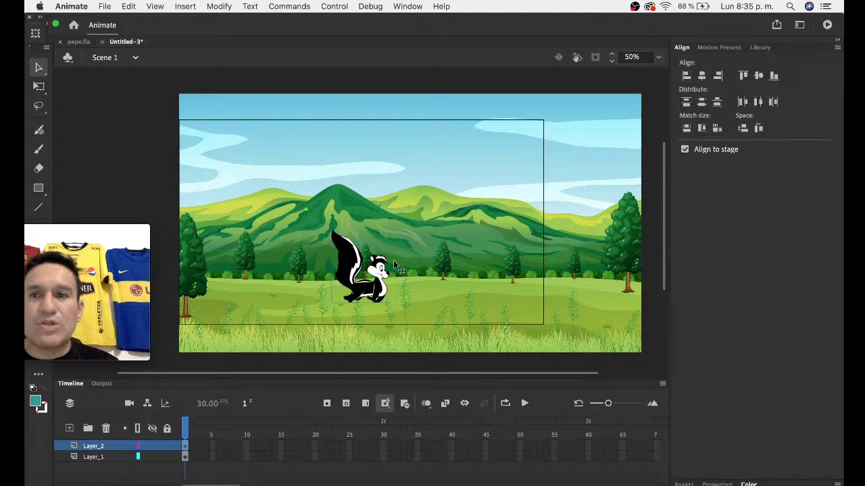
left_click_drag(681, 51, 515, 81)
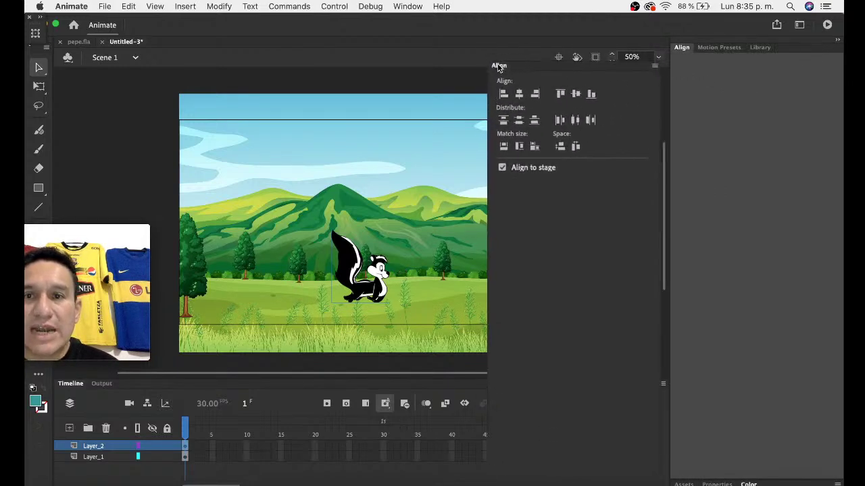
left_click_drag(515, 81, 524, 60)
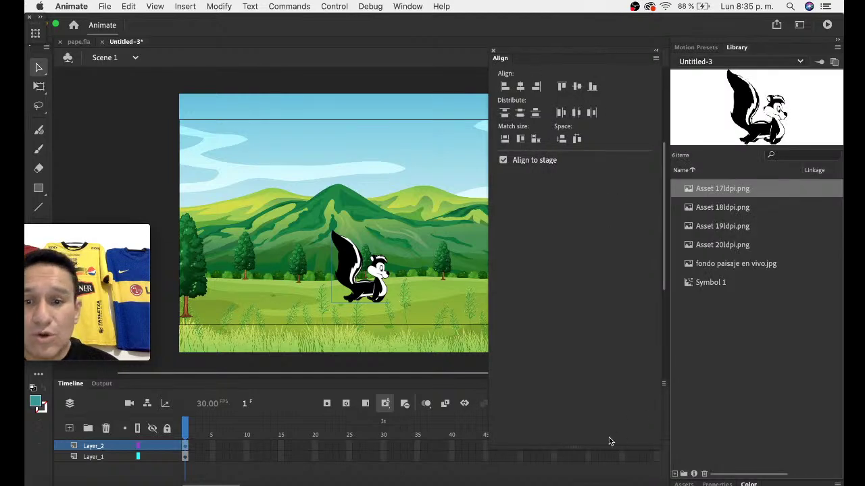
left_click_drag(573, 446, 574, 191)
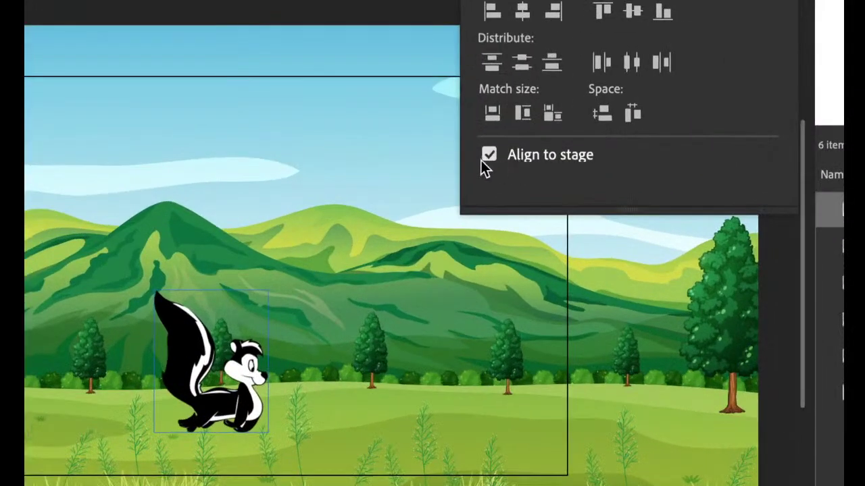
left_click(504, 162)
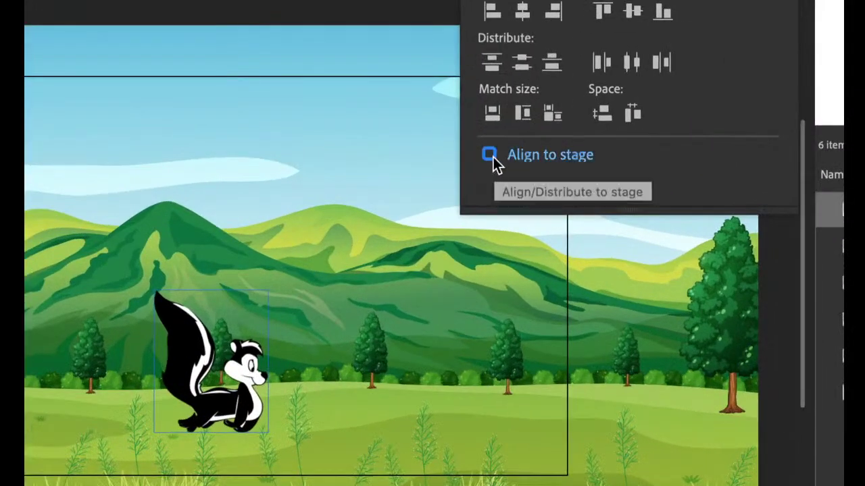
left_click(490, 158)
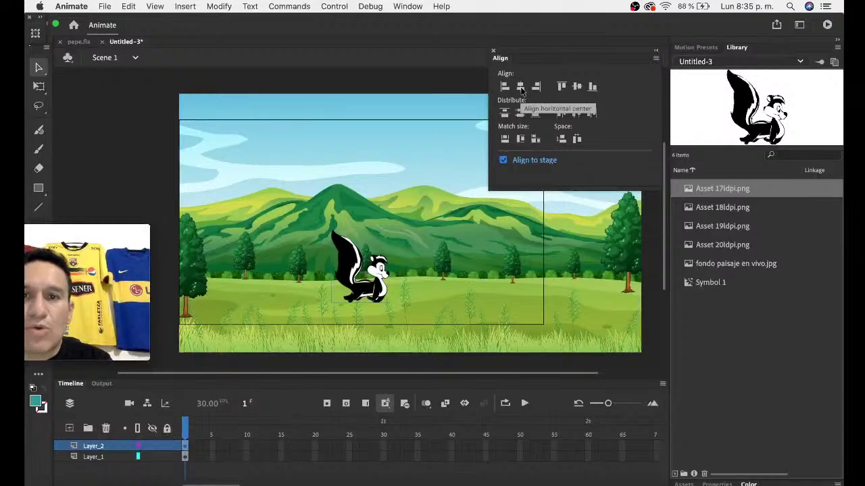
- Centre the skunk horizontally and align its bottom to the stage's bottom edge
key("super+s")
key("Escape")
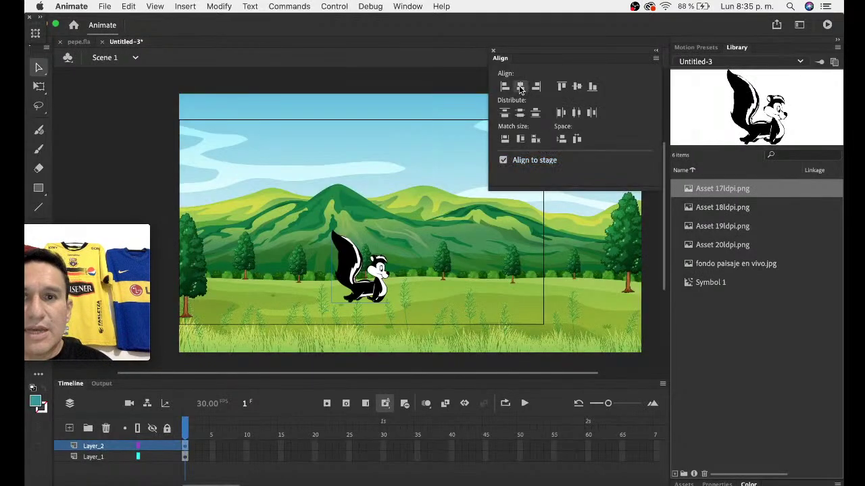
left_click(520, 87)
key("super+s")
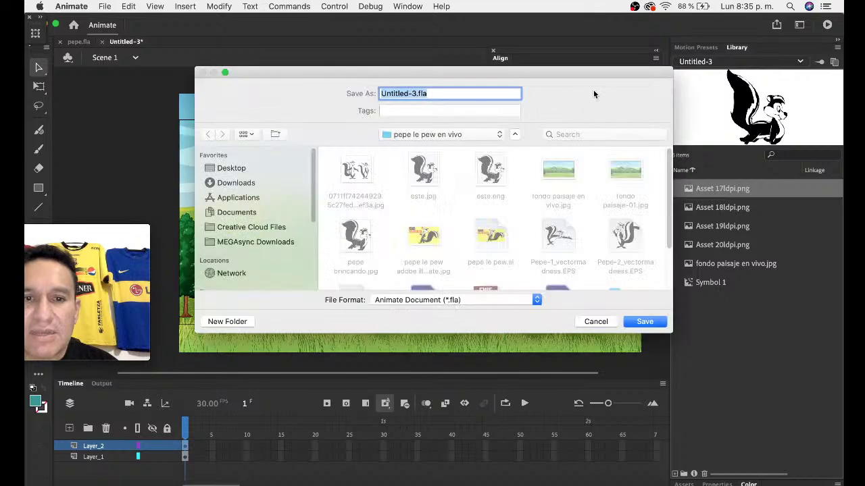
key("Escape")
left_click(592, 87)
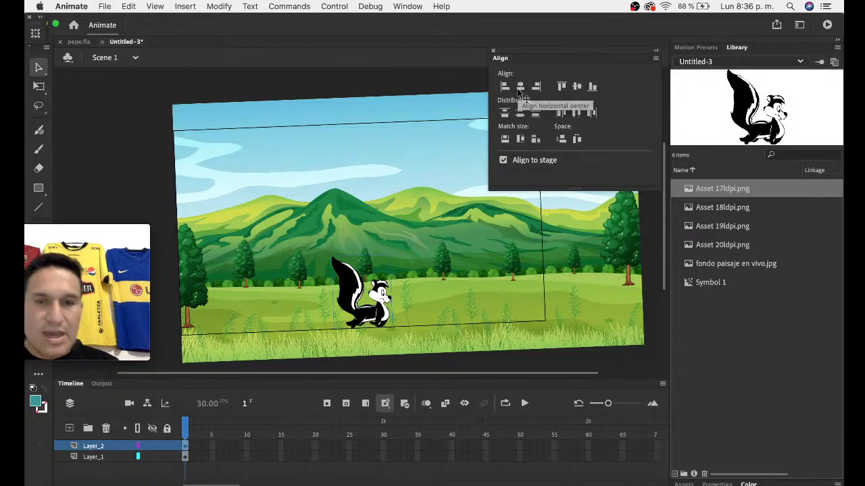
key("super+s")
key("Escape")
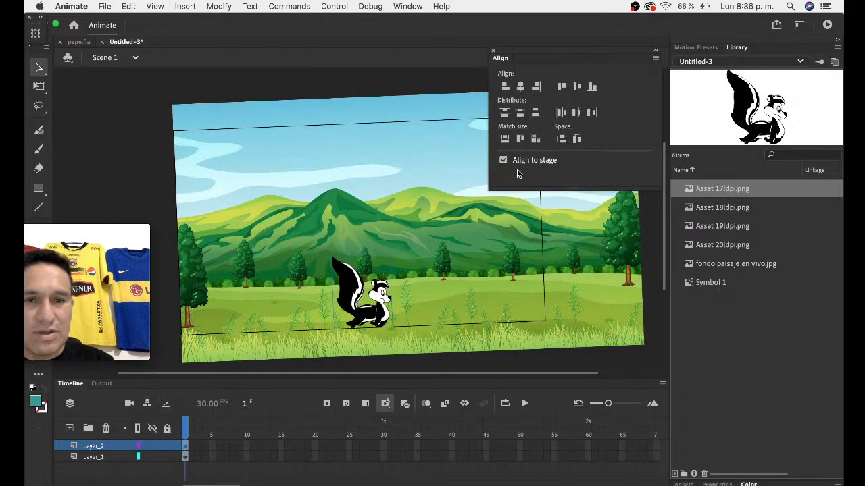
- Move the Align panel over the stage's right side and recentre the stage view
left_click_drag(516, 54, 582, 54)
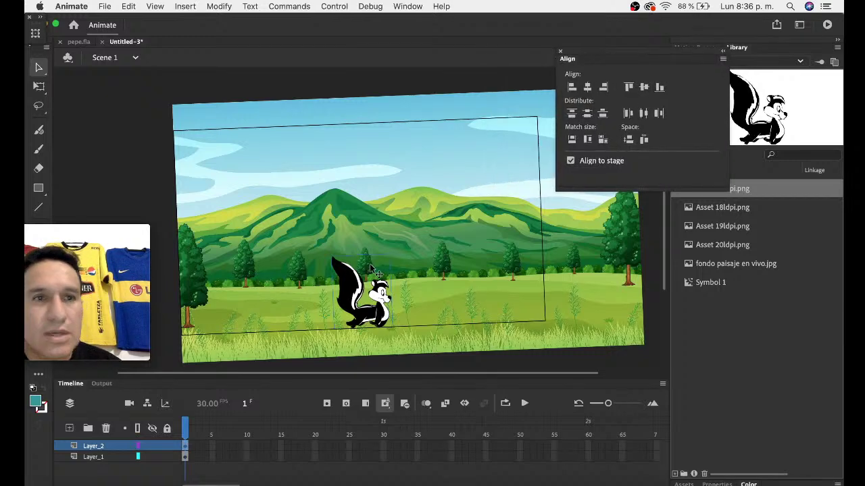
left_click_drag(585, 56, 559, 127)
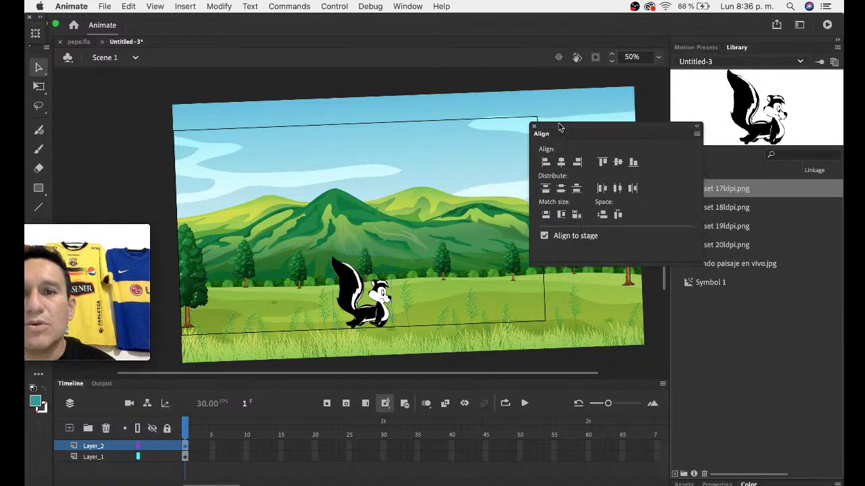
left_click(560, 56)
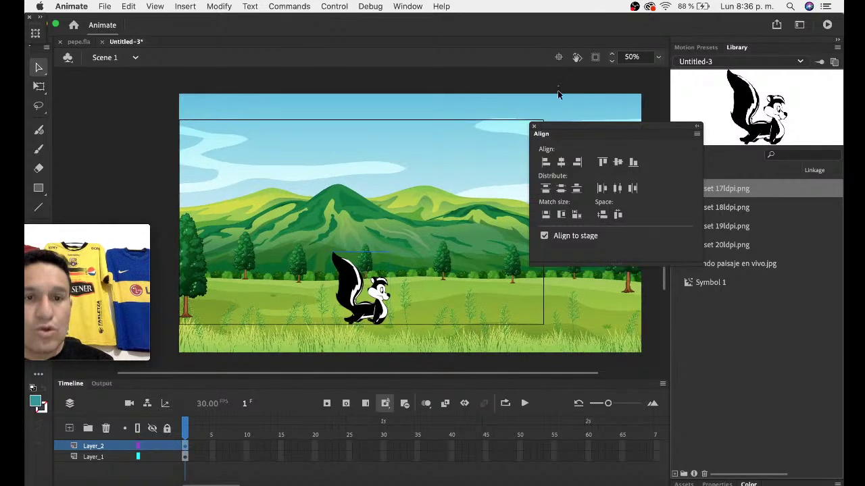
- Save the untitled document under the name 'en vivo pepito tocayo.fla'
key("ctrl+s")
type("en vivo pepito tocayo")
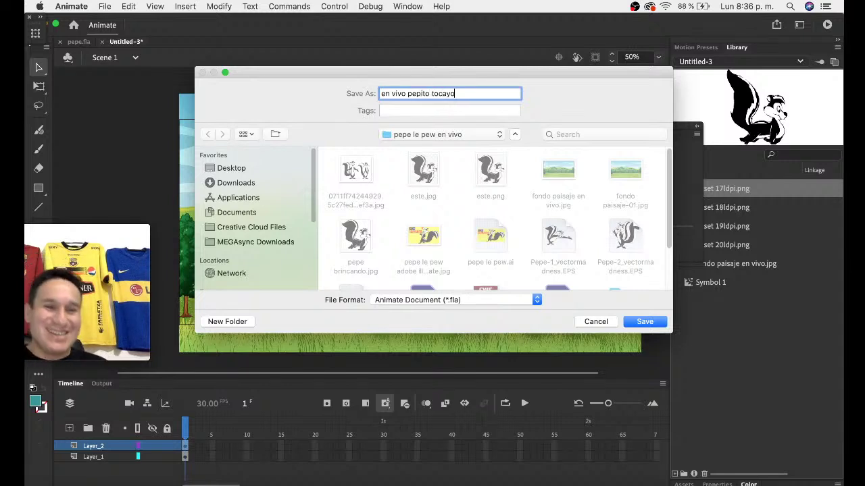
key("Return")
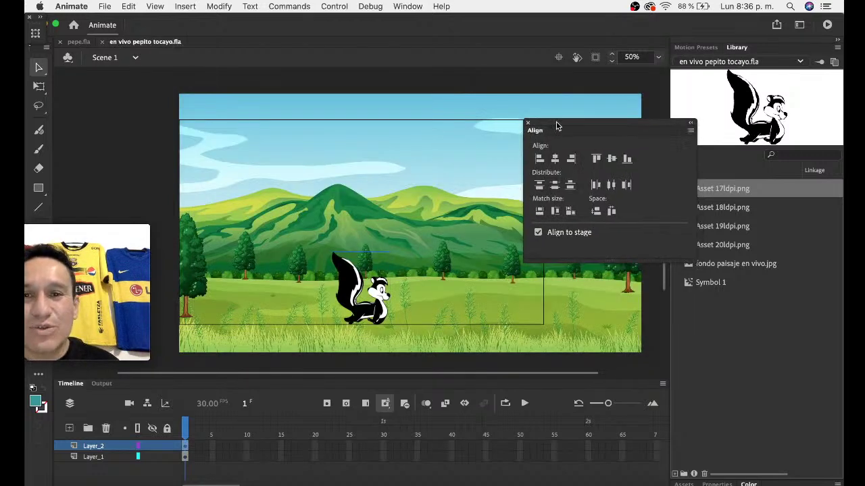
- Insert a blank keyframe at frame 2 of Layer_2 and confirm it is empty
left_click_drag(558, 127, 411, 95)
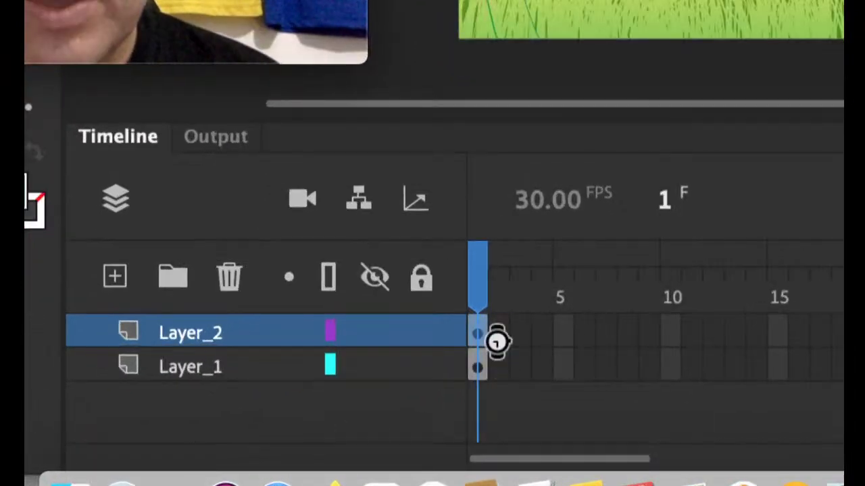
left_click(500, 334)
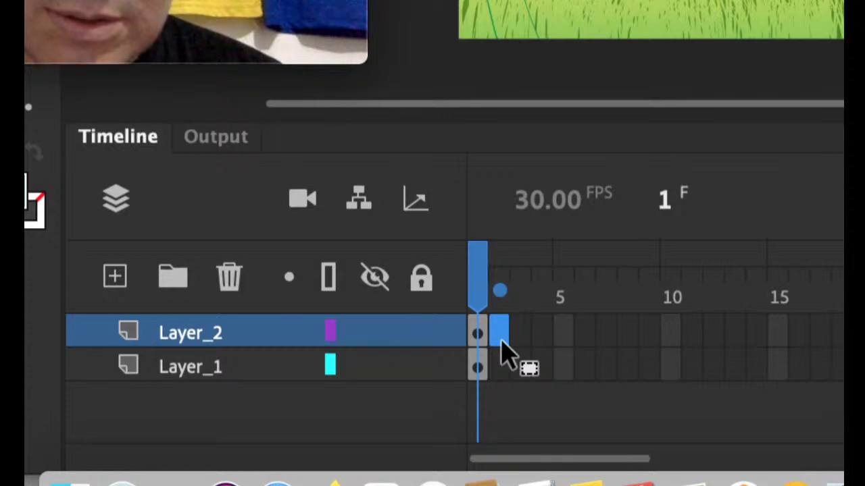
left_click(503, 351)
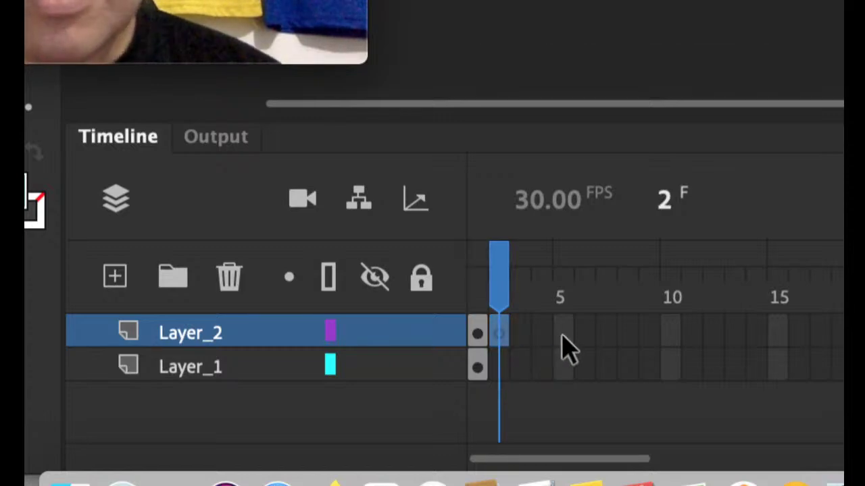
left_click(479, 270)
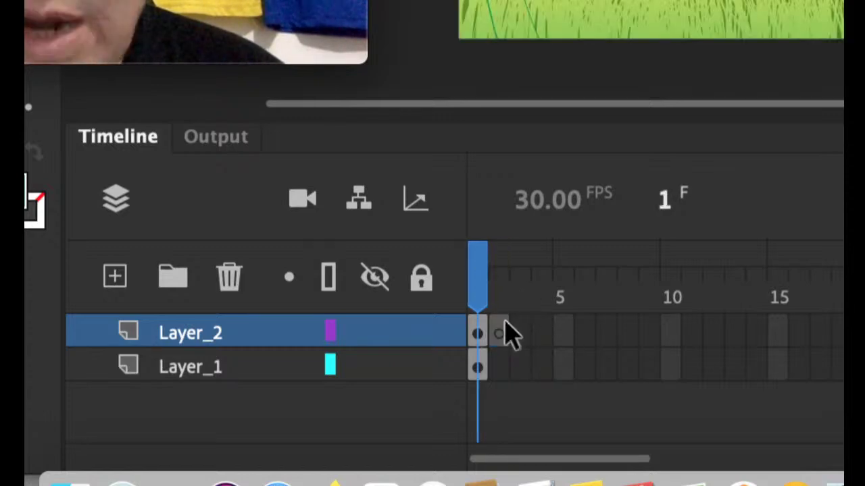
left_click(500, 342)
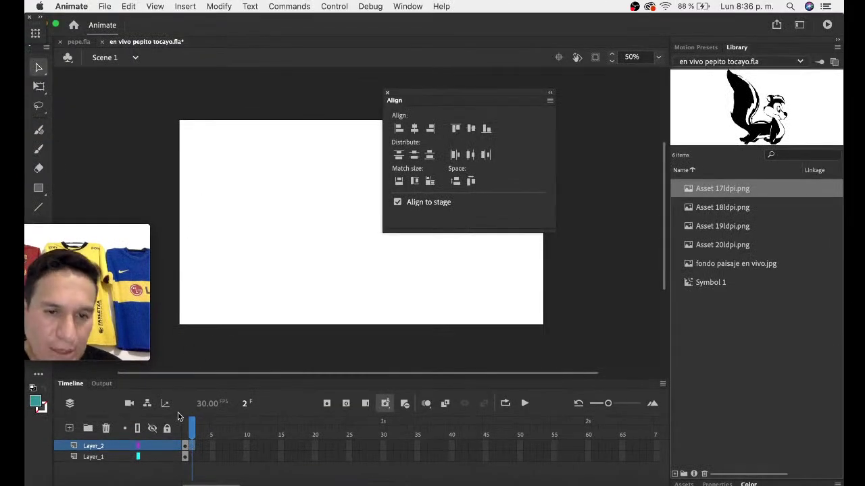
- Compare frames 1 and 2, then select Asset 18ldpi.png in the Library
left_click(188, 429)
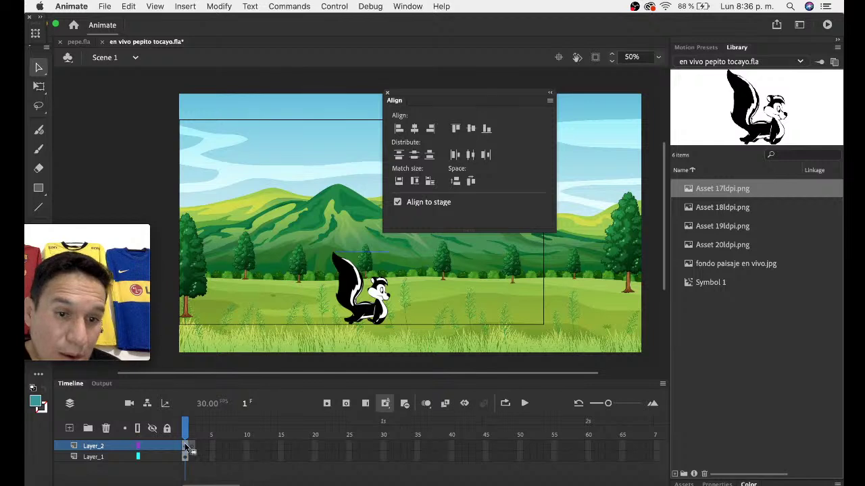
left_click(192, 429)
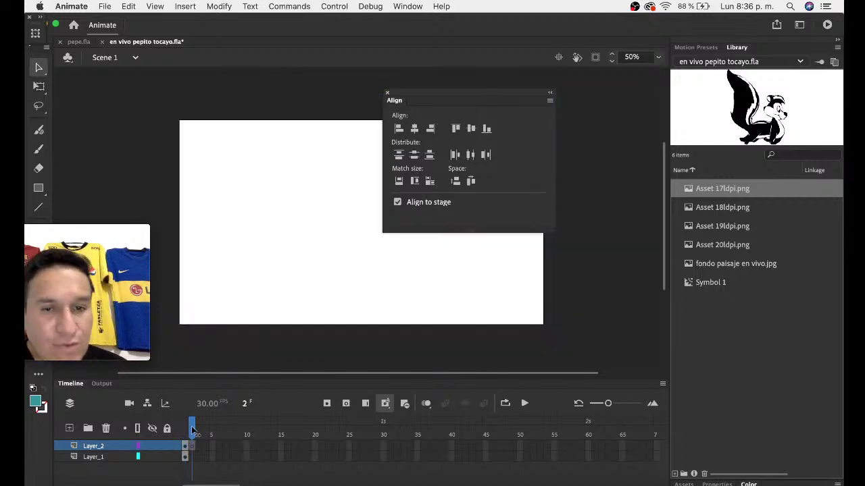
left_click_drag(421, 95, 502, 90)
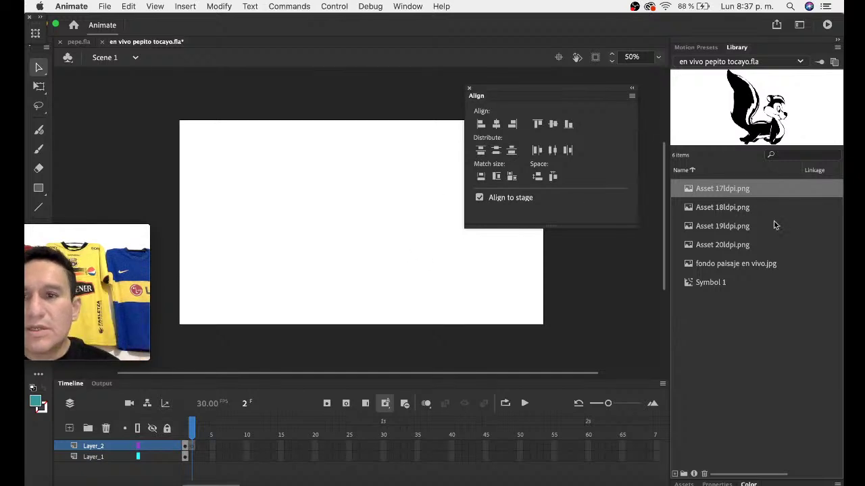
left_click(689, 209)
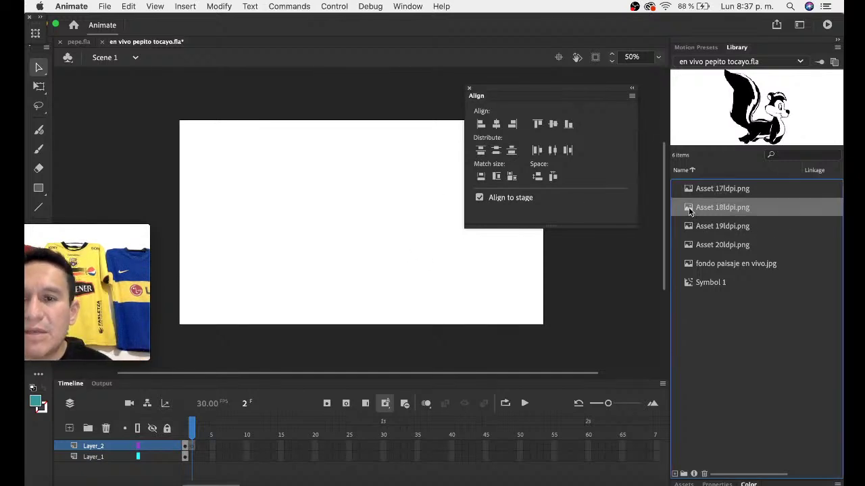
- Place Asset 18ldpi.png on frame 2, centred horizontally and resting on the stage bottom
left_click_drag(606, 228, 365, 237)
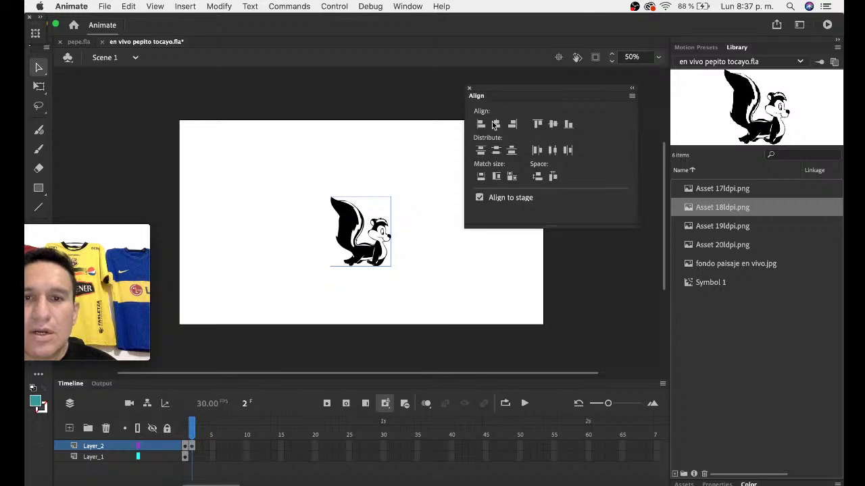
left_click(496, 125)
left_click(568, 125)
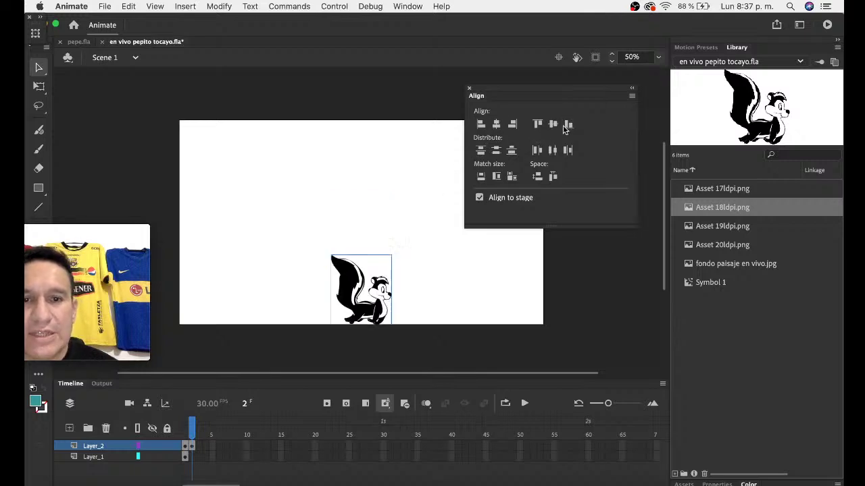
- Add a blank keyframe at frame 3 with Asset 19ldpi.png centred on the stage bottom
left_click(199, 449)
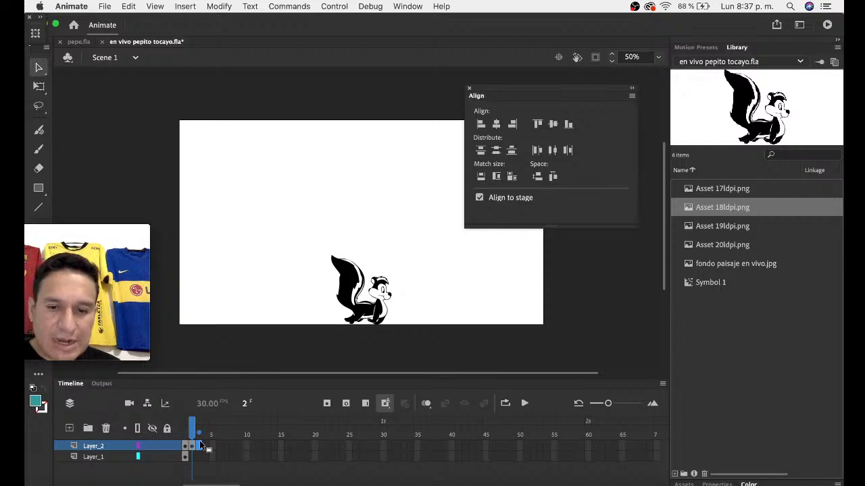
key("F7")
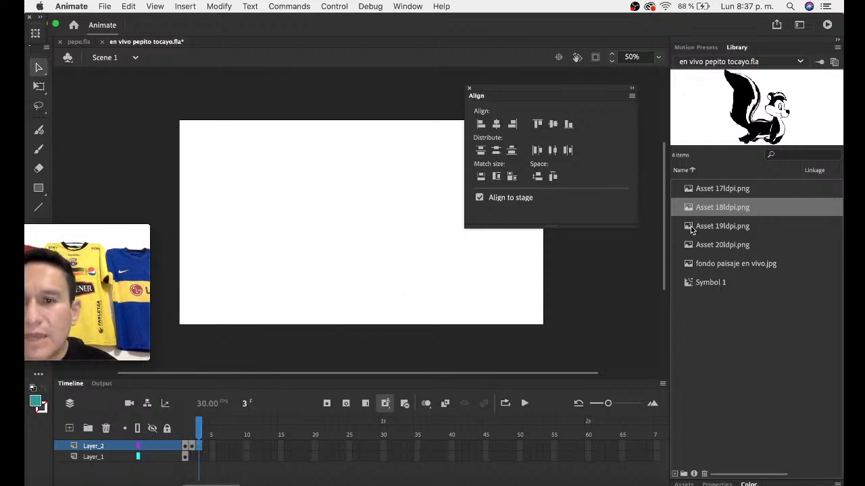
left_click_drag(691, 231, 350, 234)
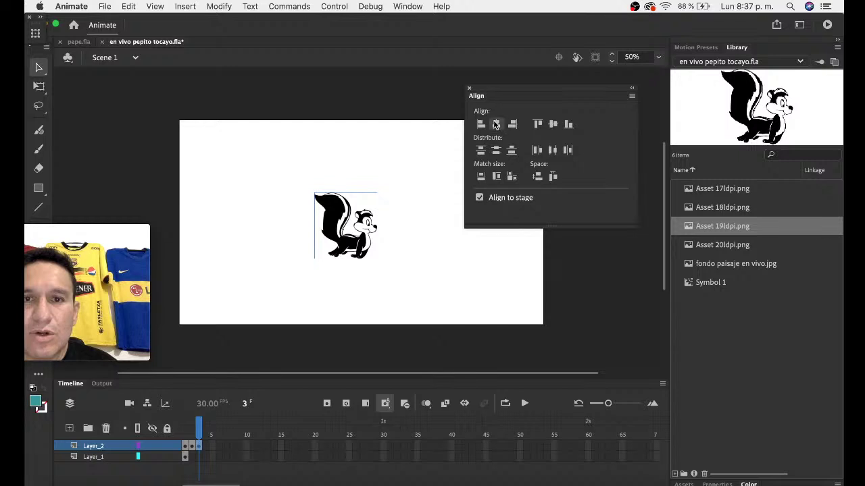
left_click(496, 124)
left_click(568, 124)
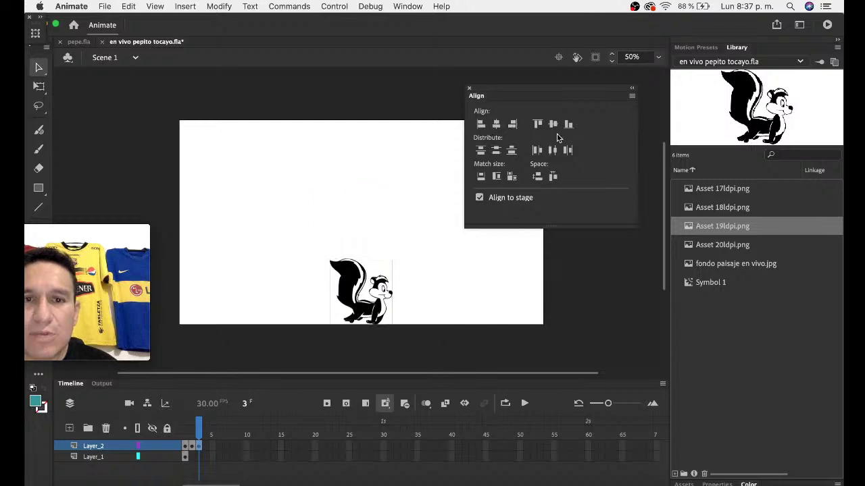
- Add a blank keyframe at frame 4 with Asset 20ldpi.png centred on the stage bottom
left_click(206, 446)
key("F7")
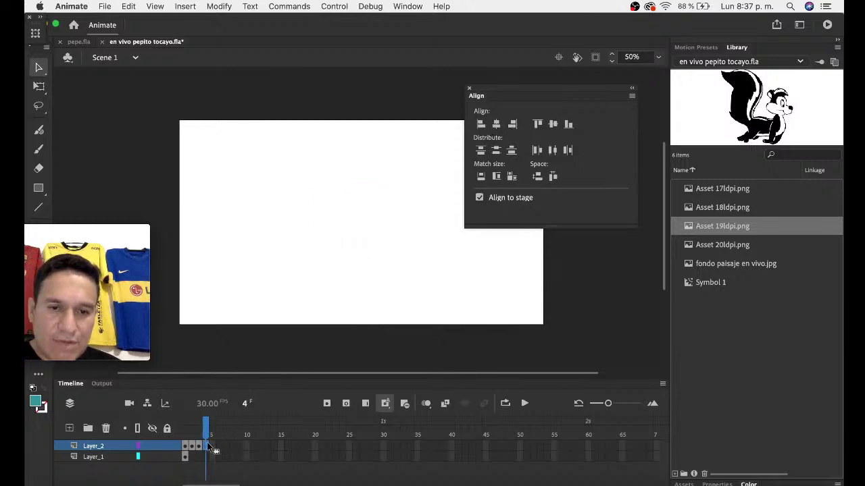
left_click_drag(688, 243, 359, 232)
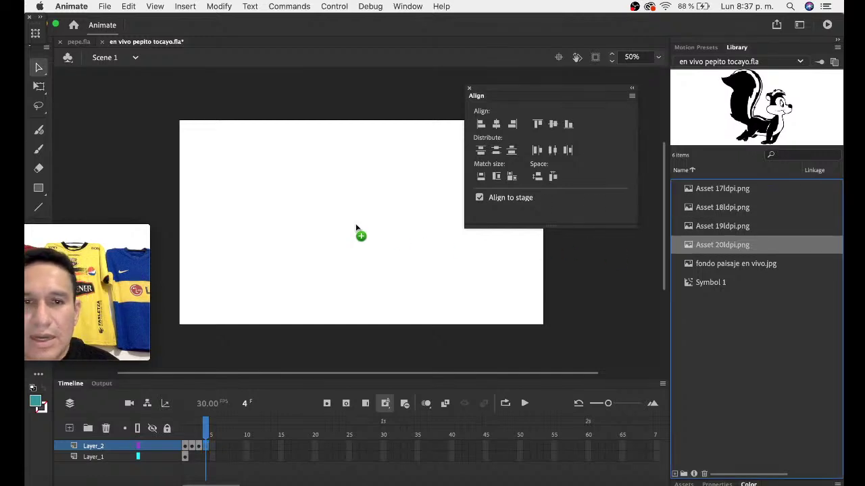
left_click(496, 124)
left_click(569, 124)
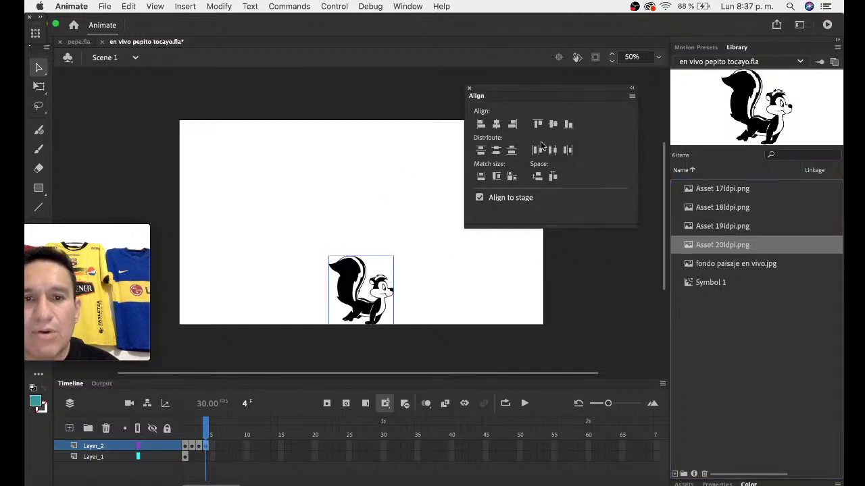
left_click_drag(211, 436, 182, 438)
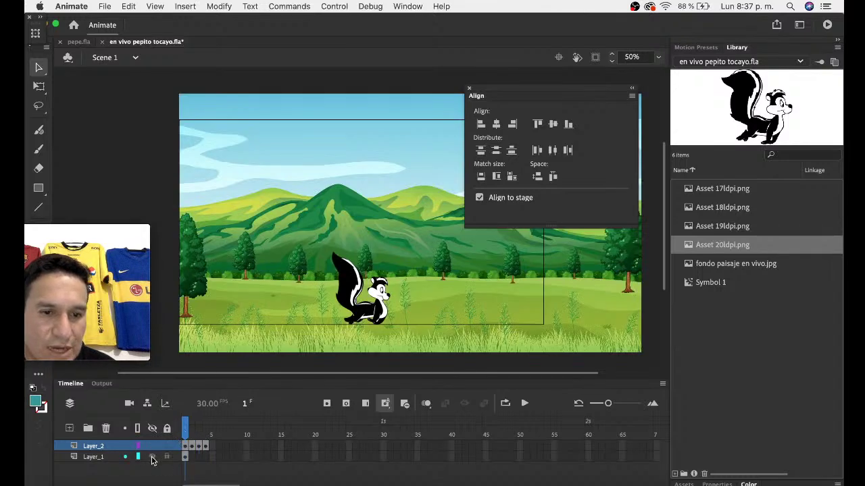
- Hide Layer_1's background to preview the skunk frames, then show it again
left_click(152, 457)
key("Return")
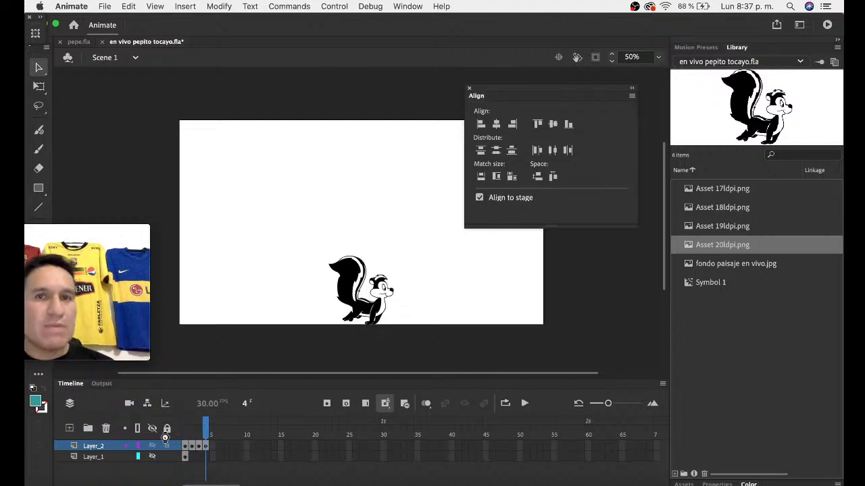
left_click(152, 457)
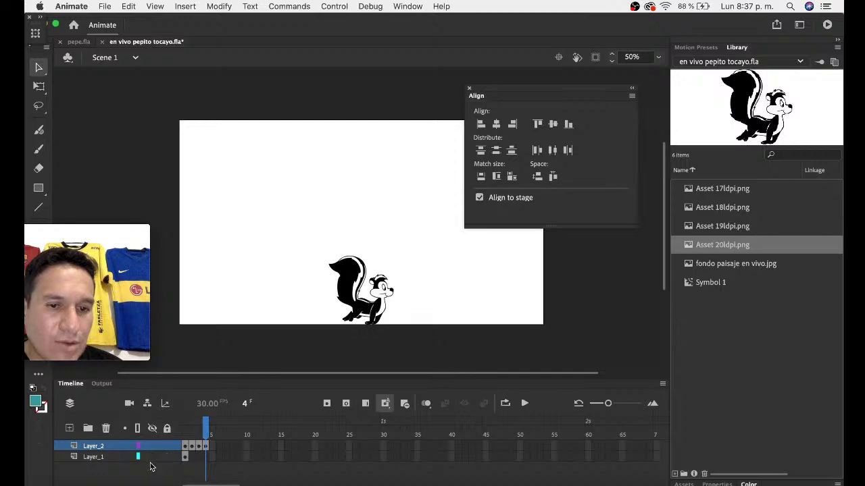
left_click(110, 228)
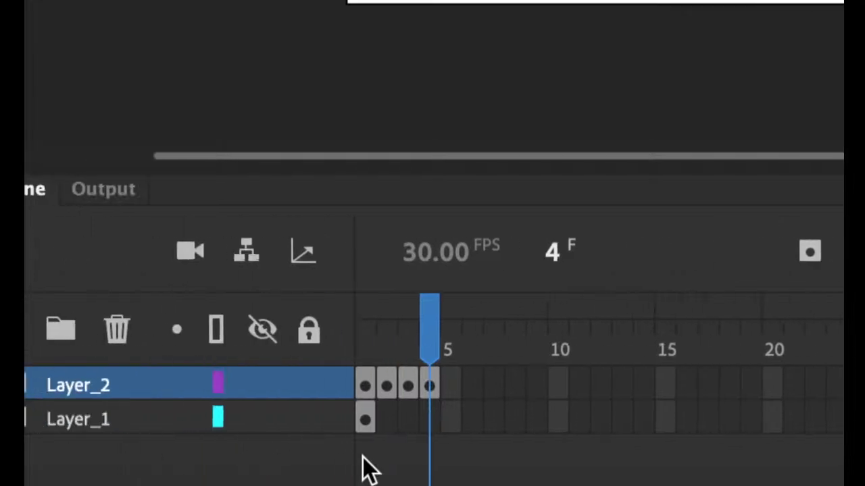
- Extend Layer_1 through frame 4 and align the background's left edge with the stage
left_click(431, 424)
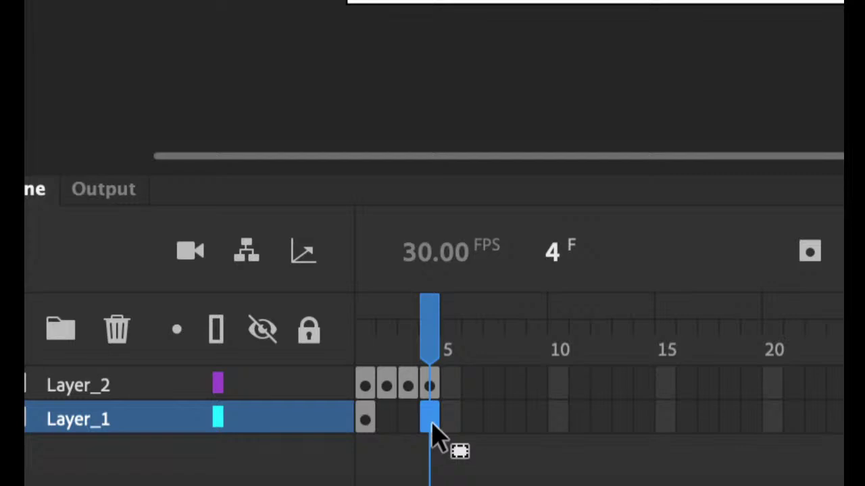
key("F5")
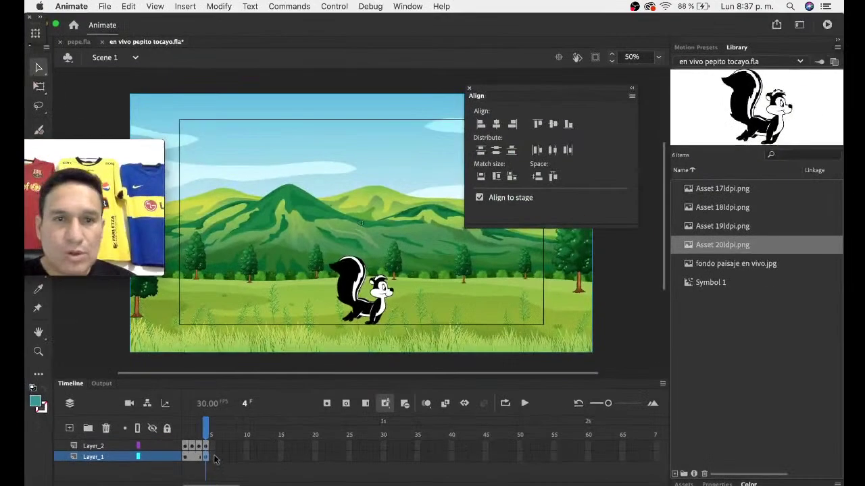
left_click_drag(514, 95, 602, 91)
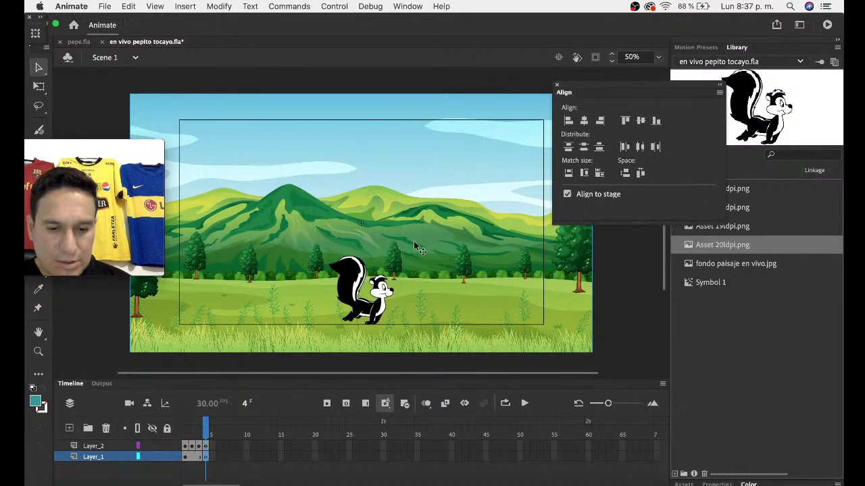
key("ctrl+alt+1")
- Scrub the skunk frames, dock the Align panel beside the Library, and select background frame 4
left_click(208, 432)
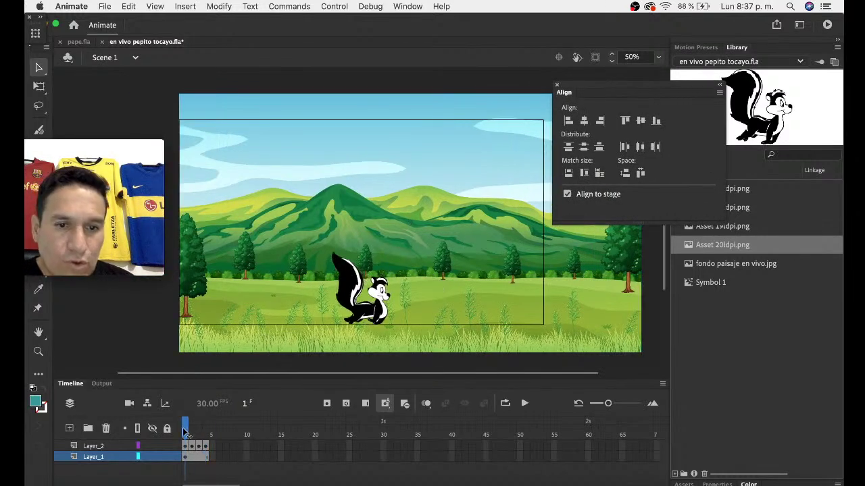
left_click_drag(208, 433, 198, 433)
mouse_move(200, 434)
left_mouse_down()
mouse_move(186, 436)
mouse_move(199, 436)
left_mouse_up()
left_click_drag(573, 91, 772, 53)
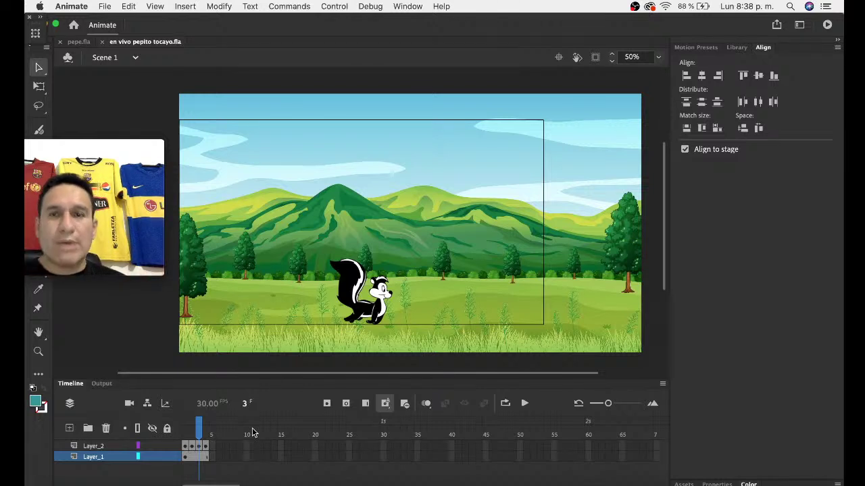
key("period")
left_click(208, 460)
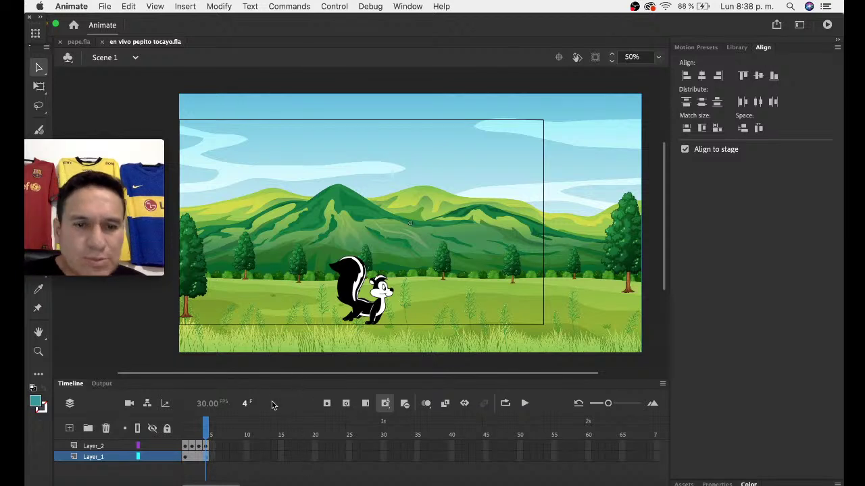
- Create a motion tween on Layer_1 and slide the landscape about 87 px left at frame 4
right_click(206, 460)
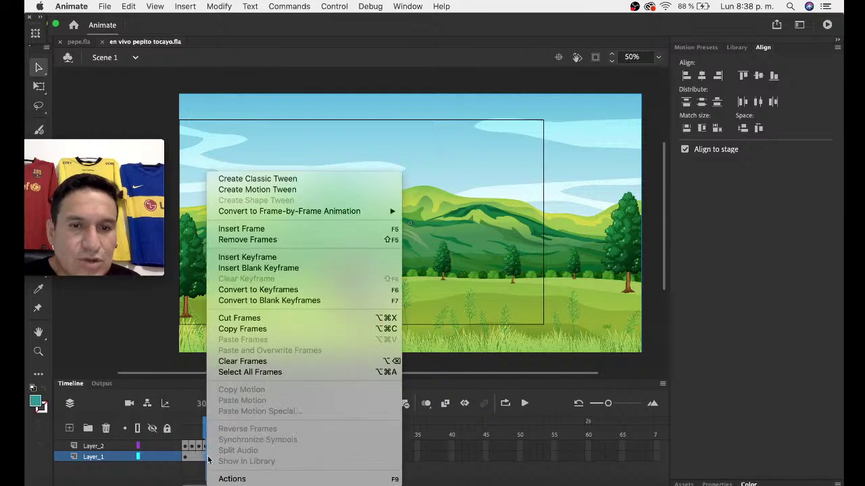
left_click(310, 193)
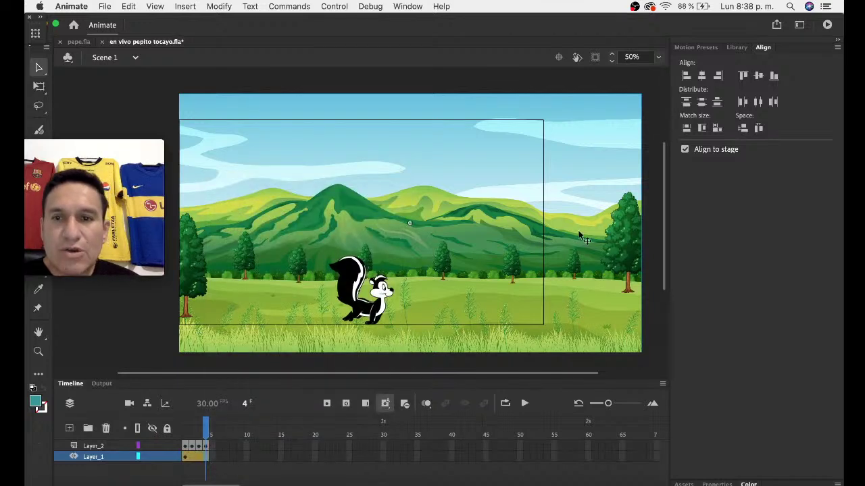
left_click_drag(592, 233, 500, 223)
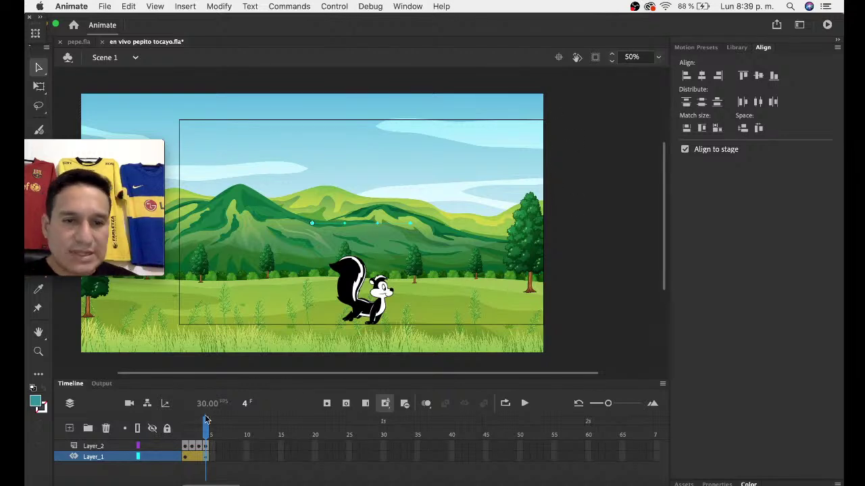
left_click_drag(206, 434, 184, 436)
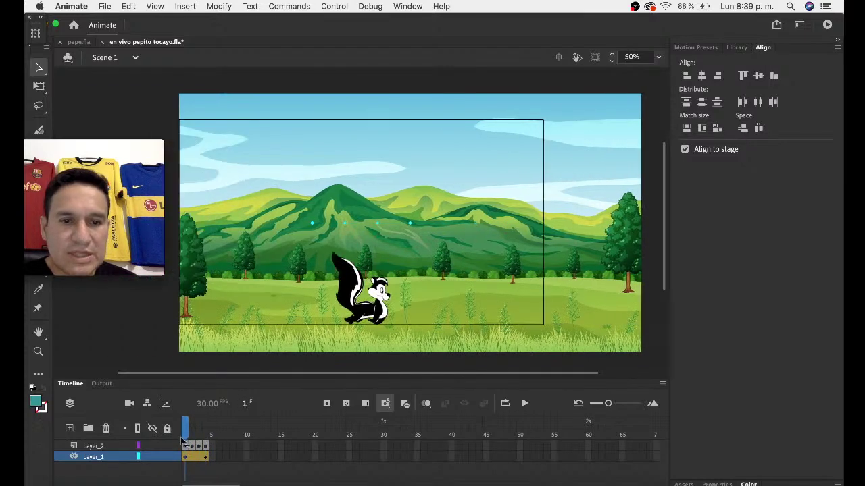
key("Return")
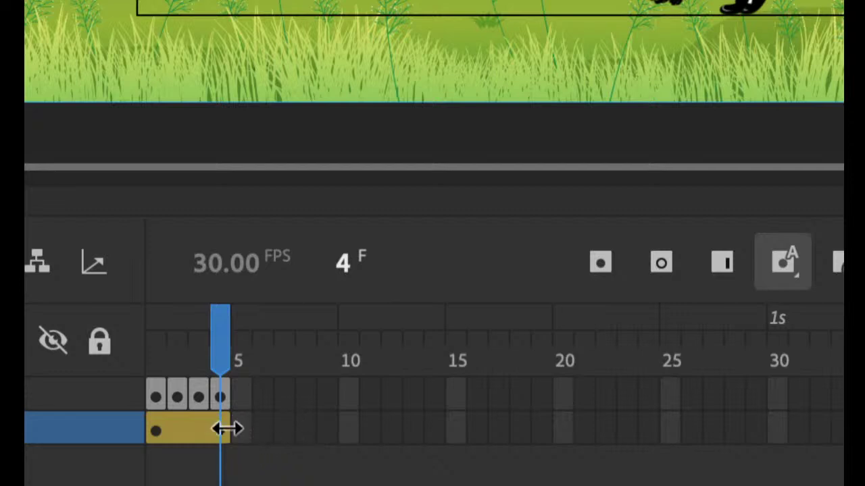
- Lengthen the background tween to about frame 29, then 60, then 100, playing each back
left_click_drag(228, 429, 777, 424)
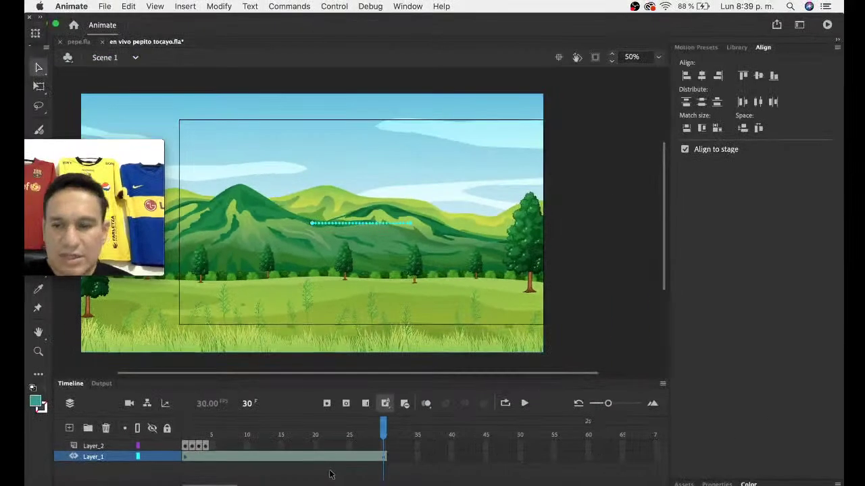
key("Return")
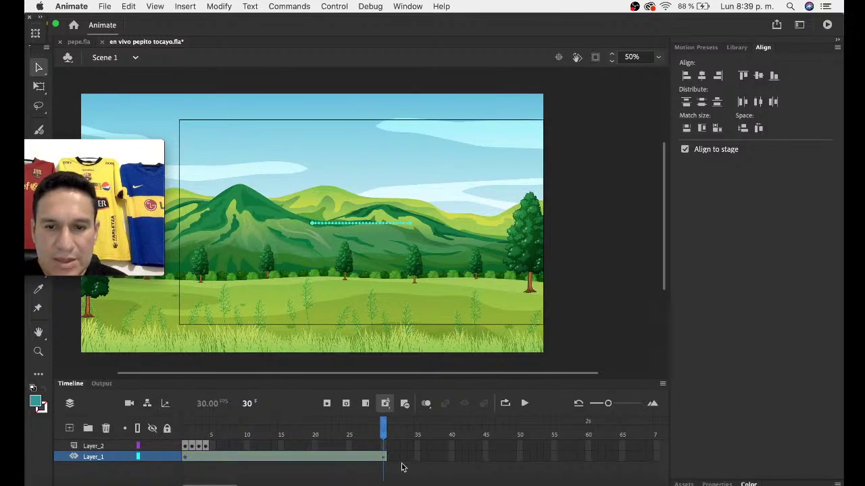
mouse_move(385, 458)
left_mouse_down()
mouse_move(600, 460)
mouse_move(588, 461)
left_mouse_up()
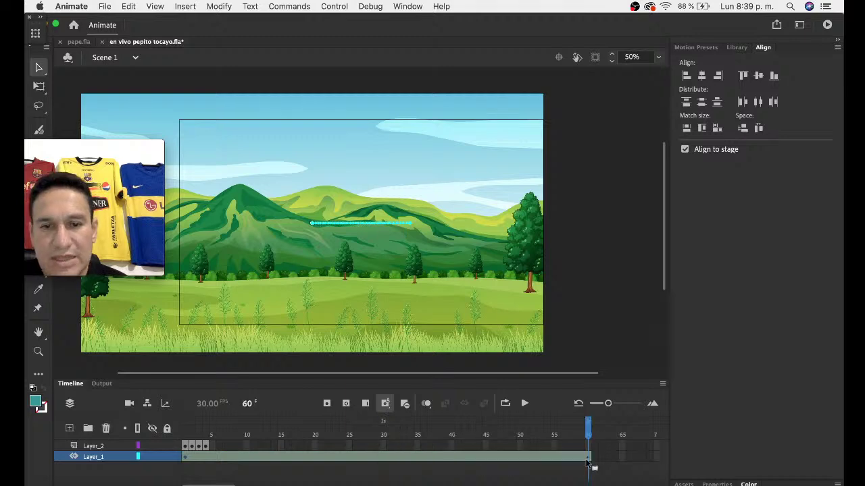
key("Return")
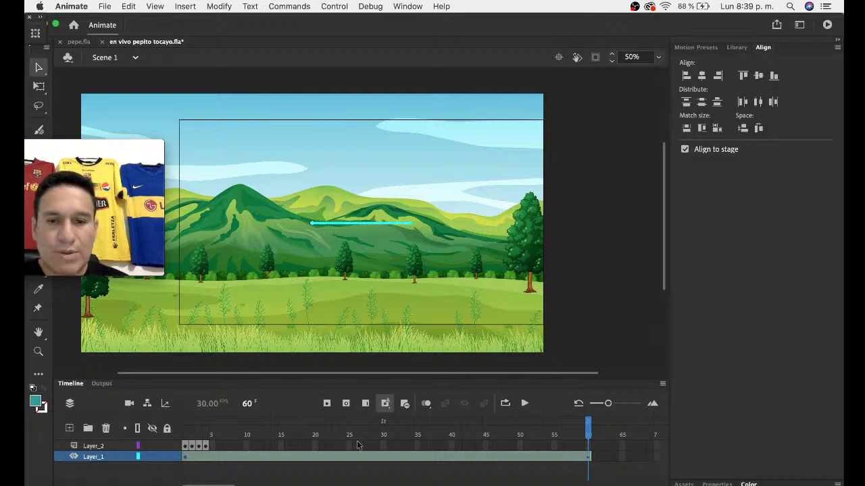
scroll(338, 452, "right", 5)
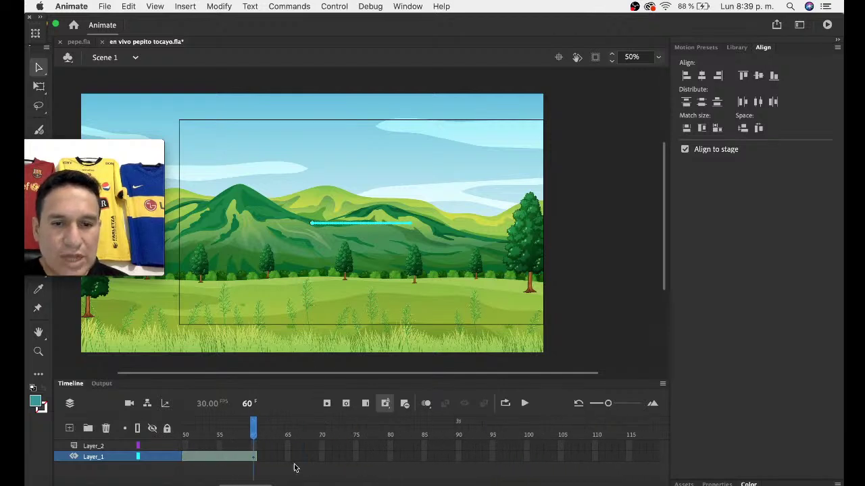
left_click_drag(277, 456, 529, 455)
scroll(362, 469, "left", 5)
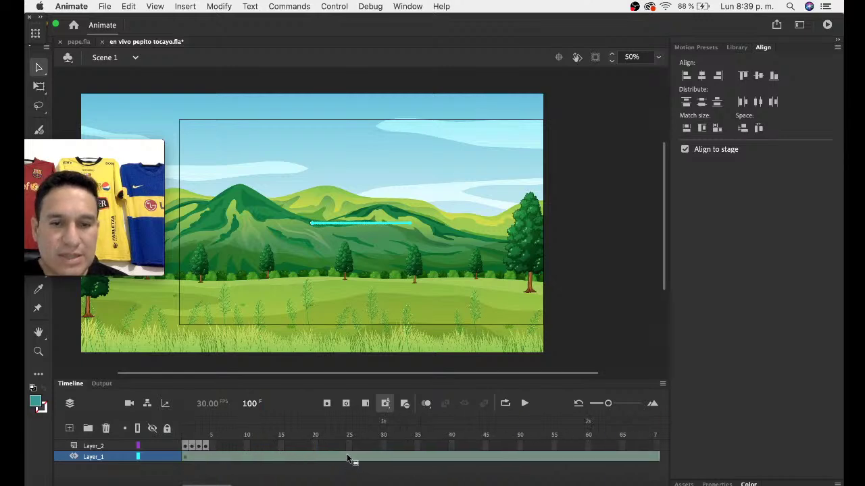
key("Return")
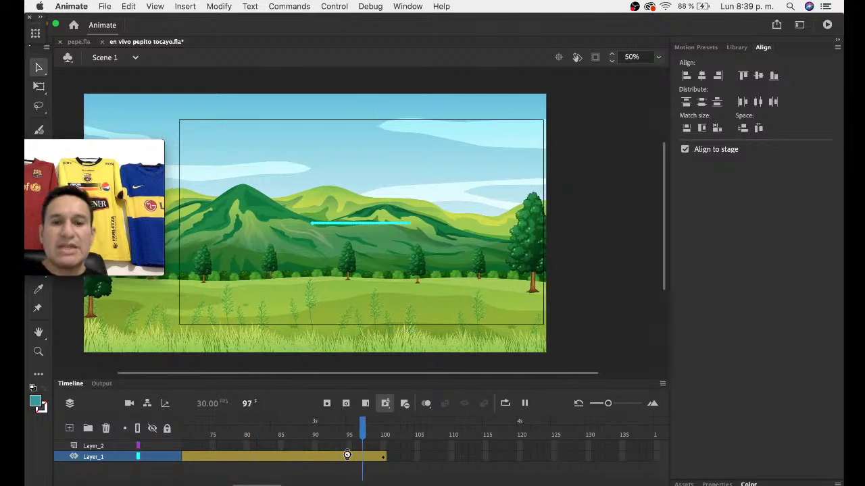
scroll(298, 439, "left", 5)
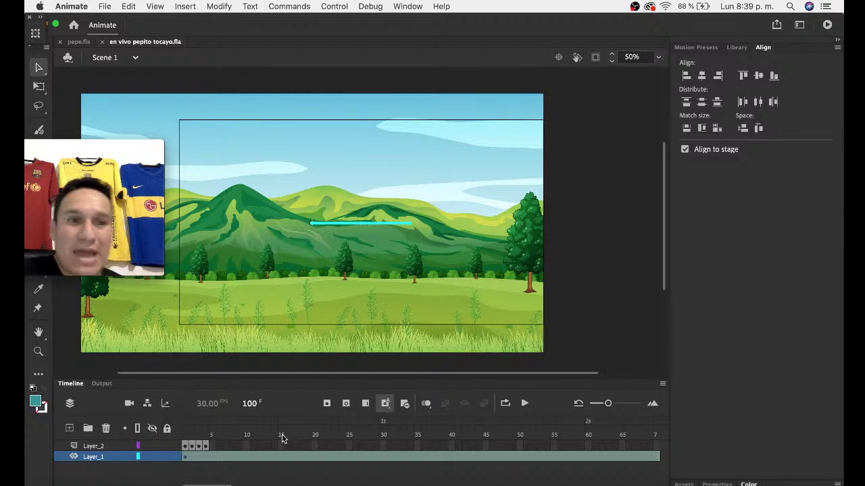
- Insert keyframes at frames 5 and 6 on Layer_2 for new skunk poses
left_click(185, 437)
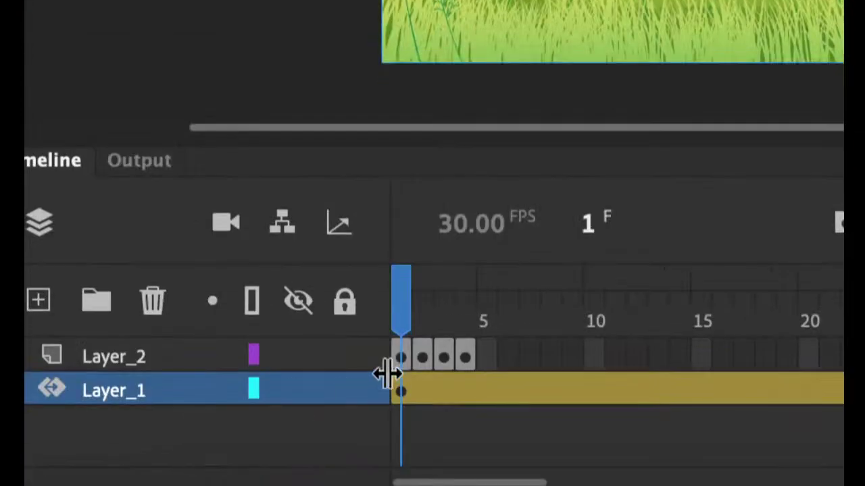
mouse_move(395, 301)
left_mouse_down()
mouse_move(459, 318)
mouse_move(465, 309)
left_mouse_up()
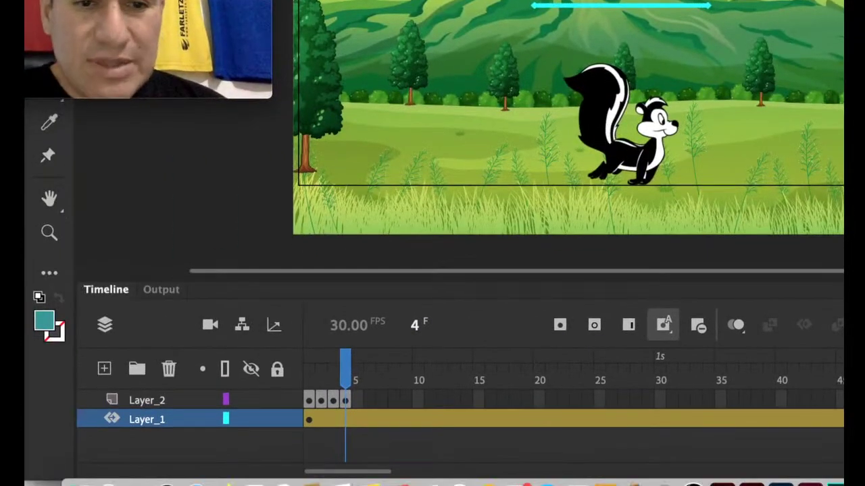
left_click(345, 398)
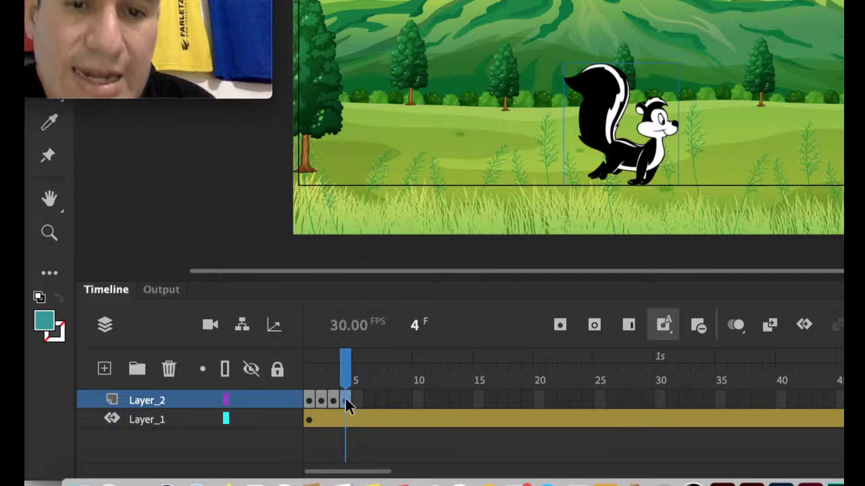
key("F6")
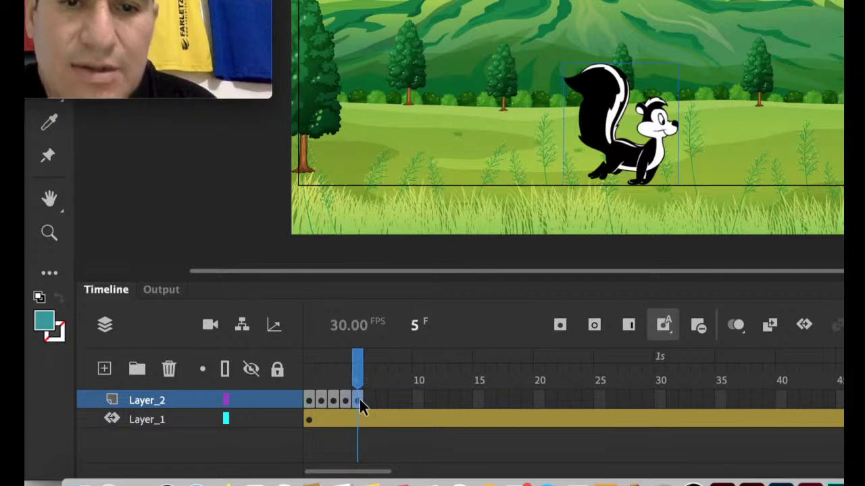
left_click(332, 400)
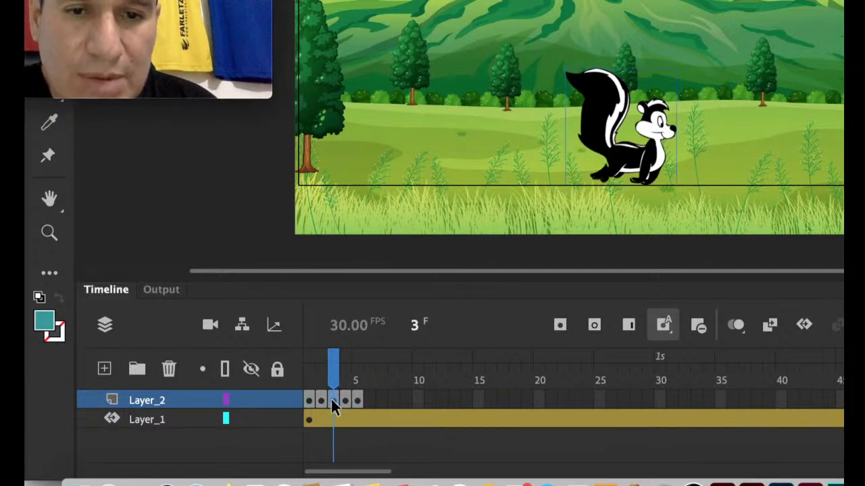
key("F6")
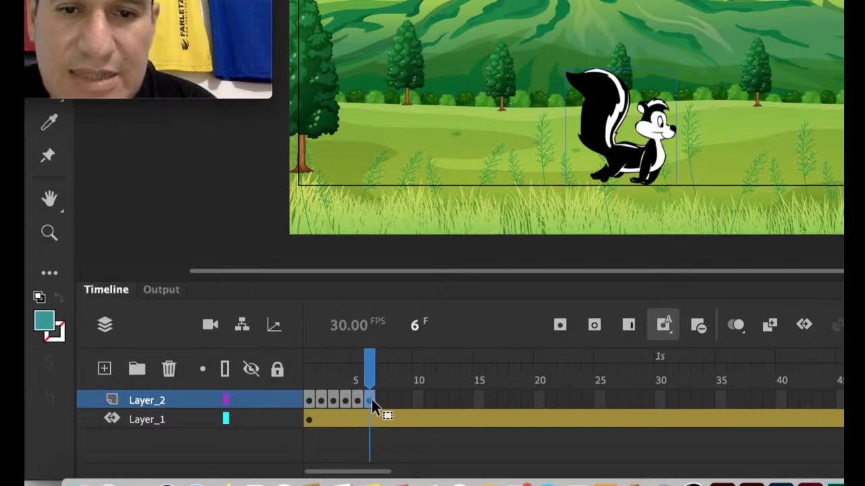
- Add keyframes at frames 7 and 8 on Layer_2, comparing against earlier poses
left_click(321, 400)
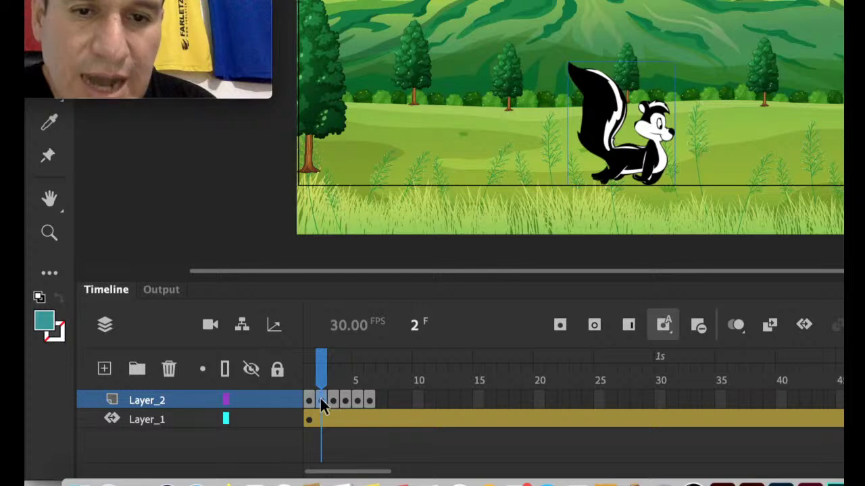
left_click(380, 400)
key("F6")
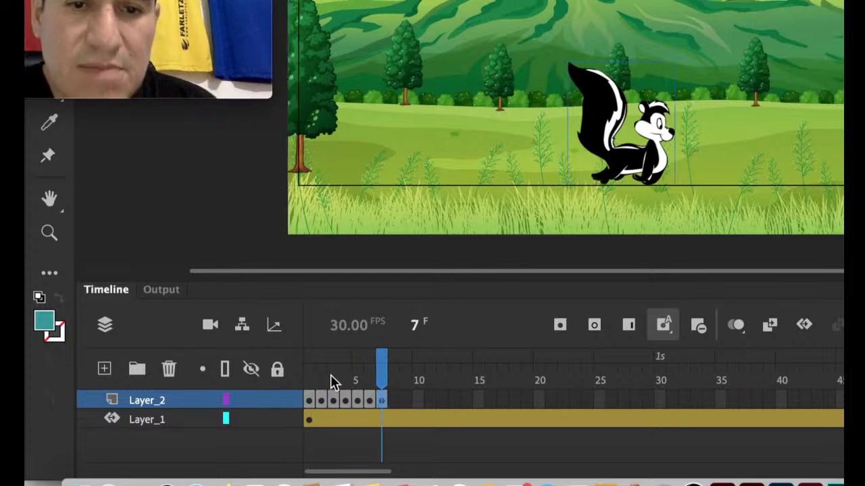
left_click(309, 399)
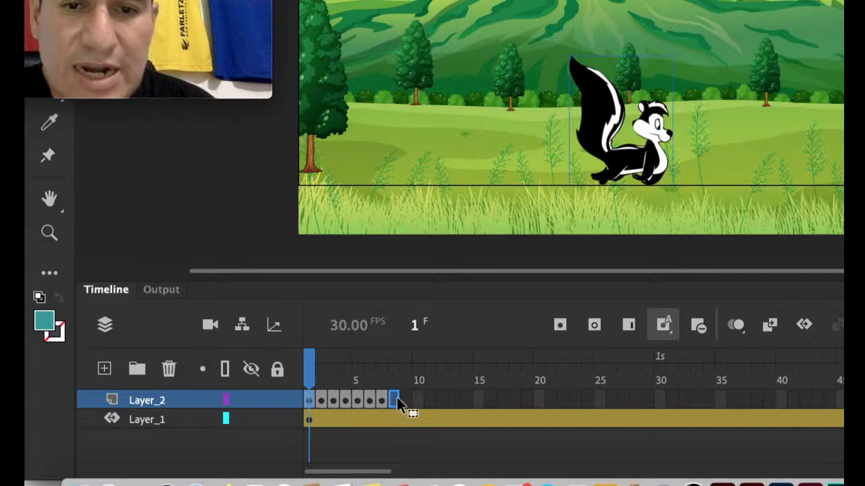
left_click(394, 400)
key("F6")
- Step through the skunk poses and play the eight-frame animation
left_click(305, 374)
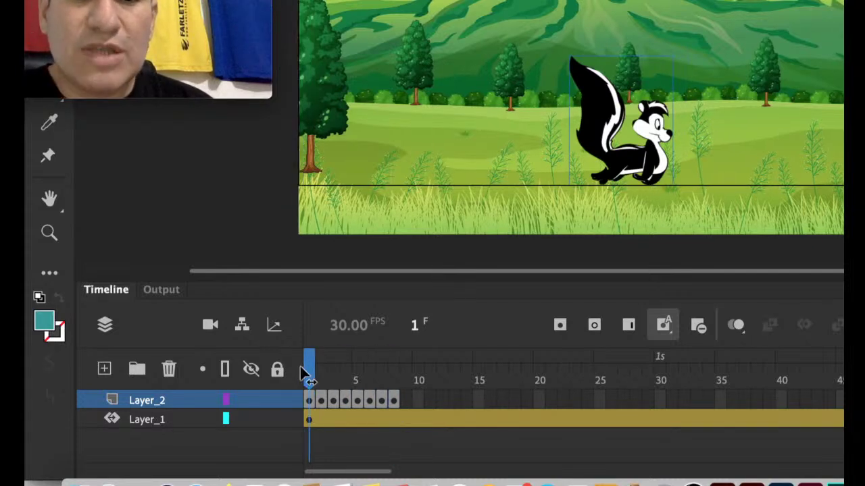
left_click(335, 376)
mouse_move(338, 373)
left_mouse_down()
mouse_move(394, 379)
mouse_move(304, 376)
mouse_move(406, 371)
mouse_move(293, 359)
left_mouse_up()
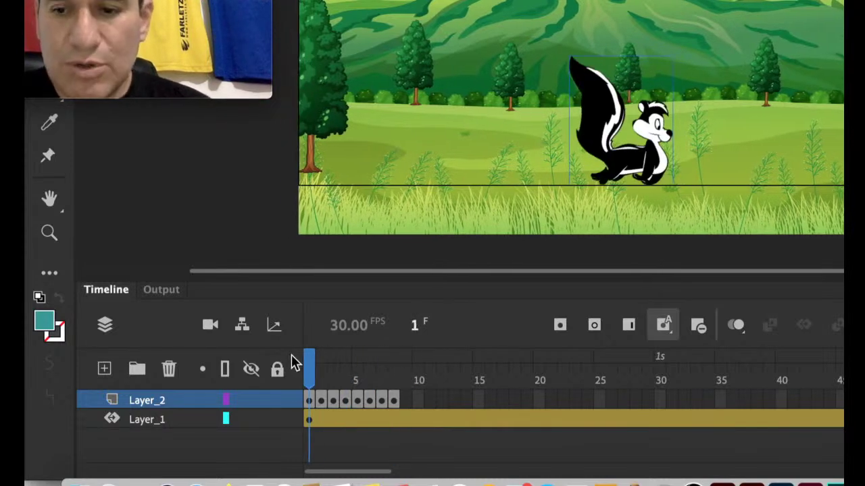
key("Return")
key("Return")
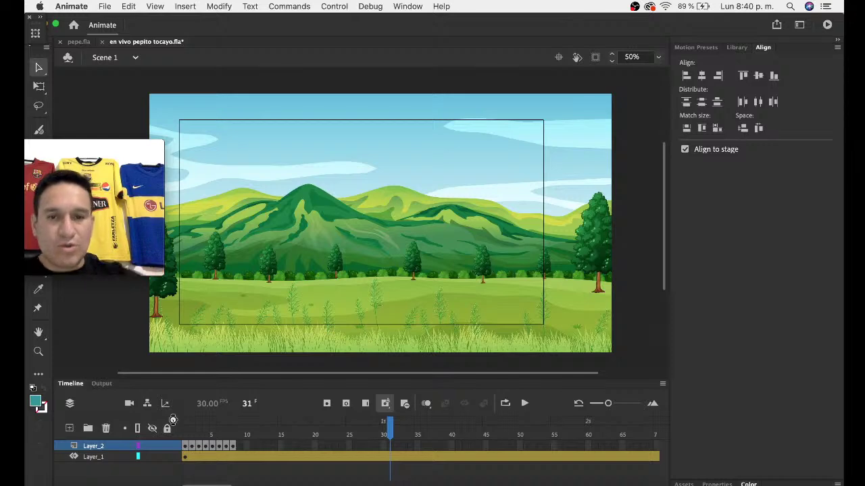
- Scrub back through the early skunk frames to check the motion, then save en vivo pepito tocayo.fla
left_click(383, 434)
mouse_move(383, 436)
left_mouse_down()
mouse_move(201, 436)
mouse_move(227, 433)
left_mouse_up()
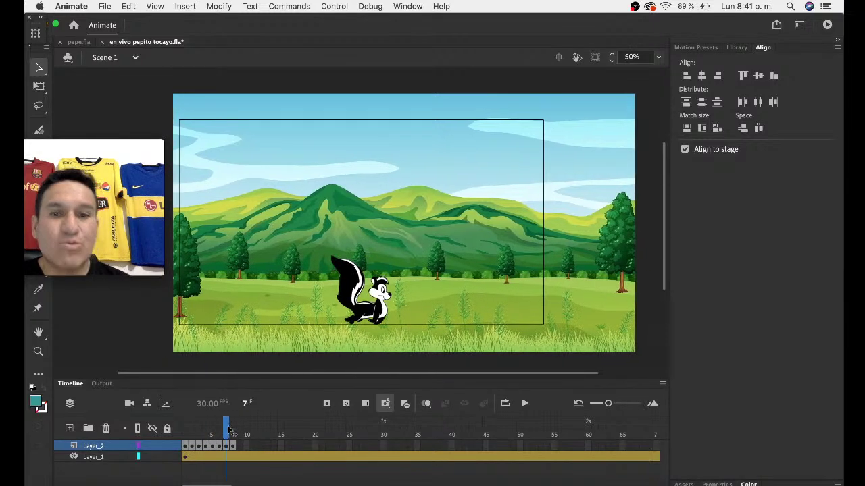
left_click_drag(228, 430, 167, 439)
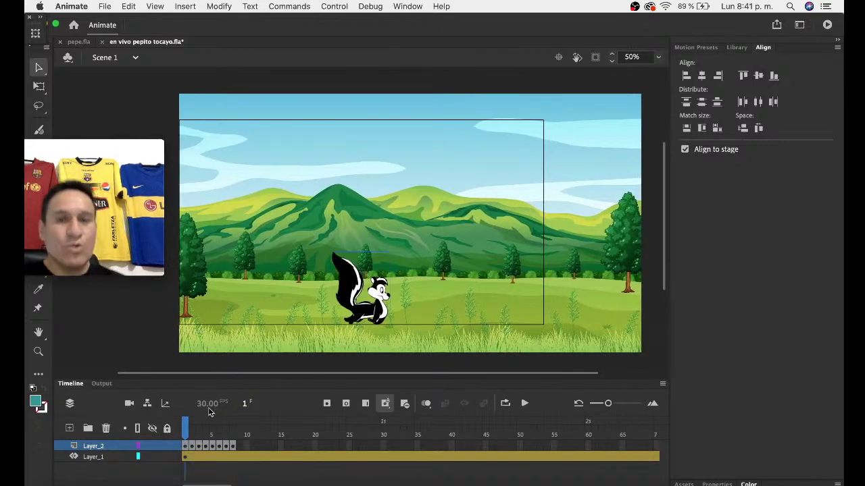
key("ctrl+s")
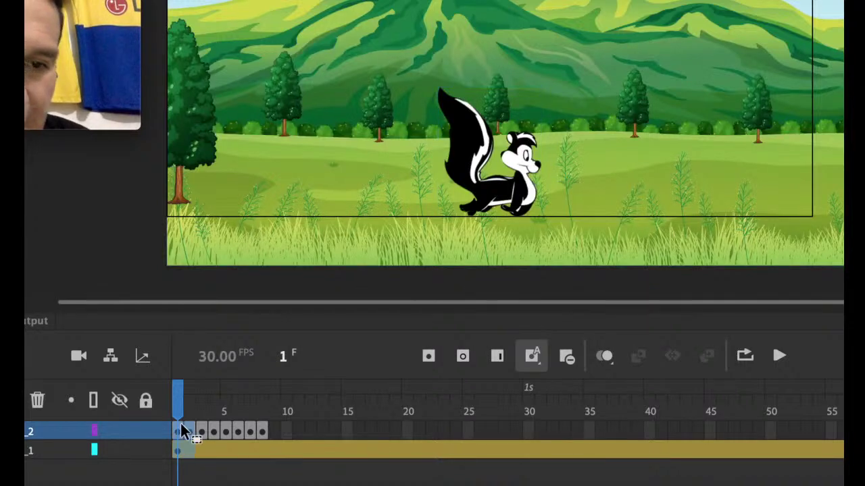
- Copy Layer_2's eight skunk frames to frames 9–16 and again to 17–24
left_click_drag(188, 448, 184, 431)
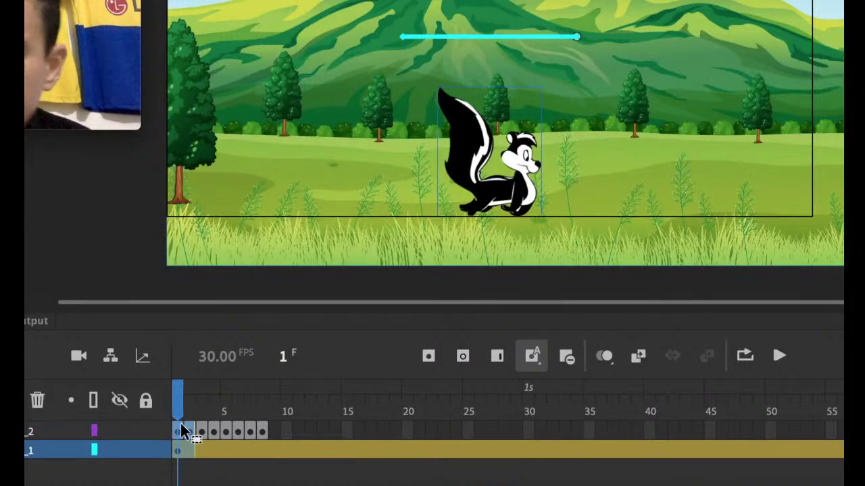
left_click(184, 431)
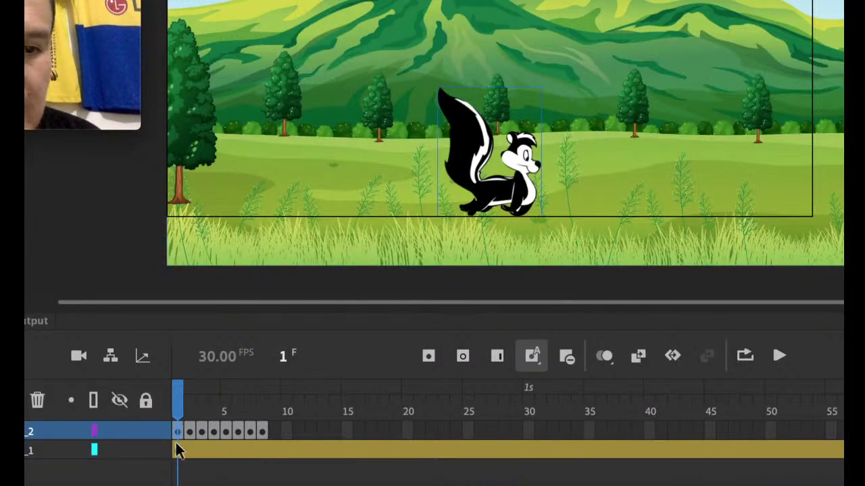
left_click(265, 430, "shift")
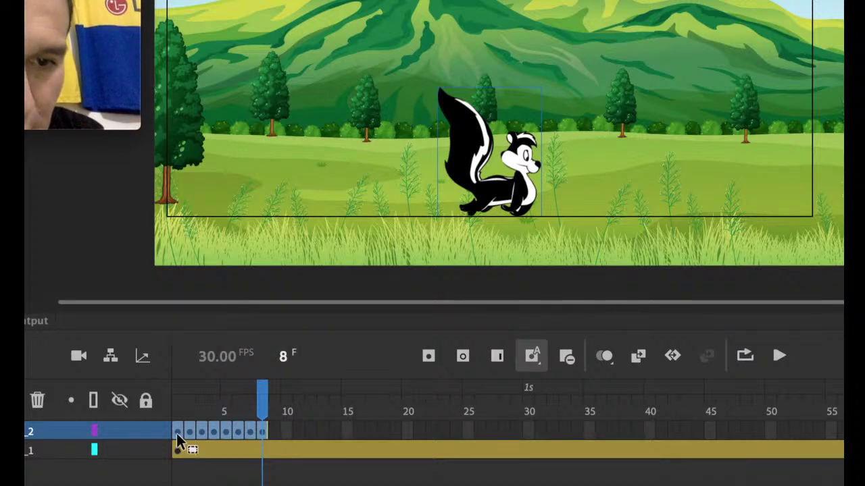
left_click_drag(176, 433, 273, 428)
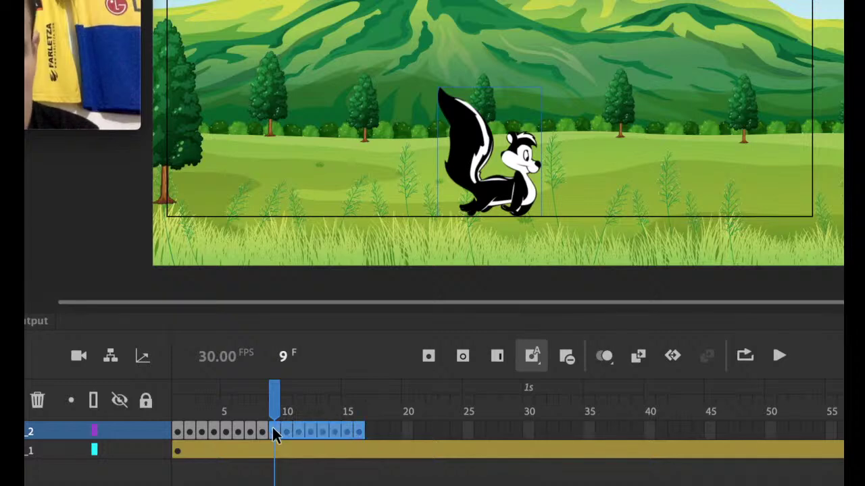
left_click_drag(271, 426, 373, 426)
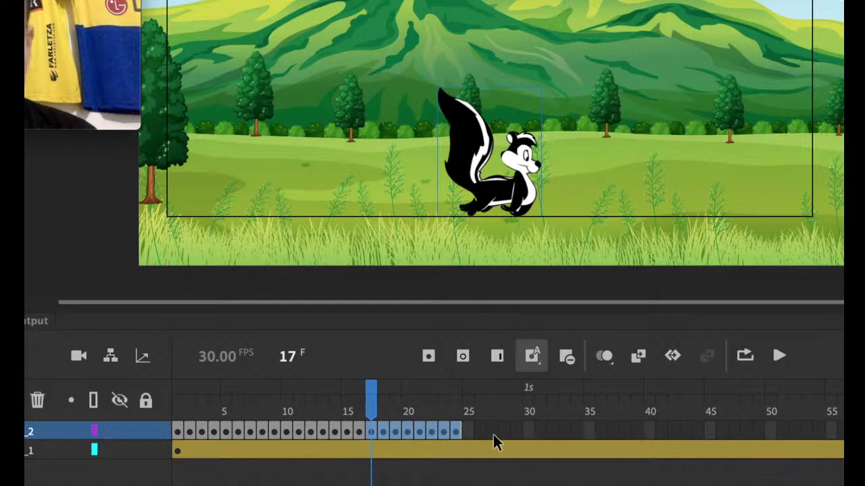
- Duplicate the 24-frame skunk cycle to frames 25–48, then extend the copies through frame 96
left_click(177, 438)
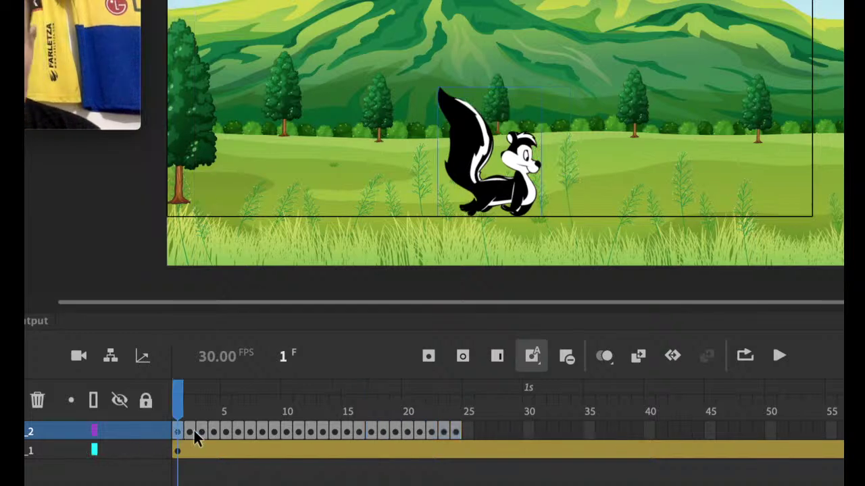
left_click(457, 432, "shift")
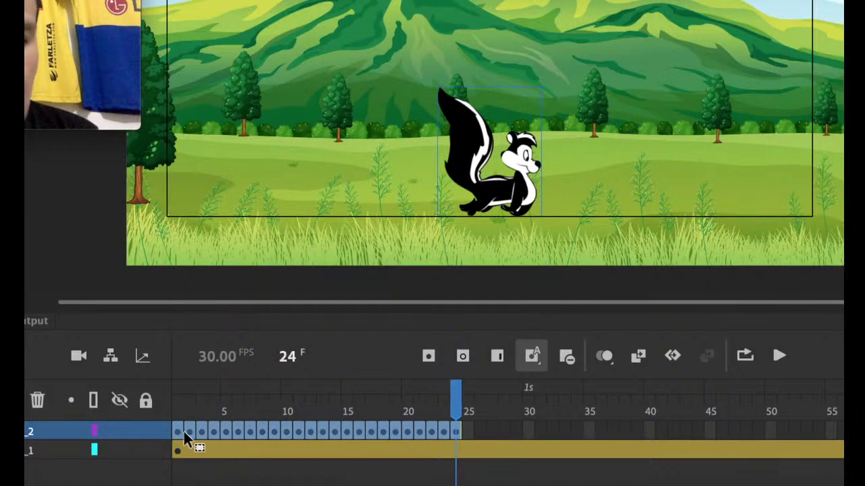
mouse_move(184, 432)
left_mouse_down()
mouse_move(473, 417)
mouse_move(466, 421)
left_mouse_up()
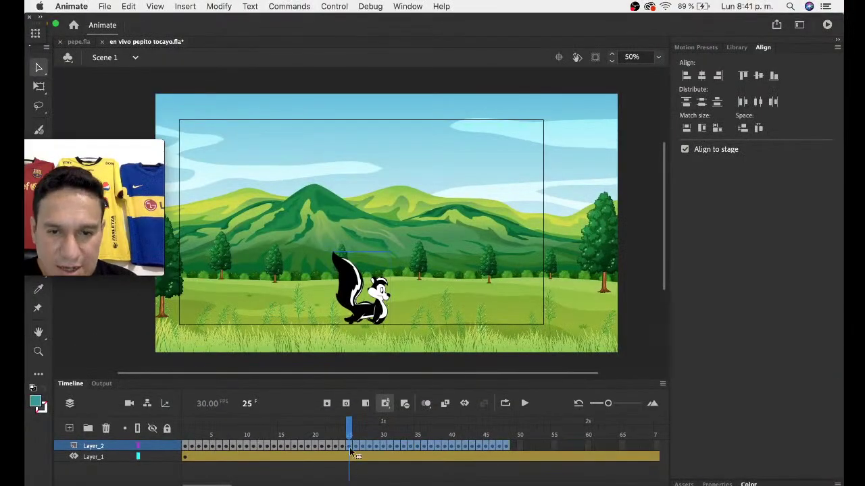
left_click(513, 447)
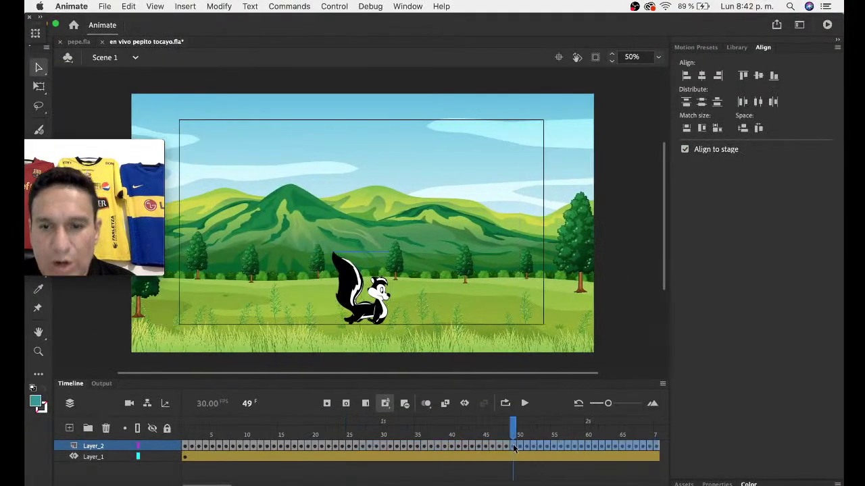
scroll(513, 448, "right", 5)
scroll(513, 448, "right", 3)
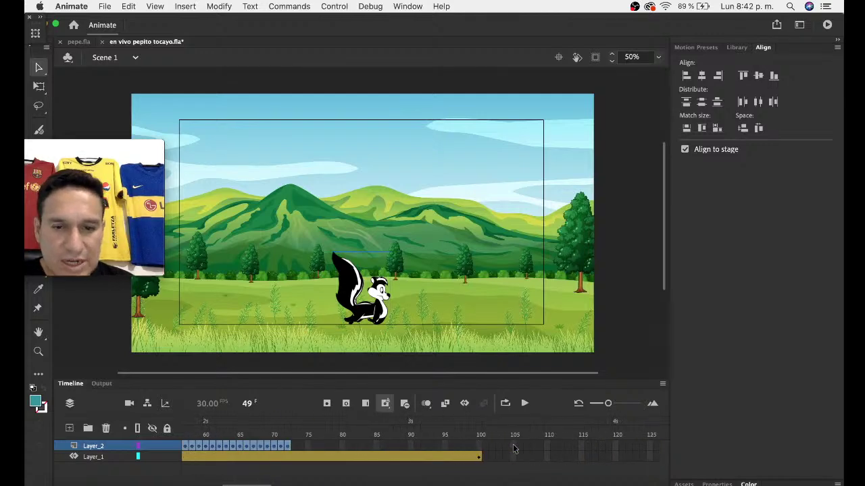
scroll(514, 448, "left", 4)
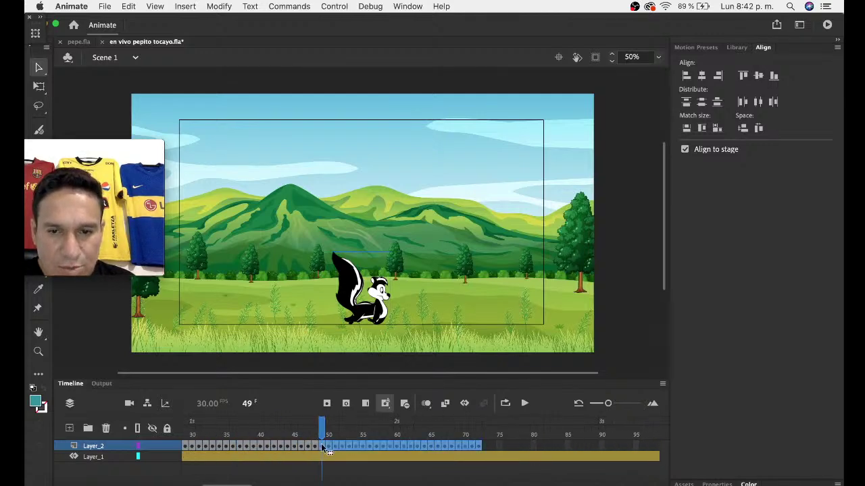
left_click_drag(323, 448, 490, 448)
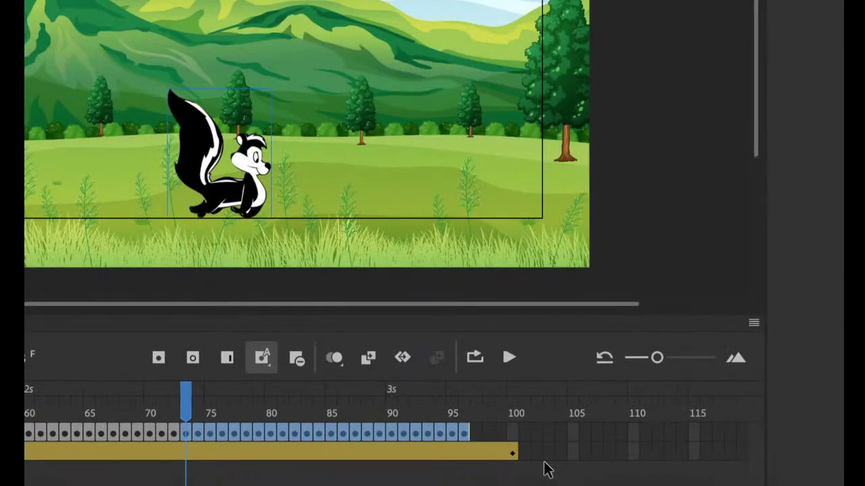
- Trim the landscape tween on Layer_1 to end at frame 96, then play and scrub back through the walk
left_click(518, 458)
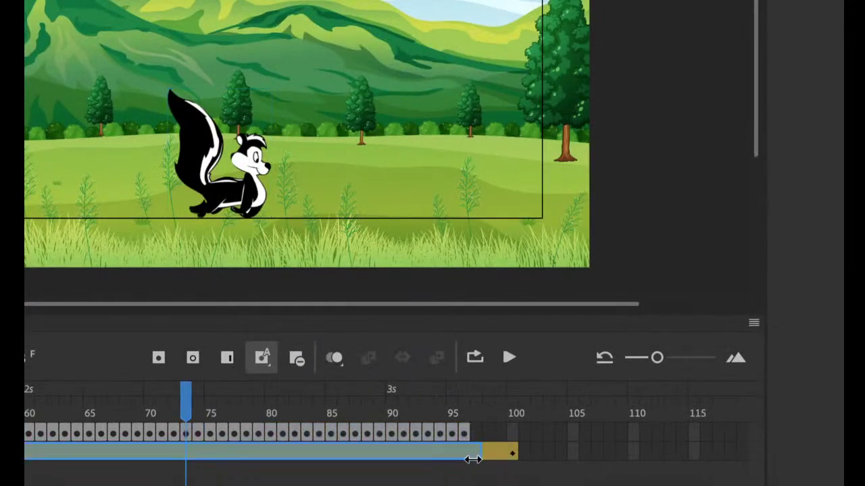
left_click_drag(466, 460, 466, 458)
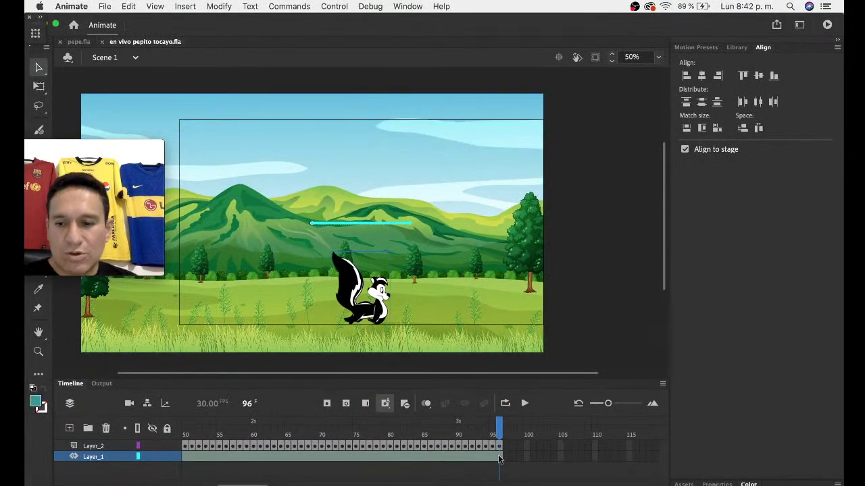
key("Return")
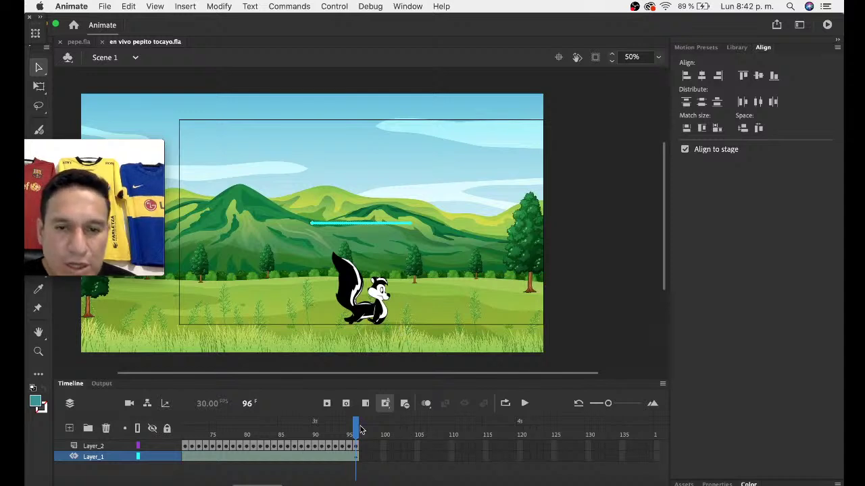
left_click_drag(356, 434, 346, 434)
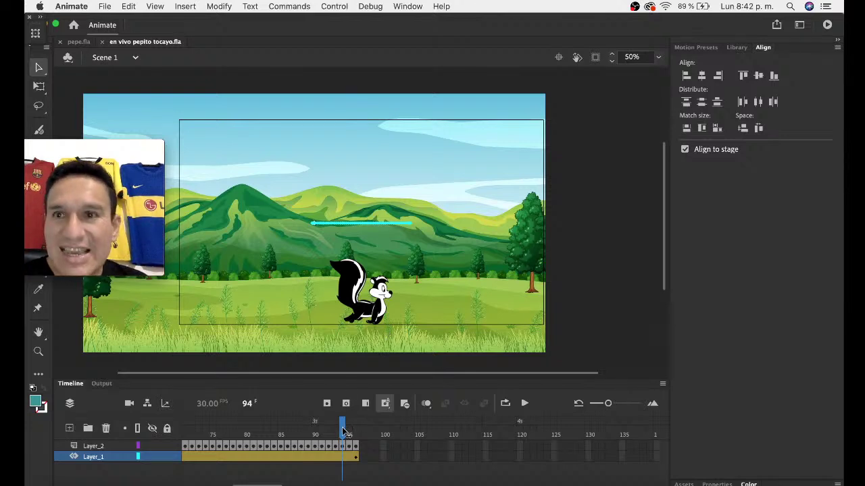
mouse_move(343, 433)
left_mouse_down()
mouse_move(190, 432)
mouse_move(307, 437)
left_mouse_up()
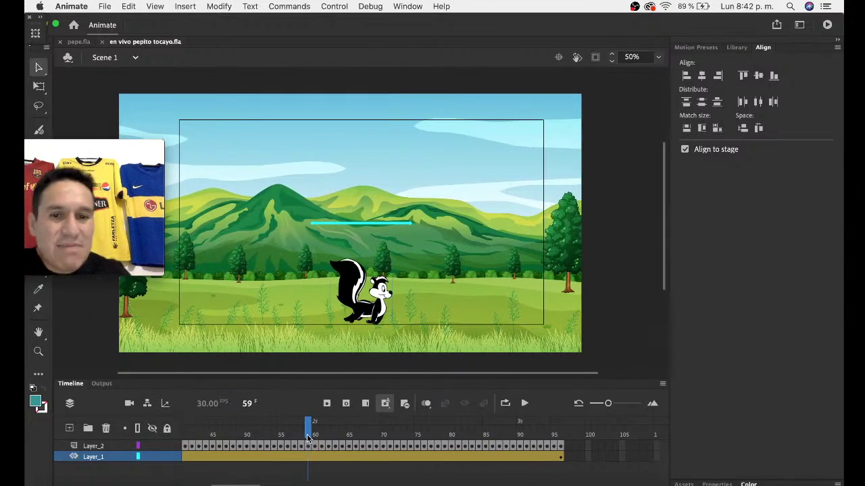
- Test-play the 96-frame skunk walk as a movie, close it, and switch to the YouTube Studio page
key("super+Return")
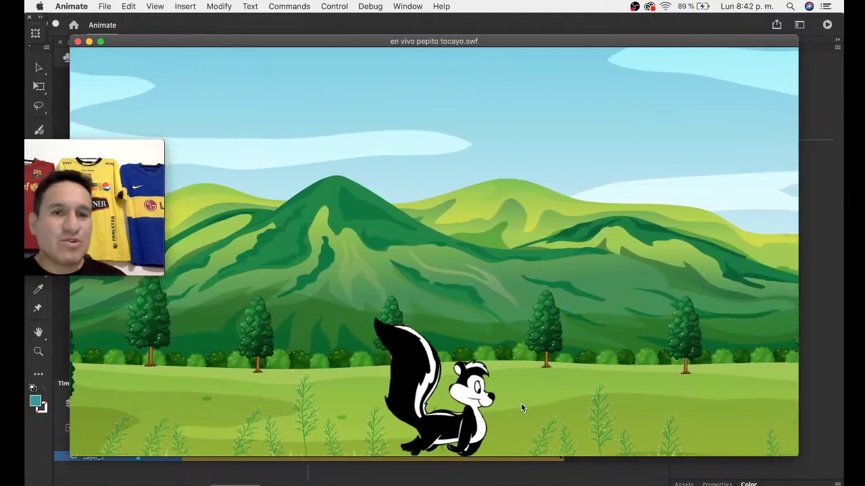
left_click(78, 43)
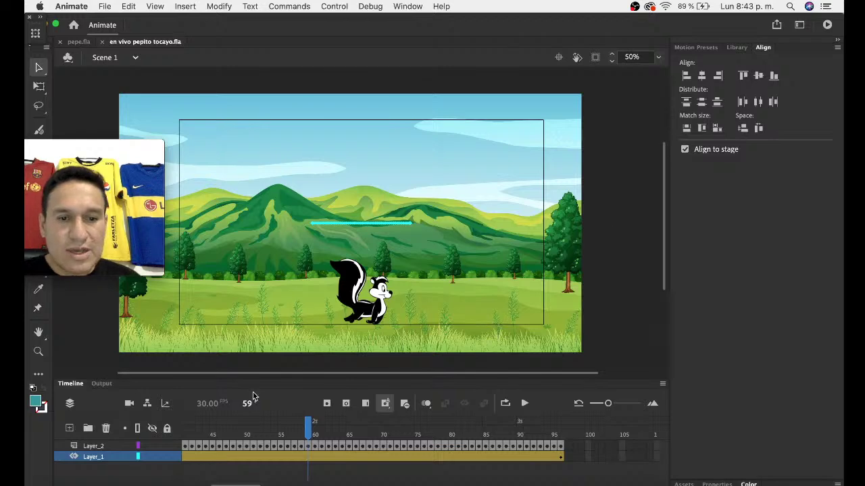
left_click(154, 482)
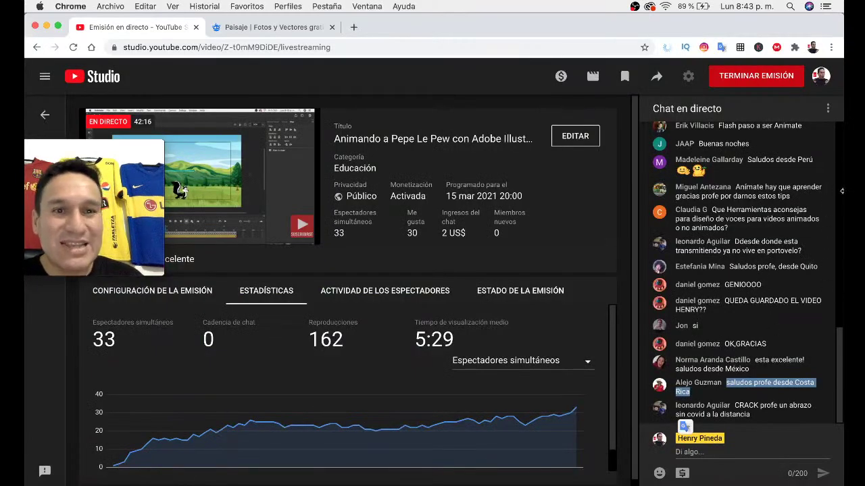
mouse_move(142, 145)
left_mouse_down()
mouse_move(245, 331)
mouse_move(244, 309)
left_mouse_up()
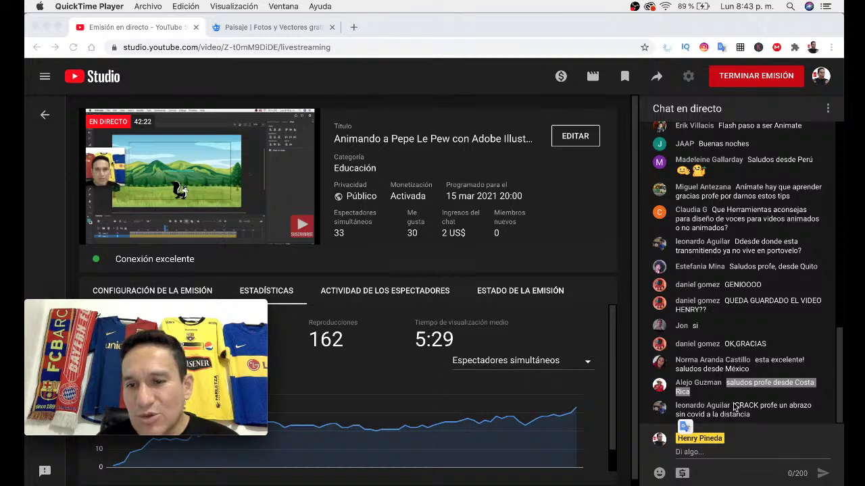
left_click(734, 405)
mouse_move(743, 409)
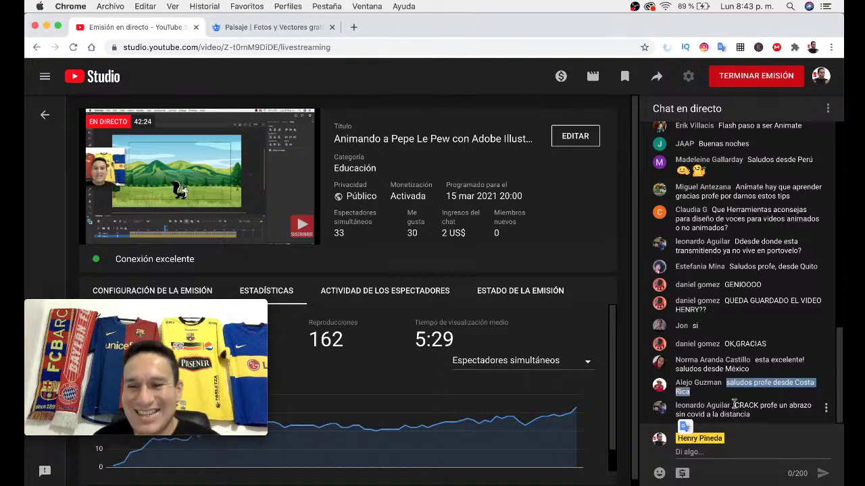
left_click(734, 406)
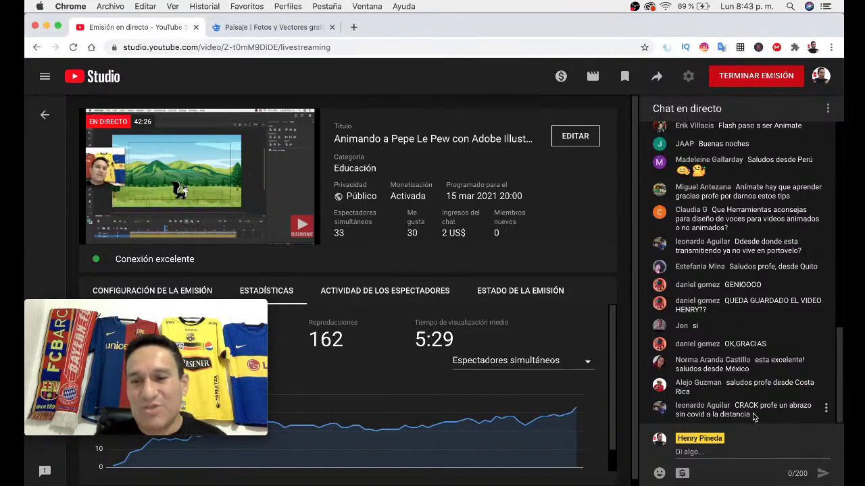
left_click_drag(748, 415, 736, 406)
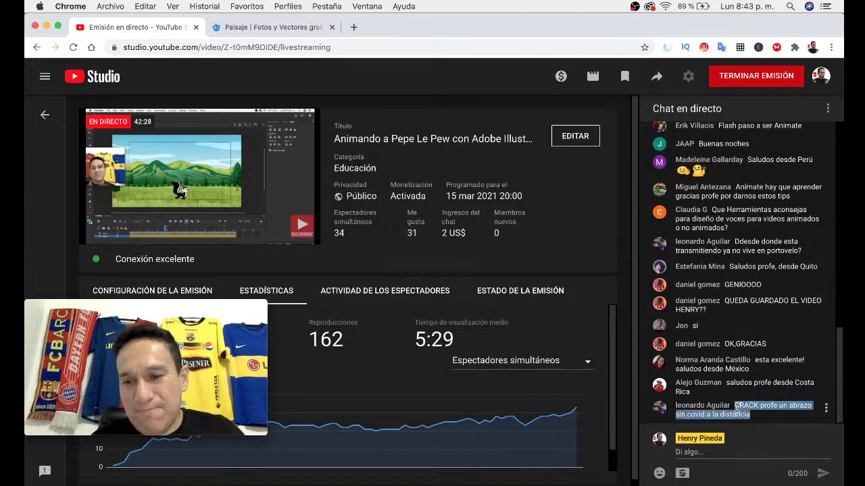
left_click(743, 408)
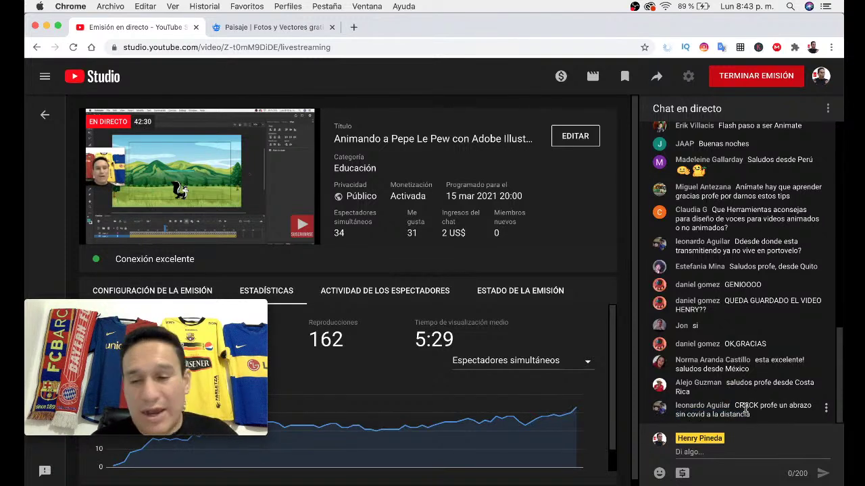
left_click_drag(735, 405, 755, 416)
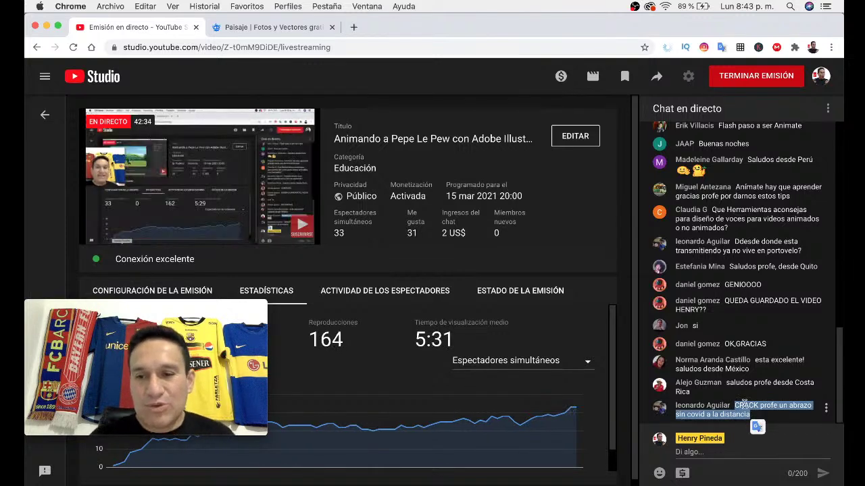
left_click(744, 405)
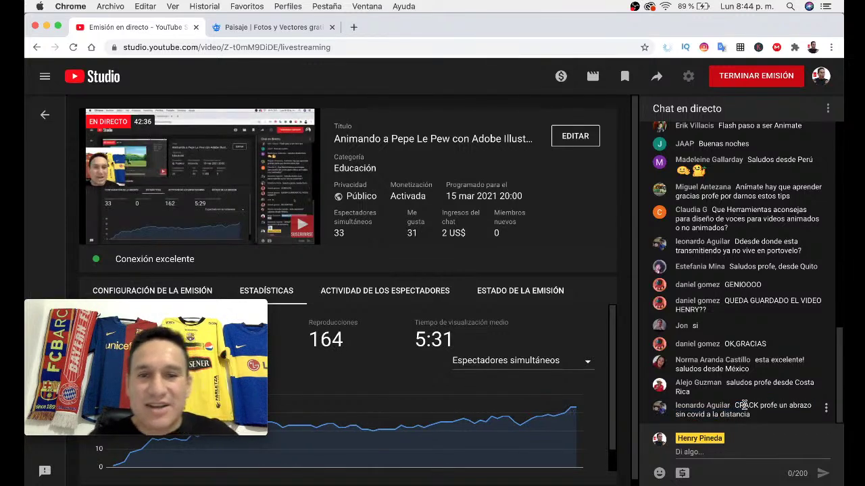
left_click_drag(735, 405, 755, 417)
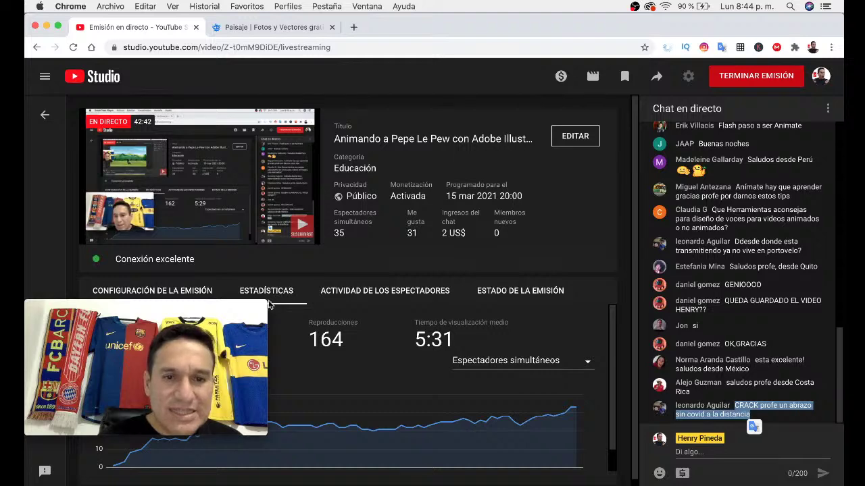
left_click_drag(265, 305, 594, 157)
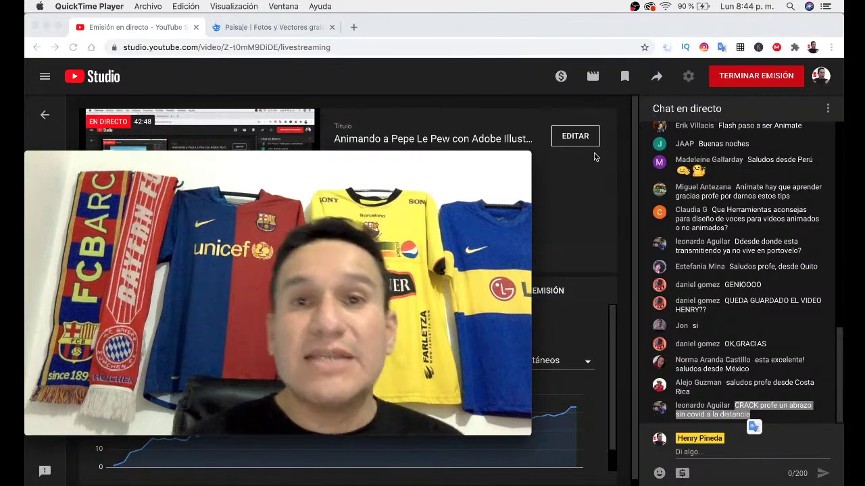
- Highlight and deselect the newer YouTube Studio live chat messages to read them
left_click(608, 178)
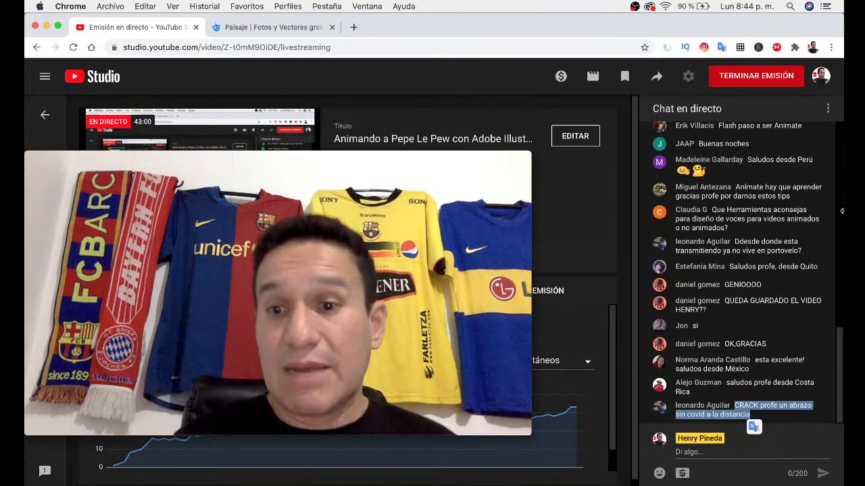
left_click(739, 407)
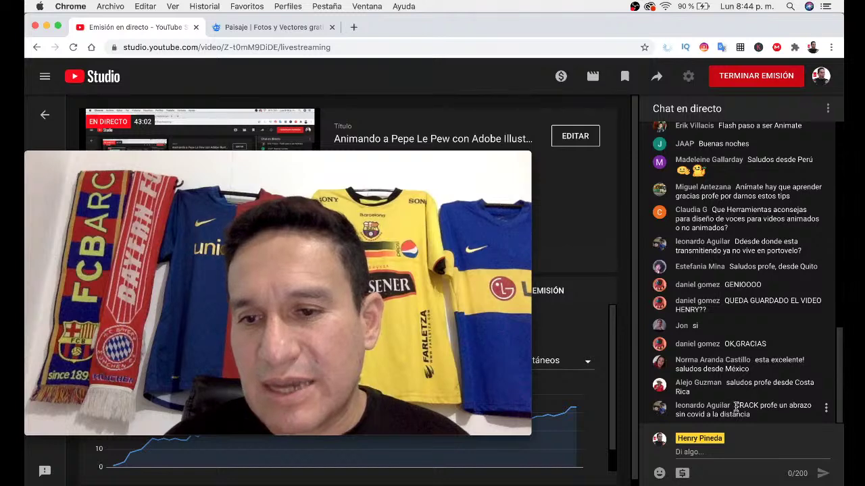
left_click_drag(740, 407, 750, 417)
left_click(750, 417)
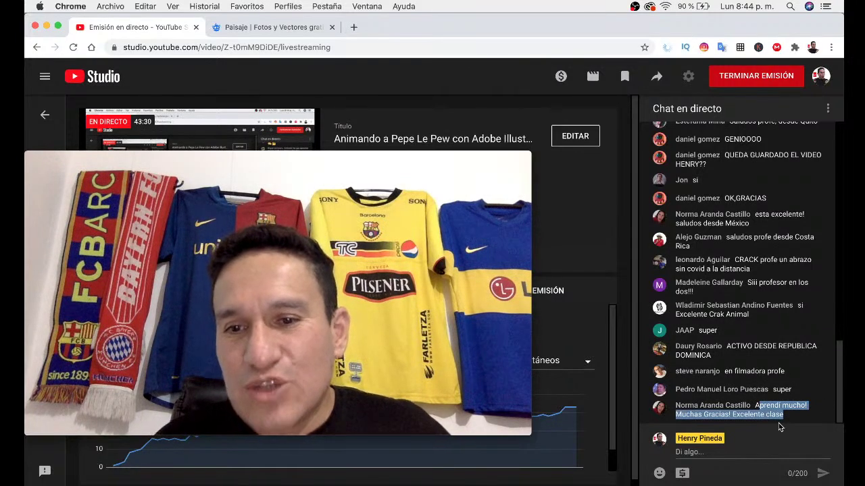
left_click(781, 391)
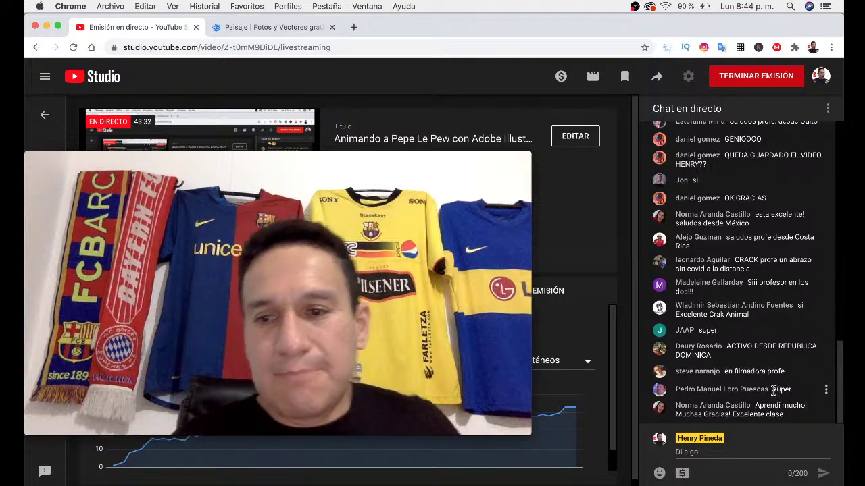
double_click(775, 390)
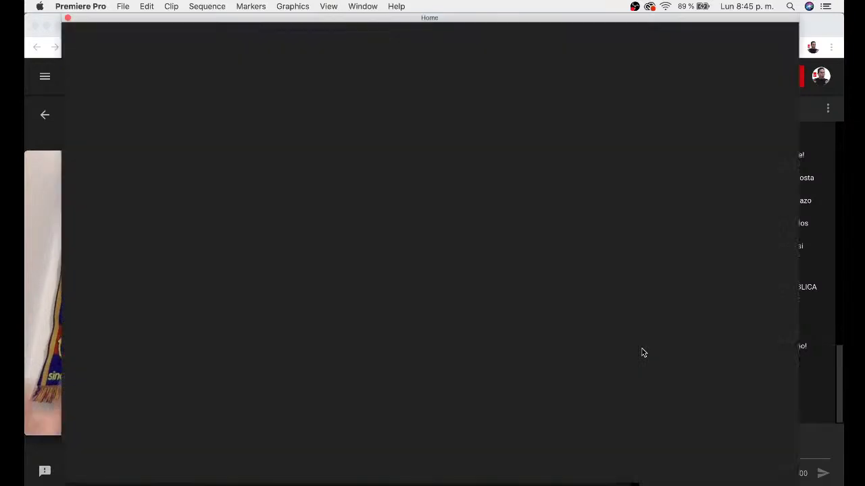
- Return to the live-stream page and highlight the latest chat greetings, including 'buenas noches profe!'
key("super+Tab")
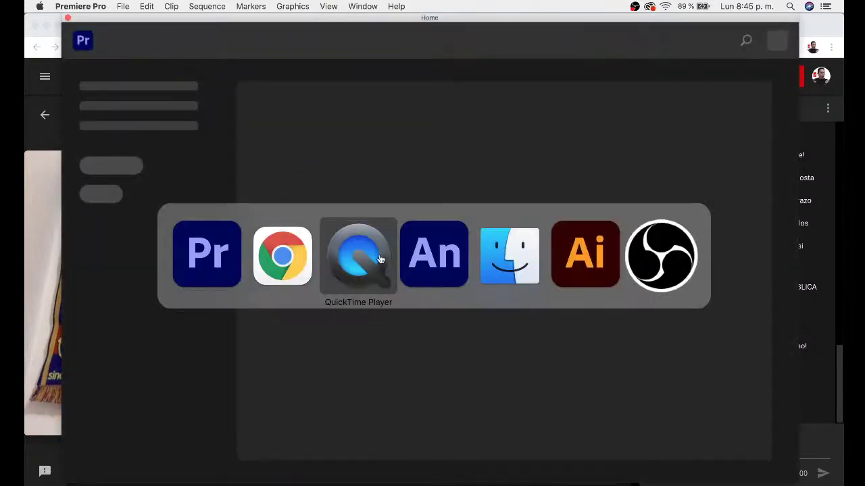
left_click(288, 258)
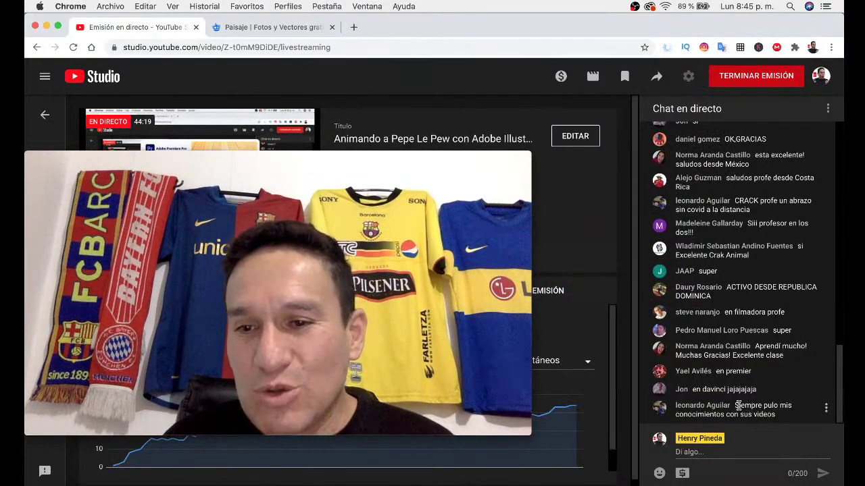
left_click_drag(738, 405, 783, 418)
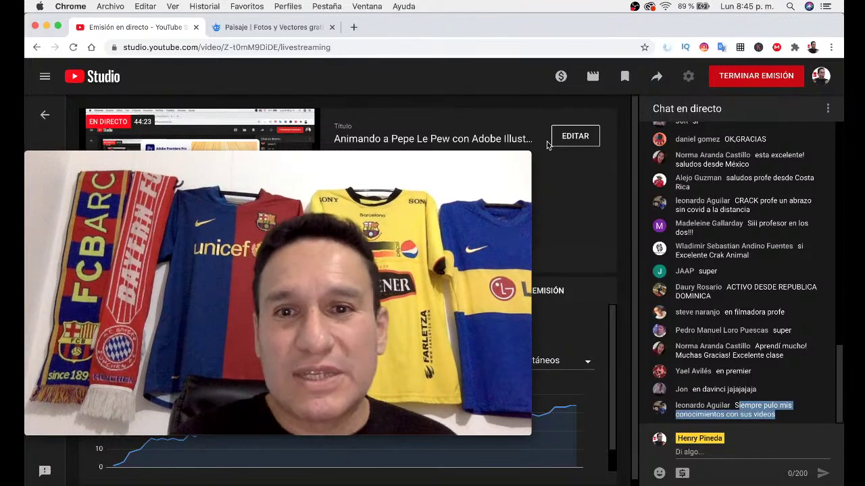
mouse_move(530, 155)
left_mouse_down()
mouse_move(407, 240)
mouse_move(402, 206)
mouse_move(558, 136)
left_mouse_up()
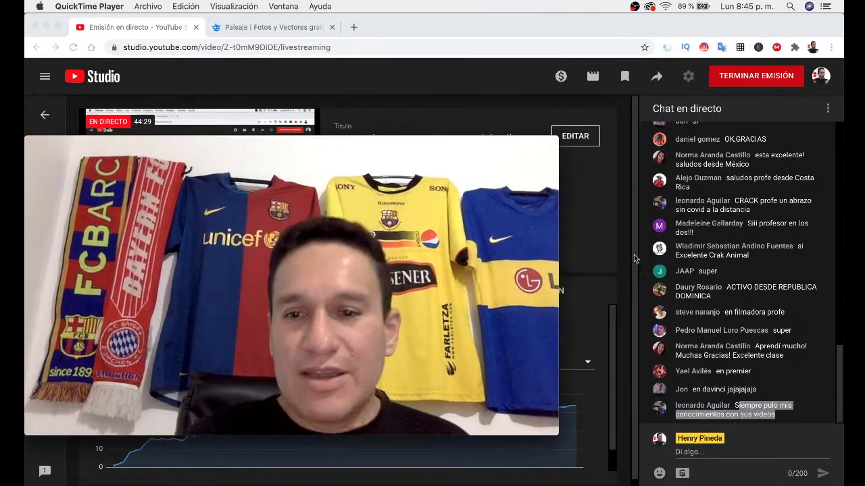
left_click(701, 475)
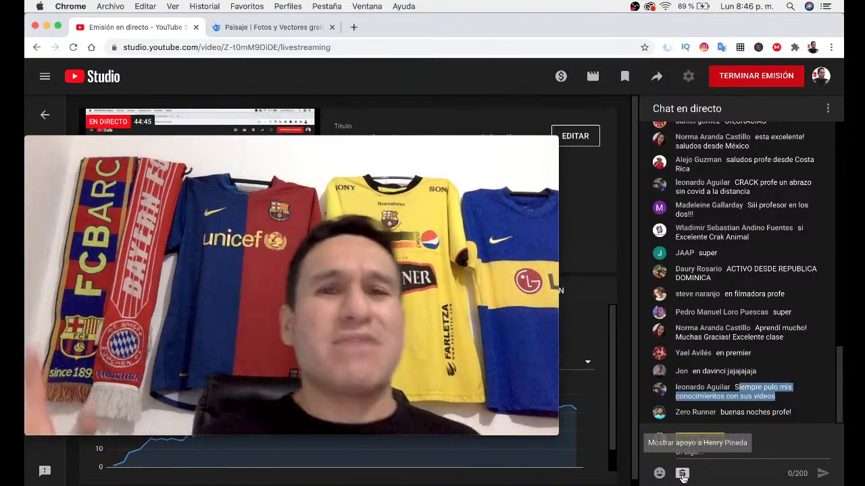
left_click(795, 417)
left_click_drag(792, 413, 719, 414)
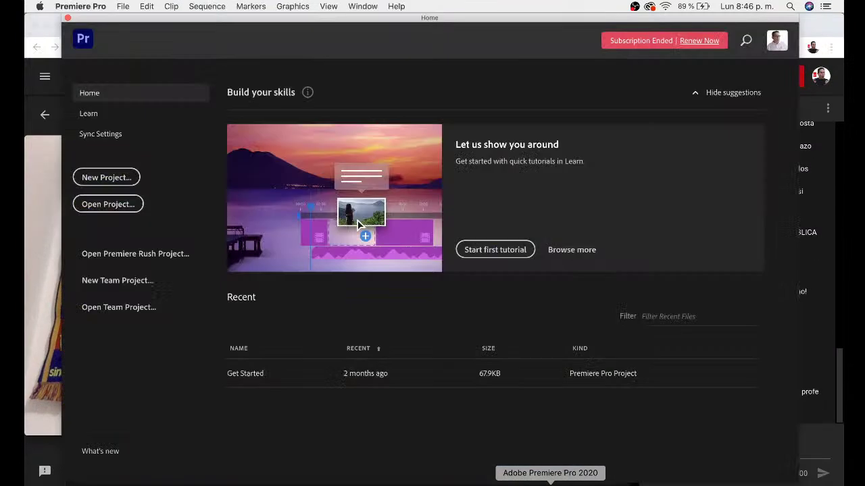
- Start a new Premiere Pro project with its location set to the Desktop 1x folder
left_click(549, 483)
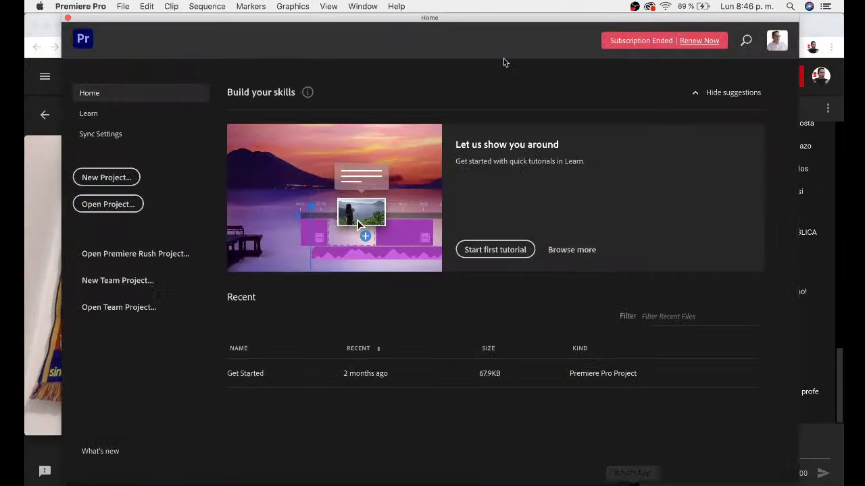
left_click(115, 180)
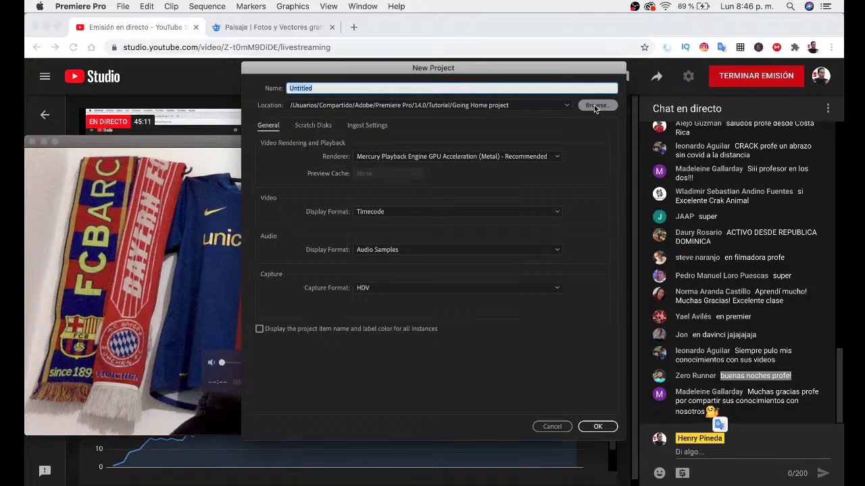
left_click(595, 107)
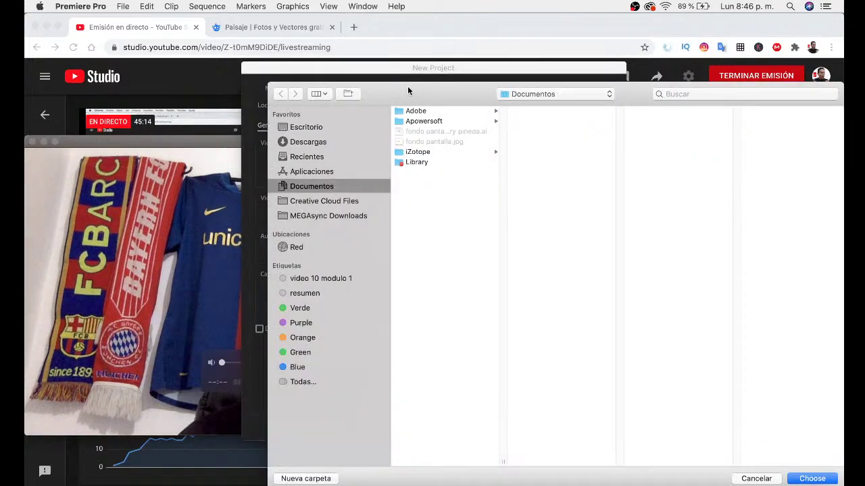
left_click_drag(408, 91, 298, 12)
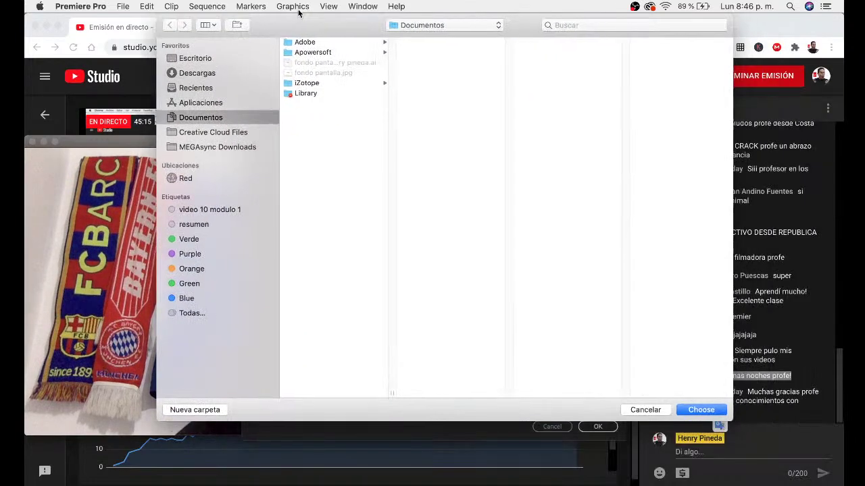
left_click(195, 58)
left_click(306, 44)
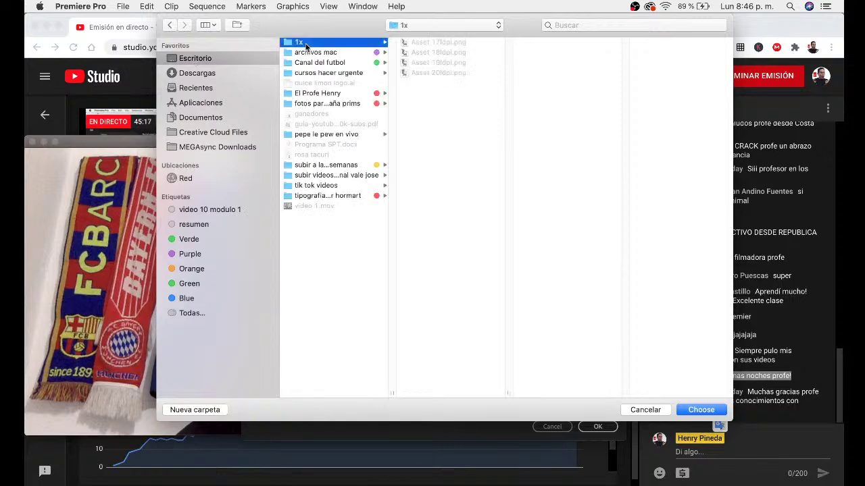
left_click(698, 410)
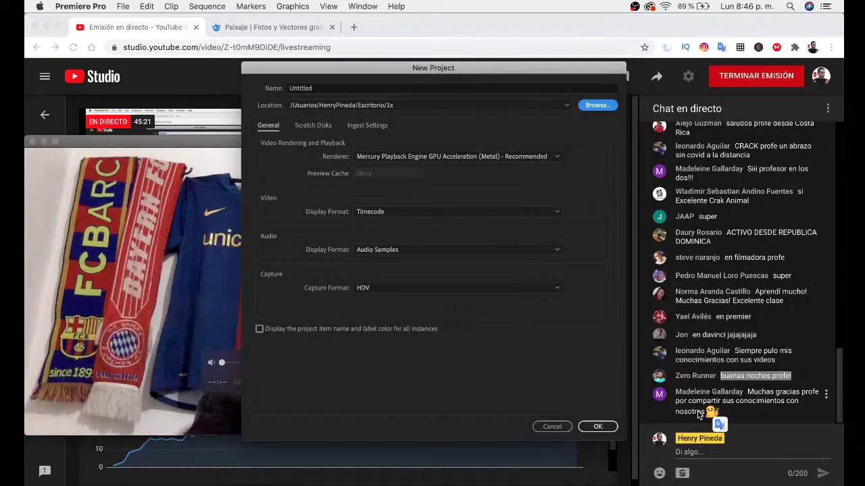
- Name the project 'pepe en premier pro' and create it
left_click_drag(375, 77, 321, 28)
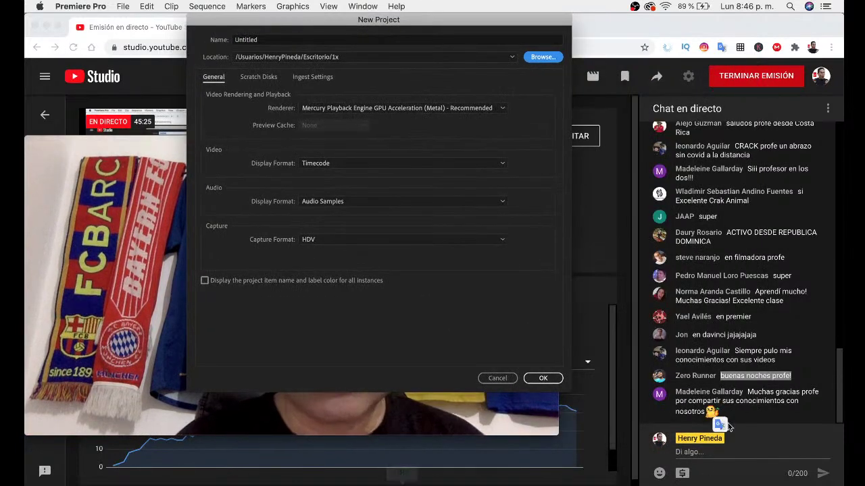
left_click(234, 40)
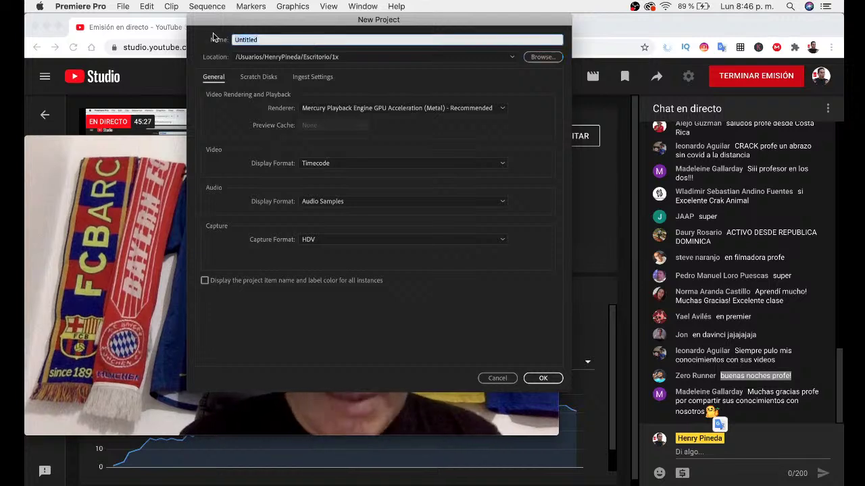
type("pepe en")
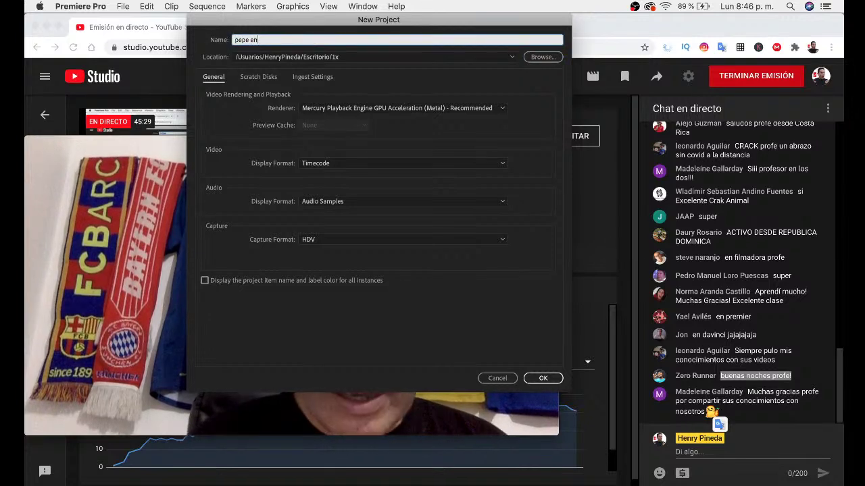
type(" premier pro")
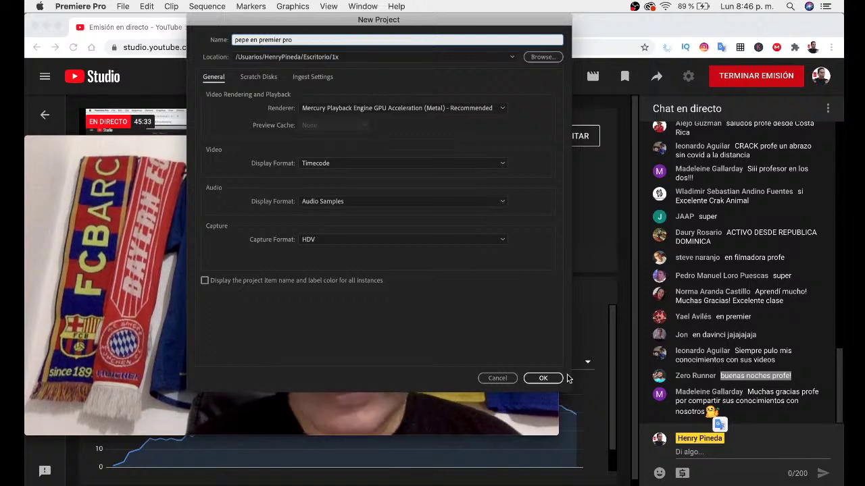
left_click(545, 377)
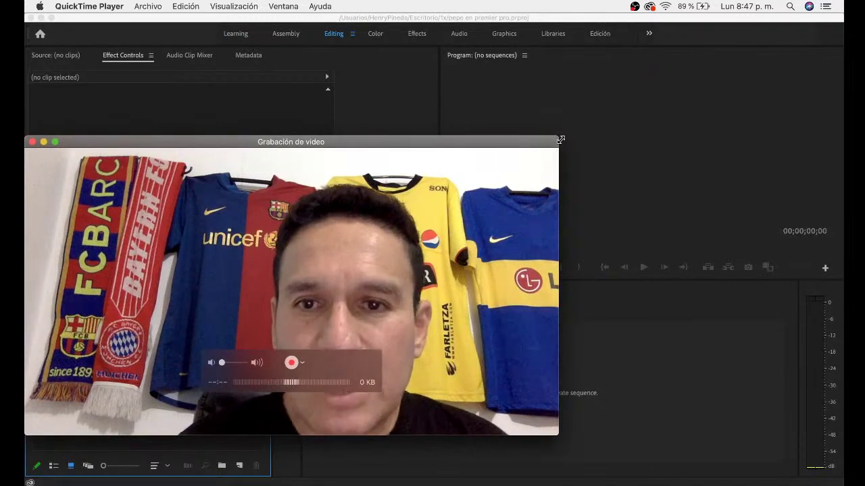
- Activate the Effect Controls, Timeline, Program monitor and Project panels in turn to inspect the empty project
left_click_drag(558, 139, 271, 287)
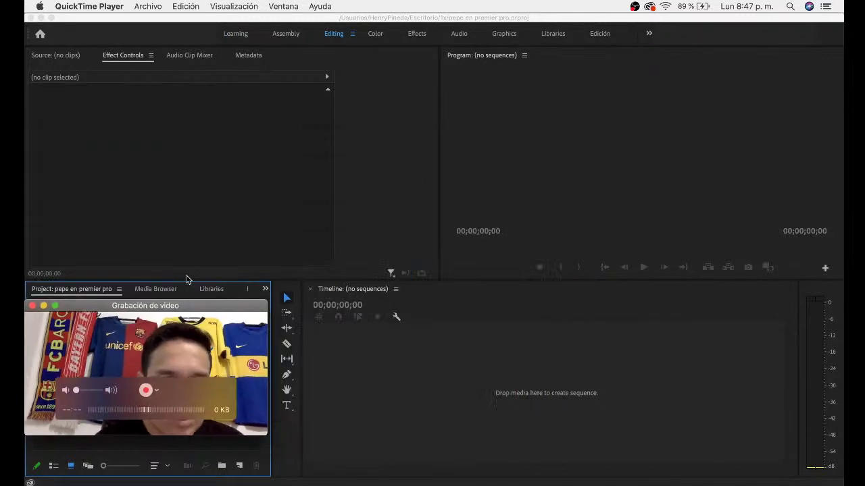
left_click(395, 348)
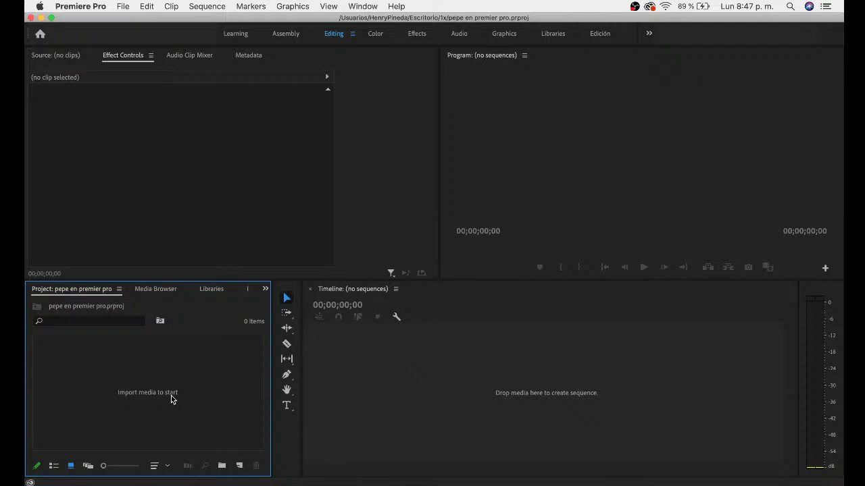
left_click(269, 177)
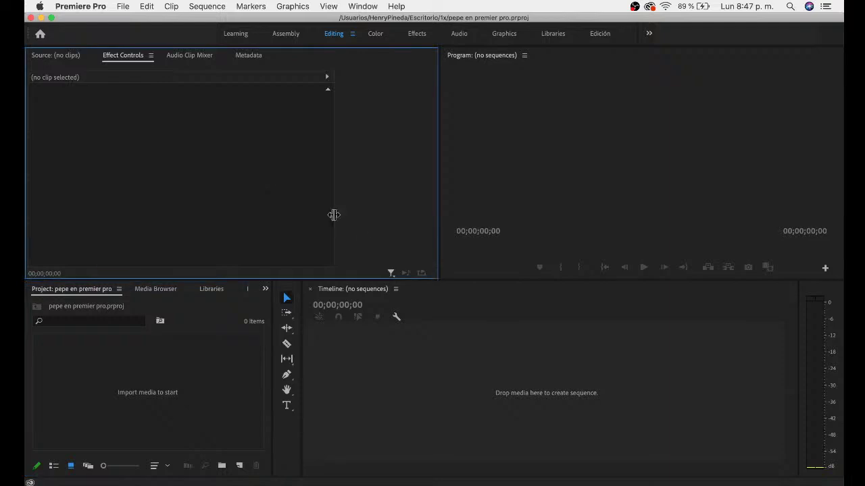
left_click(440, 360)
left_click(593, 231)
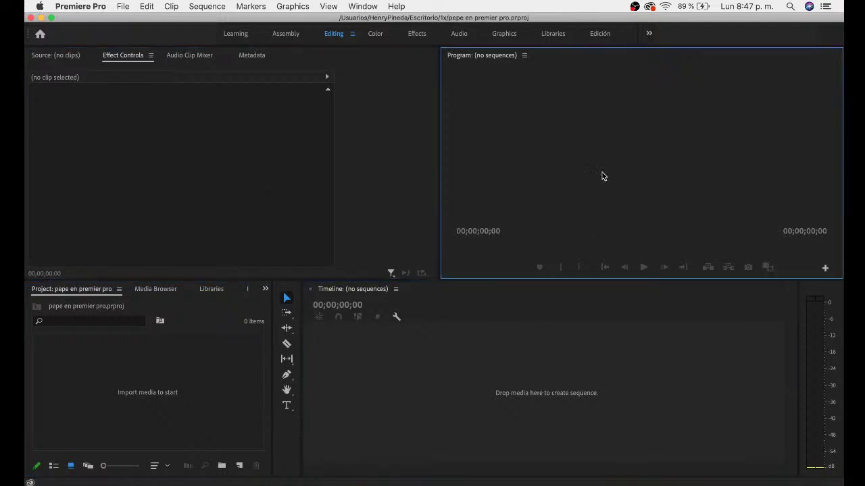
left_click(214, 421)
left_click(236, 258)
left_click(434, 382)
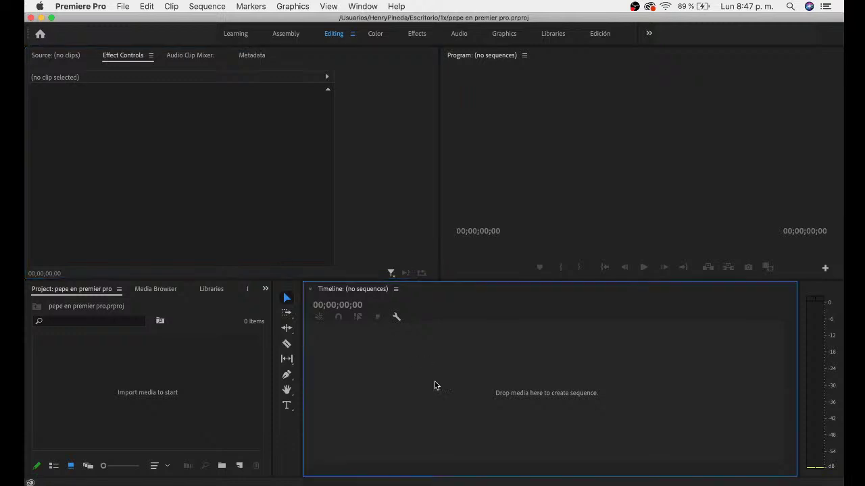
left_click(564, 204)
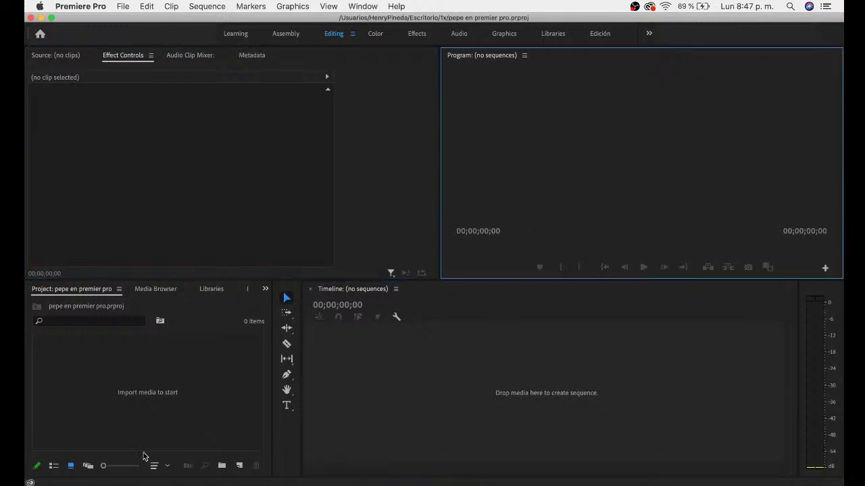
left_click(162, 414)
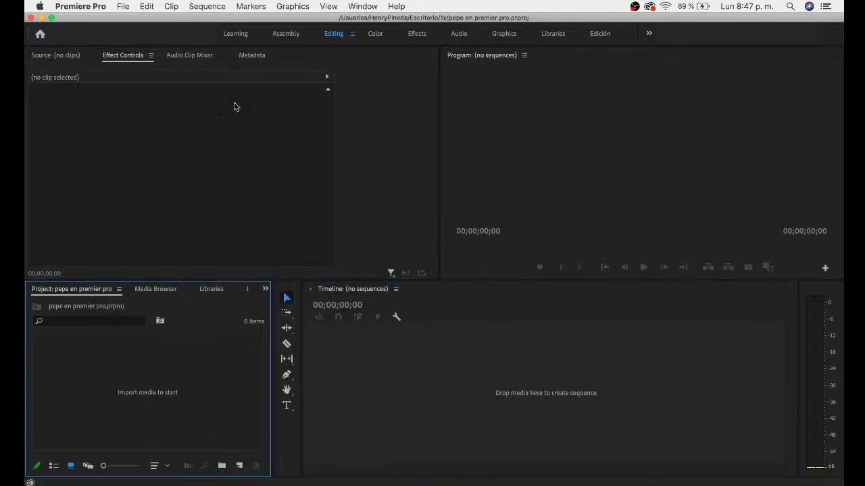
left_click(120, 6)
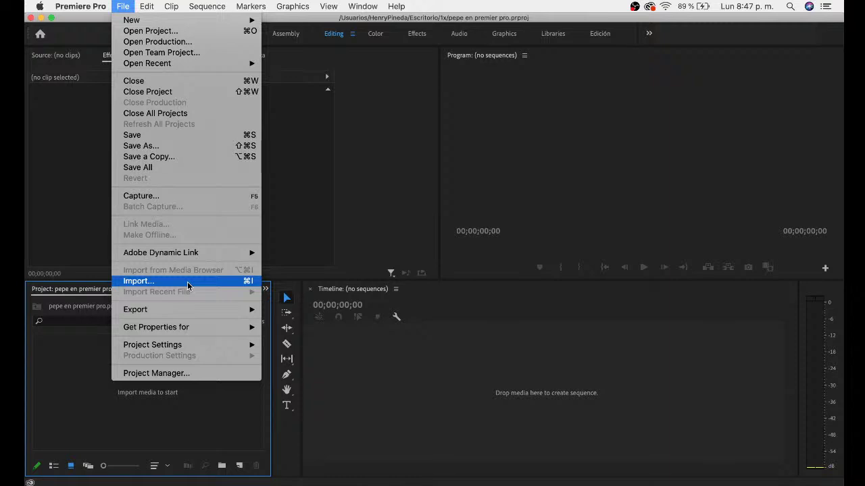
- Import Asset 17–20 ldpi.png from the 1x folder into the project, then hide Premiere Pro
left_click(231, 282)
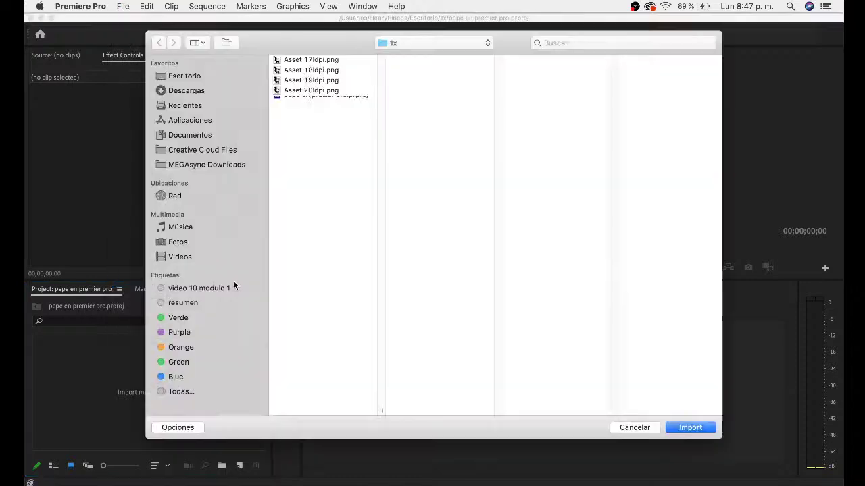
left_click(327, 60, "shift")
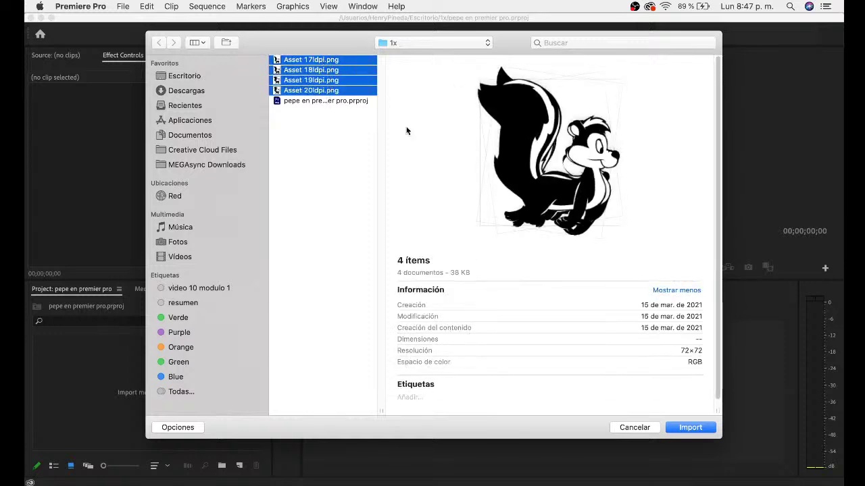
left_click(688, 427)
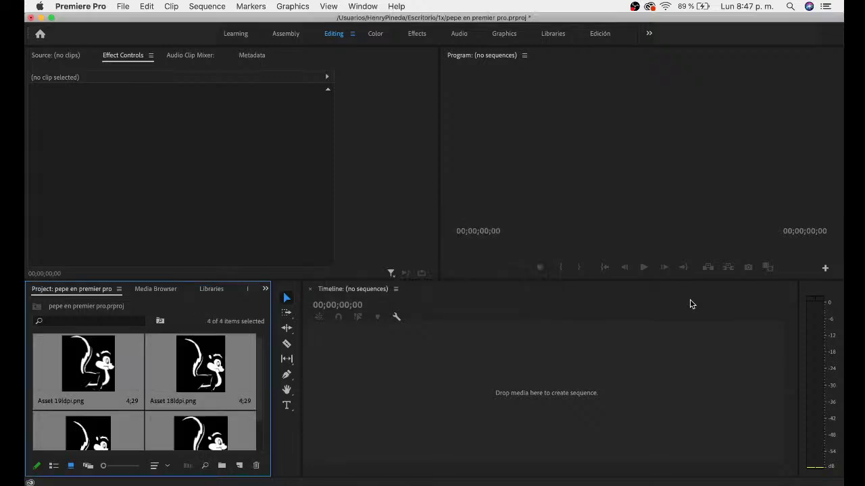
left_click(426, 171)
left_click(104, 7)
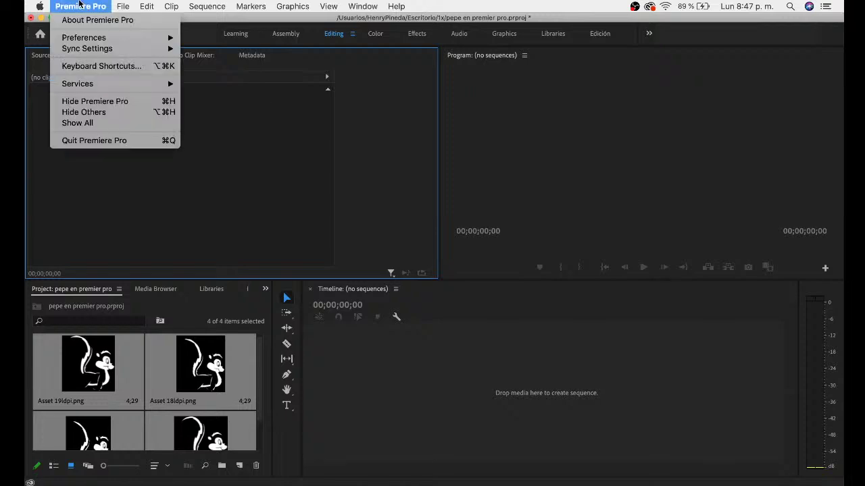
left_click(96, 102)
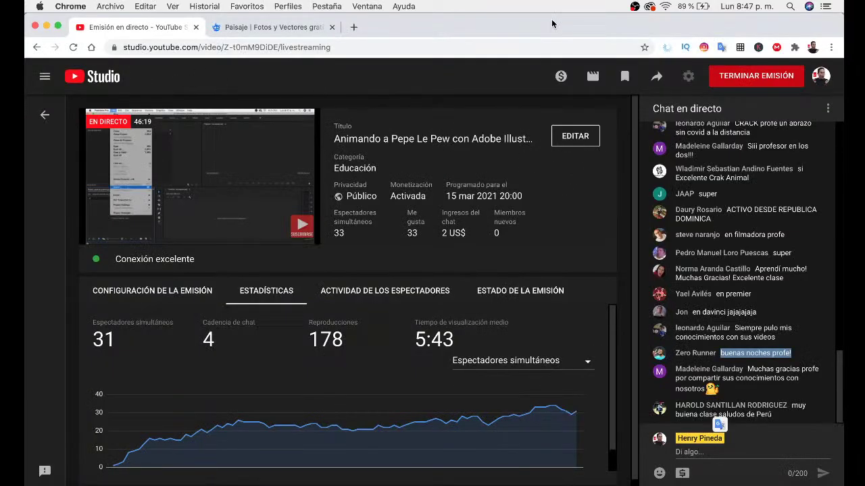
- Hide Premiere Pro, Illustrator and OBS to reveal the Finder windows
key("super+Tab")
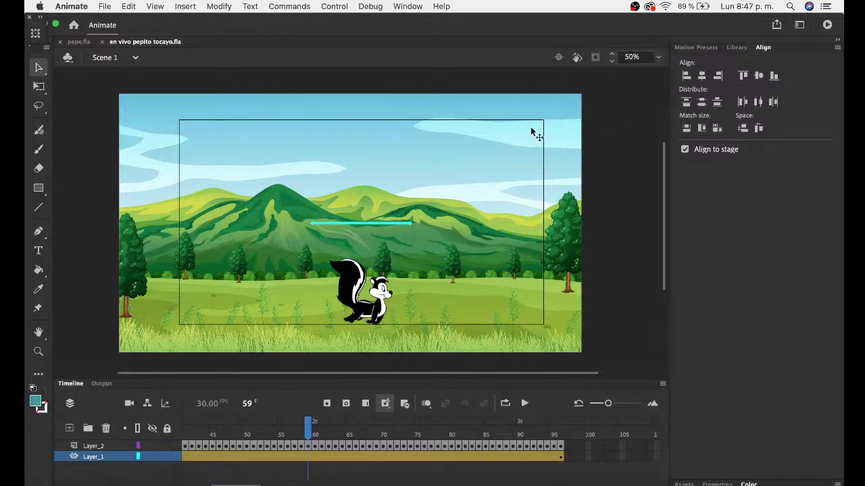
key("super+h")
key("super+h")
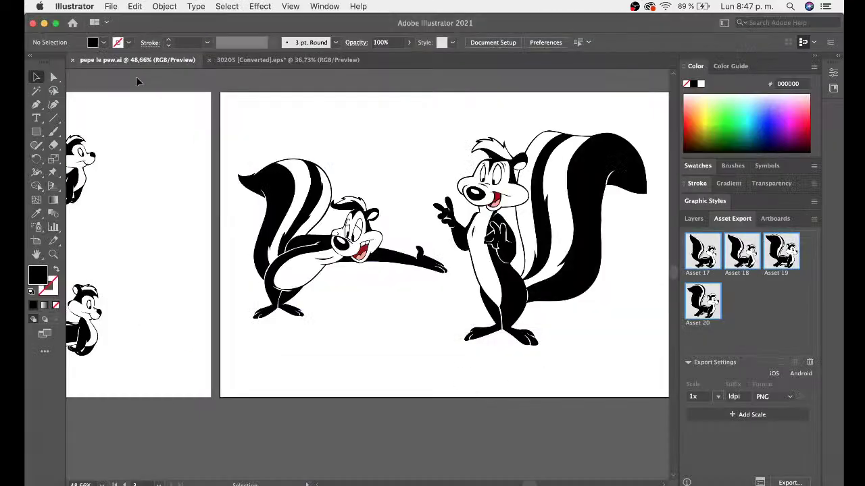
left_click(74, 6)
left_click(98, 73)
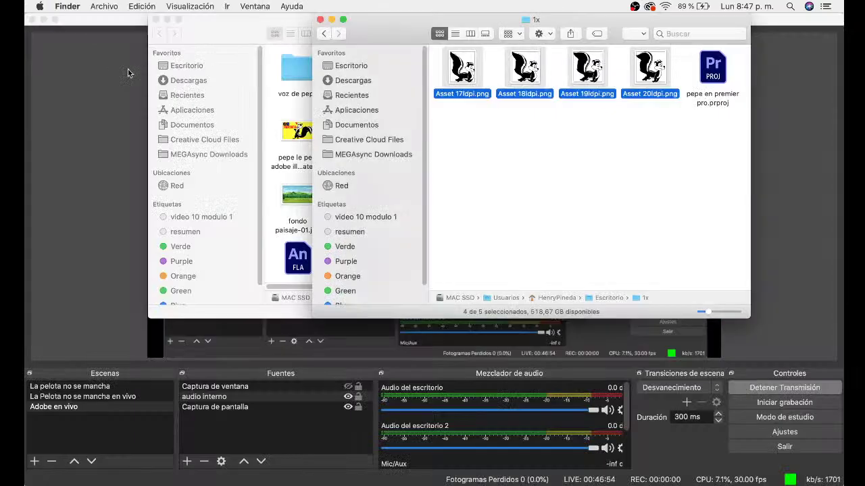
key("alt+super+h")
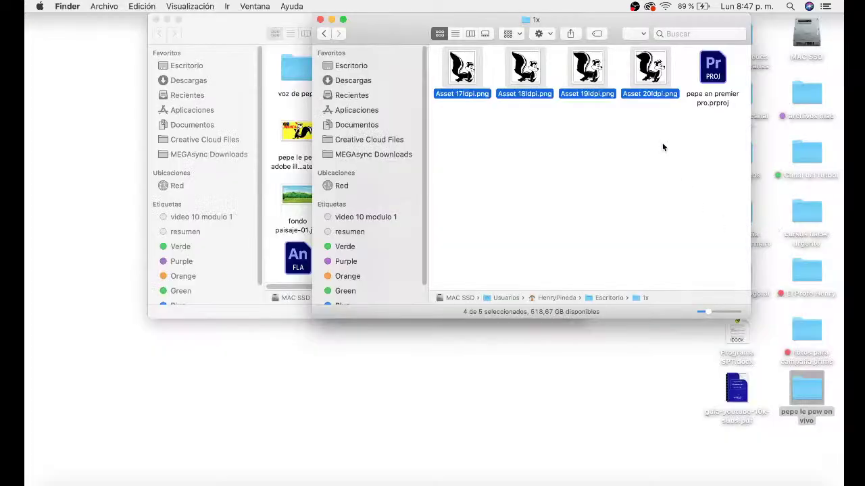
- Copy fondo paisaje en vivo.jpg from the pepe le pew en vivo folder into the 1x folder
left_click_drag(460, 25, 204, 25)
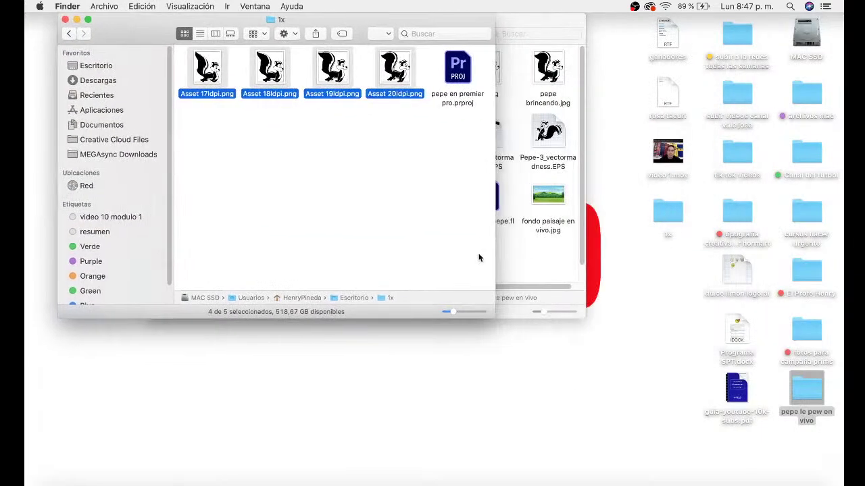
left_click(553, 206)
left_click_drag(240, 35, 382, 35)
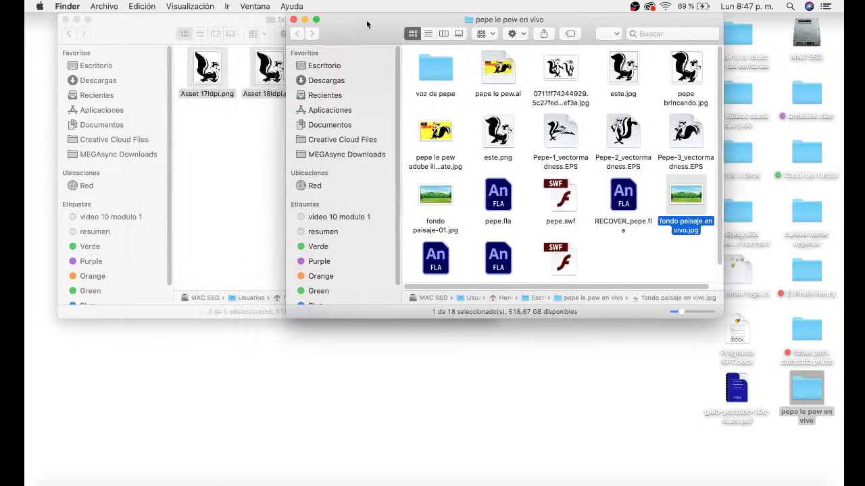
left_click(250, 188)
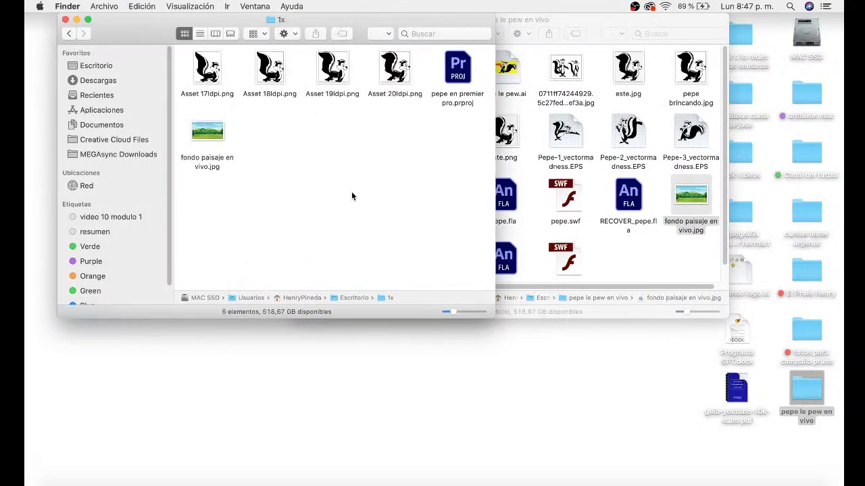
key("super+Tab")
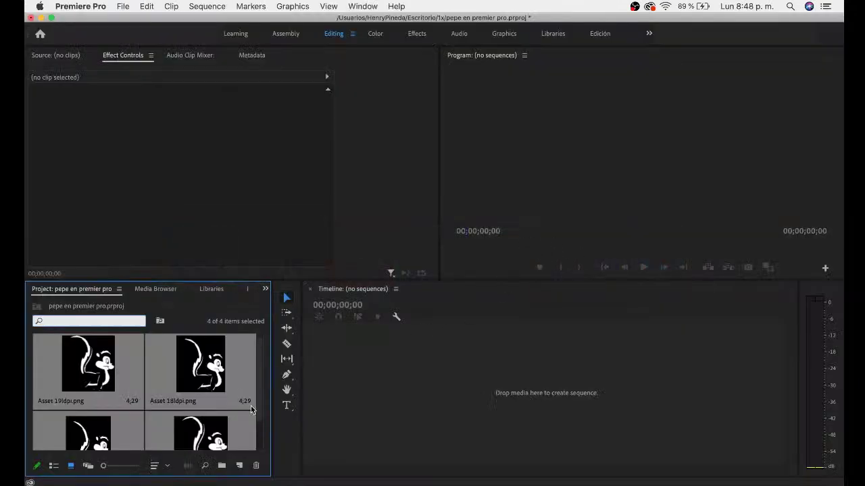
- Import fondo paisaje en vivo.jpg into the project and select it in the Project panel
key("super+i")
left_click(304, 102)
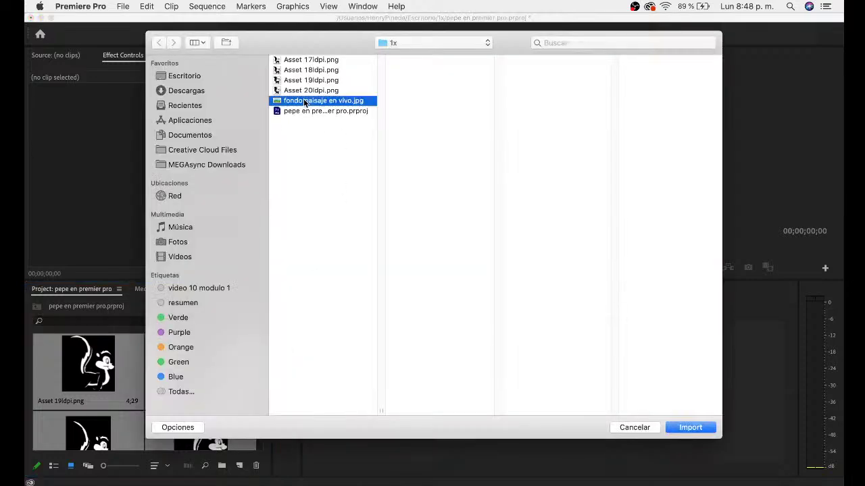
double_click(304, 101)
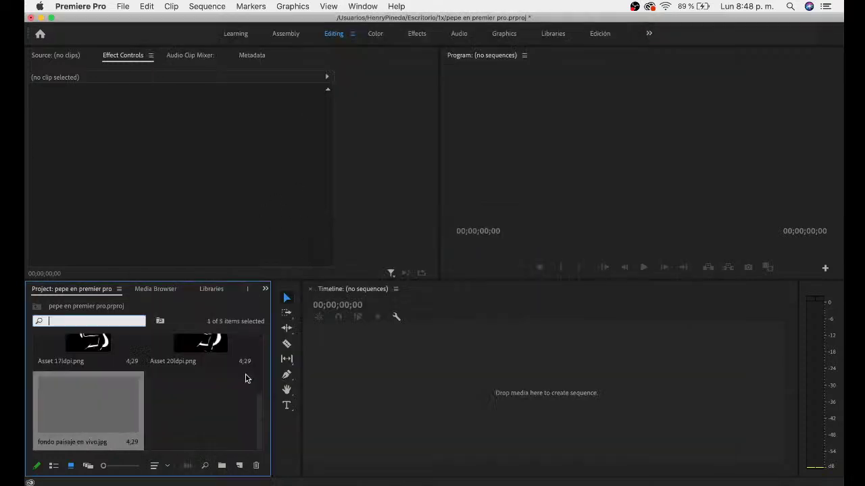
left_click(194, 413)
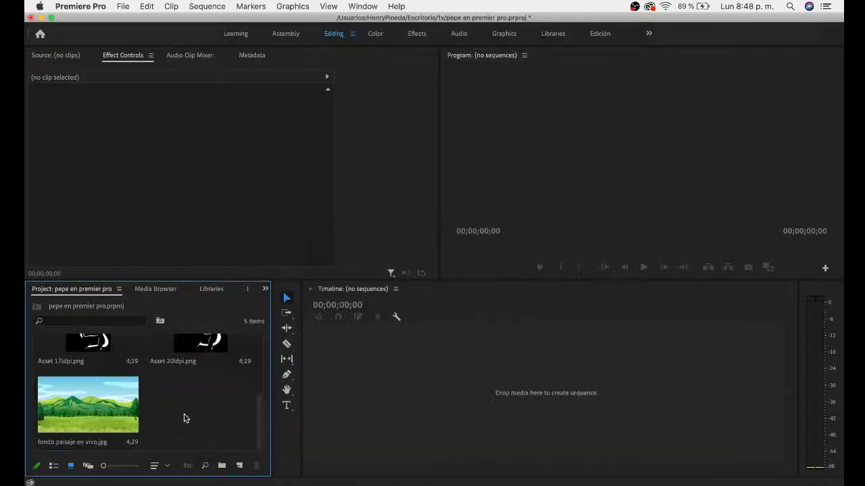
left_click(123, 400)
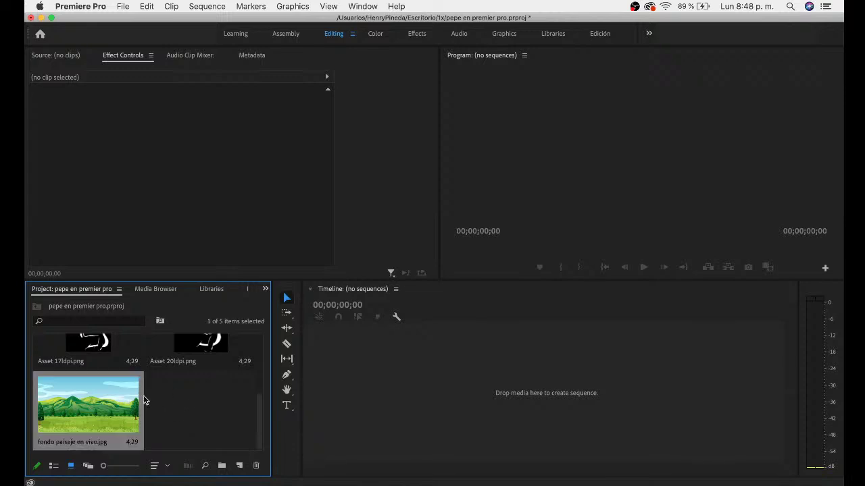
- Close the QuickTime Player window and bring Premiere Pro back to the front
key("super+Tab")
key("super+Tab")
key("super+Tab")
key("super+Tab")
key("super+Tab")
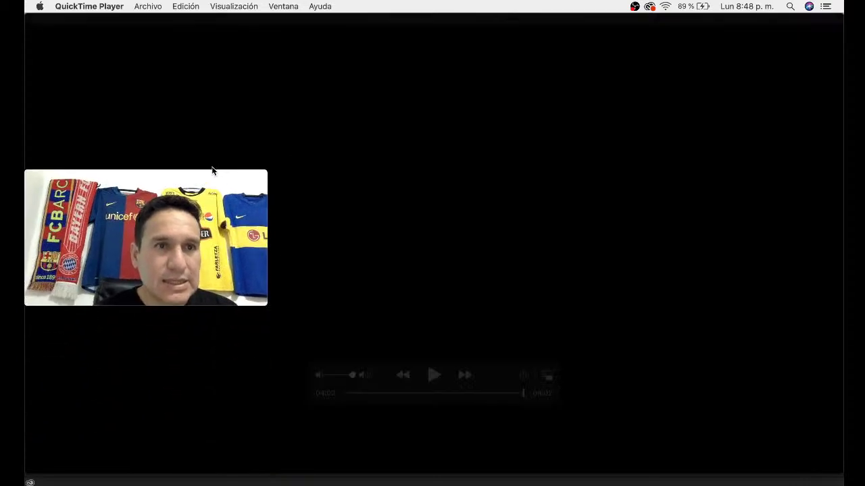
left_click(31, 20)
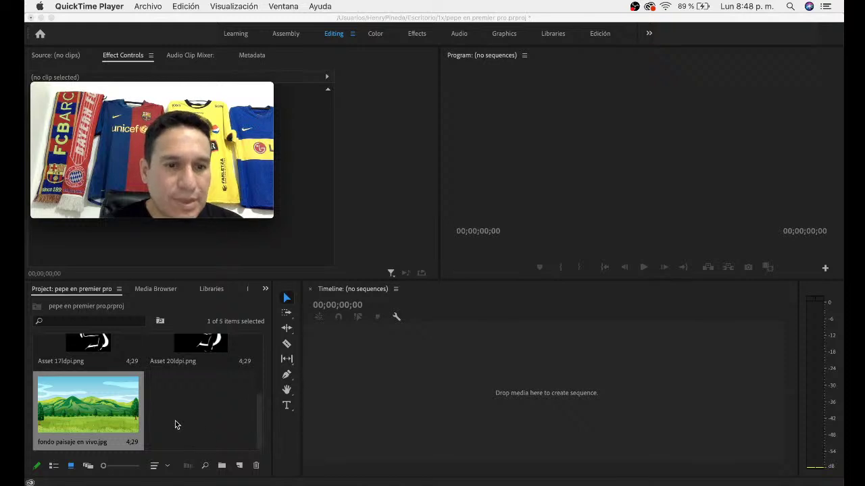
left_click(126, 407)
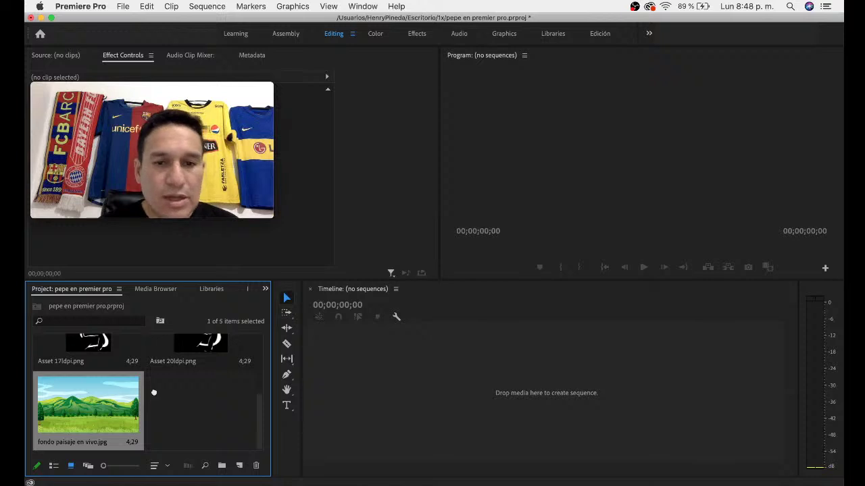
- Create a sequence from the landscape background and lengthen its clip on V1
left_click_drag(357, 395, 346, 396)
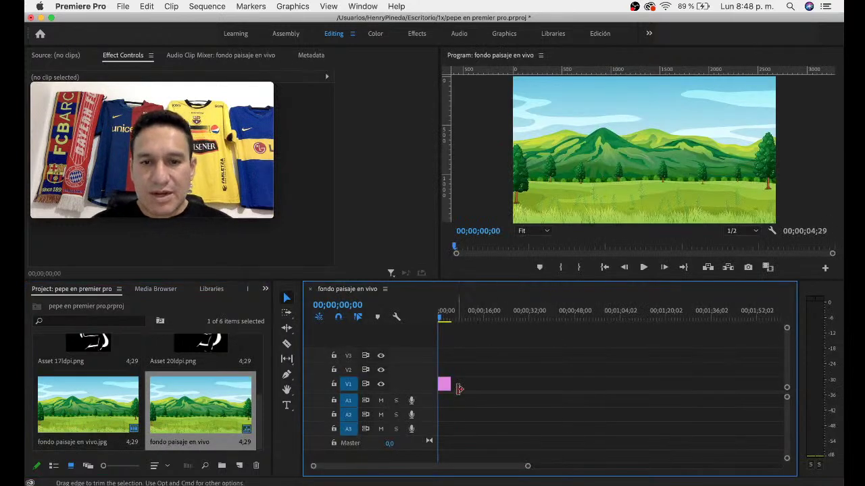
left_click_drag(447, 384, 521, 383)
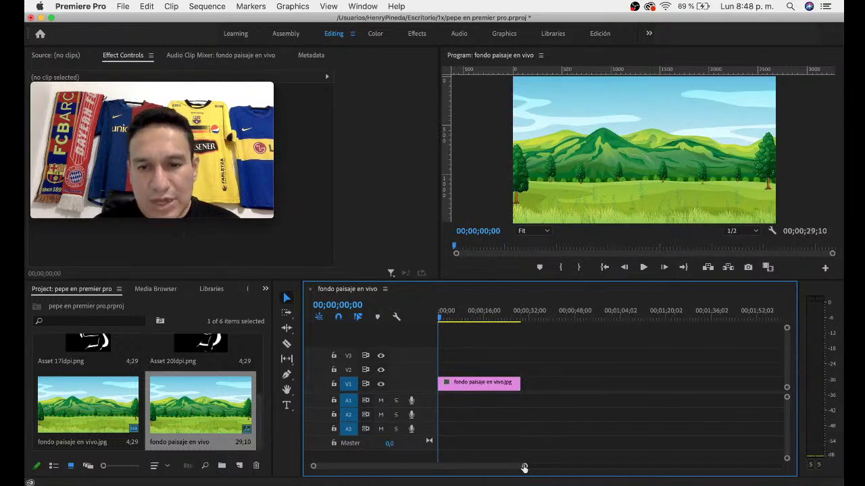
left_click_drag(526, 466, 447, 473)
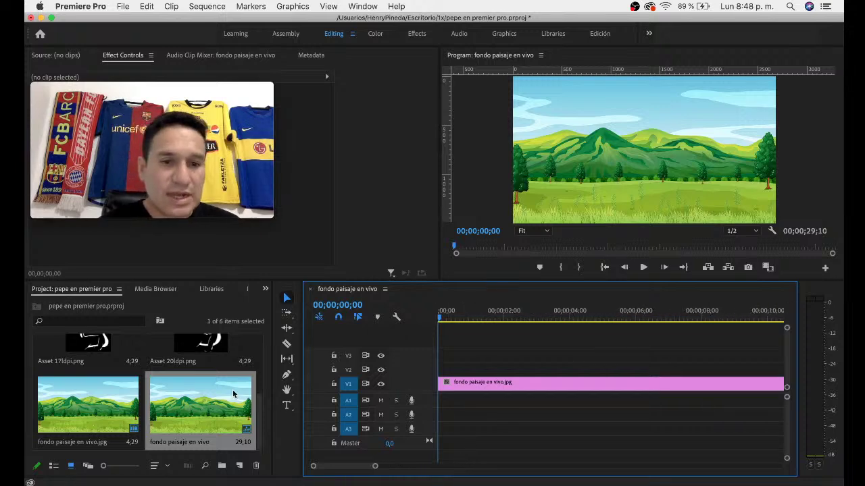
- Stack Asset 19, 18, 17 and 20ldpi frames on tracks V2 through V5
scroll(230, 401, "up", 3)
left_click(75, 365)
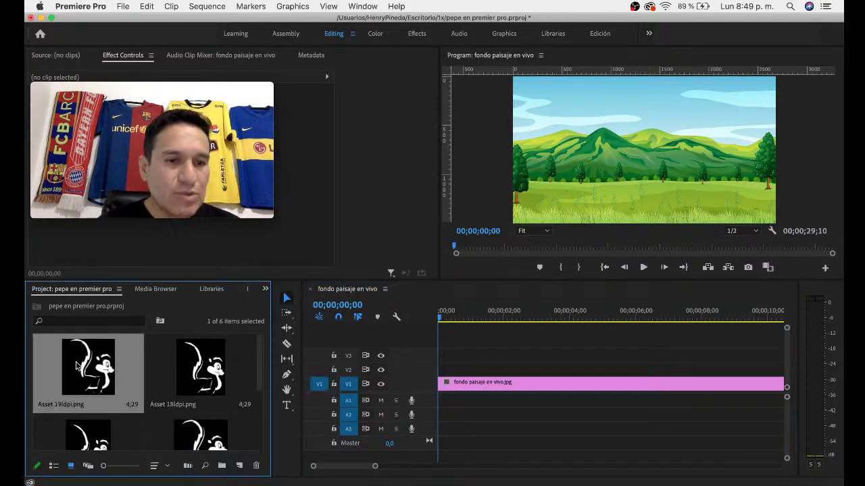
left_click_drag(170, 365, 425, 370)
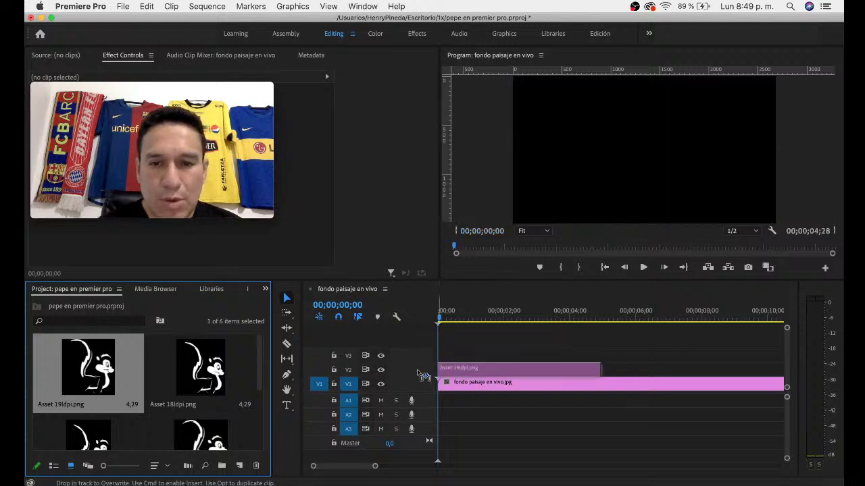
left_click_drag(217, 371, 422, 355)
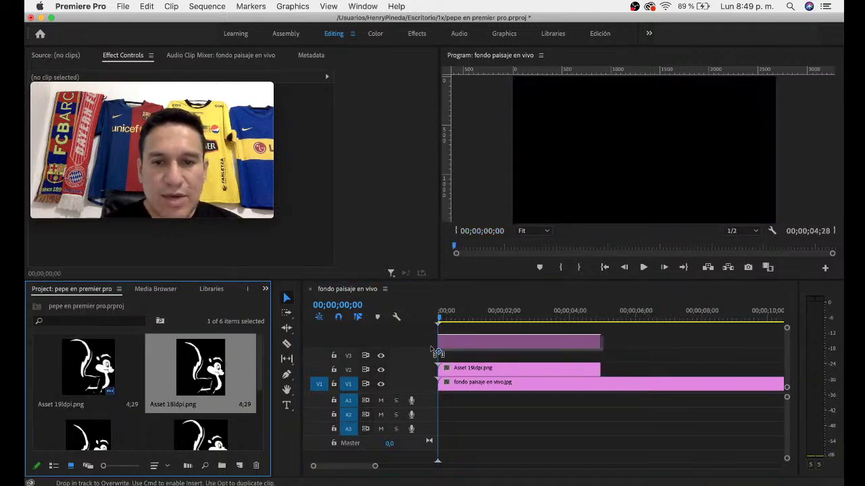
mouse_move(79, 435)
left_mouse_down()
mouse_move(440, 337)
mouse_move(432, 338)
left_mouse_up()
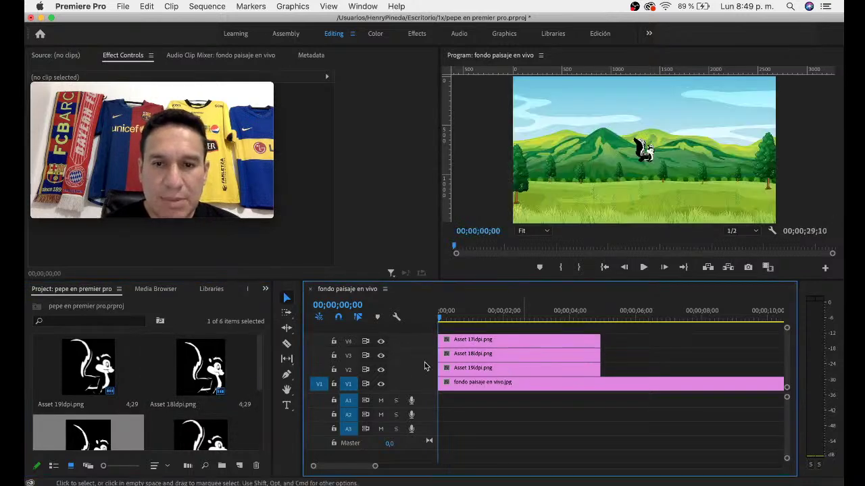
left_click_drag(200, 436, 441, 331)
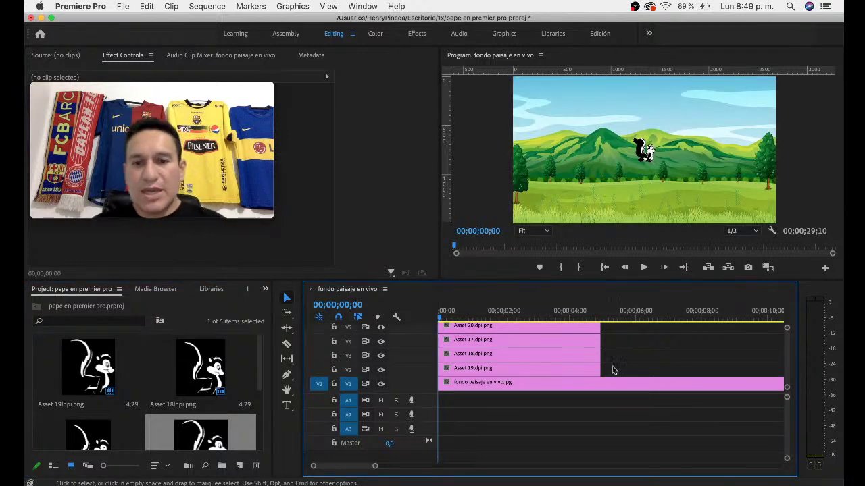
- Trim the four stacked Pepe frame clips to one second each
scroll(613, 371, "up", 1)
left_click_drag(374, 466, 367, 466)
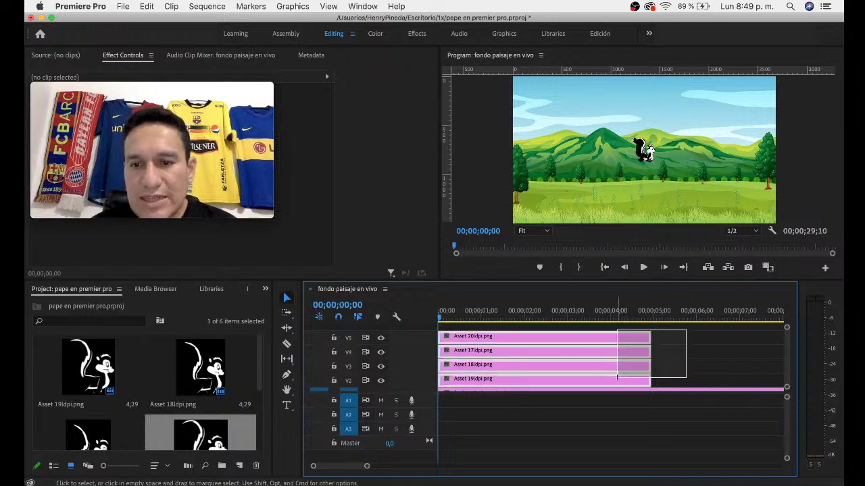
left_click_drag(662, 345, 618, 379)
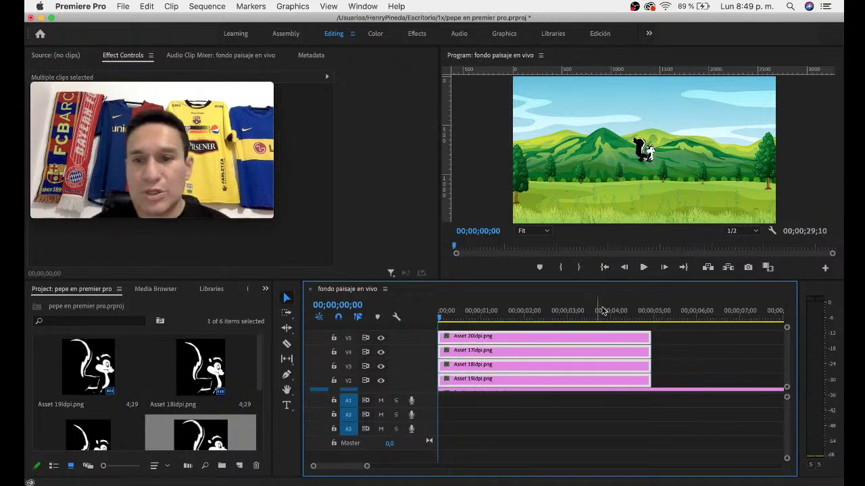
mouse_move(648, 339)
left_mouse_down()
mouse_move(464, 345)
mouse_move(474, 345)
left_mouse_up()
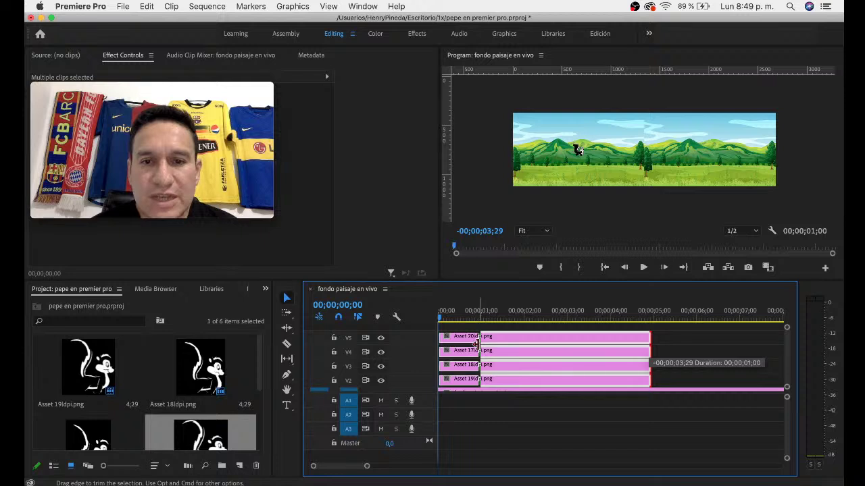
left_click_drag(479, 344, 479, 343)
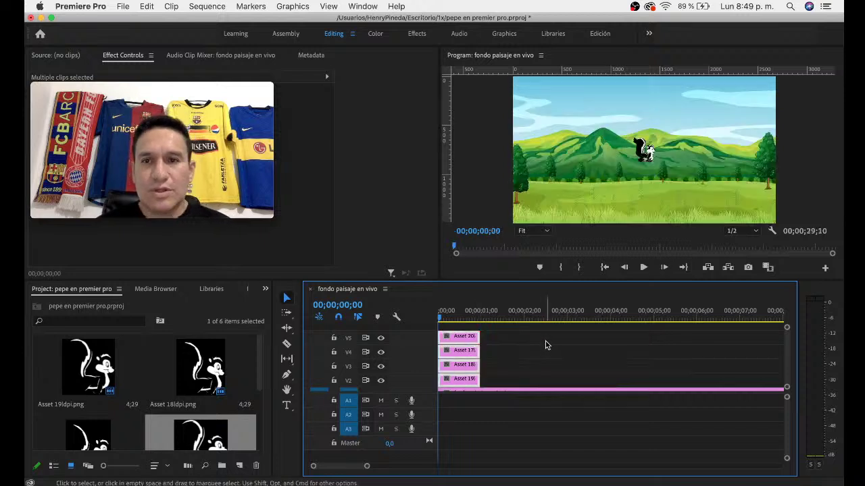
left_click(543, 344)
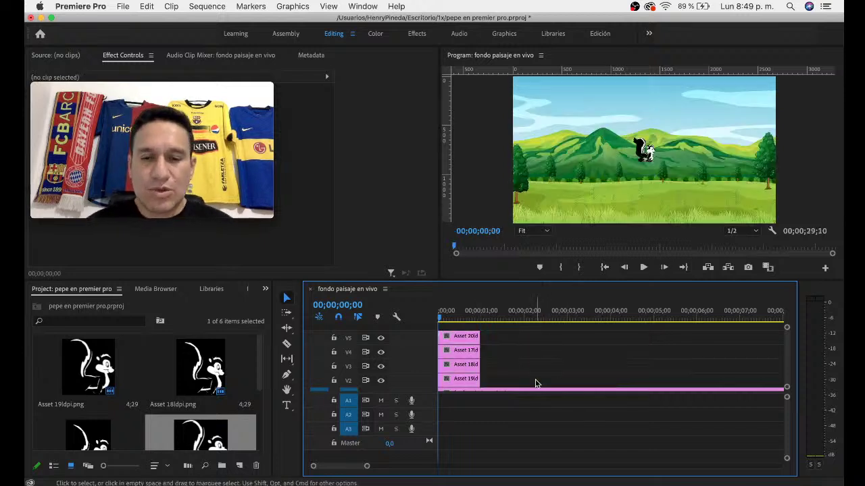
left_click(458, 380)
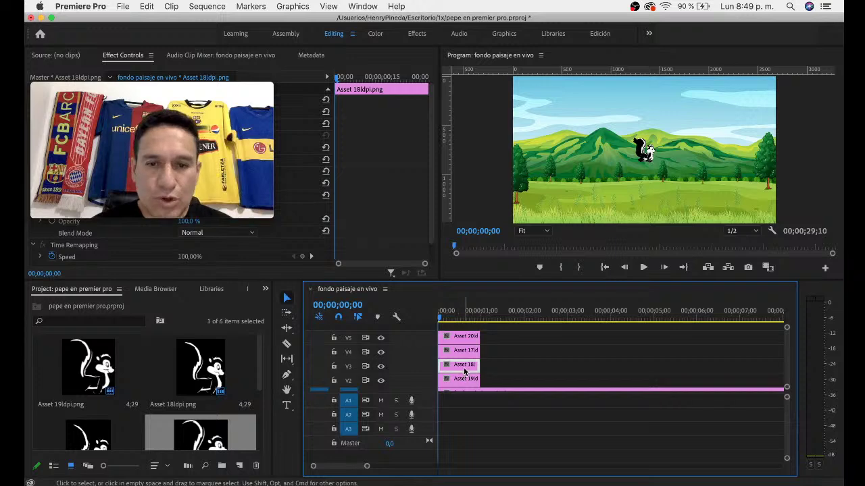
left_click_drag(456, 368, 511, 371)
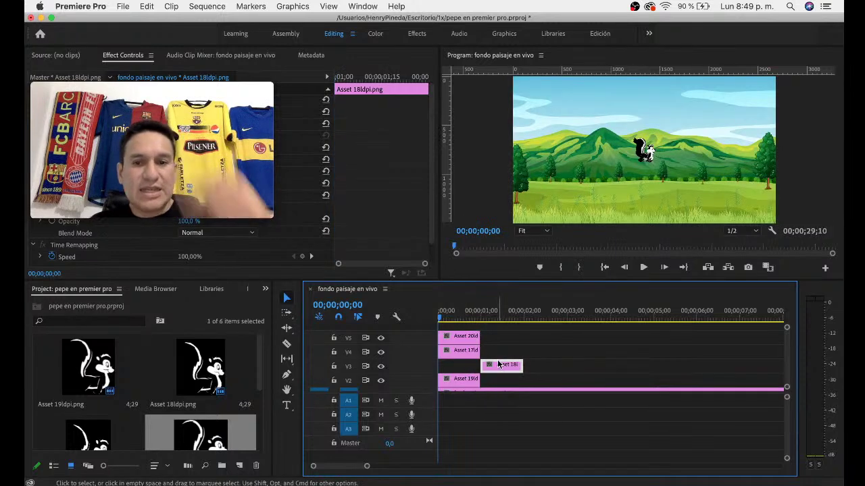
left_click_drag(512, 371, 505, 380)
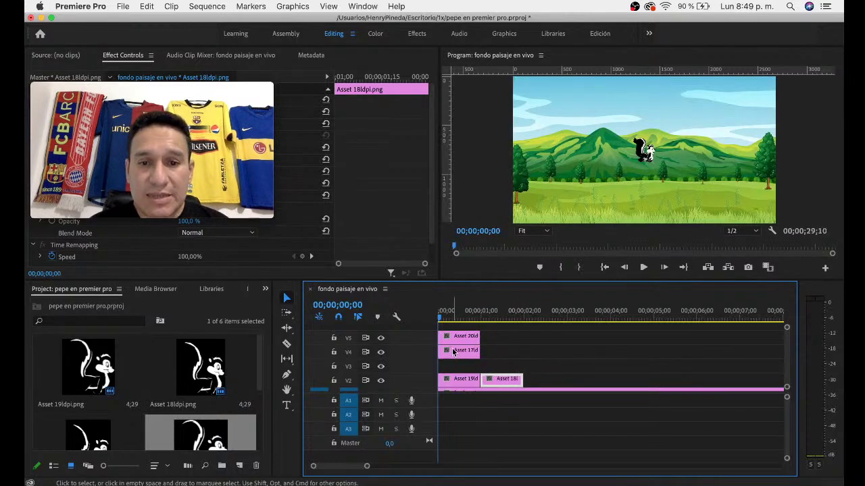
left_click_drag(453, 352, 549, 380)
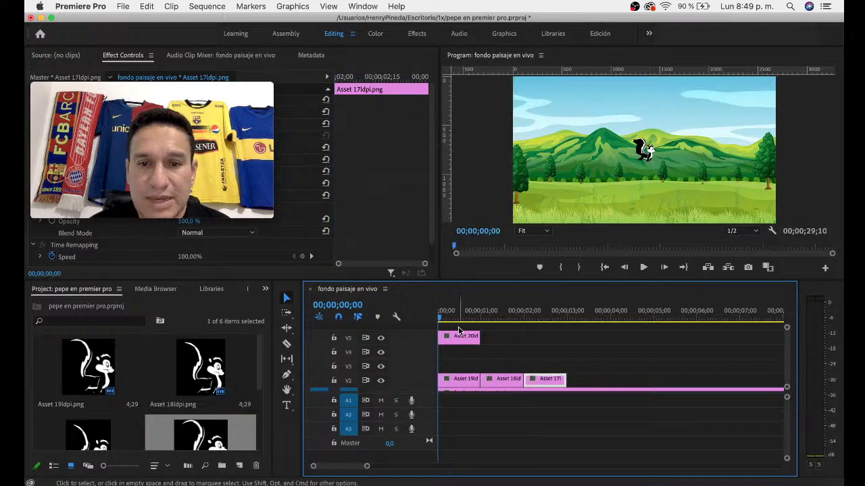
left_click_drag(462, 336, 597, 381)
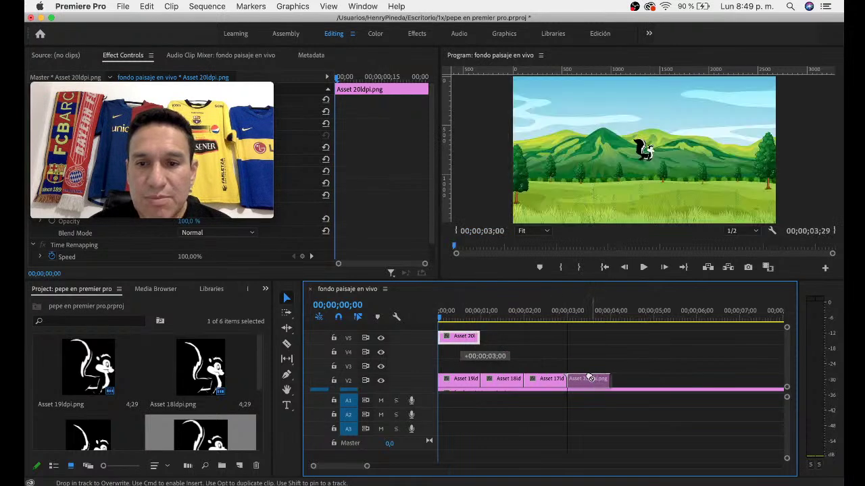
mouse_move(441, 320)
left_mouse_down()
mouse_move(584, 330)
mouse_move(426, 332)
left_mouse_up()
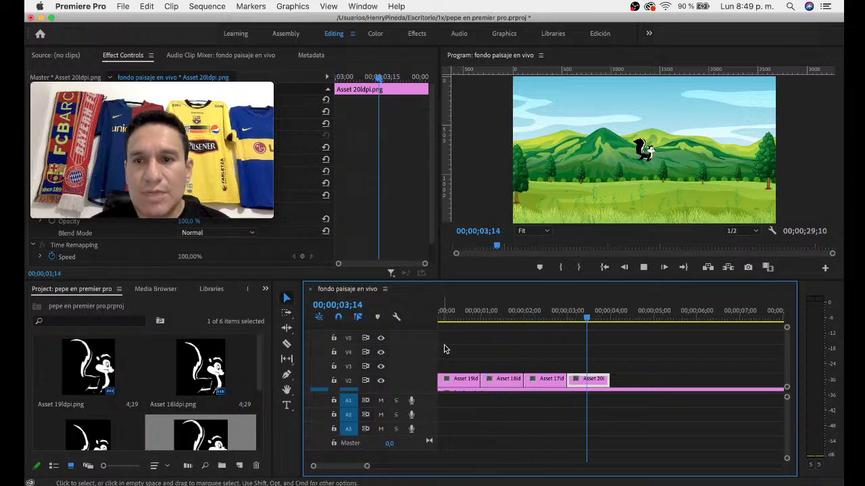
key("space")
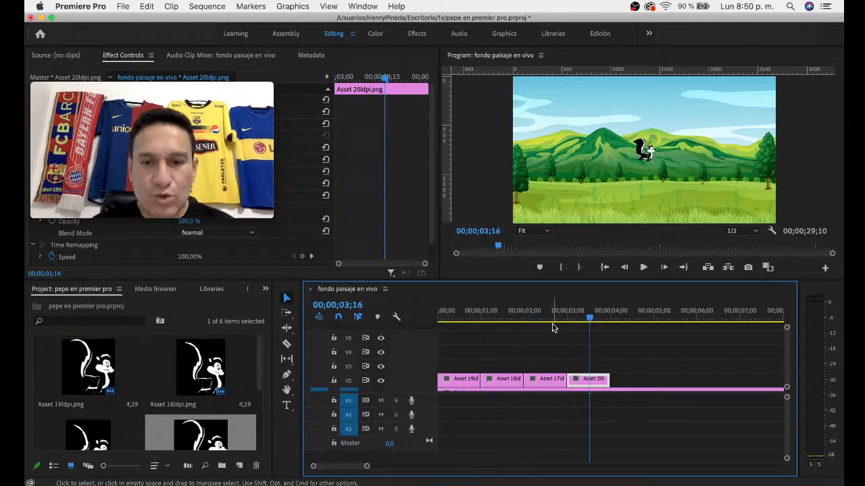
key("ctrl+z")
key("ctrl+z")
key("ctrl+z")
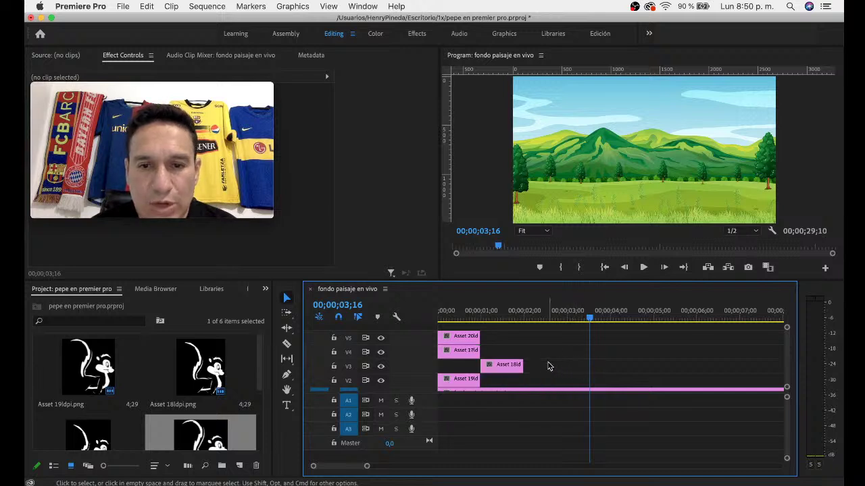
key("ctrl+z")
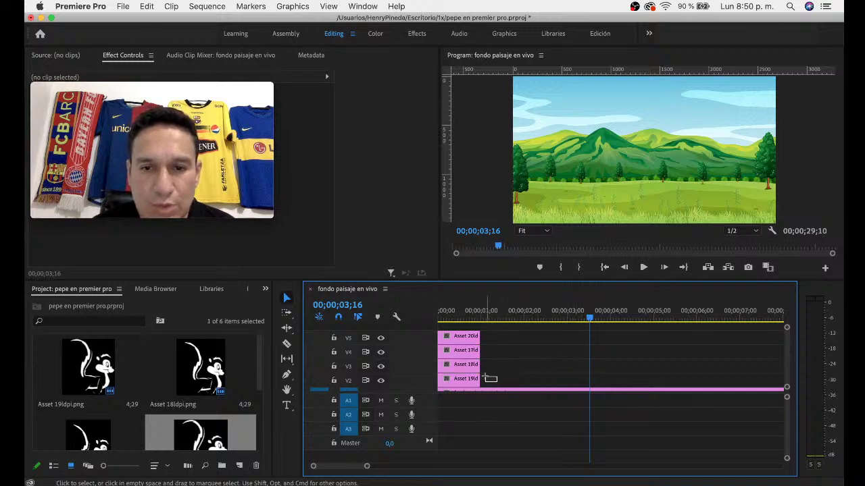
- Trim the four selected frame clips on V2–V5 down to about five frames
left_click_drag(485, 376, 441, 329)
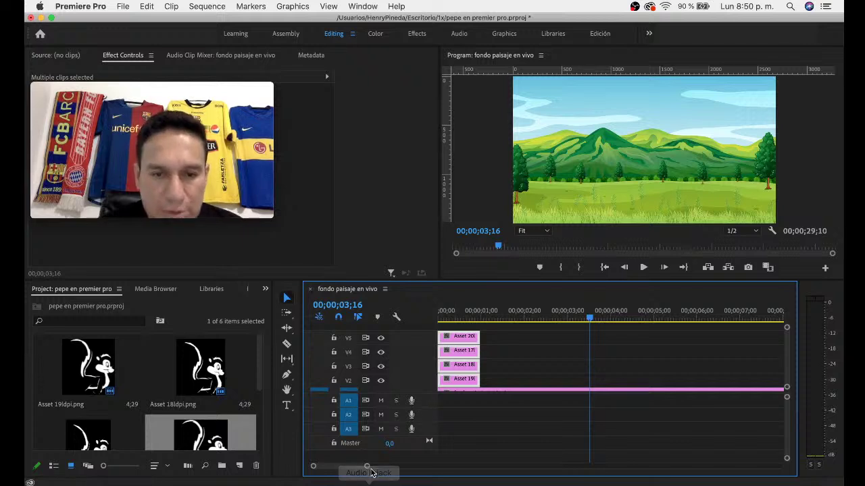
left_click_drag(367, 466, 352, 466)
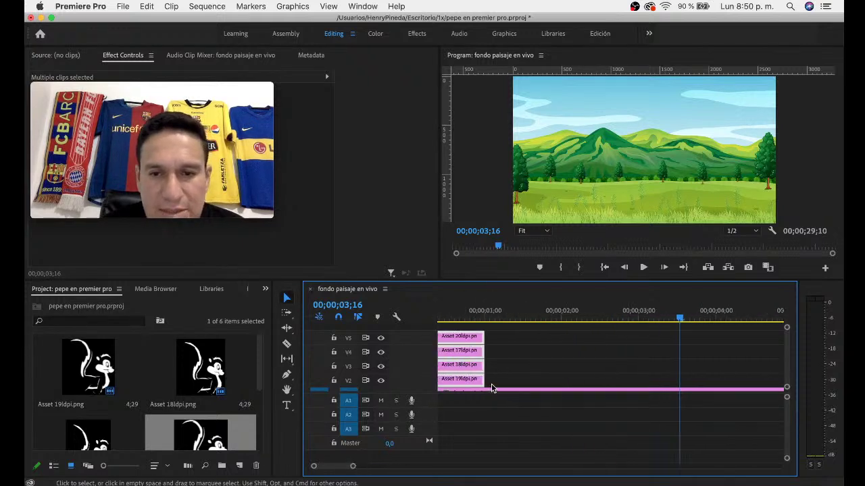
scroll(494, 385, "up", 2)
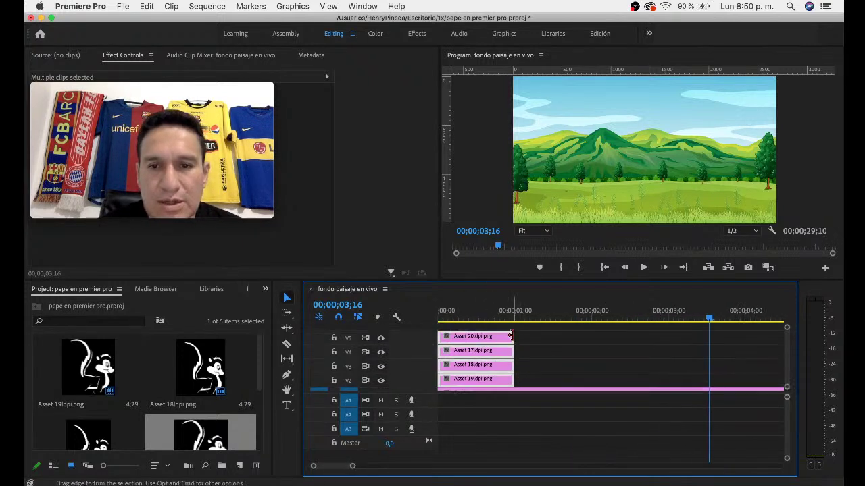
left_click_drag(509, 337, 483, 339)
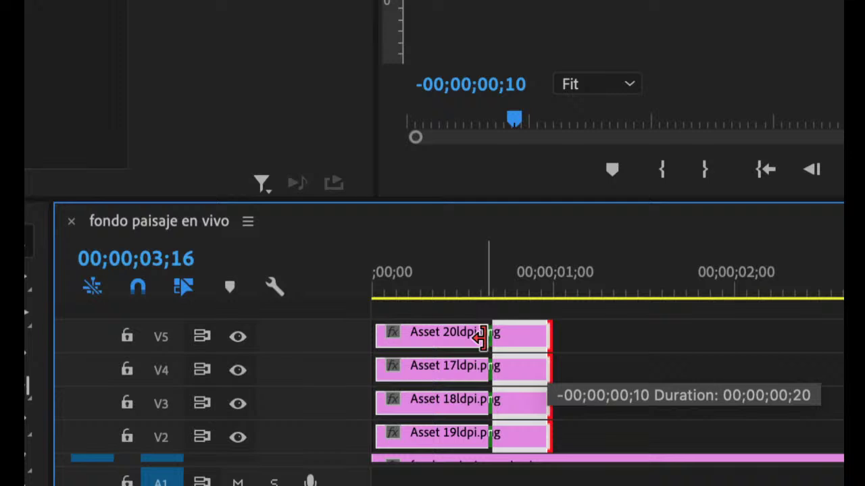
mouse_move(480, 337)
left_mouse_down()
mouse_move(458, 342)
mouse_move(675, 365)
left_mouse_up()
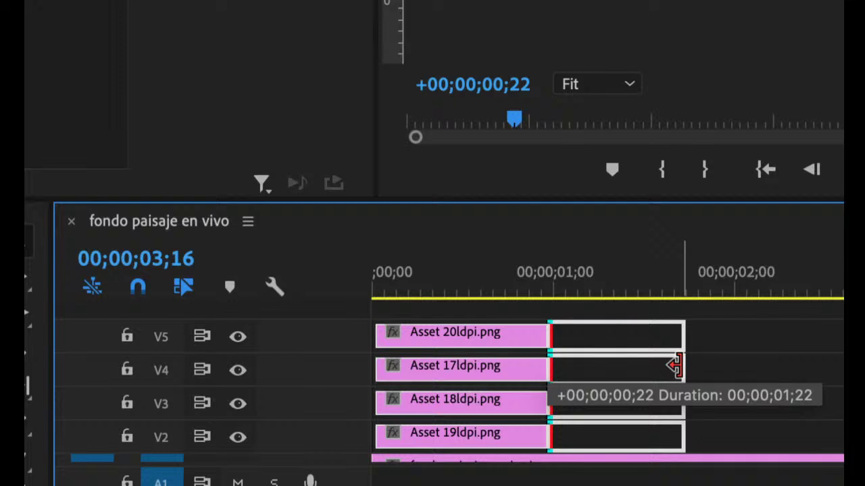
mouse_move(675, 365)
left_mouse_down()
mouse_move(411, 359)
mouse_move(315, 395)
mouse_move(410, 363)
left_mouse_up()
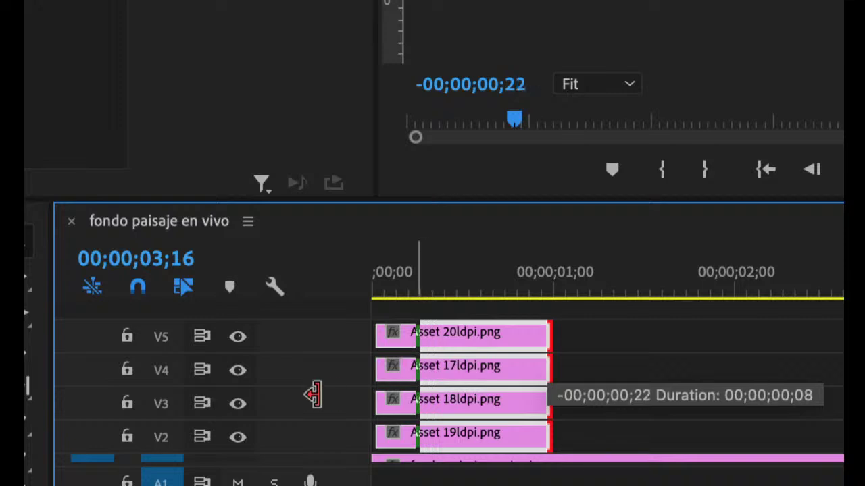
mouse_move(312, 395)
left_mouse_down()
mouse_move(396, 361)
mouse_move(376, 356)
left_mouse_up()
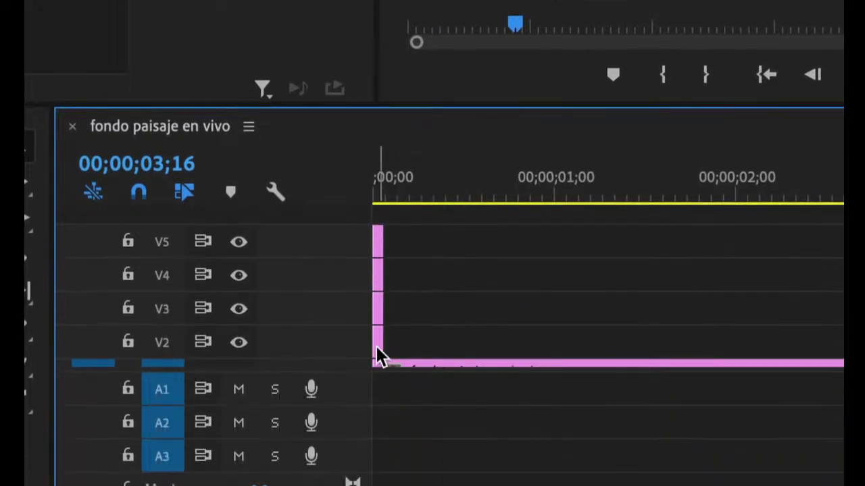
- Undo an attempted move of the V3 clip, then nudge the Asset 18ldpi clip along V2
mouse_move(380, 313)
left_mouse_down()
mouse_move(402, 336)
mouse_move(416, 307)
left_mouse_up()
key("ctrl+z")
left_click(416, 308)
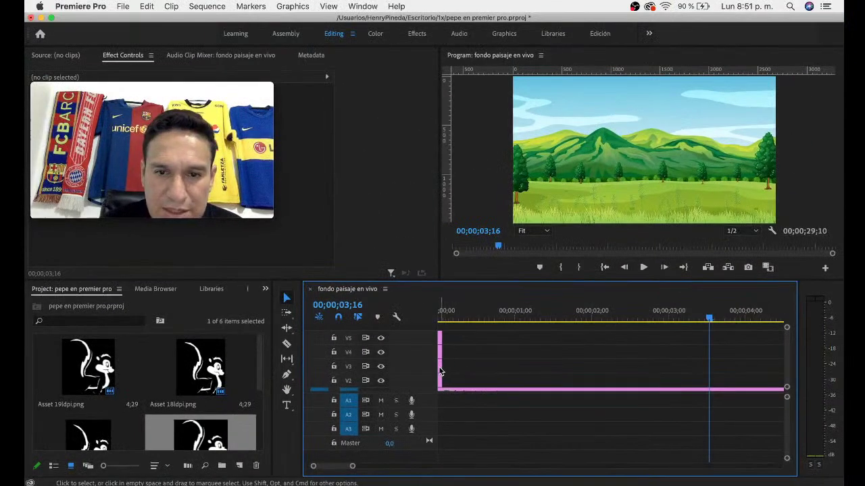
mouse_move(440, 375)
left_mouse_down()
mouse_move(460, 389)
mouse_move(451, 378)
left_mouse_up()
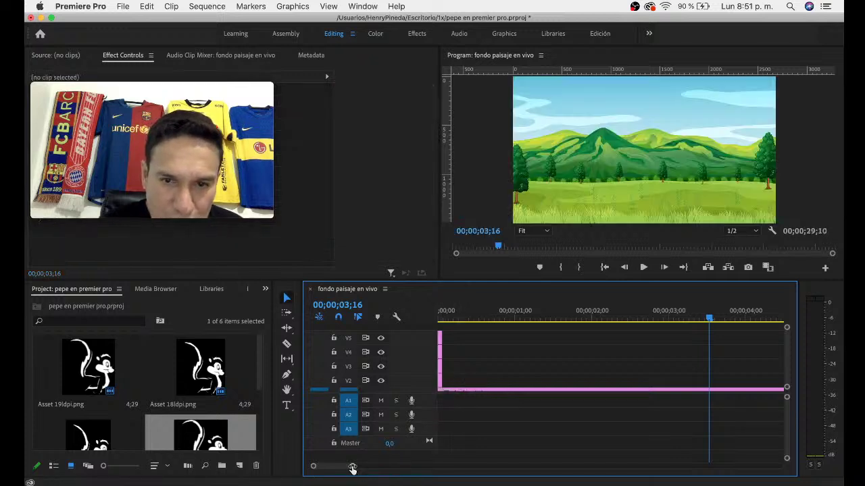
- Move skunk frame clips, including Asset 17ldpi.png, down onto V2 after the first clip
left_click_drag(352, 467, 342, 465)
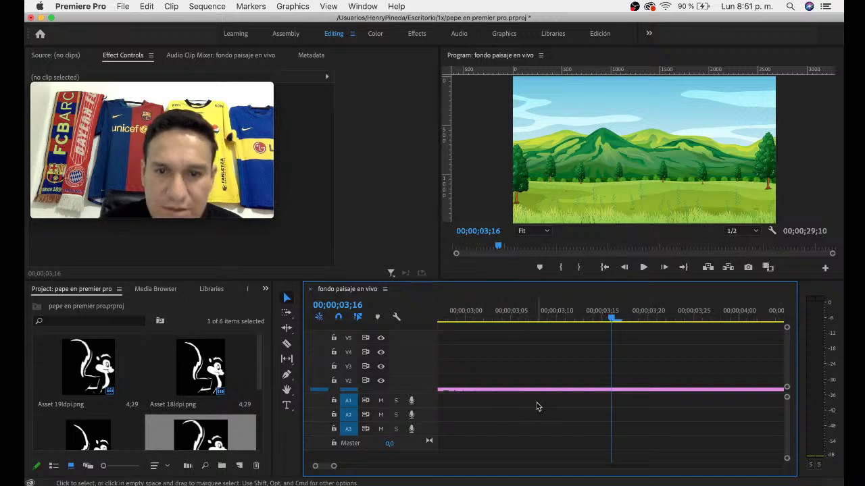
scroll(537, 406, "up", 5)
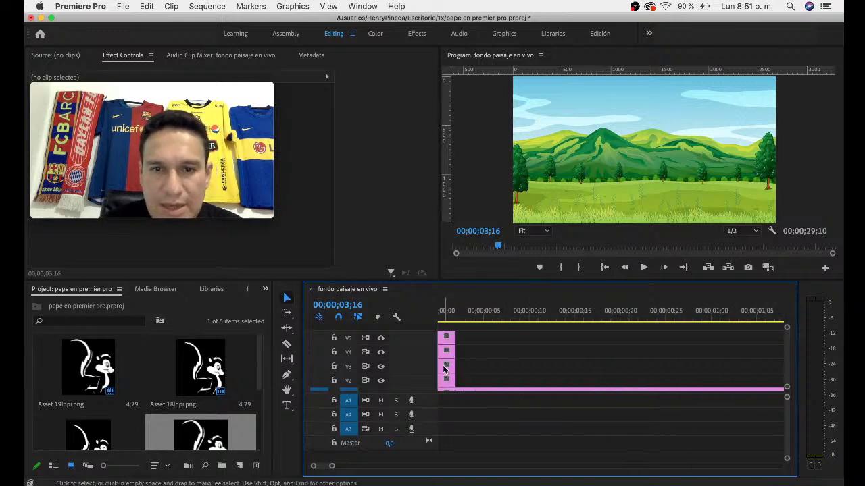
left_click_drag(446, 366, 470, 385)
mouse_move(445, 354)
left_mouse_down()
mouse_move(495, 375)
mouse_move(488, 386)
left_mouse_up()
left_click_drag(496, 365, 501, 382)
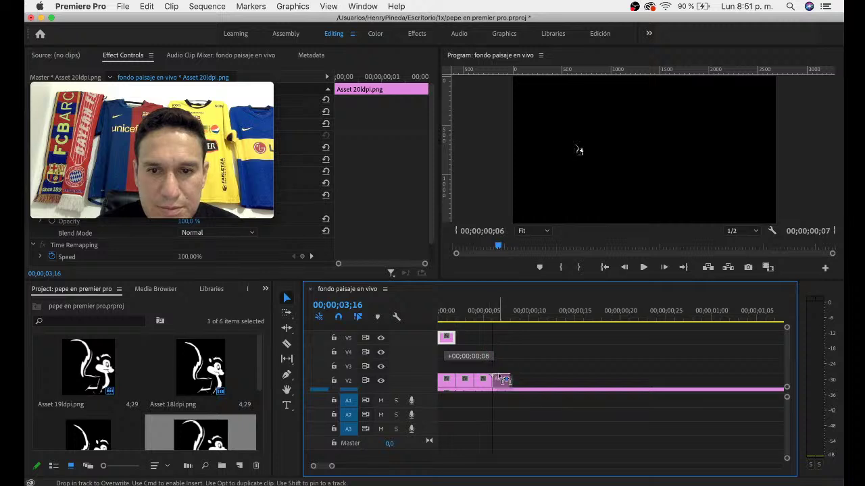
- Scrub the playhead through the first frames to check the sequence
mouse_move(443, 315)
left_mouse_down()
mouse_move(489, 320)
mouse_move(447, 322)
mouse_move(474, 328)
left_mouse_up()
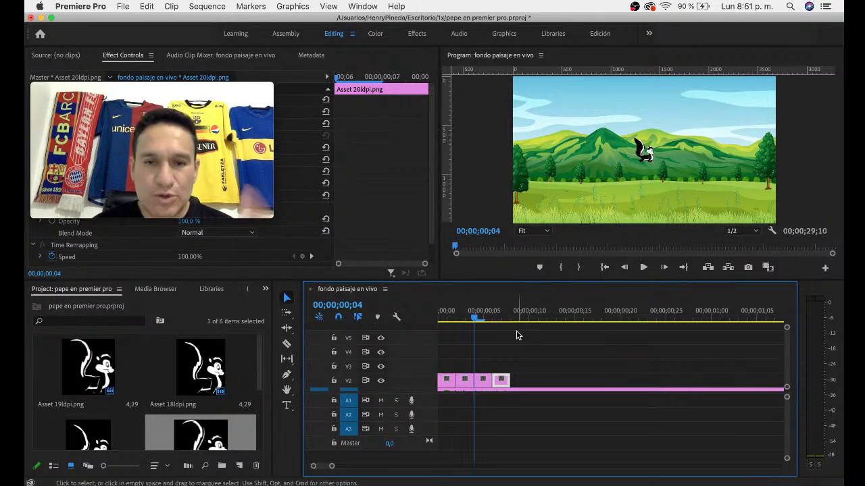
mouse_move(477, 325)
left_mouse_down()
mouse_move(444, 325)
mouse_move(498, 326)
left_mouse_up()
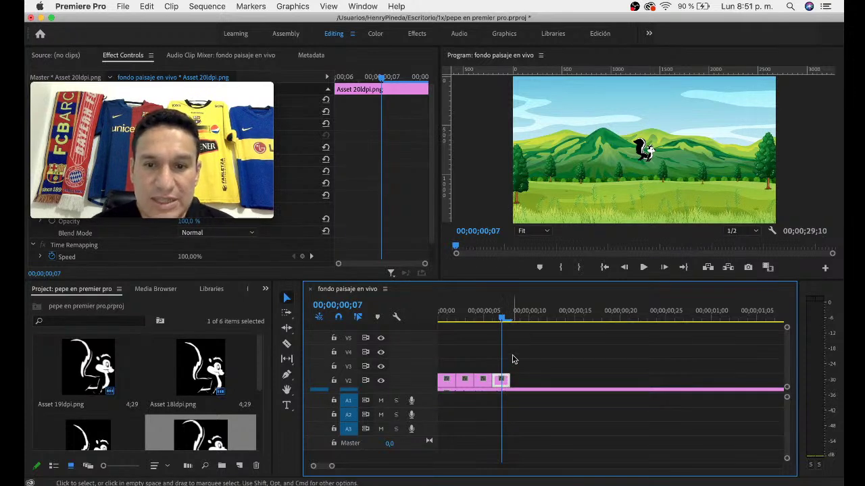
left_click_drag(502, 318, 528, 317)
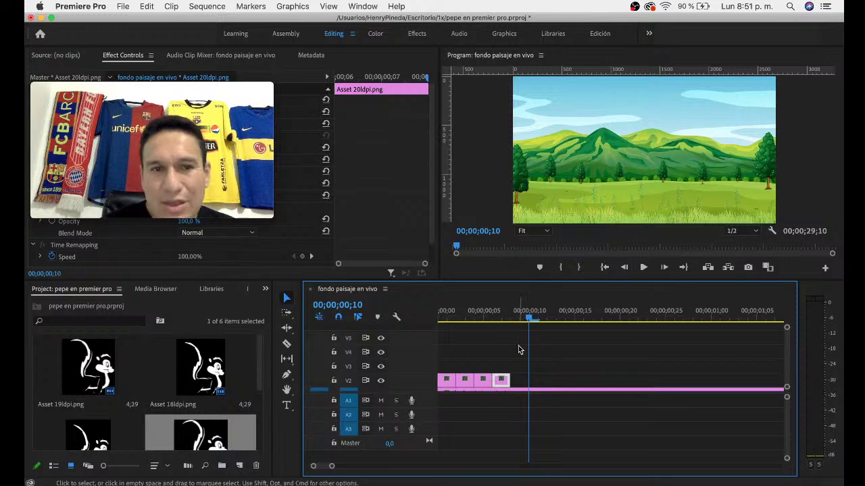
- Place the remaining frame clips end to end on V2, ending around frame 16
left_click_drag(501, 383, 528, 384)
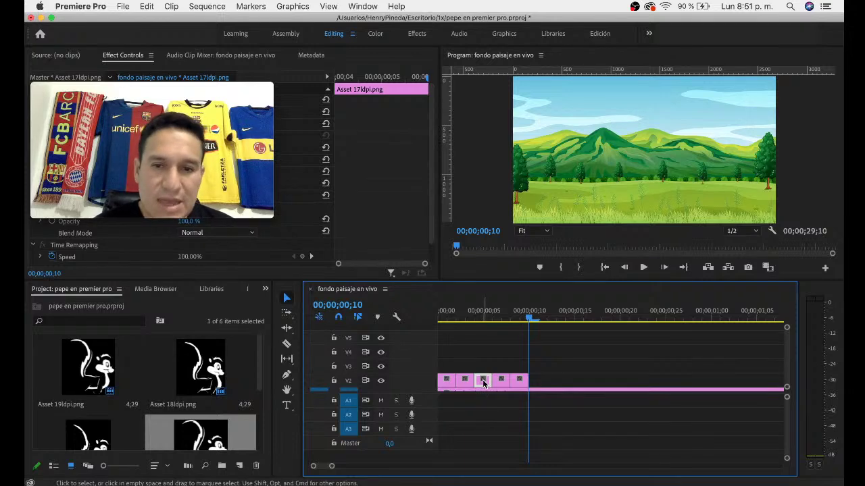
left_click_drag(483, 383, 501, 383)
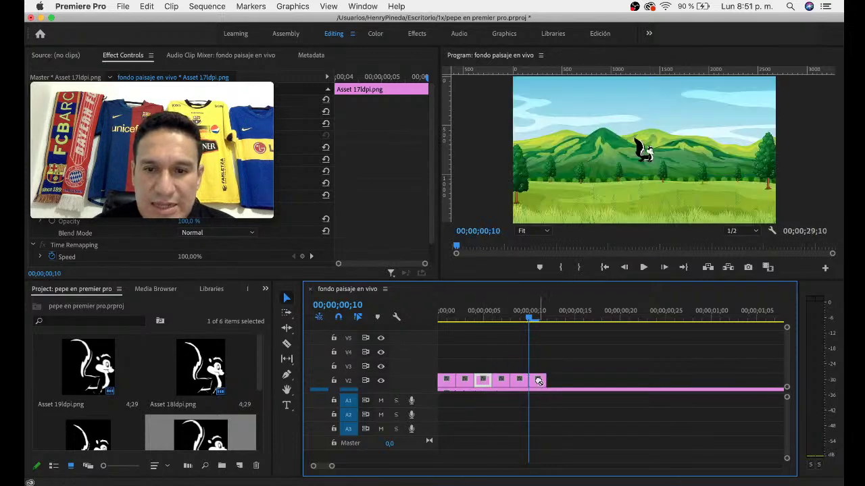
left_click_drag(546, 382, 564, 381)
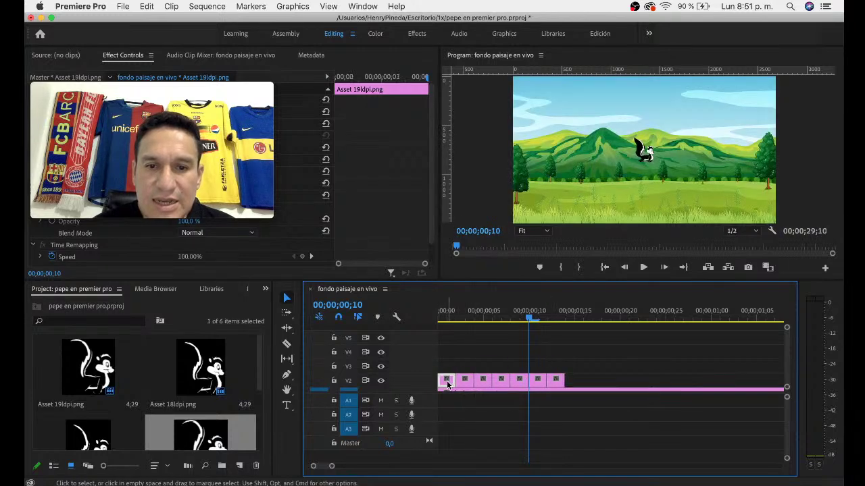
left_click_drag(447, 384, 582, 383)
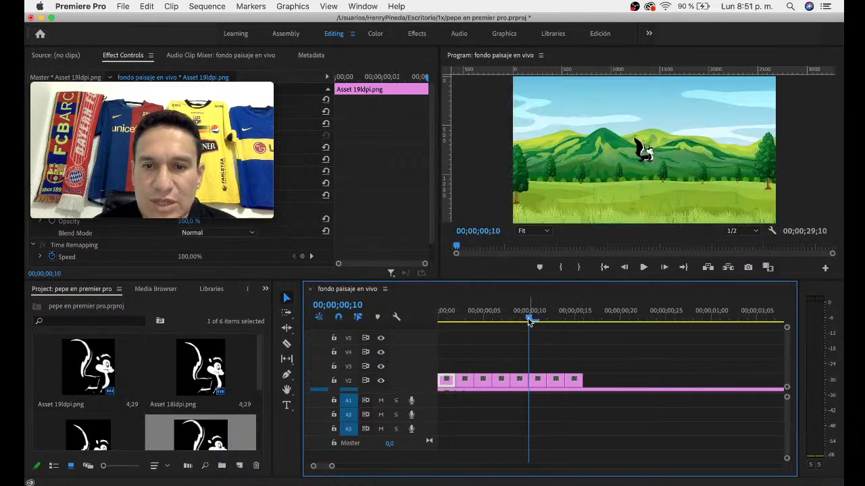
mouse_move(531, 318)
left_mouse_down()
mouse_move(454, 319)
mouse_move(579, 327)
mouse_move(483, 327)
mouse_move(575, 340)
mouse_move(476, 324)
mouse_move(544, 331)
mouse_move(521, 324)
mouse_move(474, 324)
left_mouse_up()
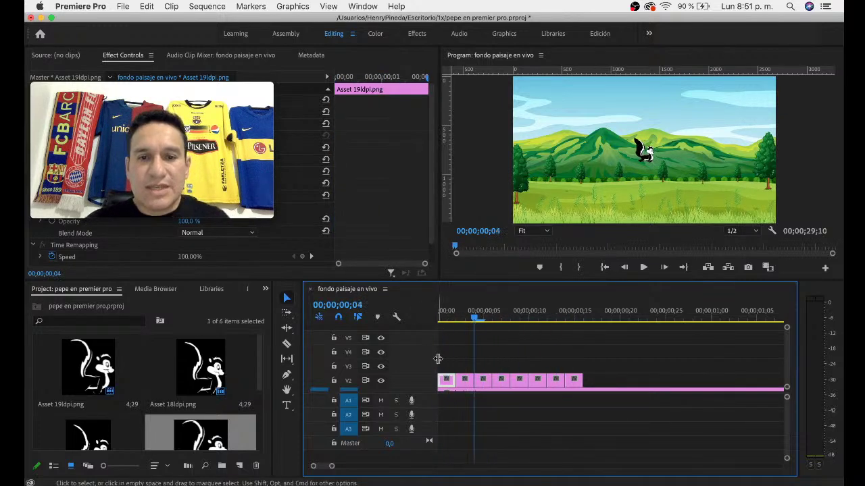
mouse_move(445, 362)
left_mouse_down()
mouse_move(560, 362)
mouse_move(586, 386)
left_mouse_up()
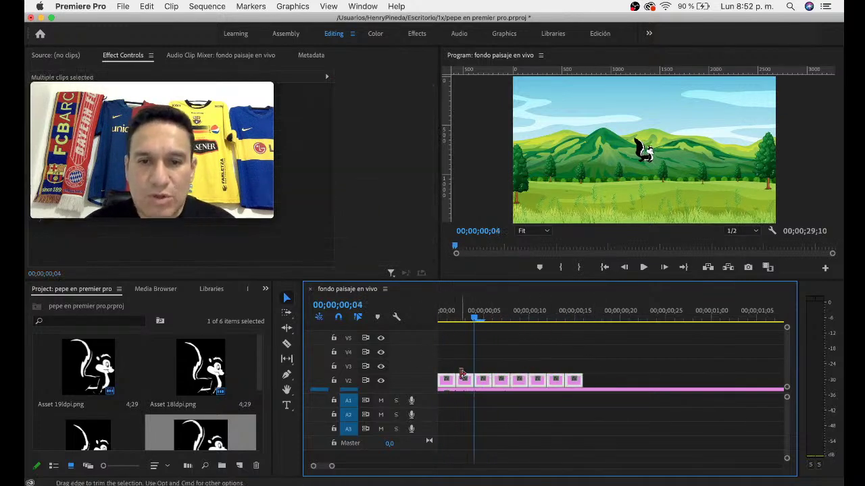
- Duplicate the V2 skunk frame run right after the originals
left_click_drag(444, 381, 594, 382)
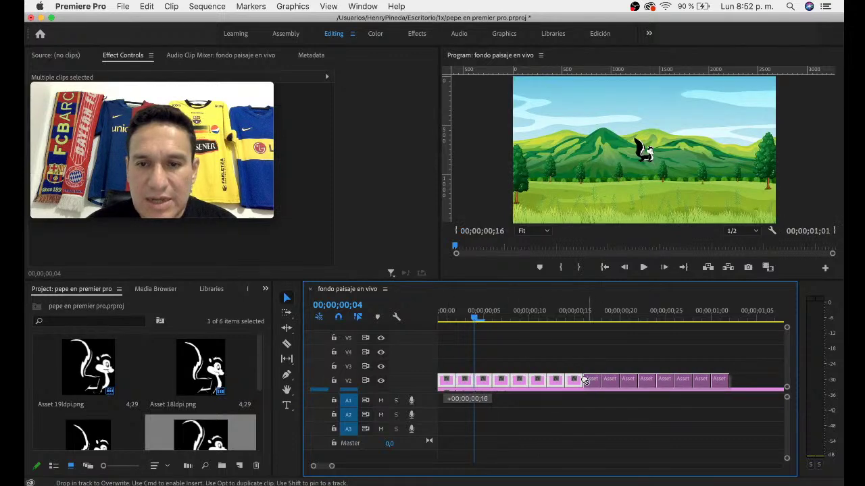
mouse_move(475, 318)
left_mouse_down()
mouse_move(678, 324)
mouse_move(492, 320)
mouse_move(629, 320)
mouse_move(556, 321)
left_mouse_up()
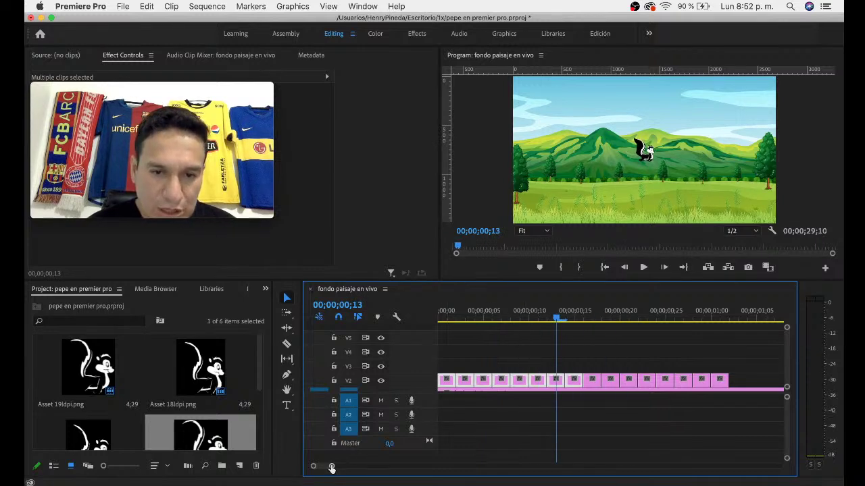
left_click_drag(331, 466, 371, 466)
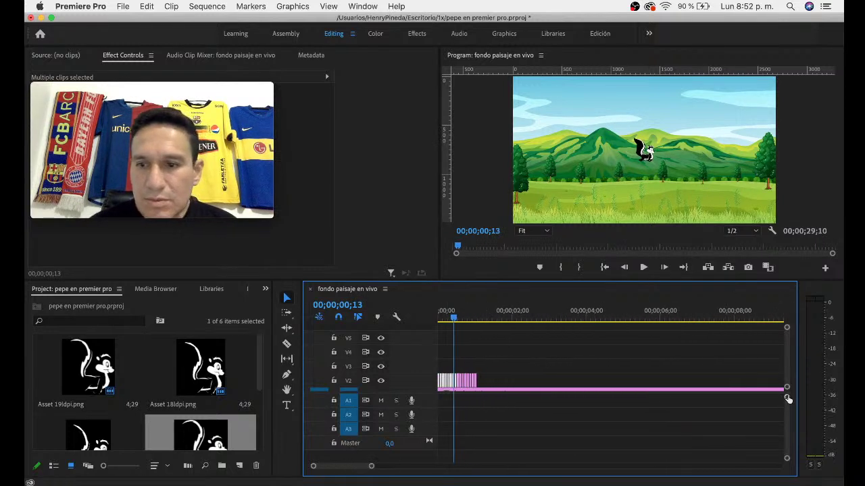
- Trim the landscape background on V1 to end with the frames around 00;00;01;02
left_click_drag(786, 329, 787, 332)
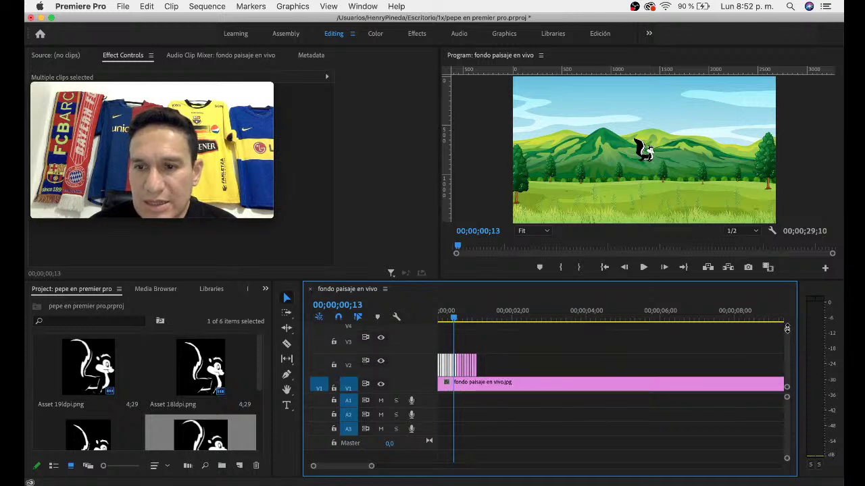
left_click_drag(373, 466, 443, 466)
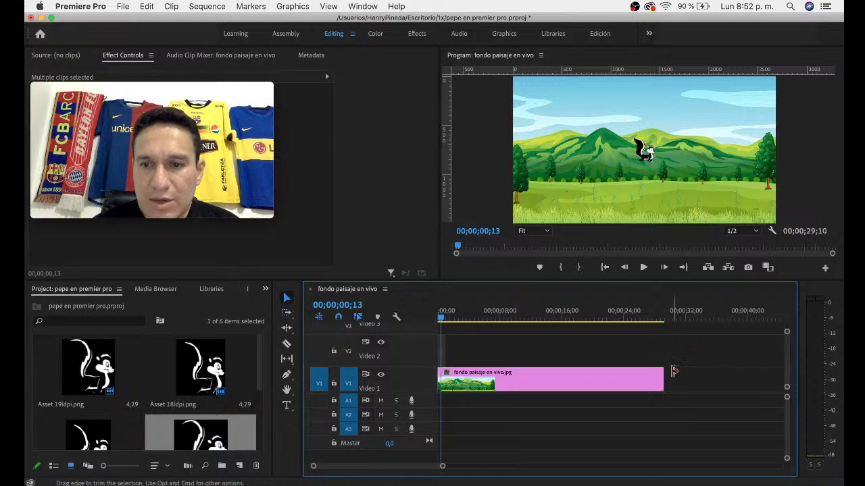
left_click_drag(663, 376, 445, 376)
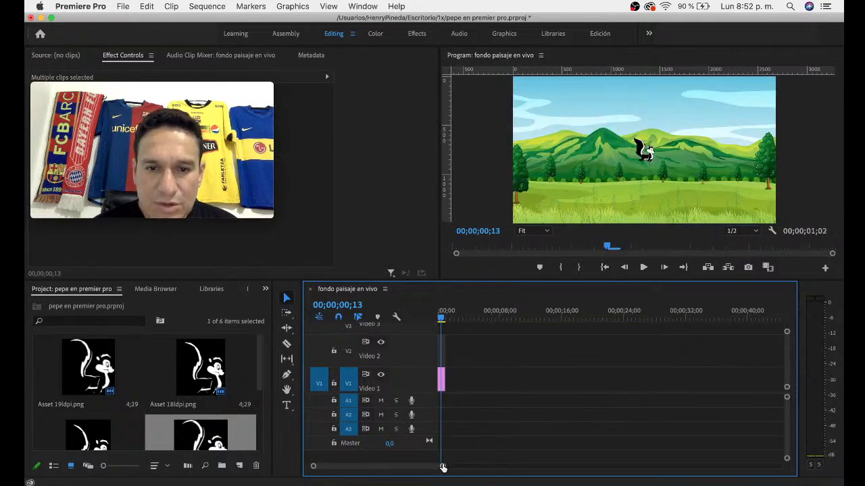
left_click_drag(443, 467, 334, 467)
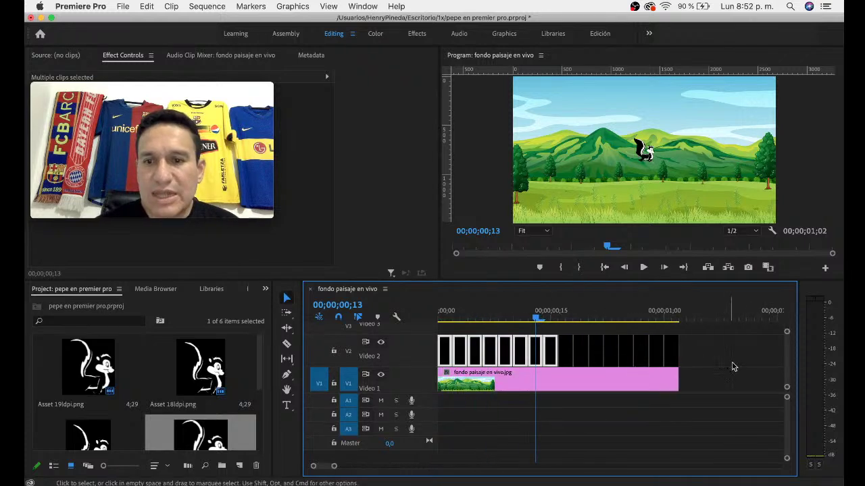
left_click(656, 380)
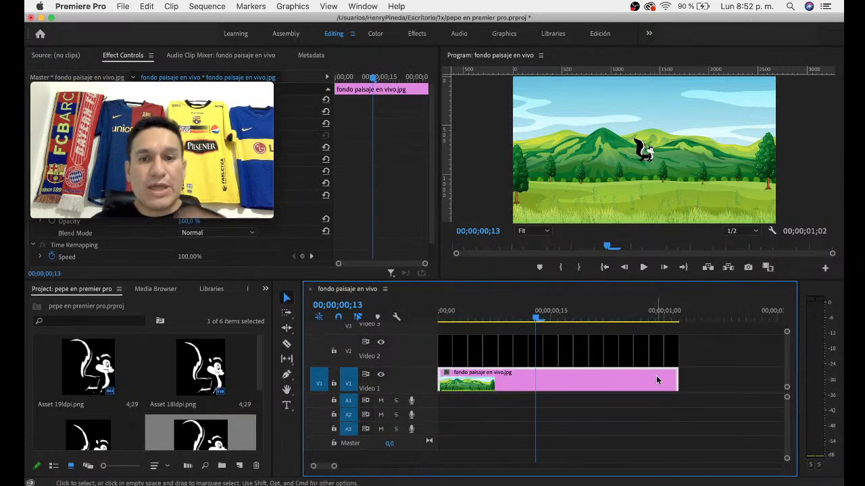
- Save the project and return to the timeline
key("super+s")
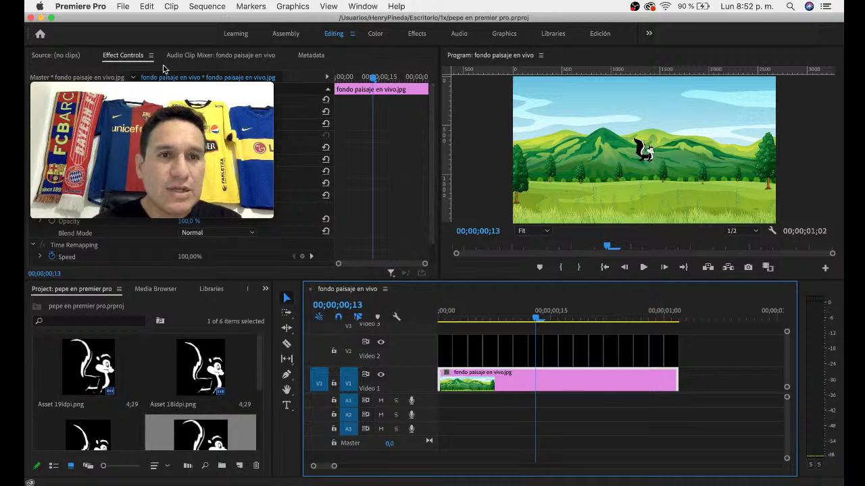
left_click_drag(142, 94, 604, 96)
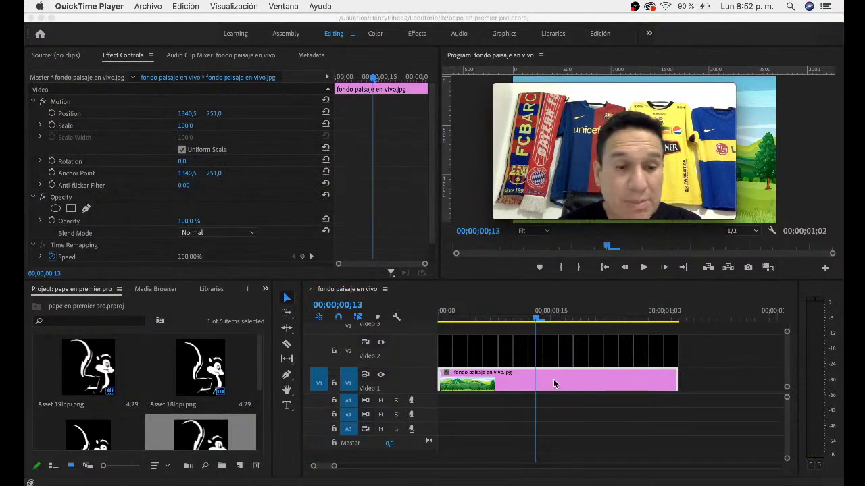
left_click_drag(633, 86, 169, 335)
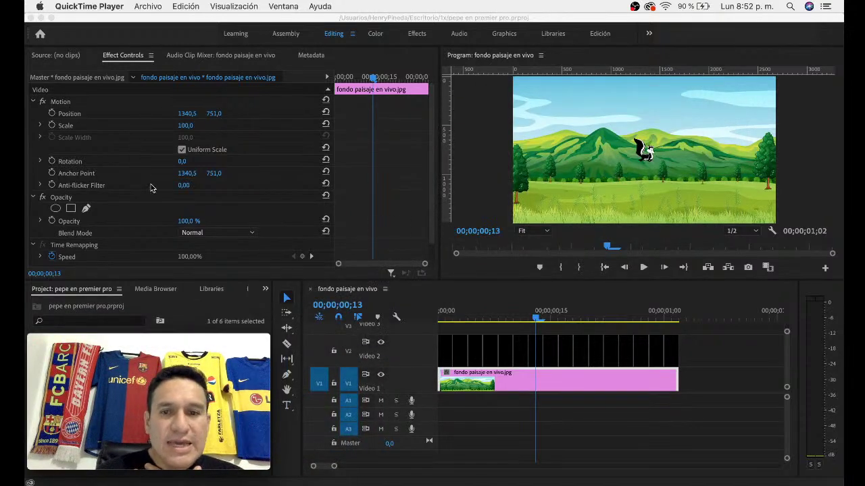
left_click(525, 384)
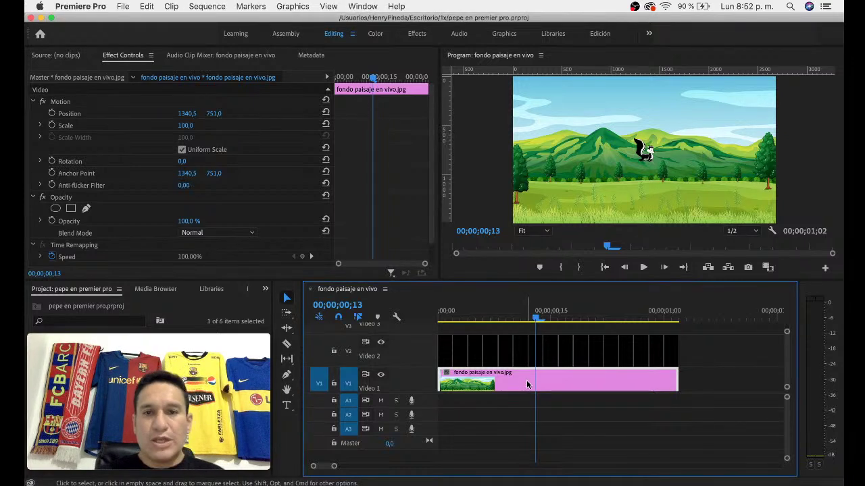
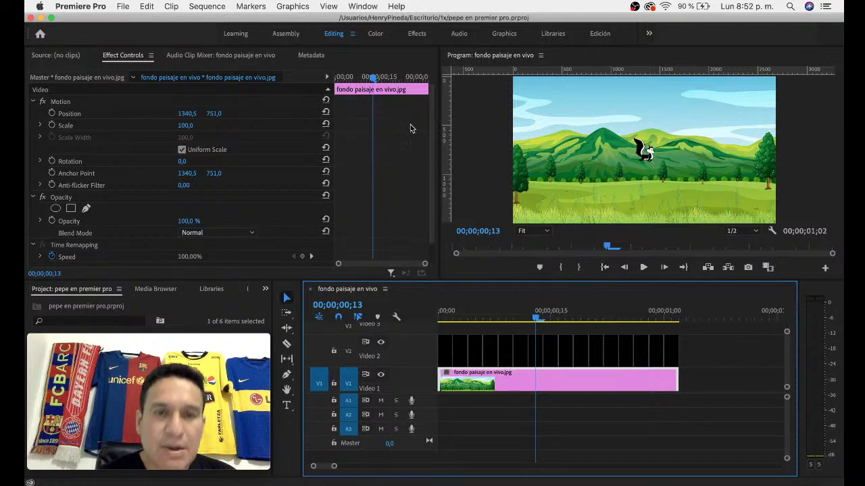
- Scrub through the sequence preview and zoom out the keyframe timeline to show the whole clip
scroll(368, 113, "up", 3)
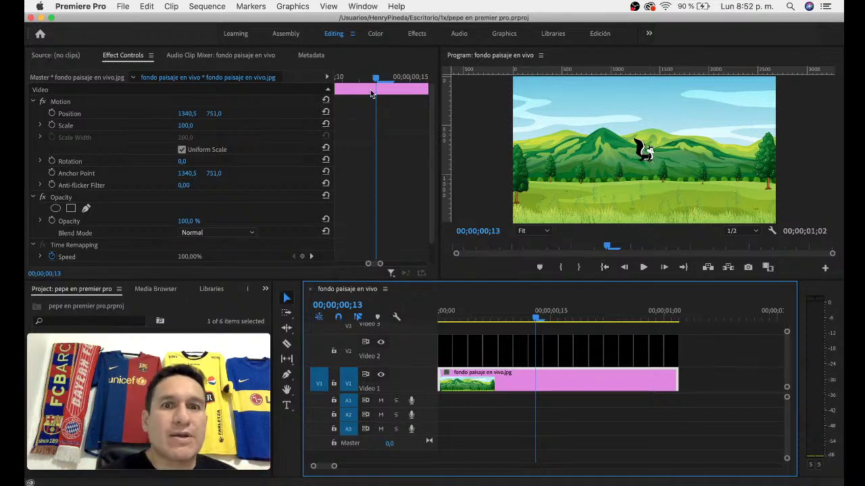
left_click_drag(380, 78, 358, 79)
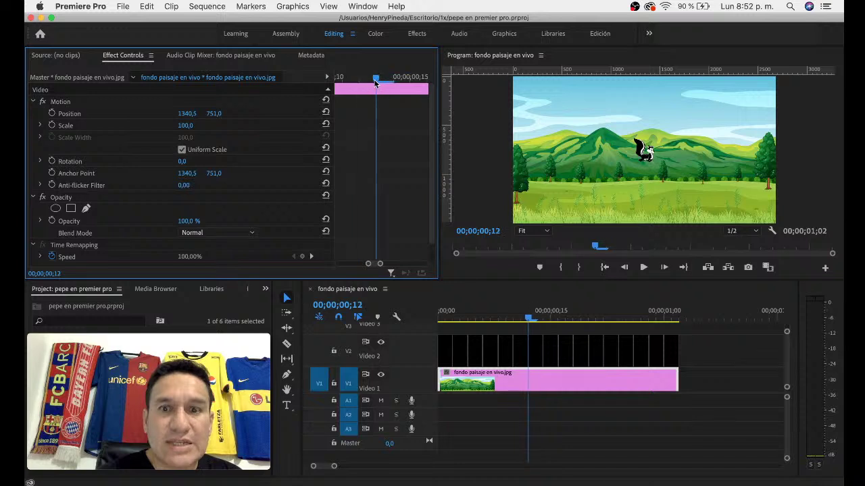
left_click_drag(532, 314, 521, 314)
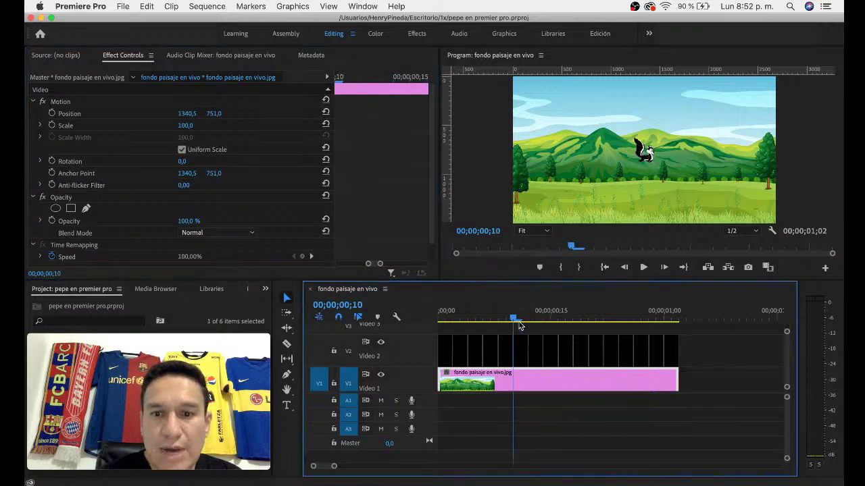
left_click_drag(340, 81, 345, 79)
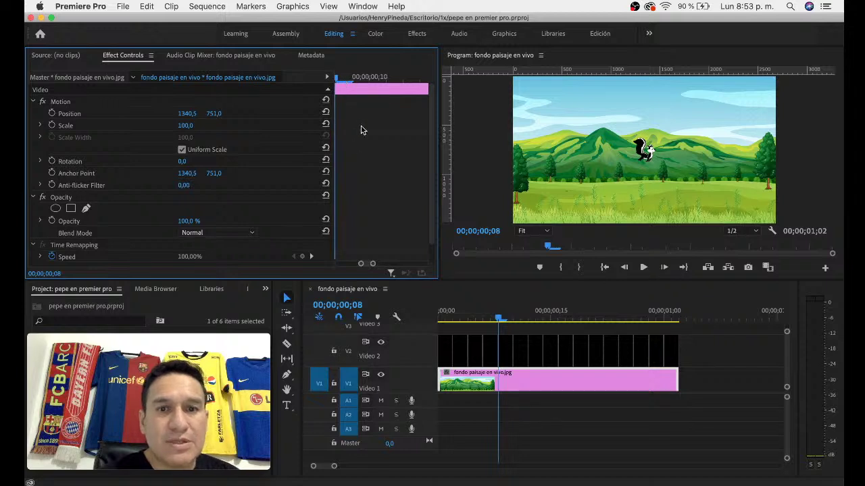
scroll(520, 370, "down", 1)
left_click_drag(504, 320, 423, 323)
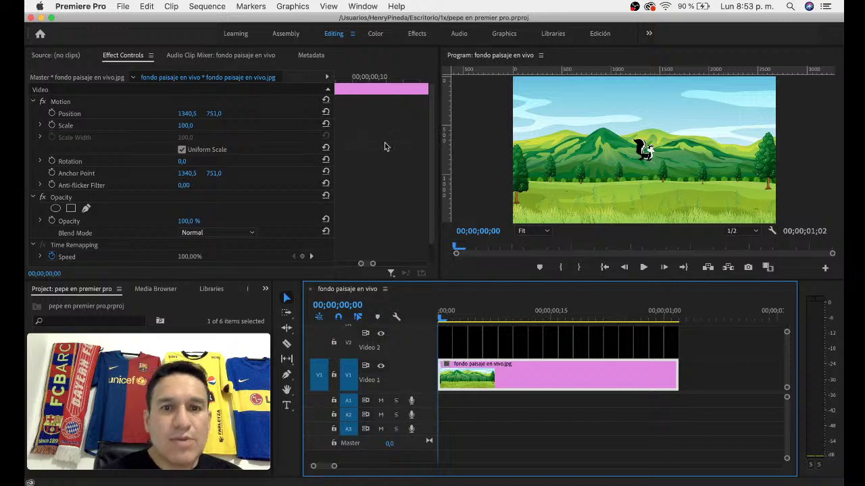
scroll(390, 166, "down", 1)
scroll(387, 198, "up", 1)
left_click_drag(370, 265, 477, 265)
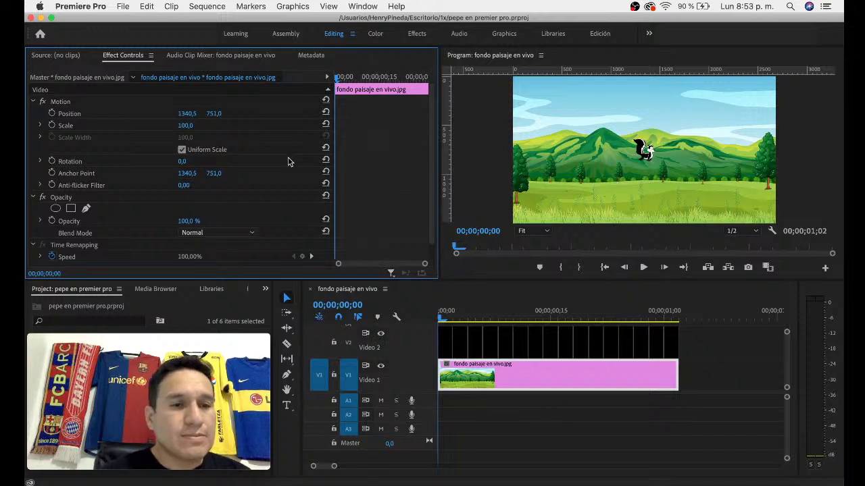
scroll(279, 172, "down", 1)
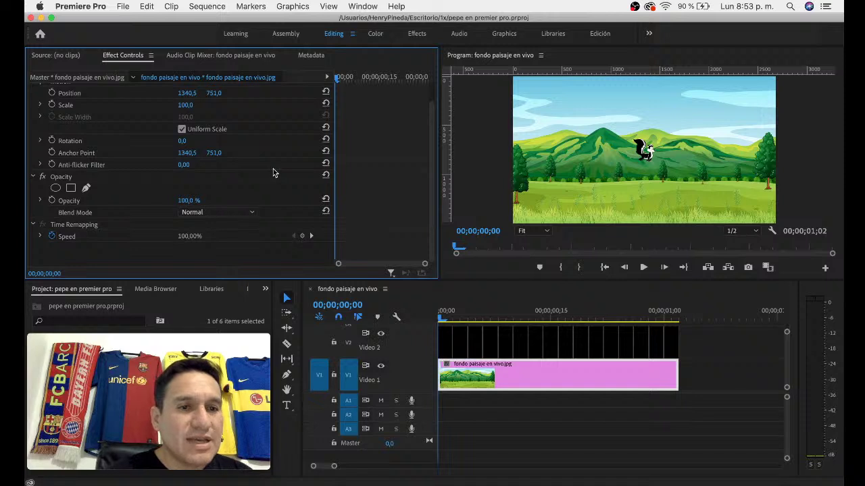
scroll(102, 157, "up", 1)
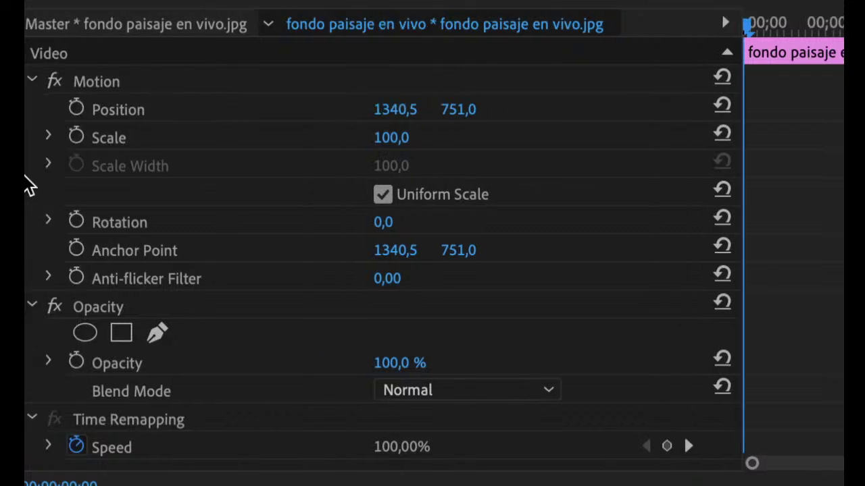
- Try a leftward background position keyframe at about frame 20, preview it, then undo it
left_click(75, 110)
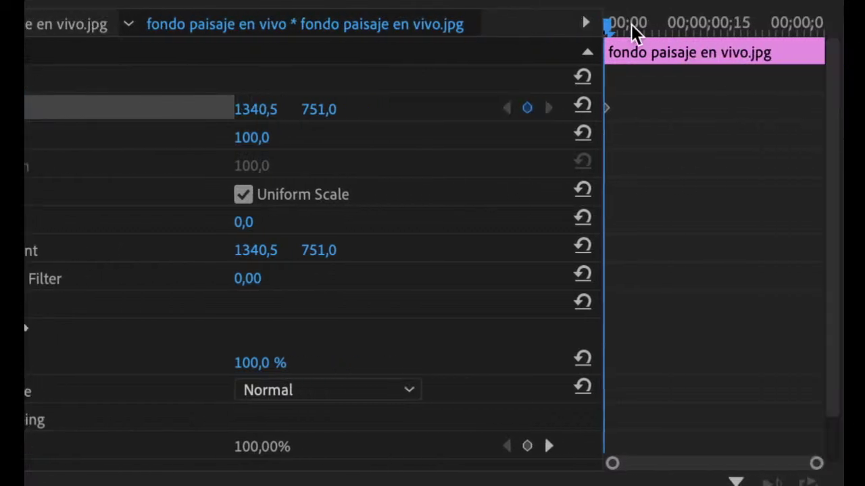
left_click_drag(608, 26, 793, 37)
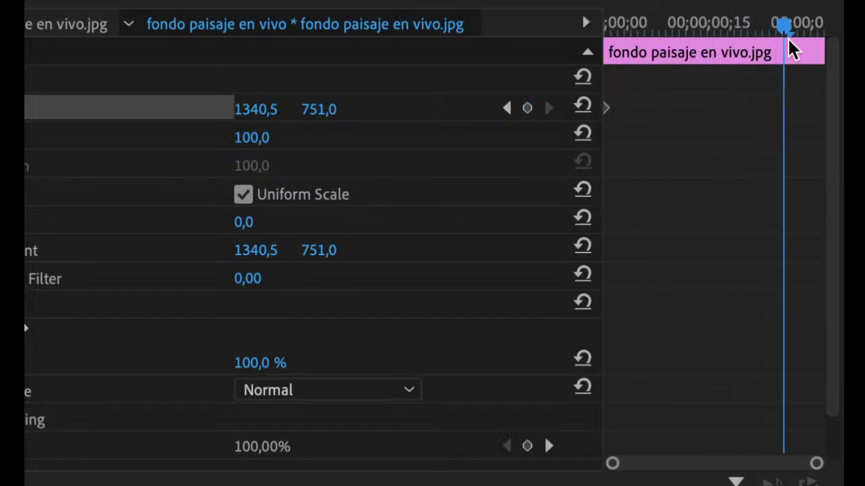
left_click(527, 109)
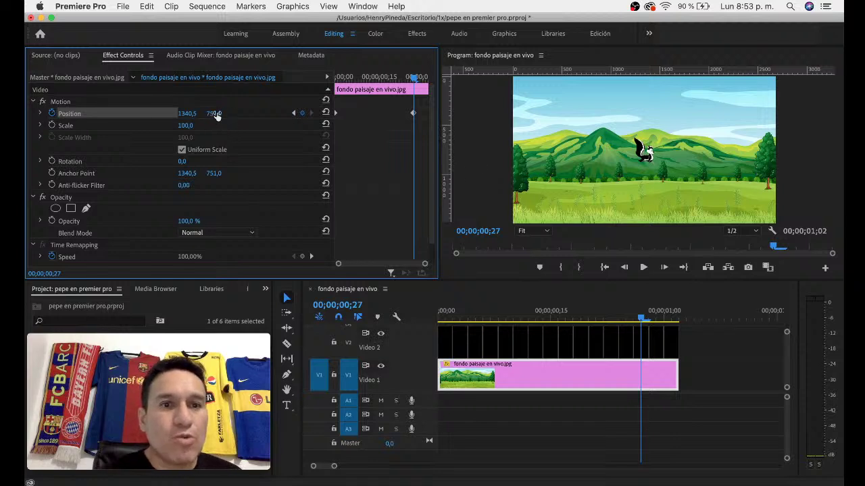
left_click_drag(186, 115, 77, 115)
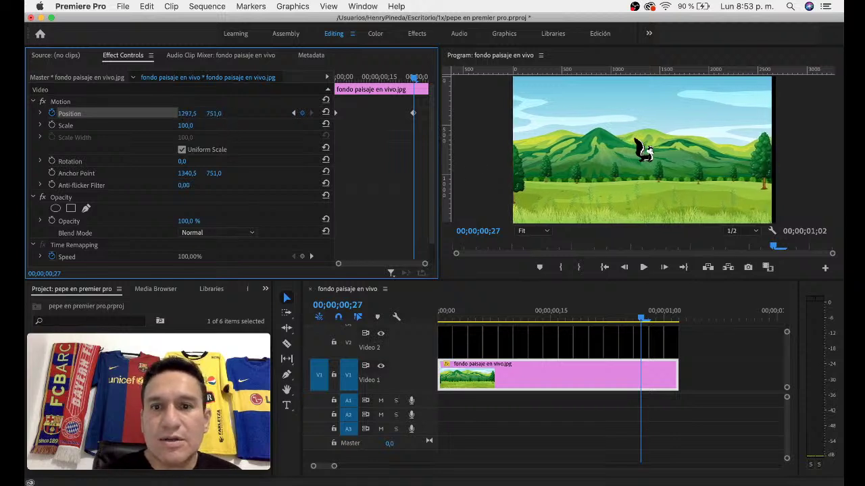
left_click_drag(188, 113, 109, 113)
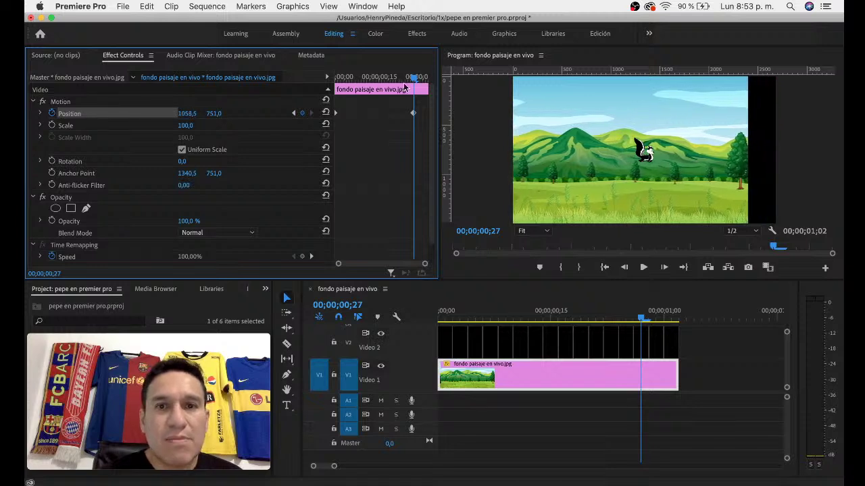
left_click_drag(414, 77, 314, 89)
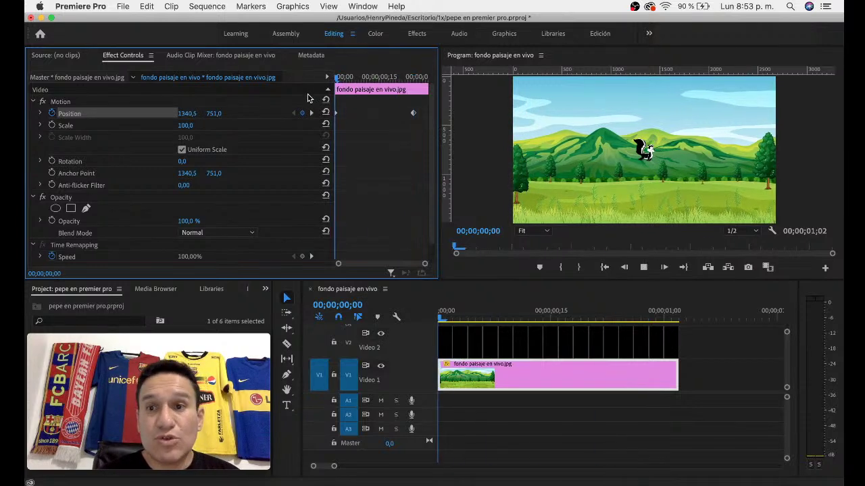
key("space")
key("space")
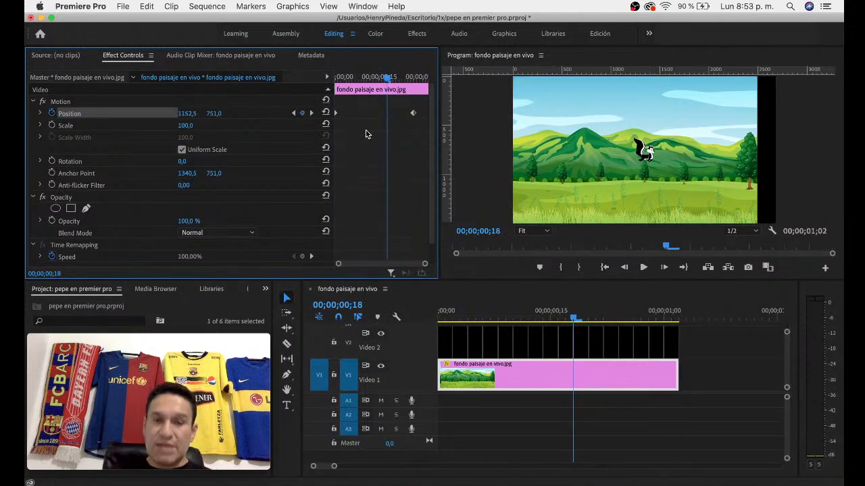
key("super+z")
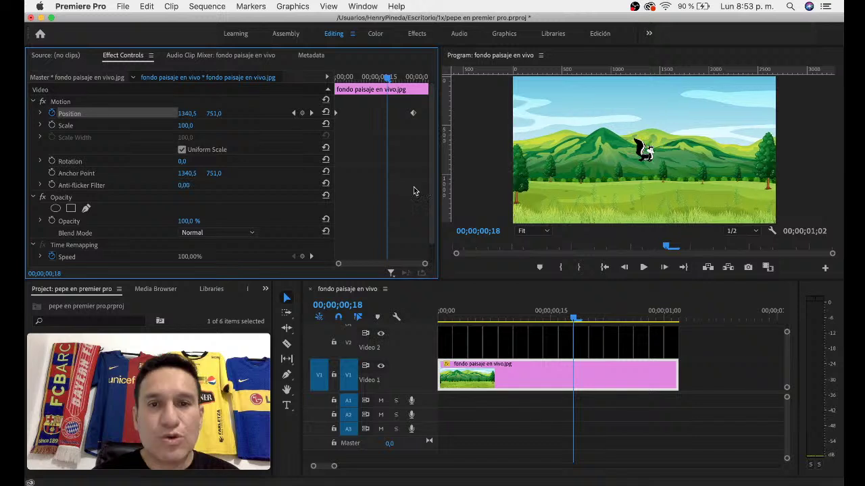
key("super+z")
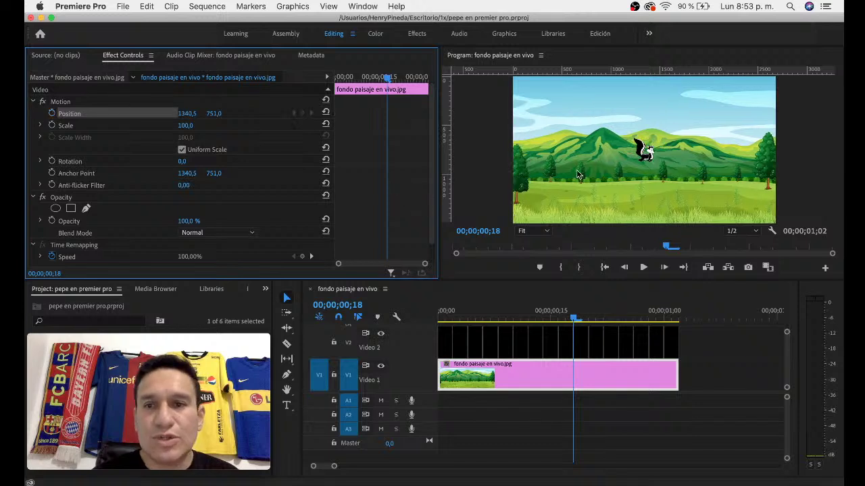
- Scale the background to 141, keyframe Position X 1043.5 at frame 26, preview, and save
left_click(587, 175)
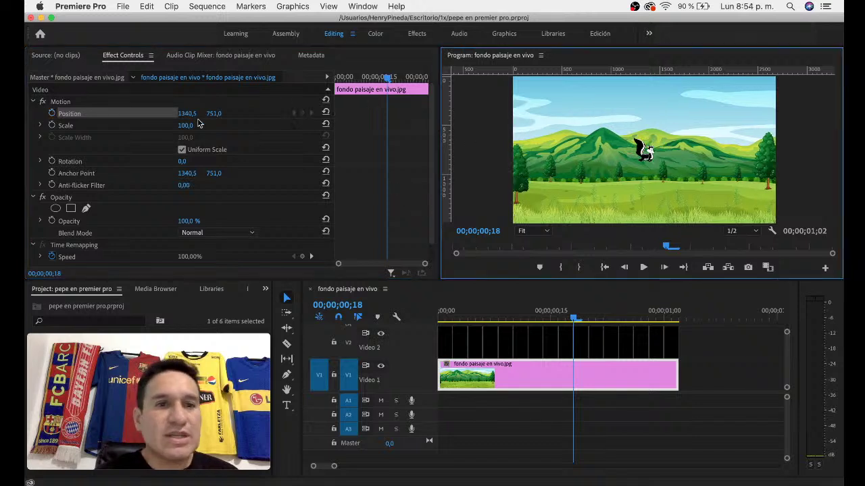
left_click_drag(182, 130, 207, 129)
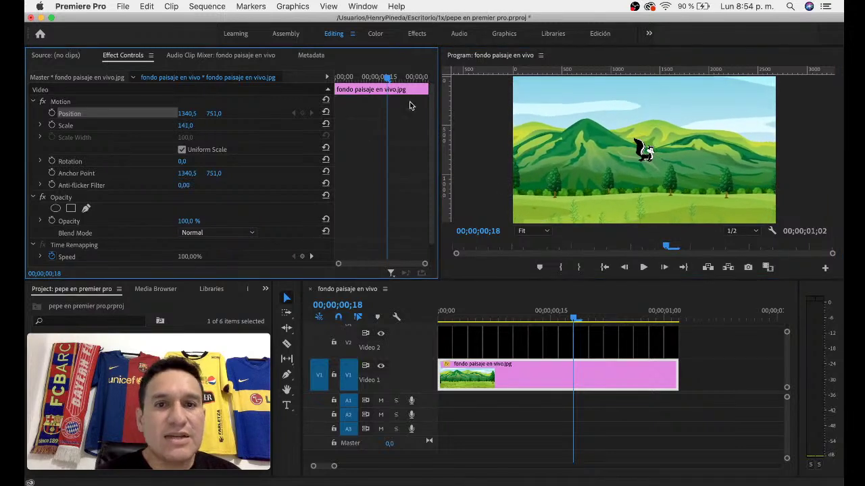
left_click_drag(389, 80, 336, 88)
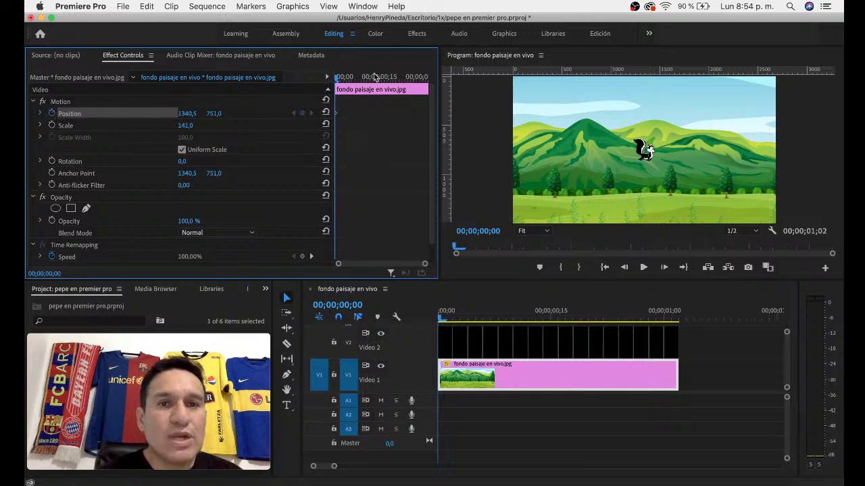
left_click_drag(336, 81, 411, 78)
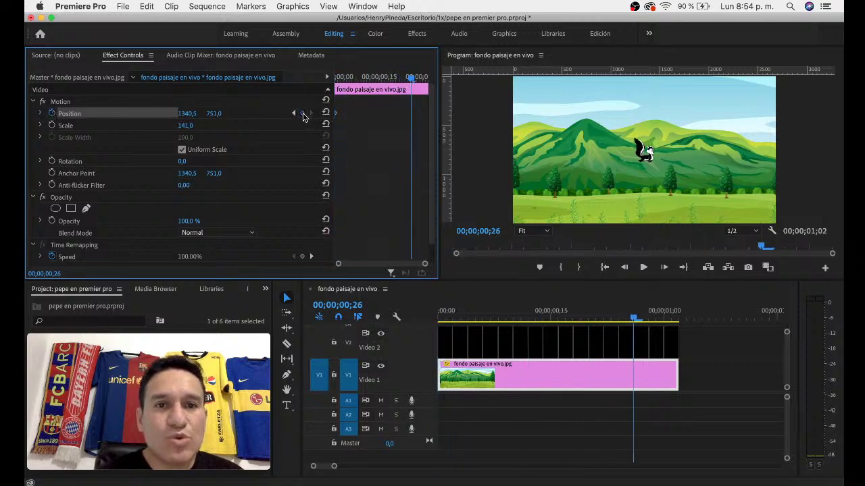
left_click_drag(189, 113, 122, 115)
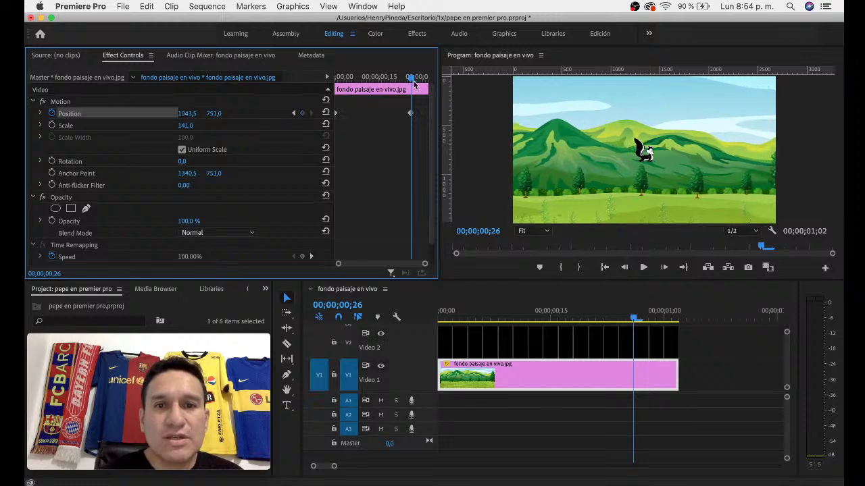
left_click_drag(414, 82, 303, 89)
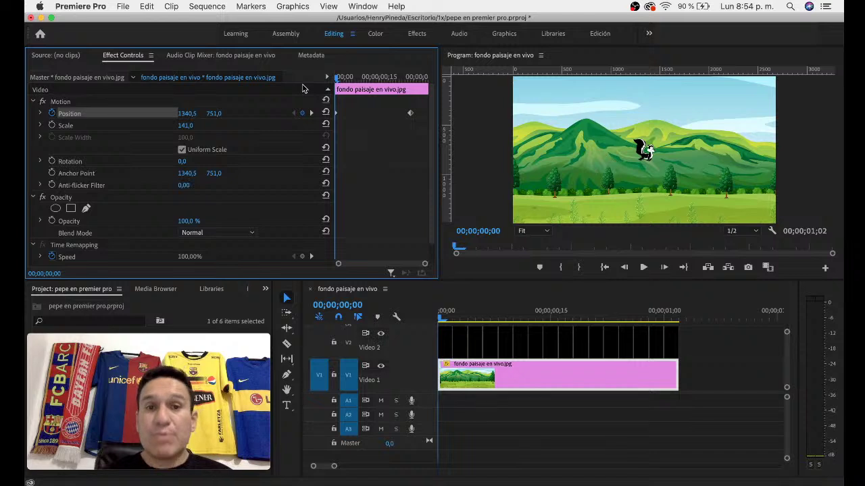
key("space")
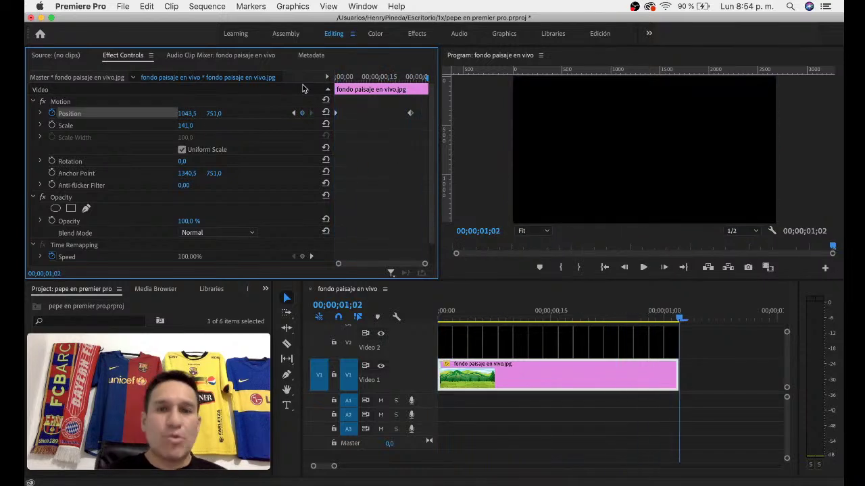
key("cmd+s")
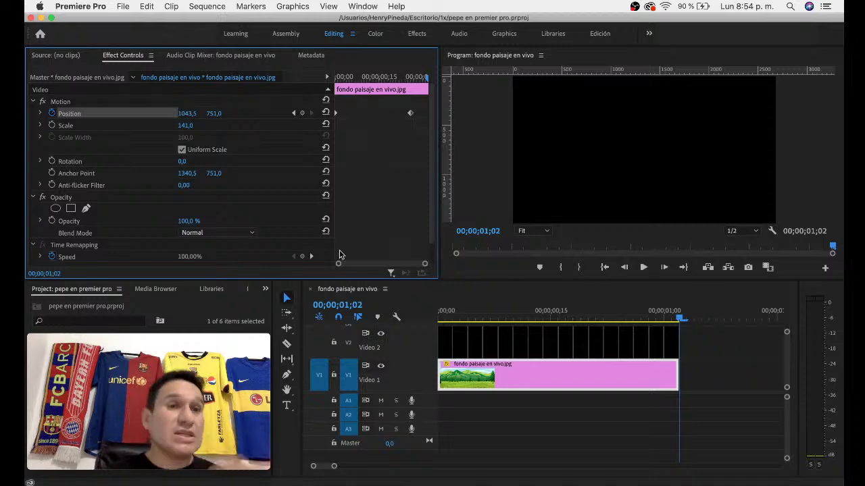
left_click(80, 7)
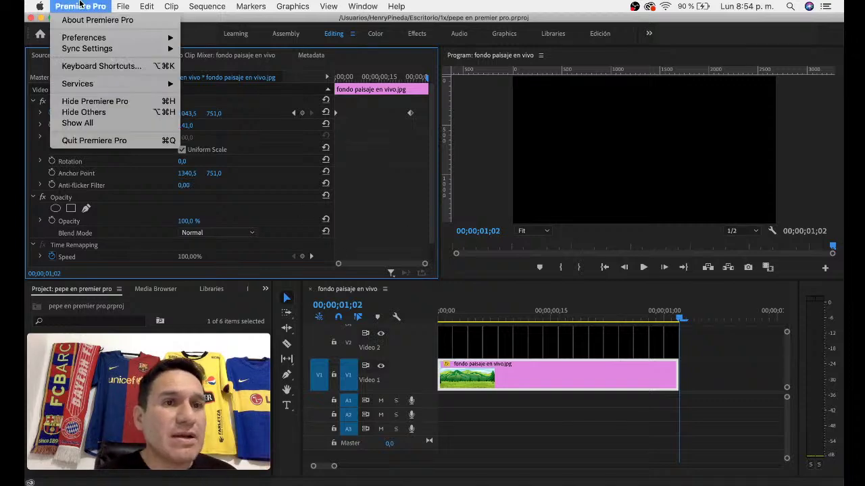
- Quit Premiere Pro and switch to the YouTube Studio live stream dashboard
left_click(87, 140)
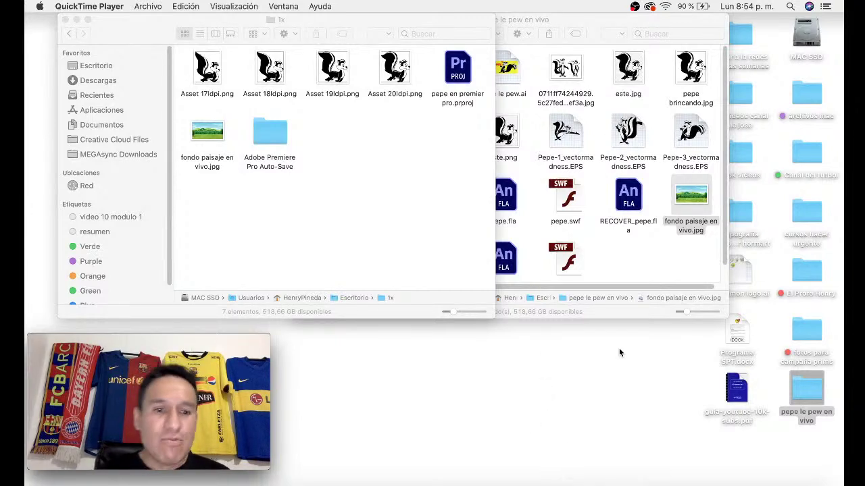
key("super+Tab")
key("super+Tab")
key("super+Tab")
key("super+Tab")
key("super+Tab")
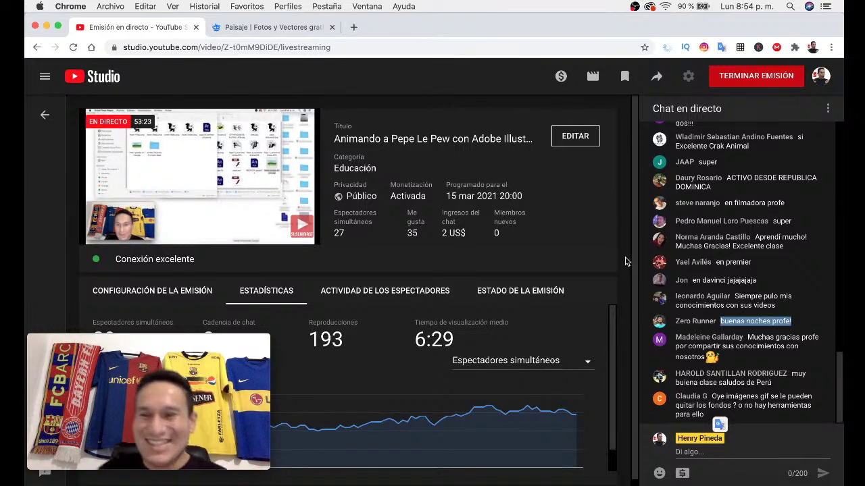
left_click_drag(776, 337, 787, 356)
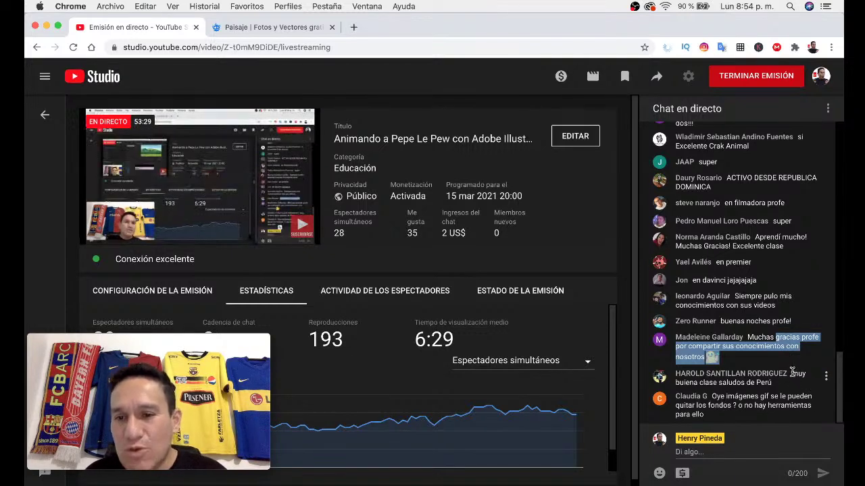
left_click_drag(791, 374, 795, 382)
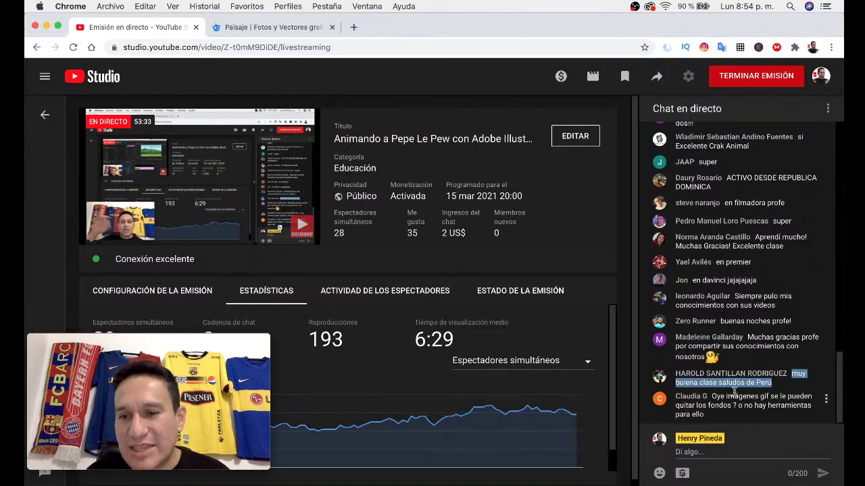
left_click_drag(713, 398, 731, 416)
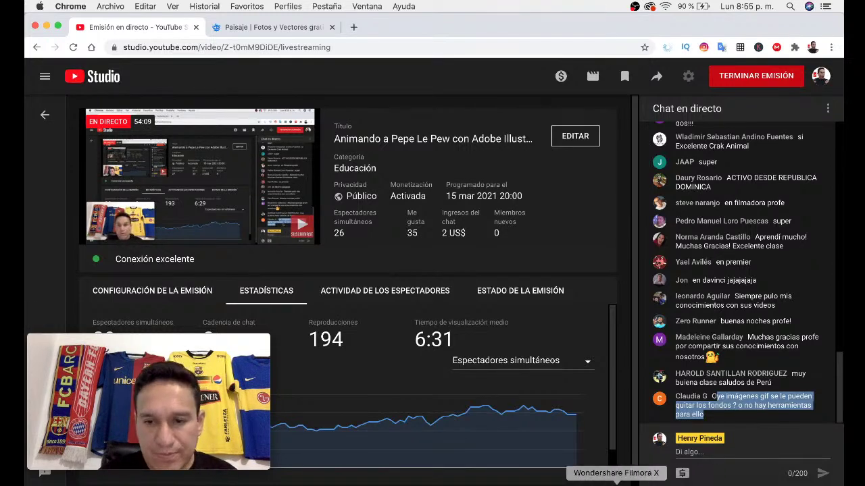
- Bring Filmora forward, reposition and enlarge its window, and open the Archivo menu
left_click(617, 481)
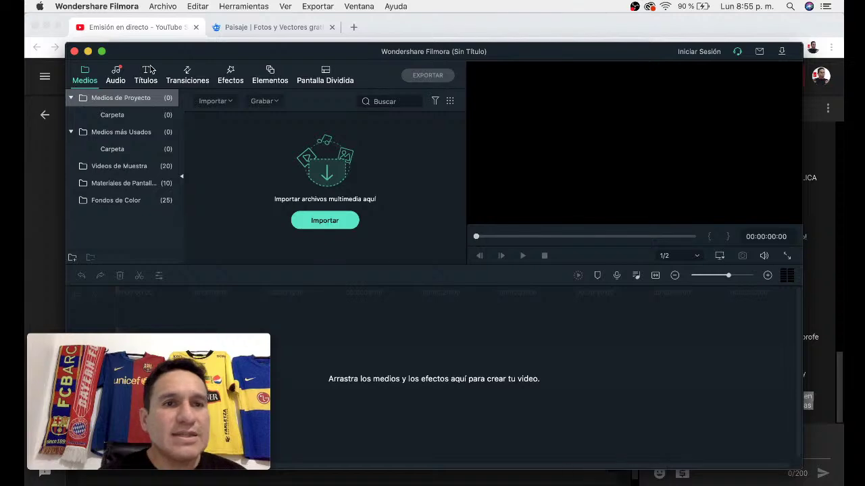
left_click_drag(156, 50, 113, 21)
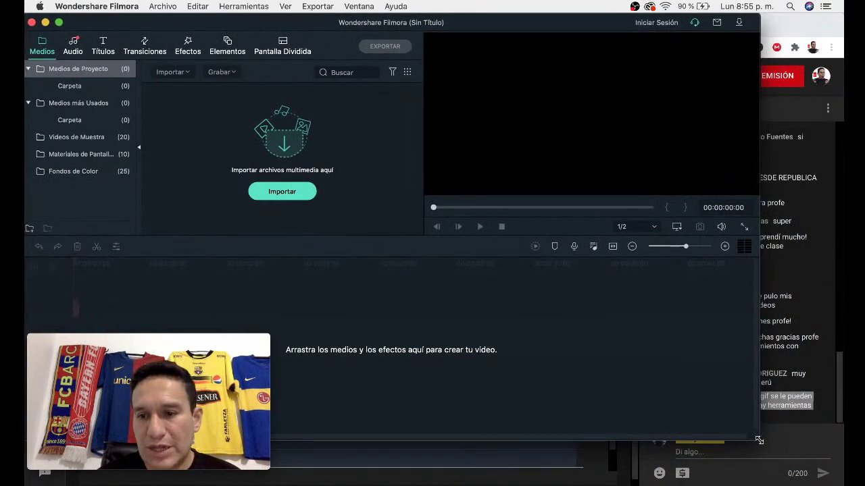
left_click_drag(758, 440, 842, 484)
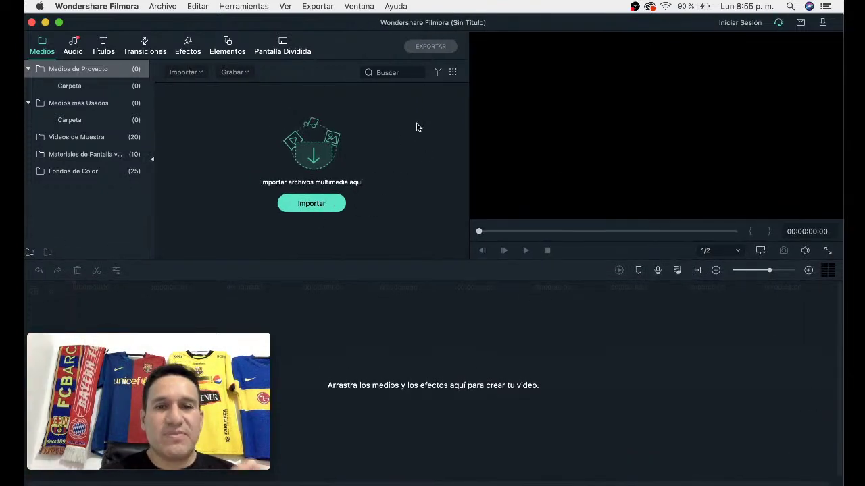
left_click(153, 5)
mouse_move(184, 109)
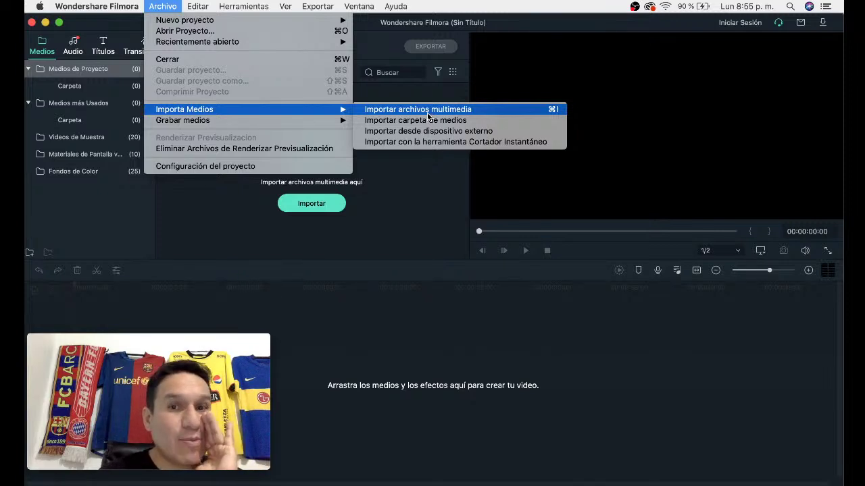
- Import Asset 17–20ldpi and fondo paisaje en vivo from Escritorio > 1x into project media
left_click(430, 113)
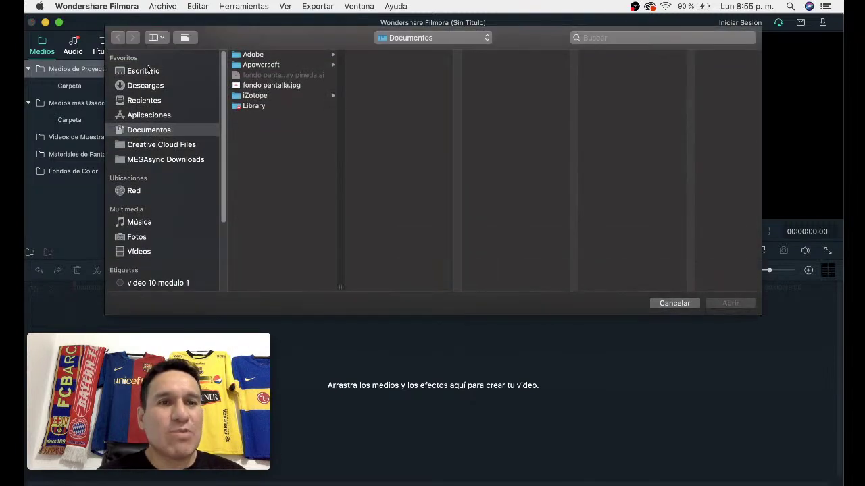
left_click(152, 71)
left_click(245, 55)
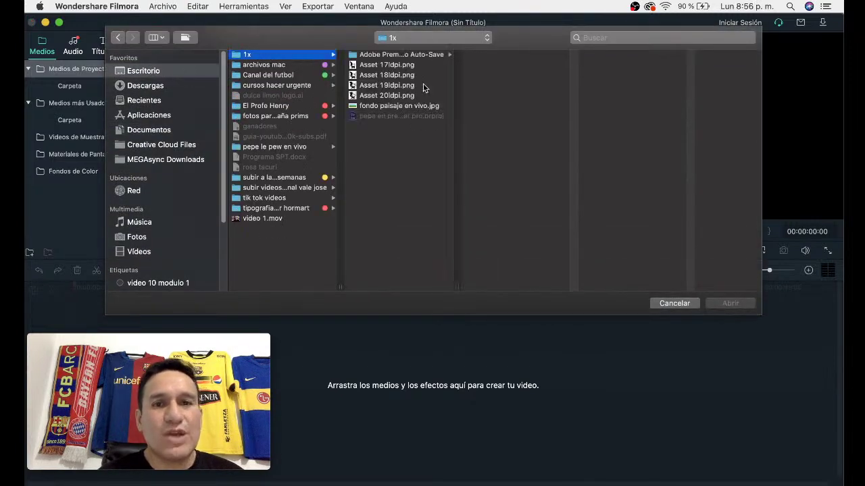
left_click(388, 106)
left_click(387, 67, "shift")
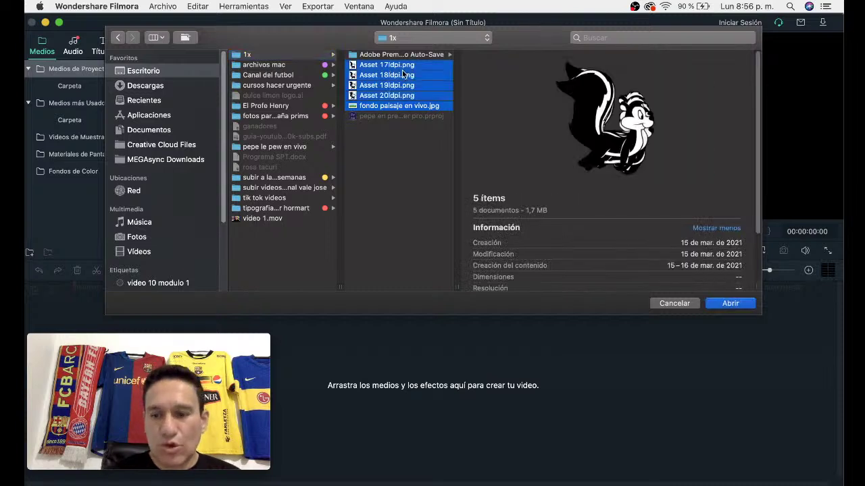
double_click(403, 73)
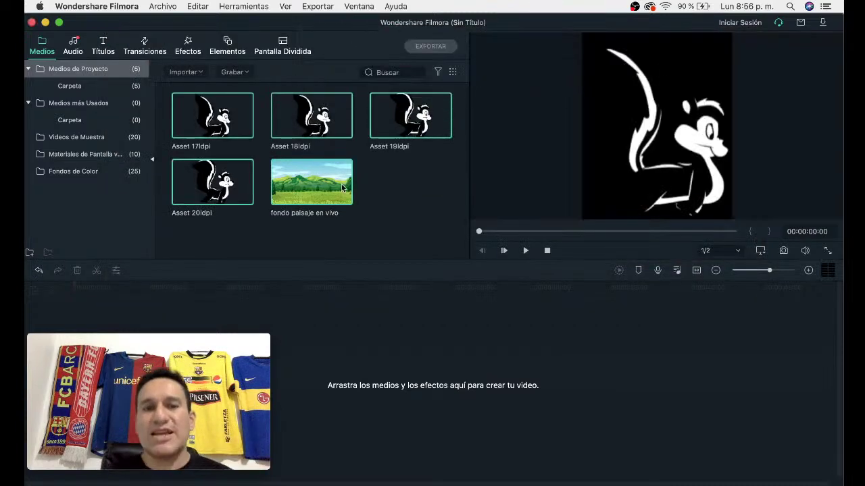
mouse_move(173, 353)
left_mouse_down()
mouse_move(638, 96)
mouse_move(645, 80)
left_mouse_up()
- Place fondo paisaje en vivo at the timeline start and stretch it to about 00:00:20:12
left_click(312, 184)
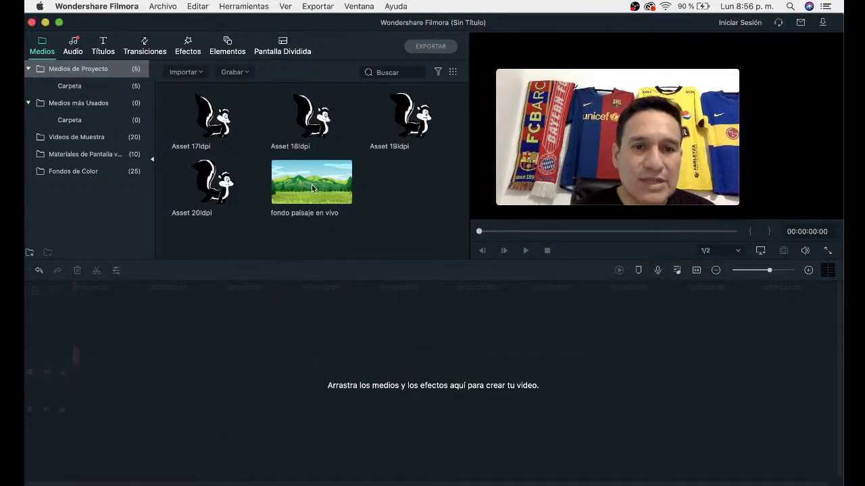
left_click_drag(312, 185, 218, 323)
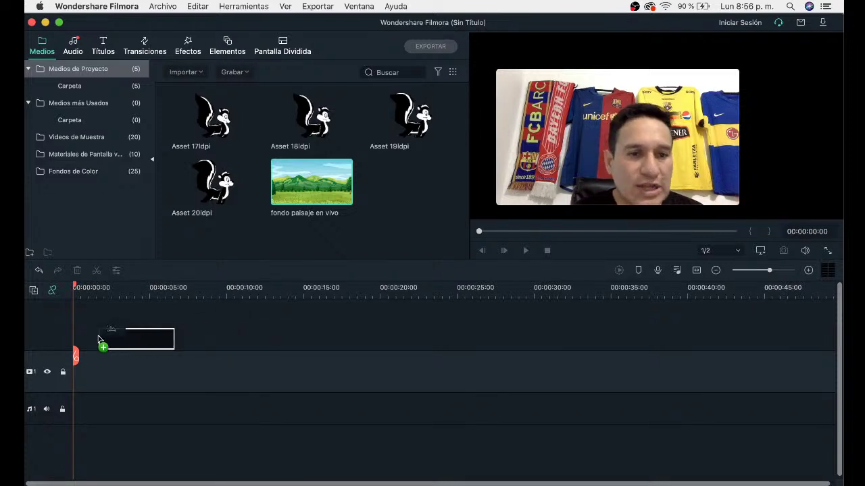
mouse_move(218, 323)
left_mouse_down()
mouse_move(78, 338)
mouse_move(92, 333)
left_mouse_up()
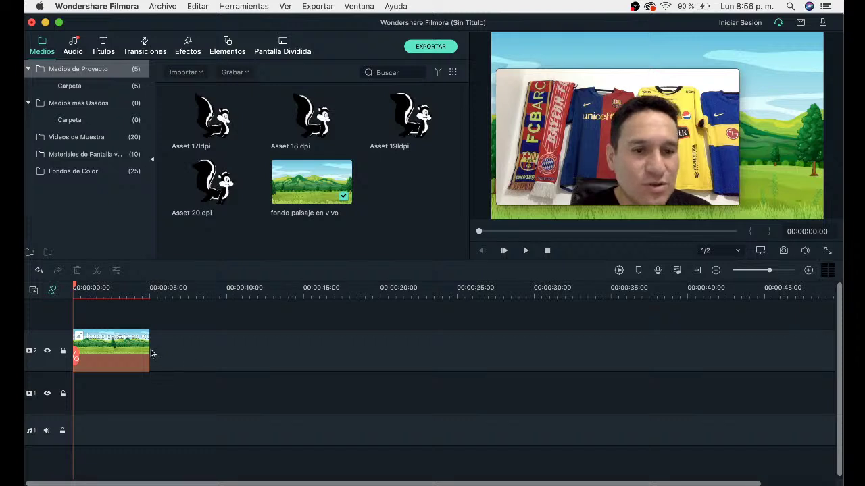
left_click_drag(148, 348, 558, 358)
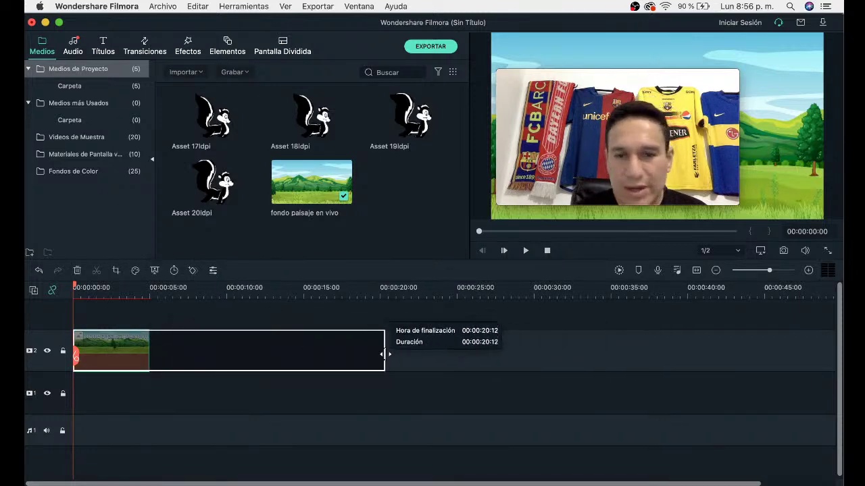
mouse_move(559, 358)
left_mouse_down()
mouse_move(321, 341)
mouse_move(457, 357)
mouse_move(216, 360)
mouse_move(531, 361)
mouse_move(338, 361)
mouse_move(390, 361)
left_mouse_up()
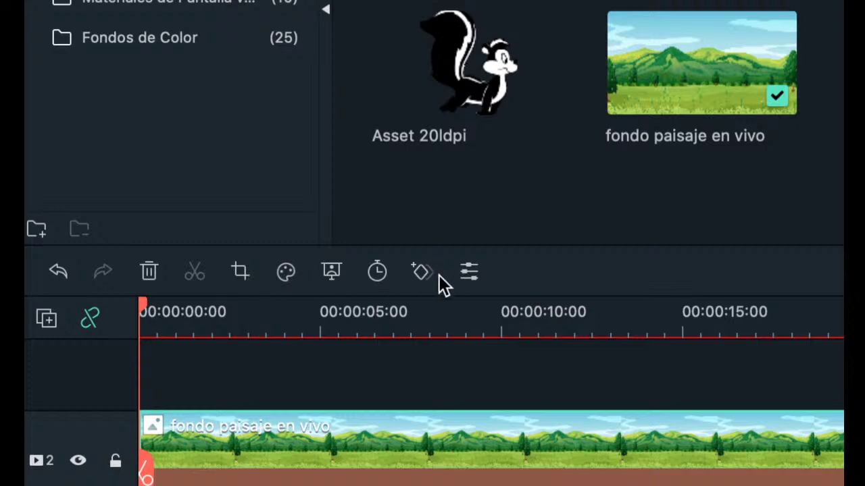
- Set the landscape clip's Escala to 116 and pick the Deslizar a la derecha animation
left_click(468, 272)
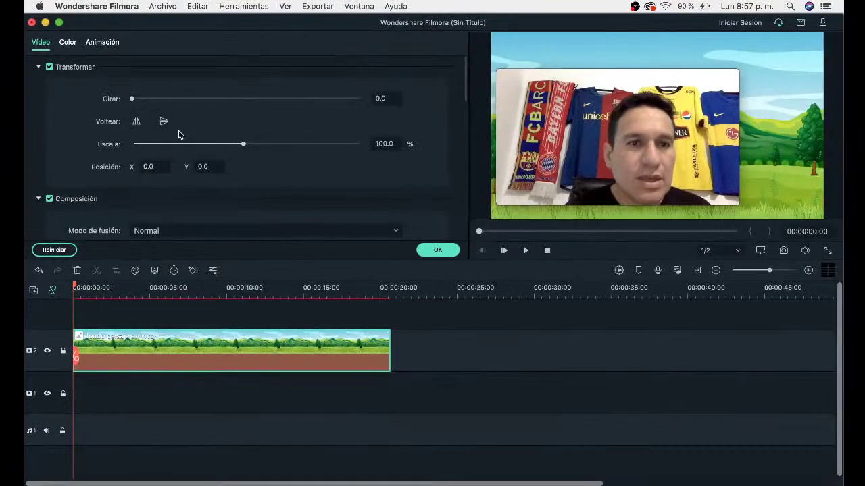
left_click_drag(243, 145, 248, 144)
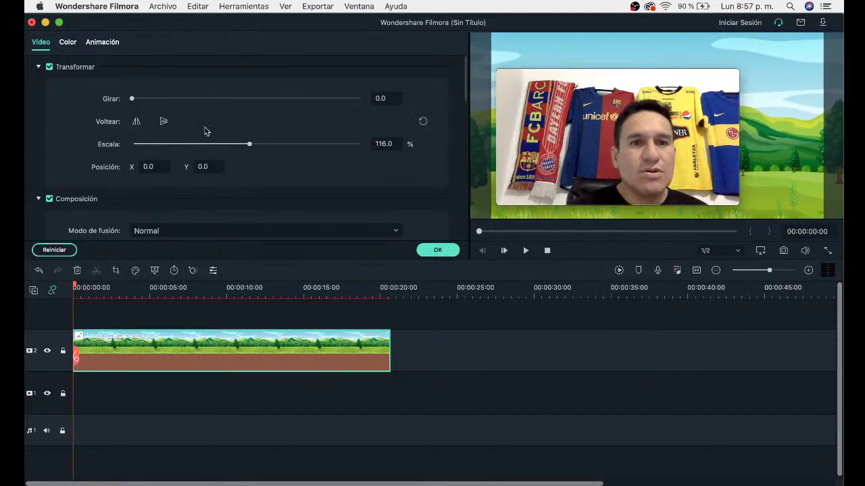
scroll(293, 142, "down", 1)
scroll(293, 142, "down", 2)
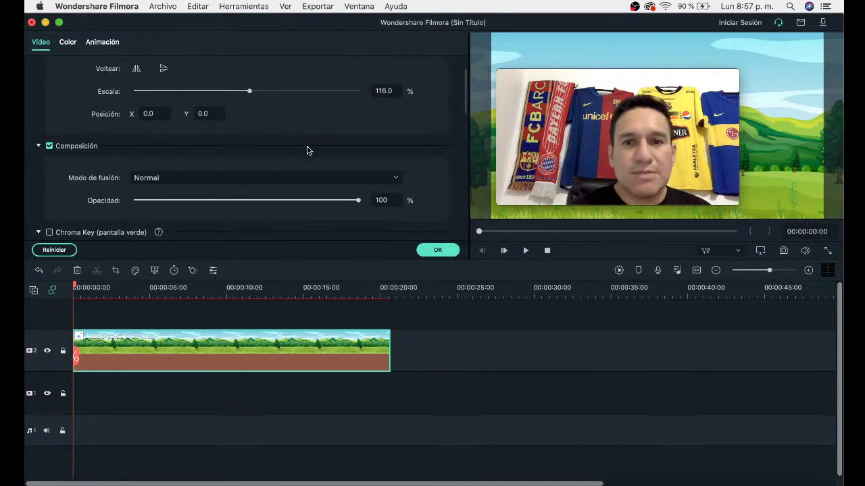
scroll(107, 63, "up", 1)
left_click(98, 48)
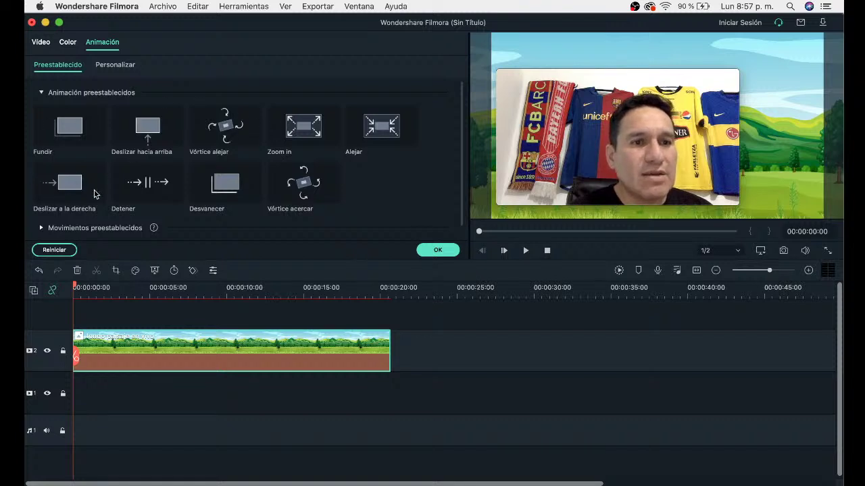
left_click(71, 184)
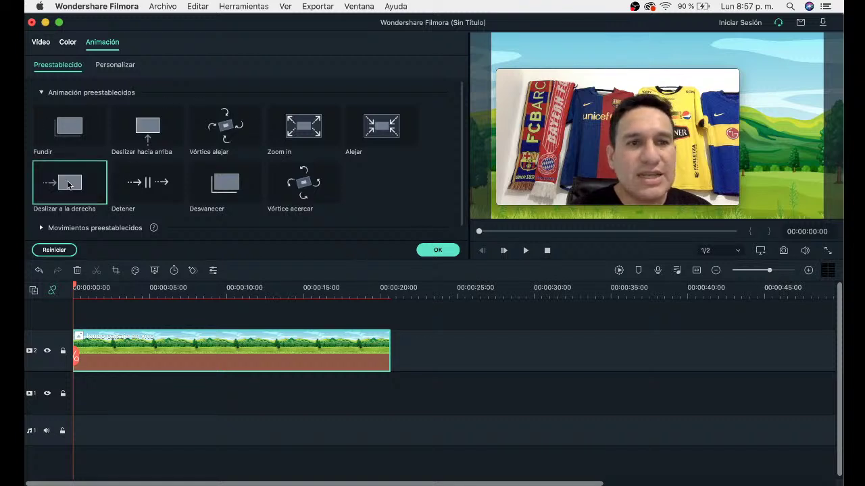
- Stack Asset 17, 18, 19 and 20ldpi on separate tracks above the background at 00:00:00:00
left_click(437, 251)
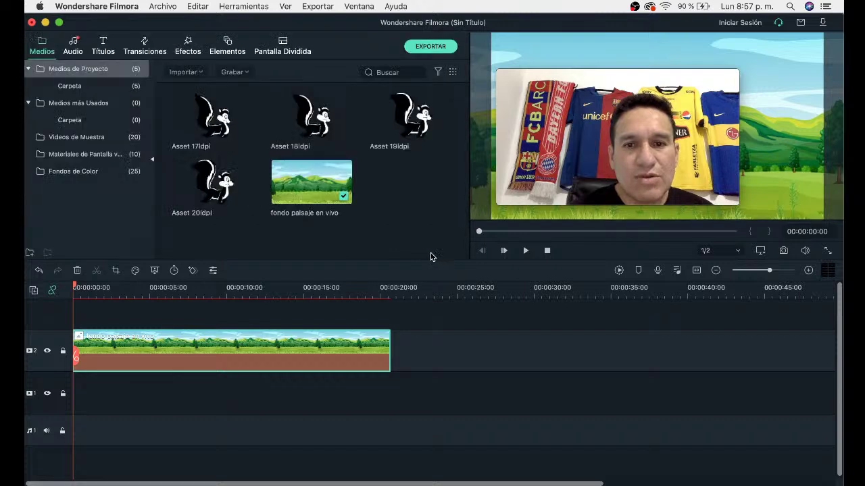
mouse_move(76, 289)
left_mouse_down()
mouse_move(216, 290)
mouse_move(48, 290)
left_mouse_up()
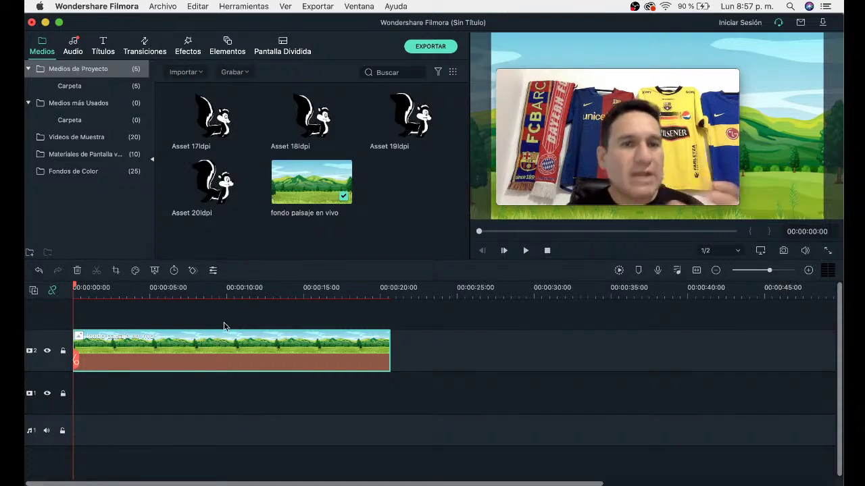
left_click_drag(216, 127, 99, 314)
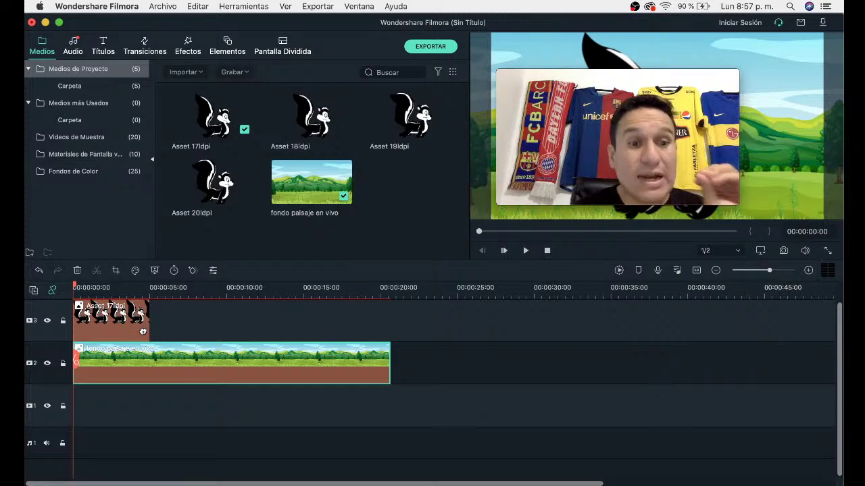
scroll(171, 310, "up", 2)
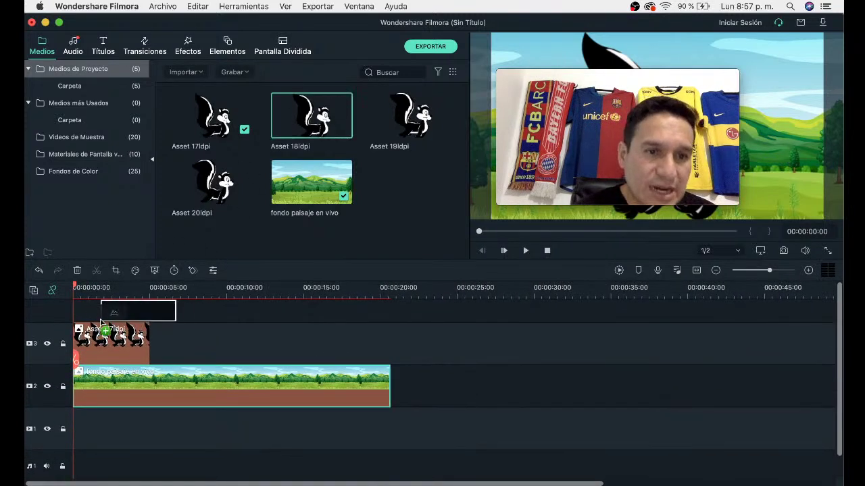
left_click_drag(318, 116, 112, 301)
scroll(200, 327, "up", 4)
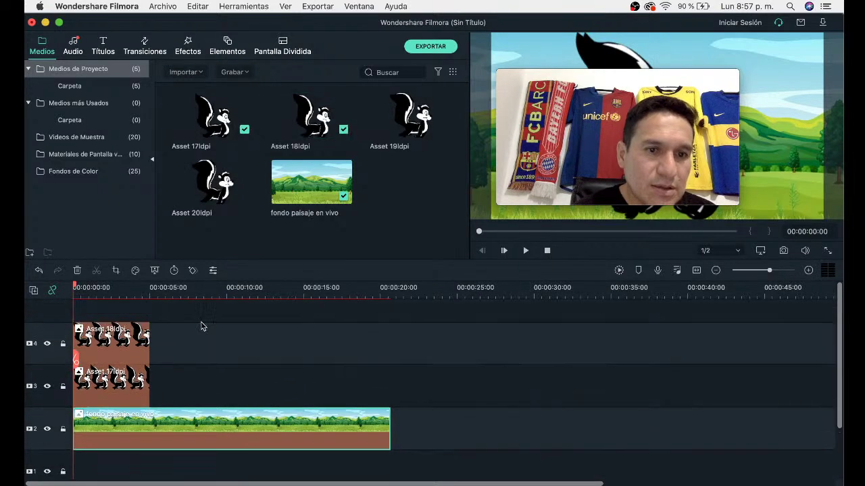
left_click_drag(396, 137, 77, 311)
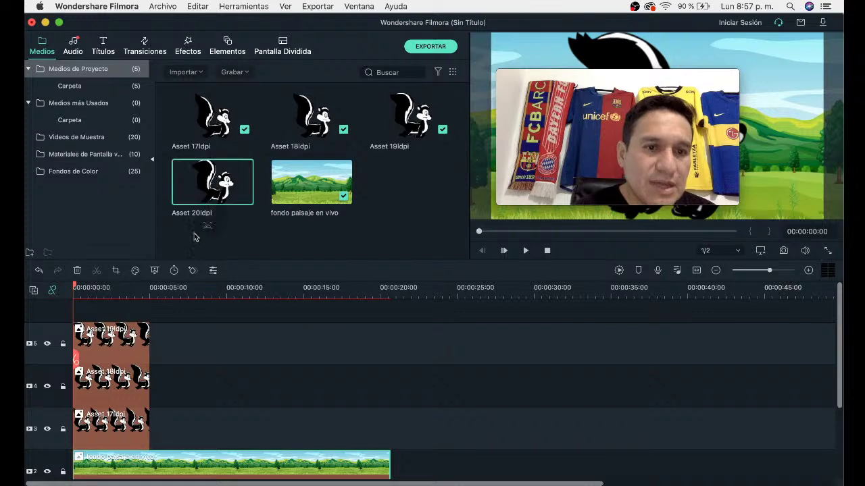
left_click_drag(194, 237, 81, 308)
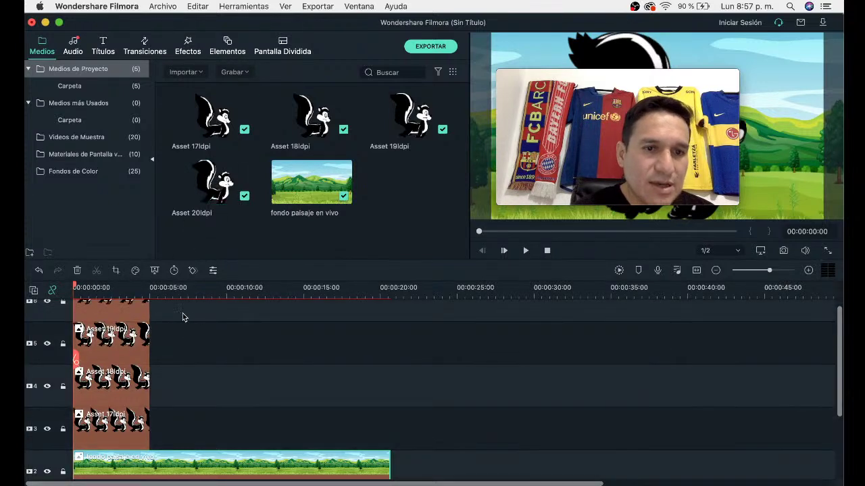
left_click_drag(148, 404, 130, 443)
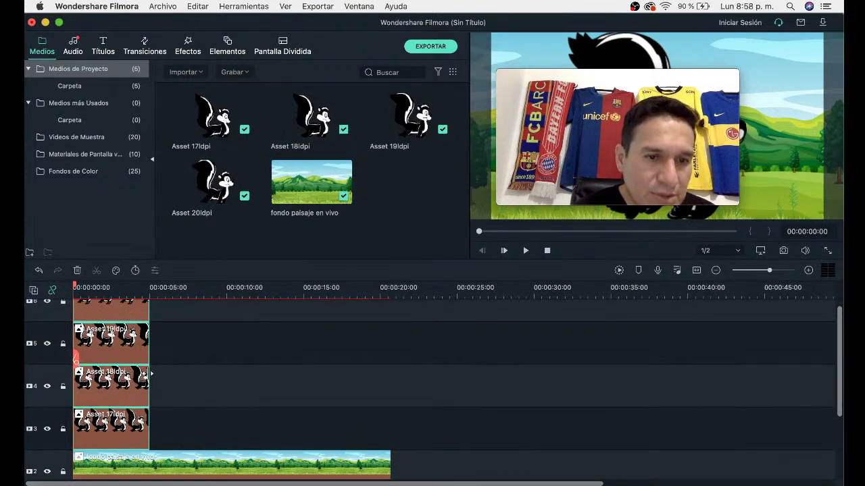
- Trim the Asset 18ldpi clip down to about 16 frames
left_click(146, 389)
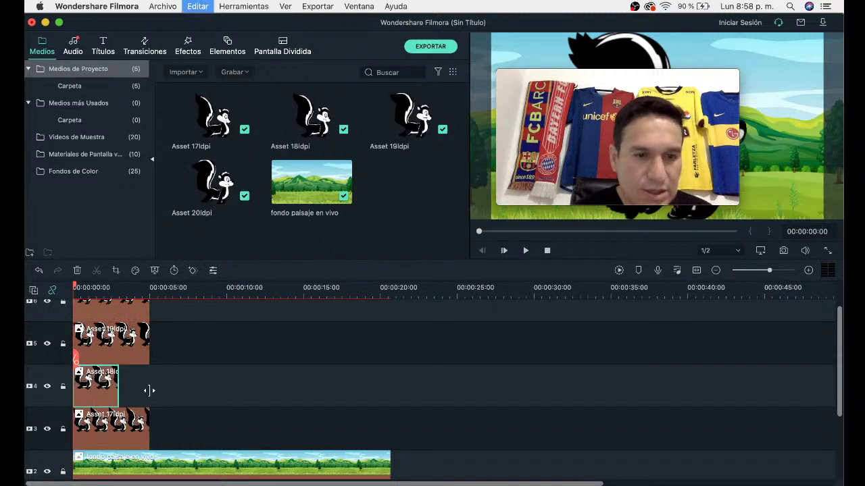
left_click_drag(181, 437, 120, 289)
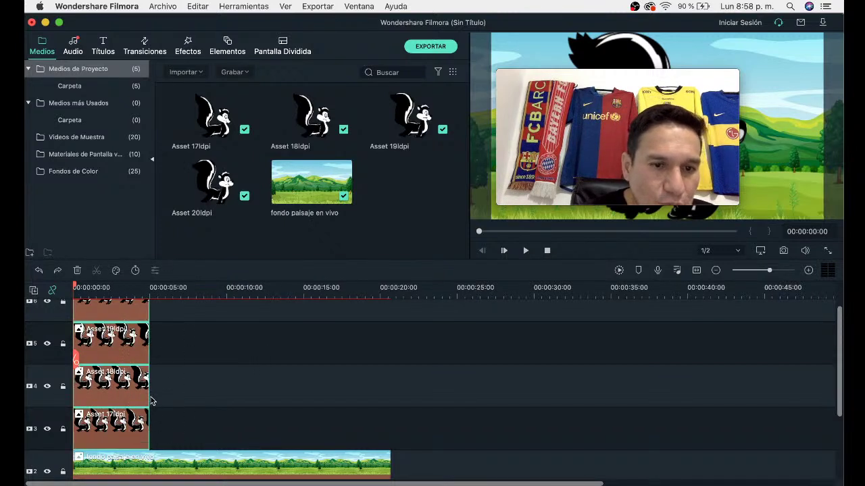
left_click_drag(150, 394, 84, 396)
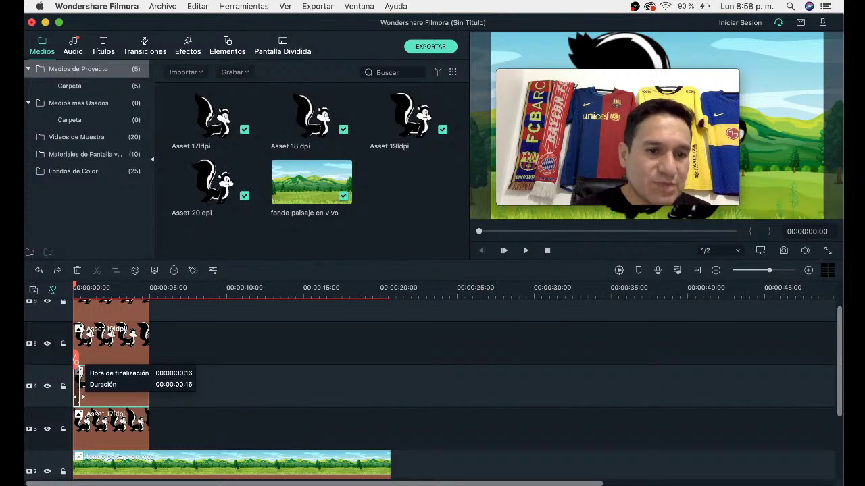
left_click_drag(84, 397, 81, 397)
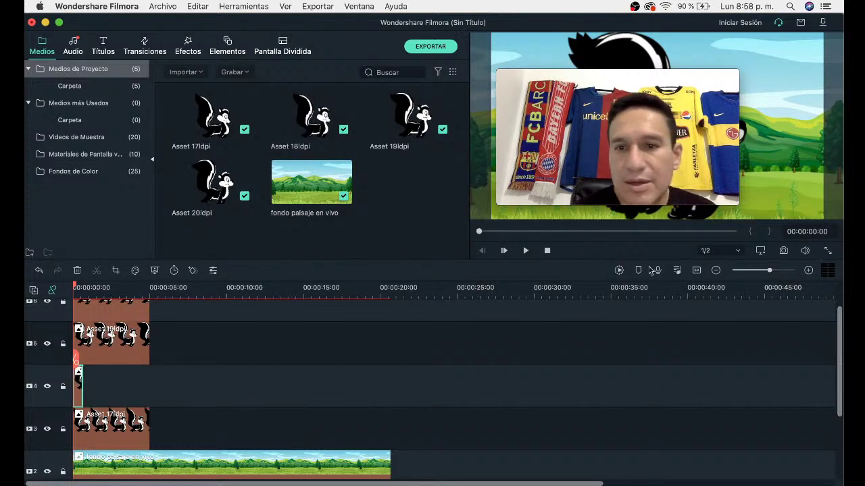
- Trim the Asset 19ldpi, 20ldpi and 17ldpi clips to end where Asset 18ldpi ends
scroll(112, 292, "up", 2)
scroll(132, 292, "up", 2)
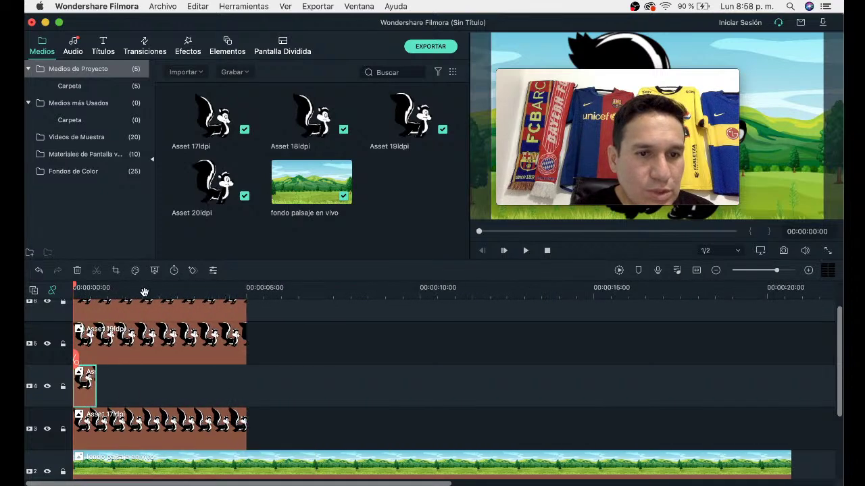
scroll(152, 292, "up", 2)
scroll(169, 292, "up", 2)
scroll(181, 290, "up", 1)
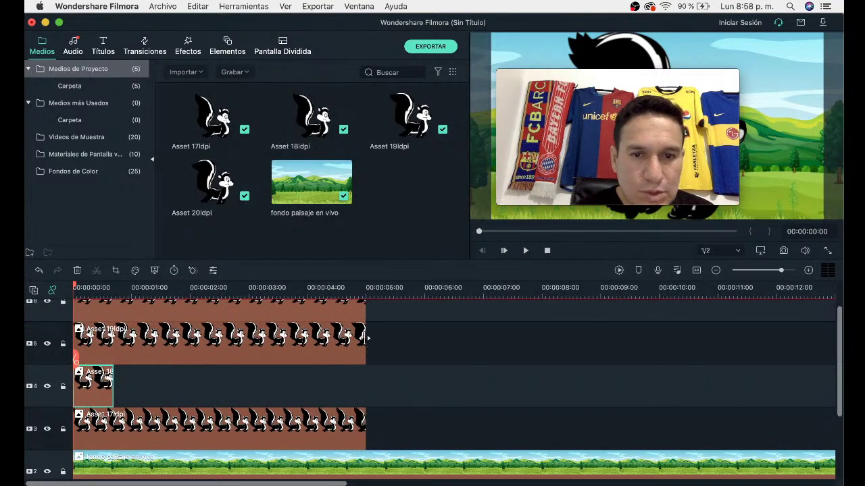
left_click_drag(367, 336, 113, 336)
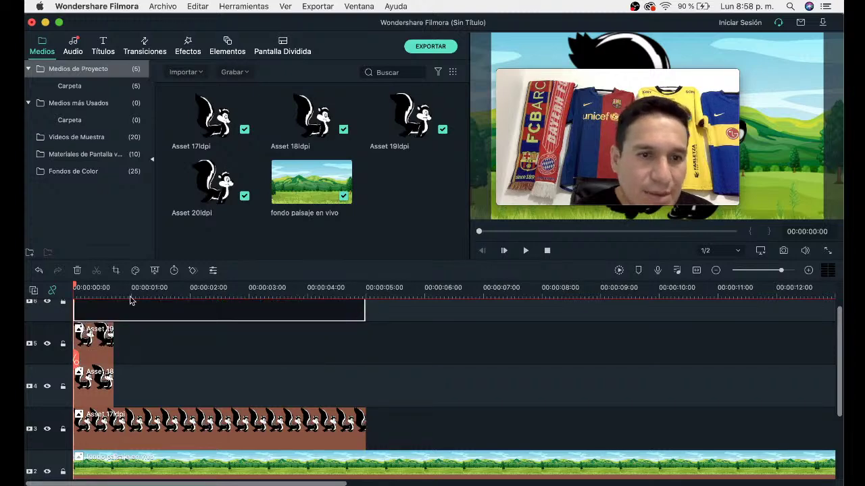
left_click_drag(363, 308, 113, 308)
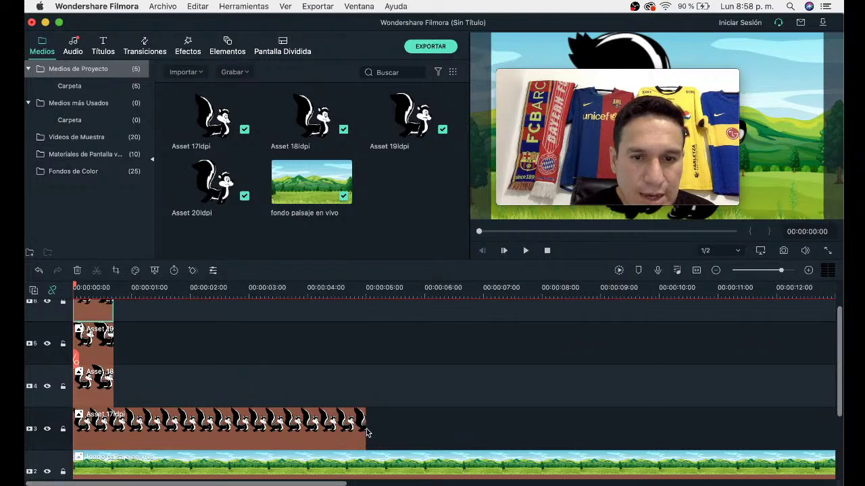
left_click_drag(367, 427, 113, 428)
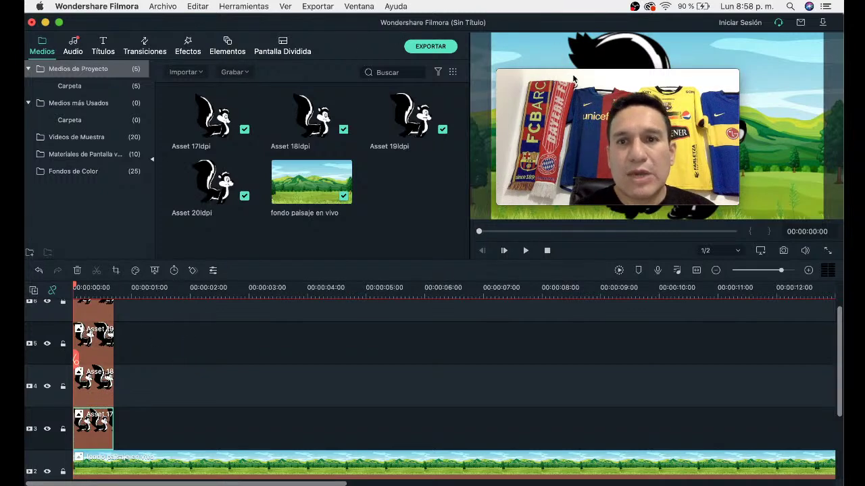
left_click_drag(573, 79, 256, 98)
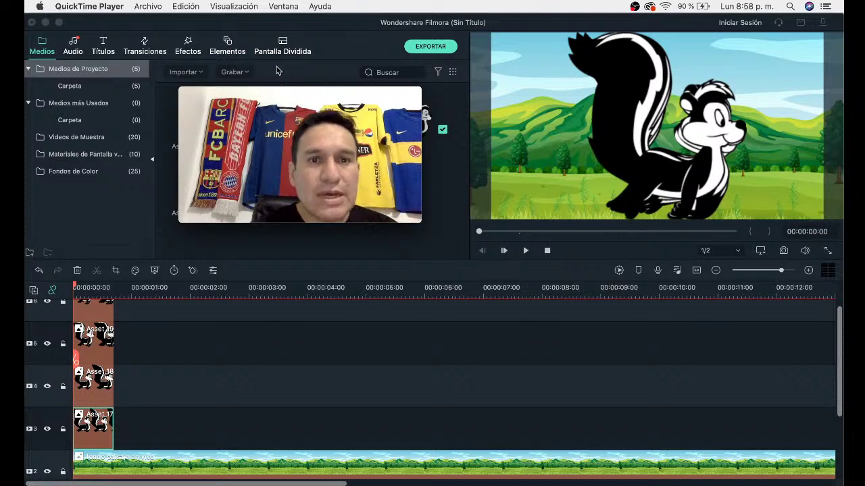
left_click_drag(276, 95, 595, 62)
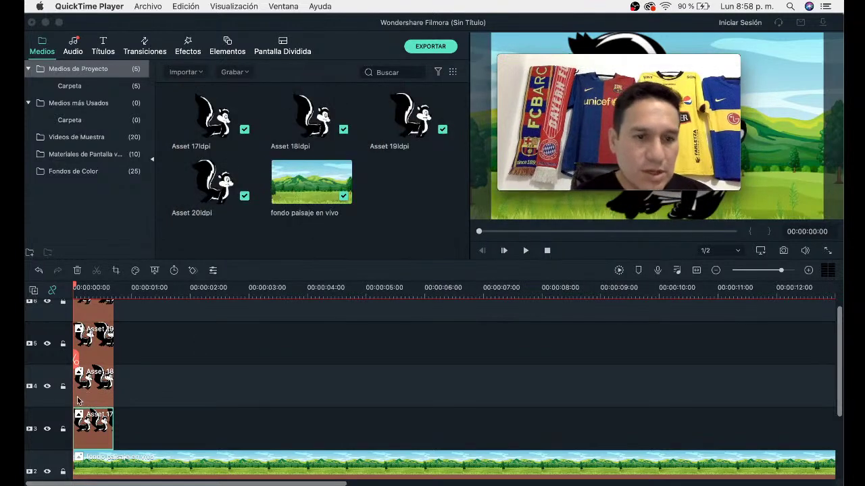
left_click(92, 427)
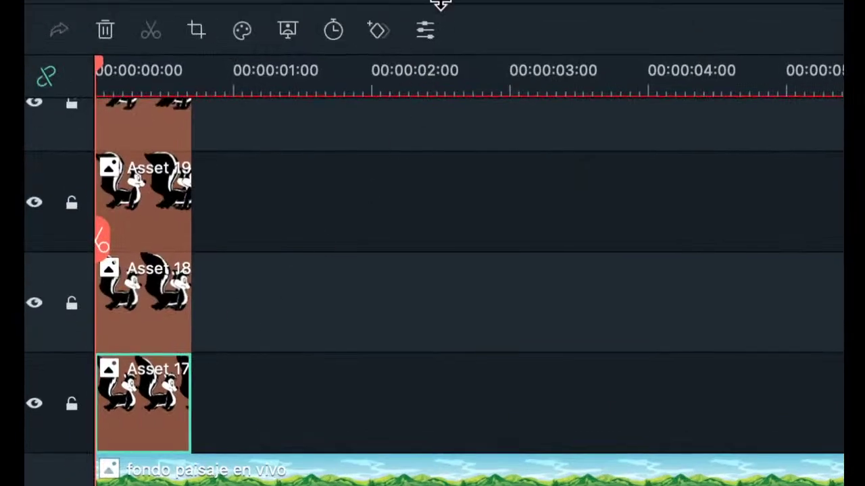
left_click(428, 80)
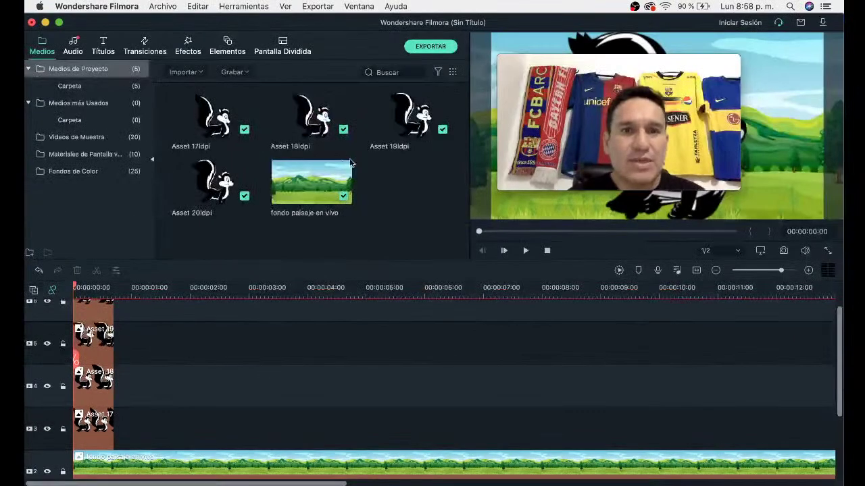
- Set the Asset 17ldpi clip's Escala to 20%
left_click(95, 444)
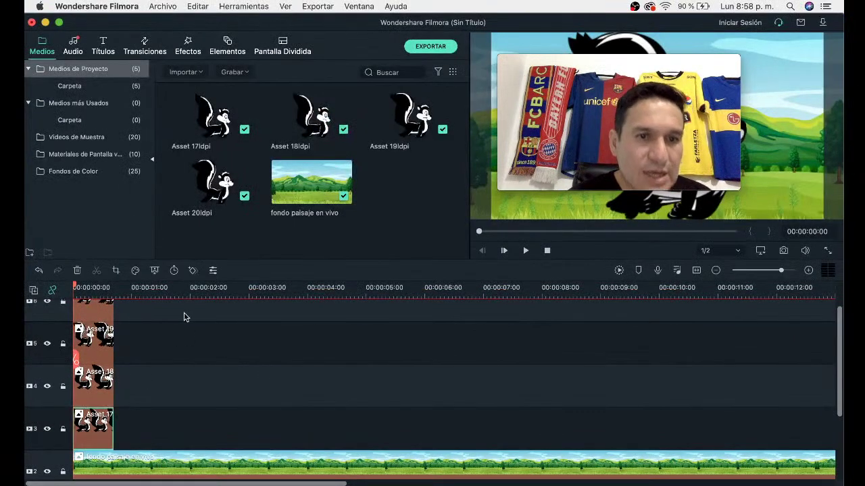
left_click(213, 272)
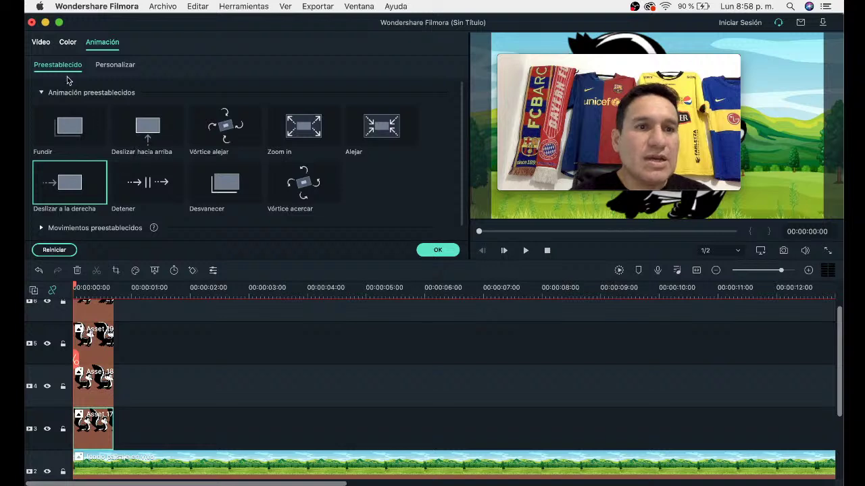
left_click(41, 43)
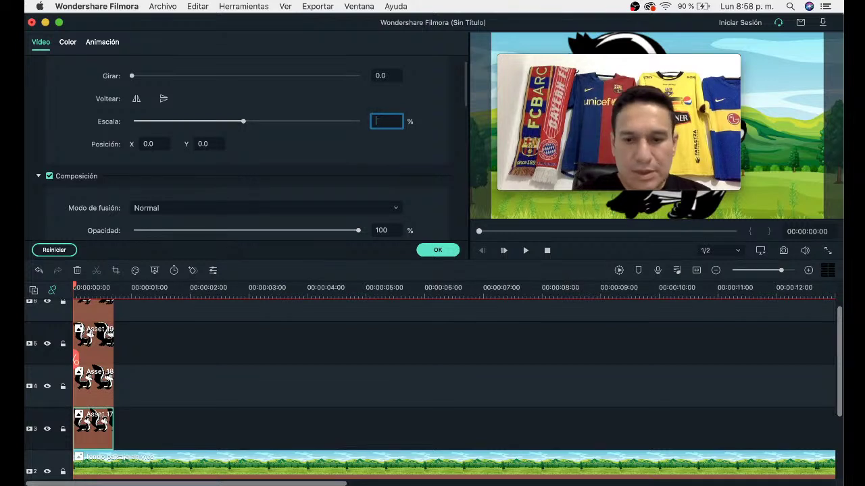
type("20")
key("Return")
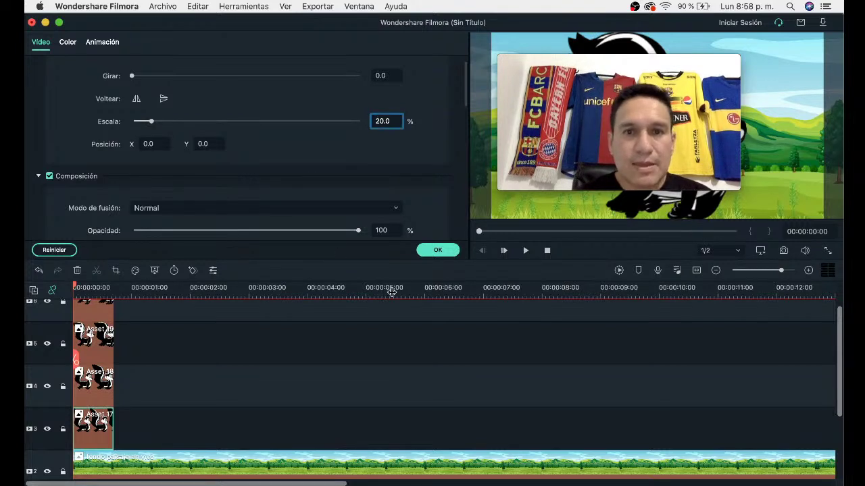
left_click(437, 251)
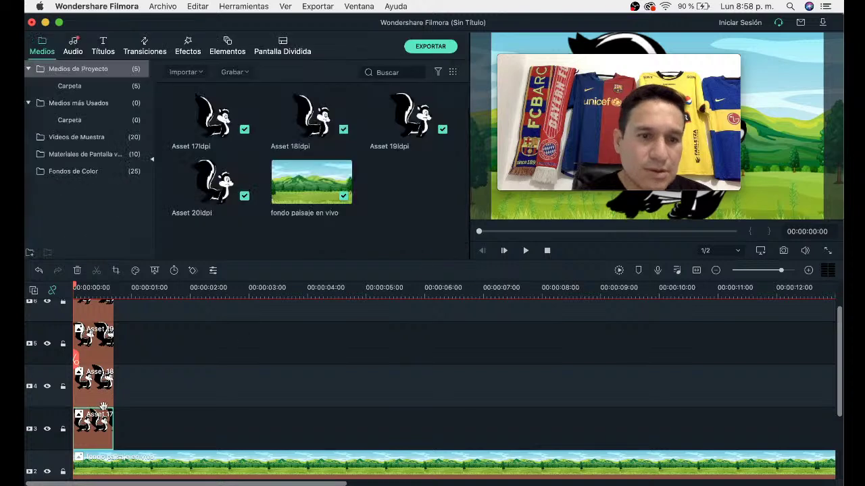
- Scale the Asset 18ldpi, 19ldpi and top-track skunk clips down to 20% as well
left_click(212, 271)
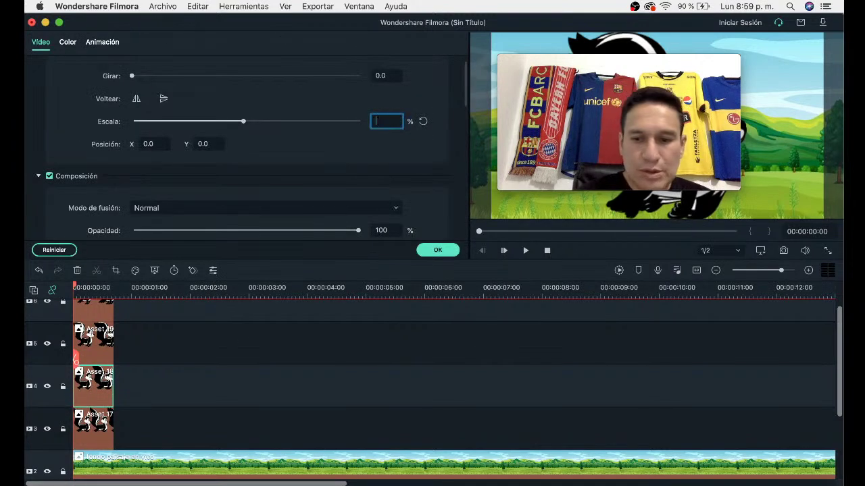
type("20")
key("Return")
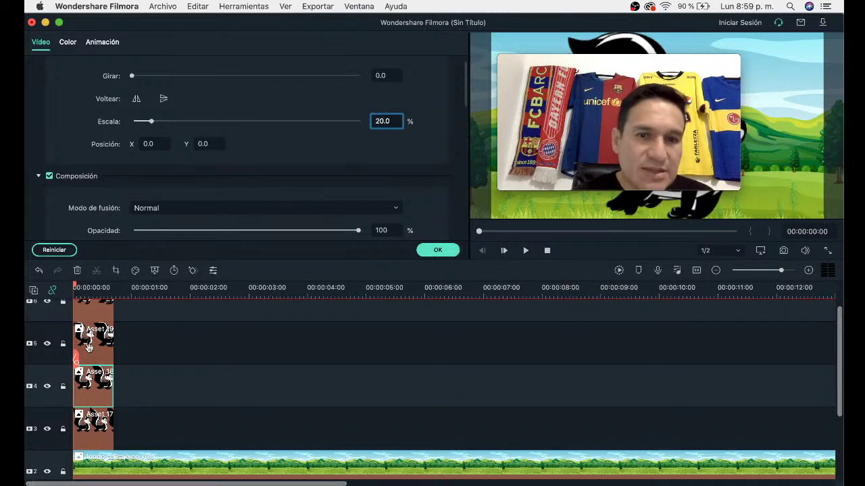
left_click(90, 351)
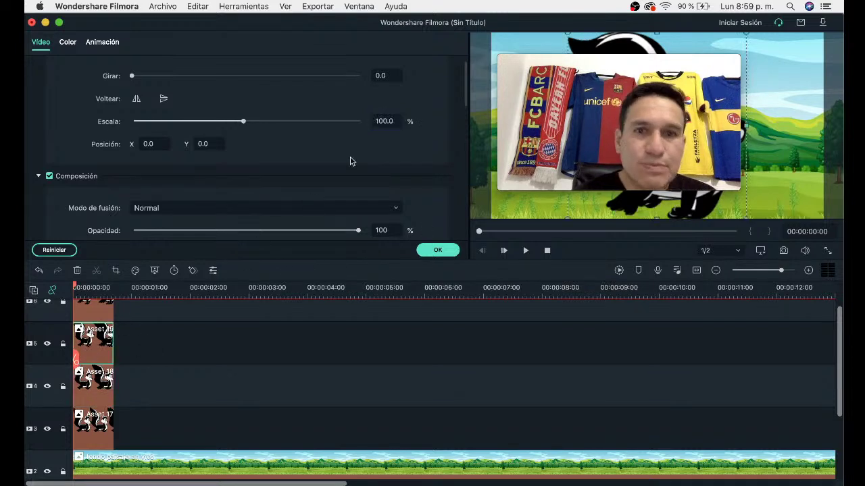
left_click_drag(390, 121, 363, 121)
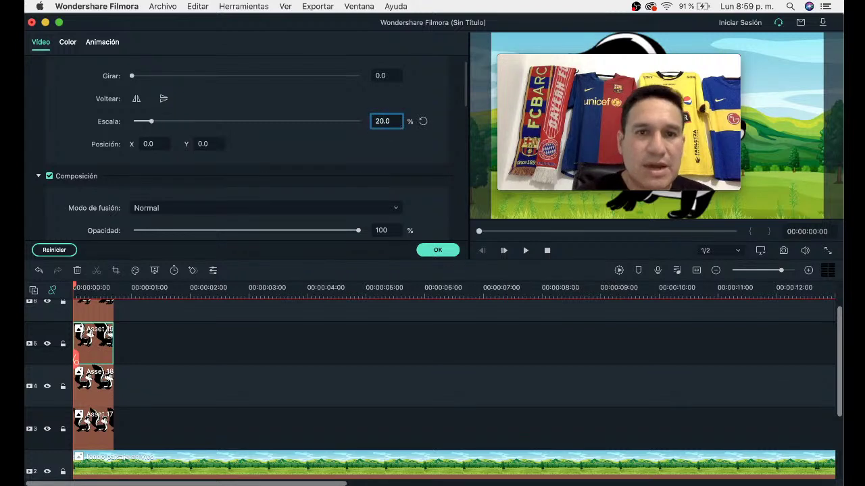
left_click(83, 311)
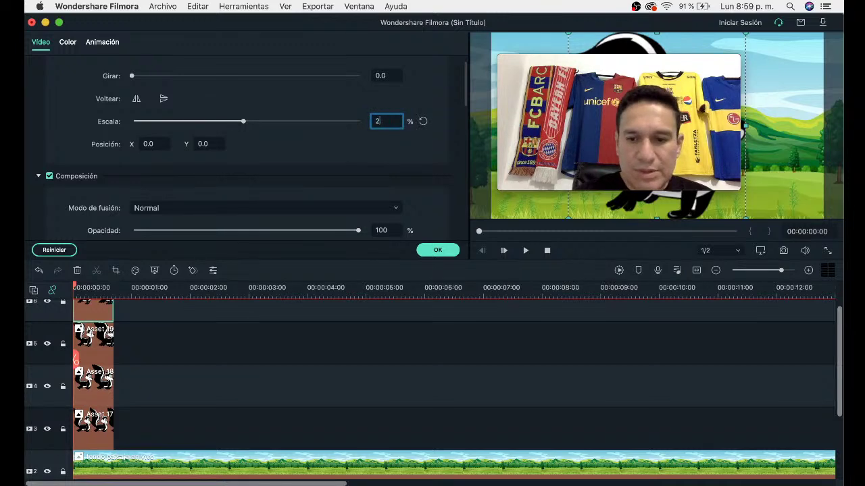
type("0")
key("Return")
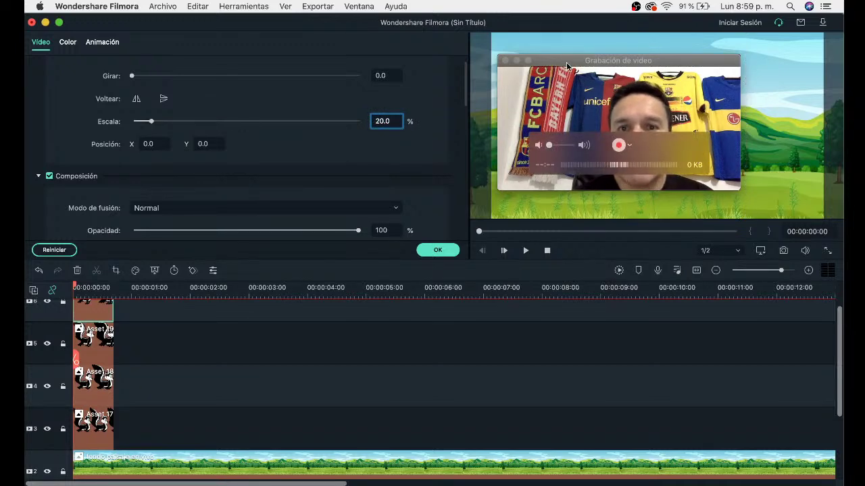
left_click_drag(567, 65, 210, 38)
- Line up Asset 18, 19 and 20 on track 3 after Asset 17 and preview the walk
left_click(438, 250)
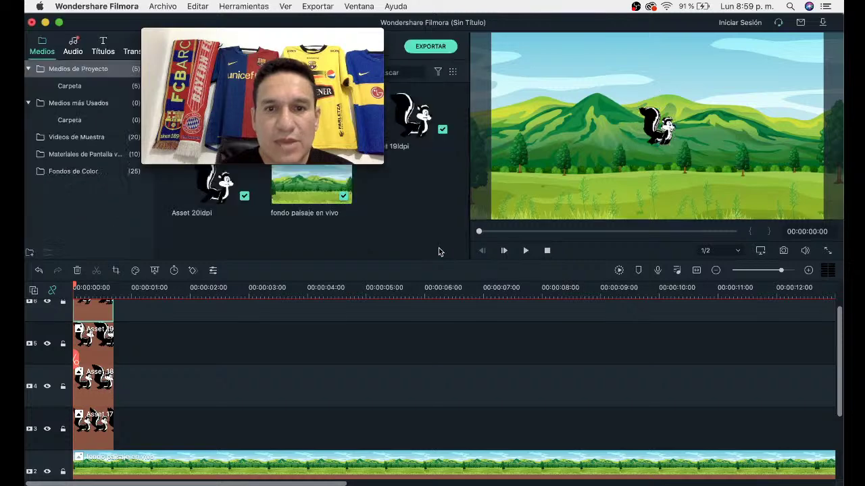
left_click_drag(91, 377, 134, 421)
left_click_drag(95, 341, 175, 421)
mouse_move(93, 307)
left_mouse_down()
mouse_move(149, 329)
mouse_move(230, 425)
left_mouse_up()
key("space")
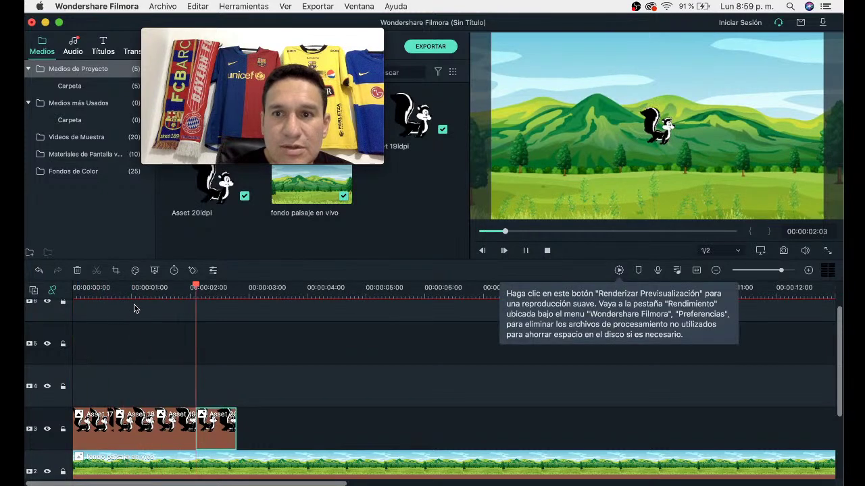
key("space")
left_click(280, 375)
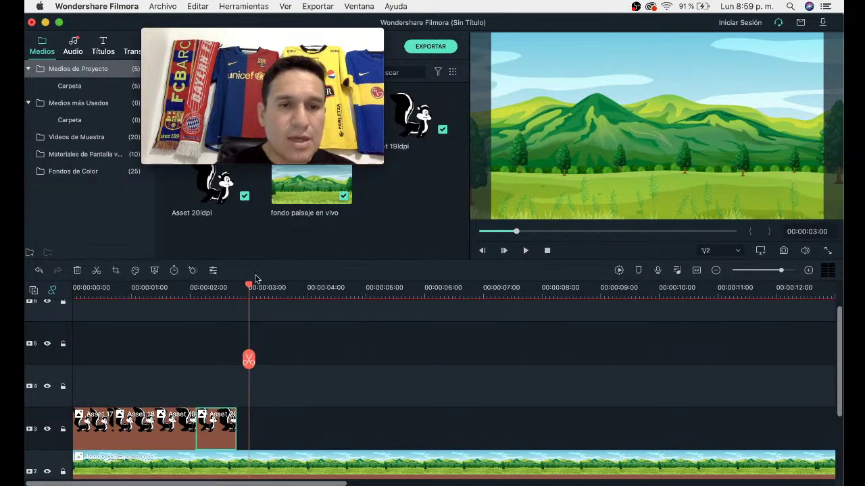
- Paste copies of Asset 20, 19, 18 and 17 at the end of the row
left_click_drag(250, 287, 278, 296)
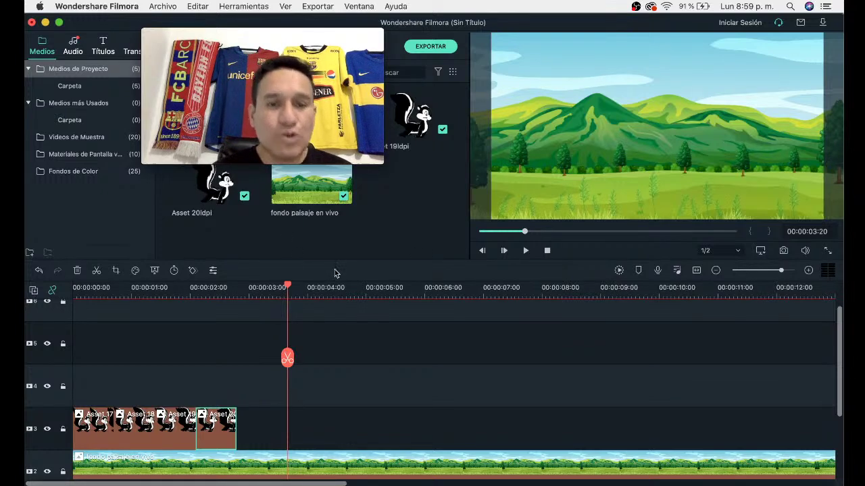
key("ctrl+v")
left_click_drag(308, 435, 258, 438)
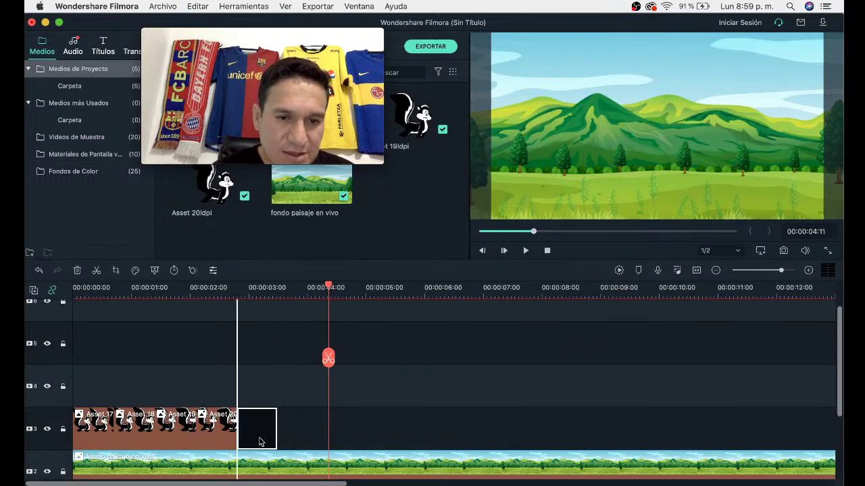
left_click(179, 422)
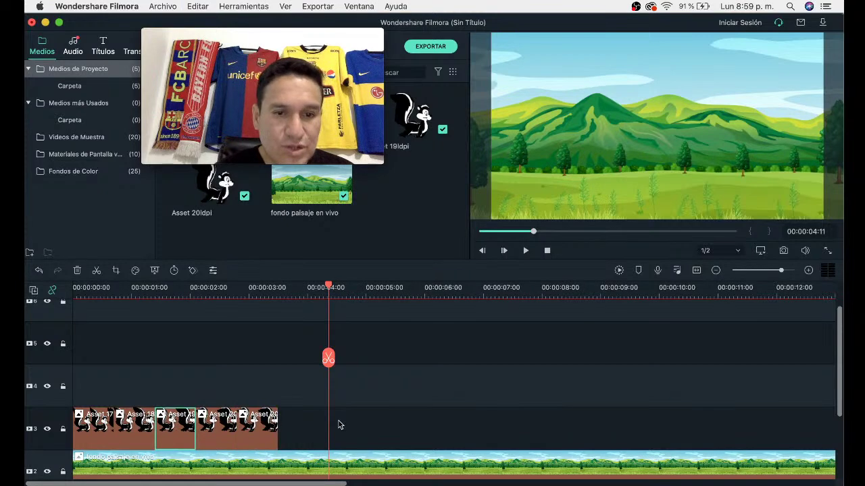
key("ctrl+v")
left_click_drag(348, 431, 298, 437)
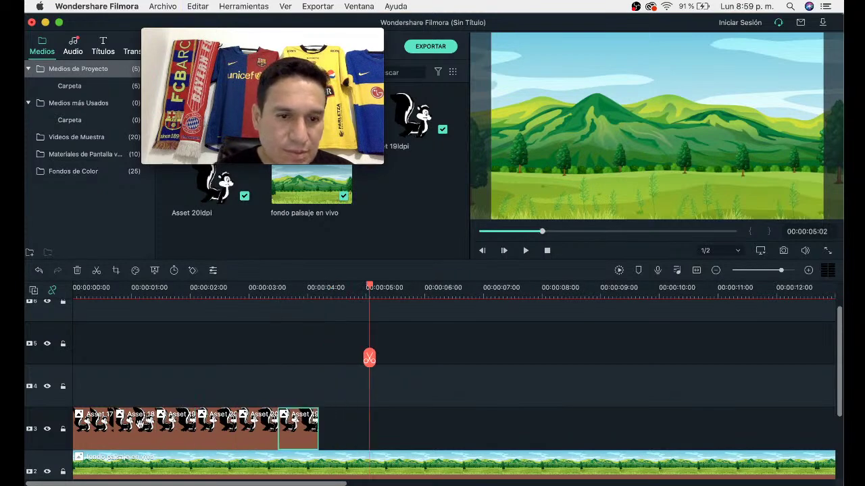
key("ctrl+v")
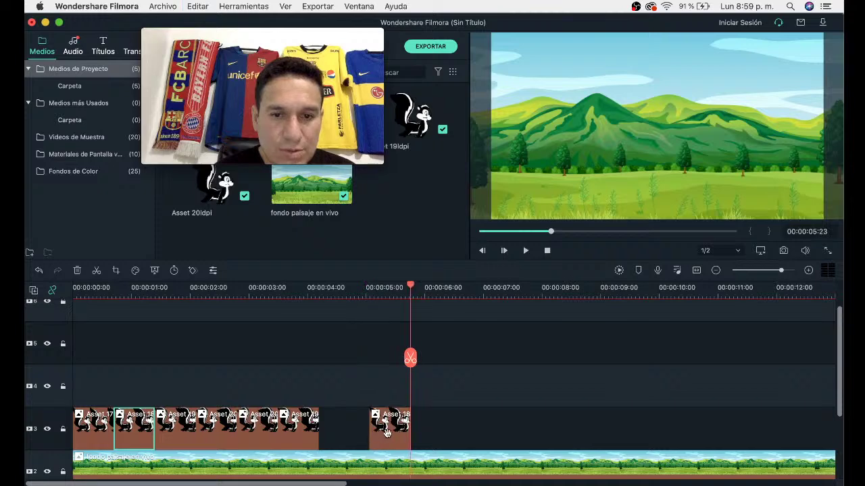
left_click_drag(376, 436, 324, 436)
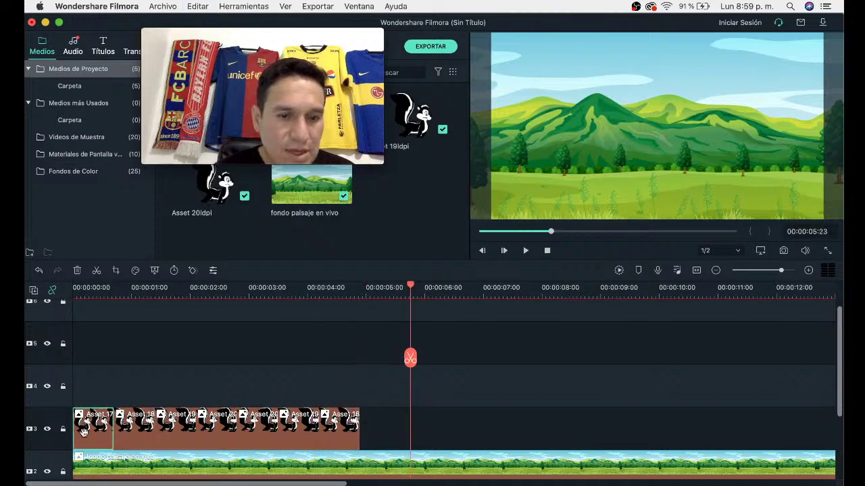
key("ctrl+v")
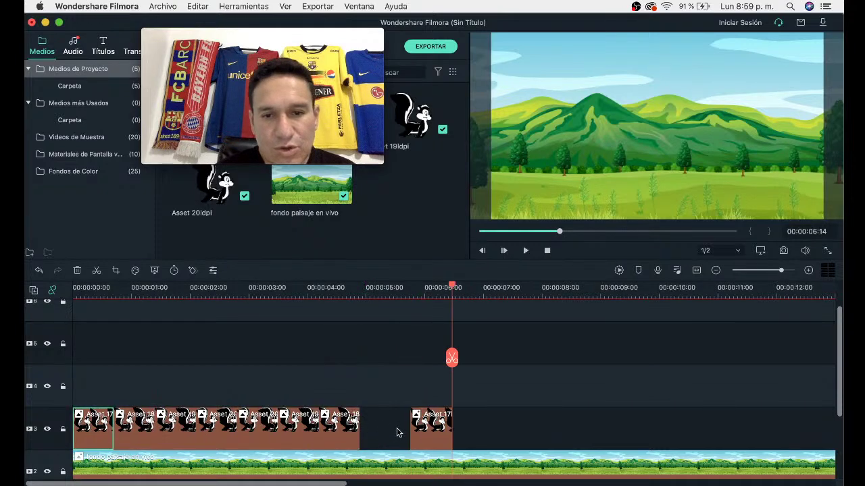
left_click_drag(423, 432, 384, 426)
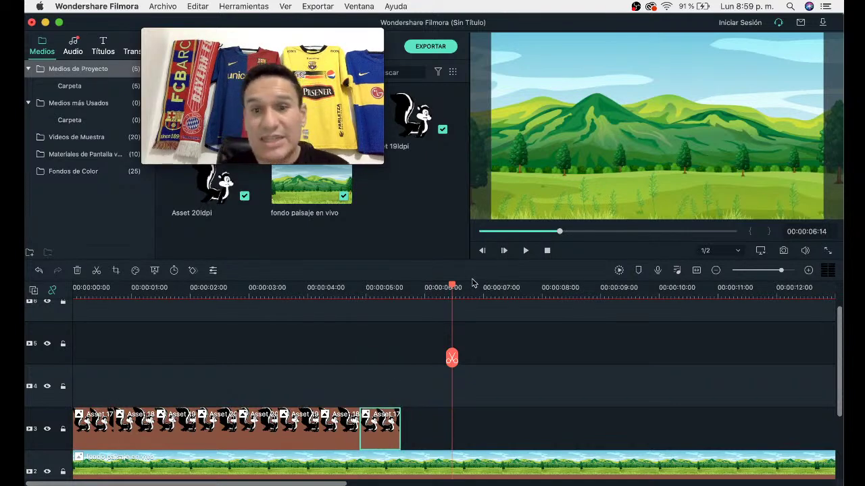
- Switch to the YouTube Studio live stream dashboard in Chrome
scroll(473, 291, "down", 2)
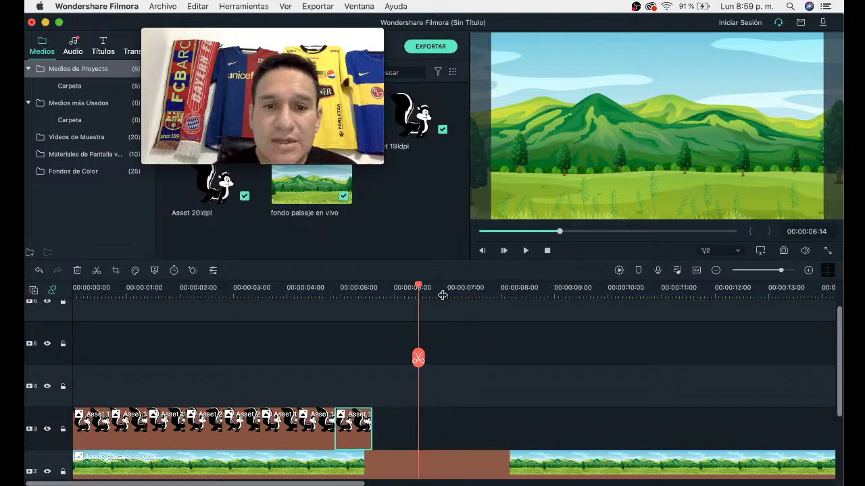
scroll(405, 297, "down", 2)
scroll(297, 306, "down", 2)
scroll(203, 311, "down", 2)
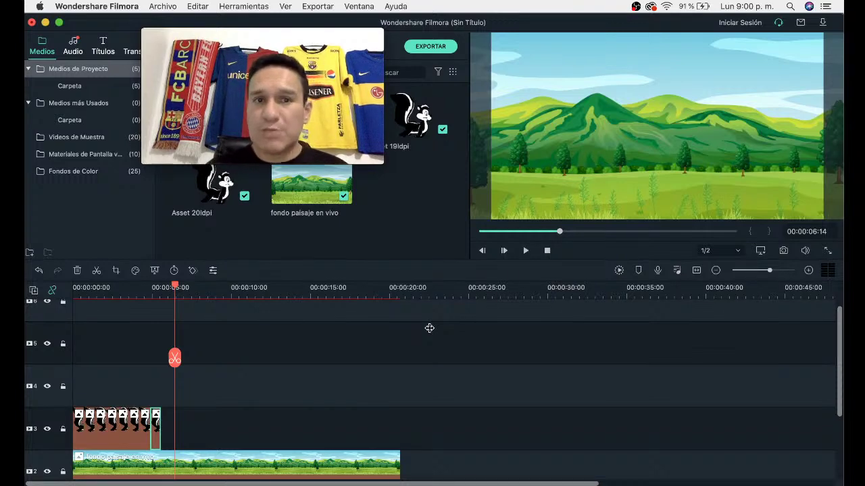
key("super+Tab")
key("super+Tab")
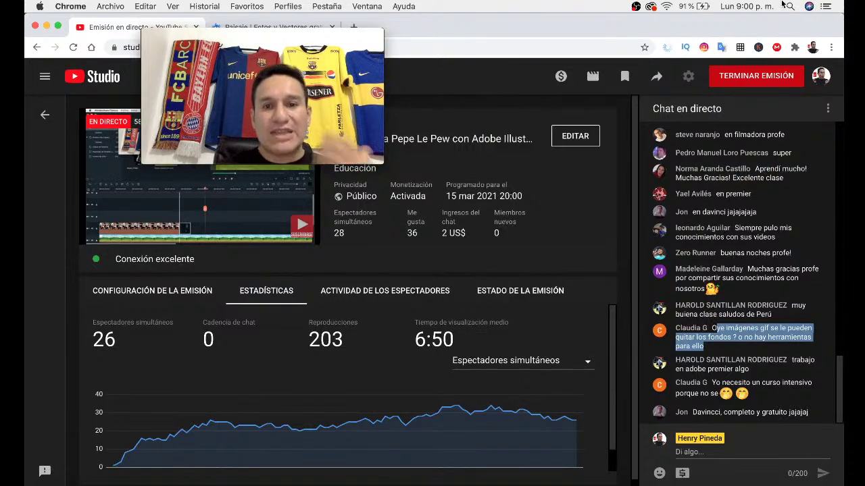
- Highlight the live chat comment saying Premiere is also free, then bring Illustrator to the front
mouse_move(368, 33)
left_mouse_down()
mouse_move(299, 405)
mouse_move(337, 331)
mouse_move(466, 257)
left_mouse_up()
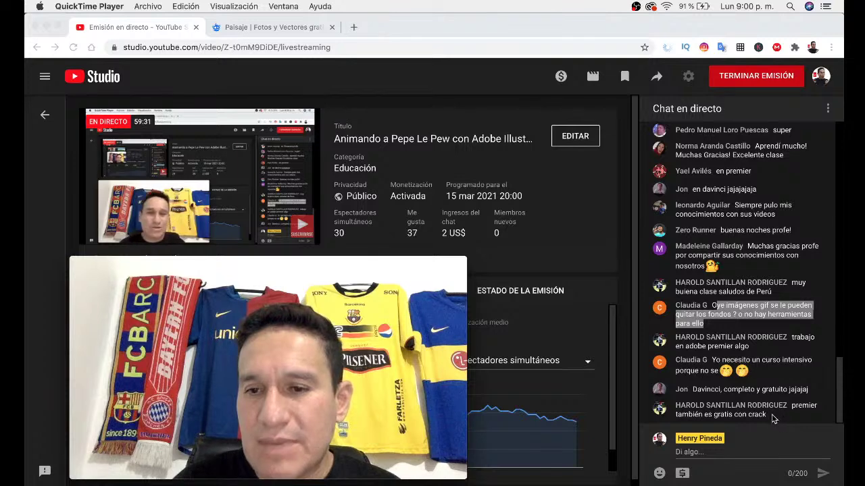
key("super+Tab")
left_click_drag(793, 406, 796, 415)
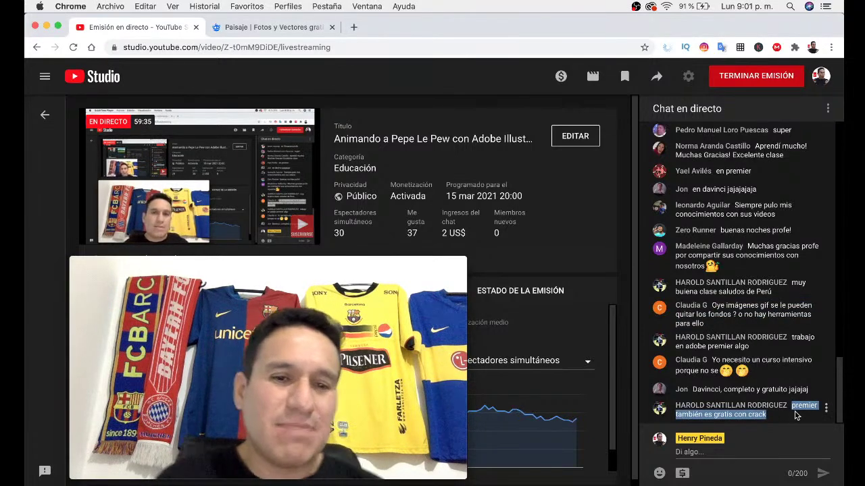
key("super+Tab")
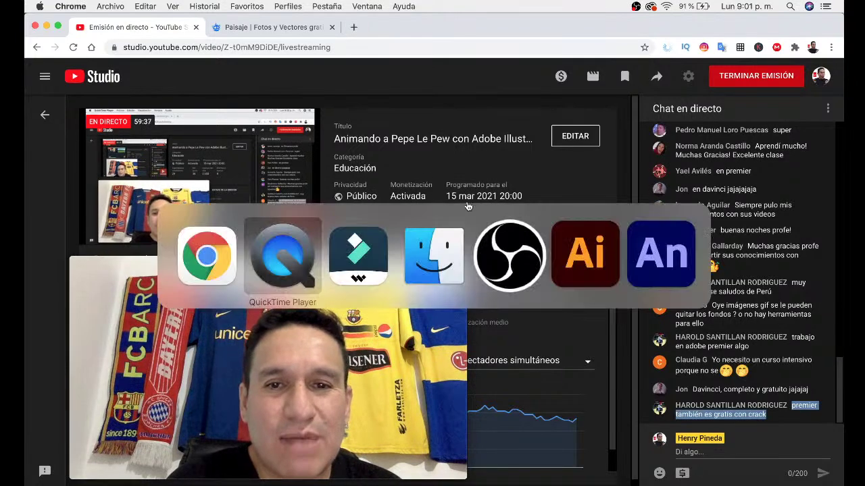
left_click(581, 254)
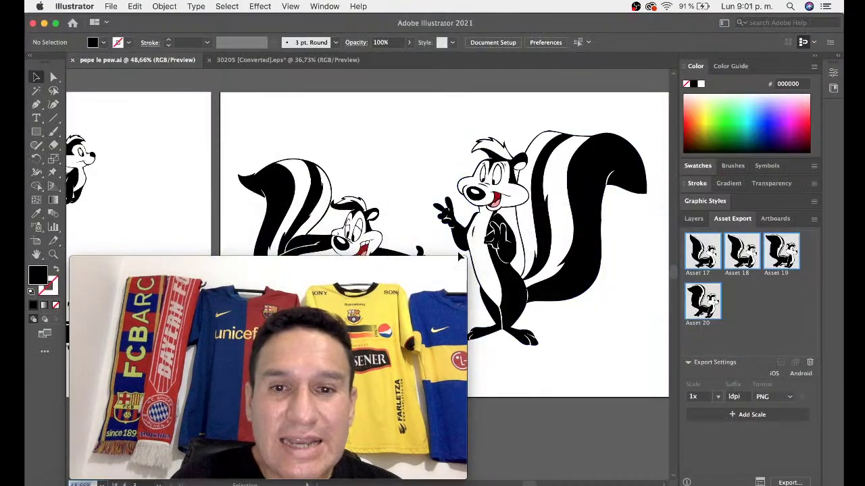
- Pan the canvas onto the skunk pose grid and select the top-left skunk figure
left_click_drag(466, 257, 309, 316)
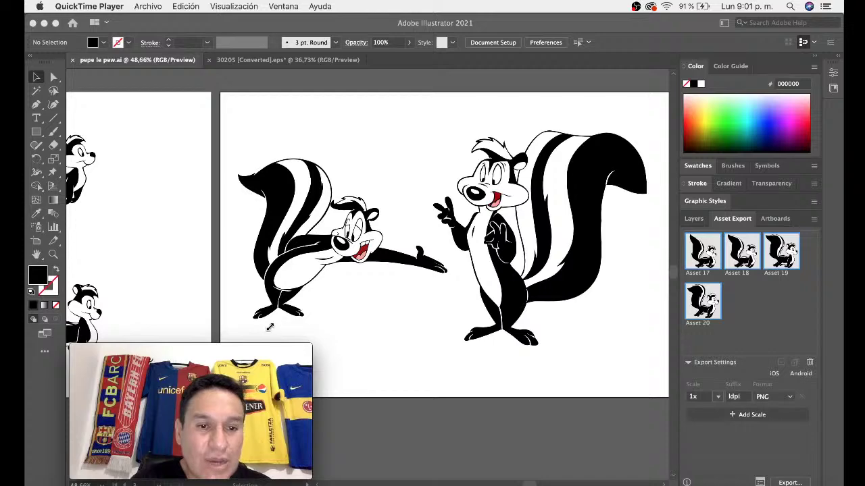
left_click_drag(295, 351, 195, 360)
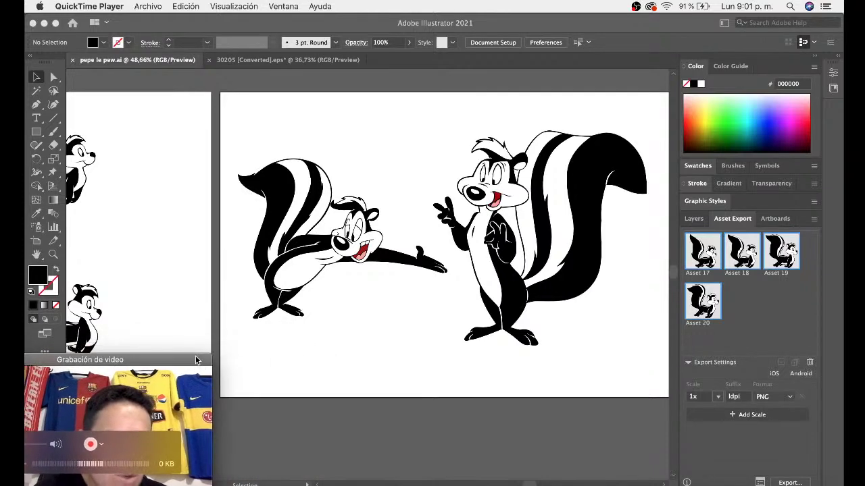
left_click(369, 372)
left_click_drag(384, 354, 611, 299)
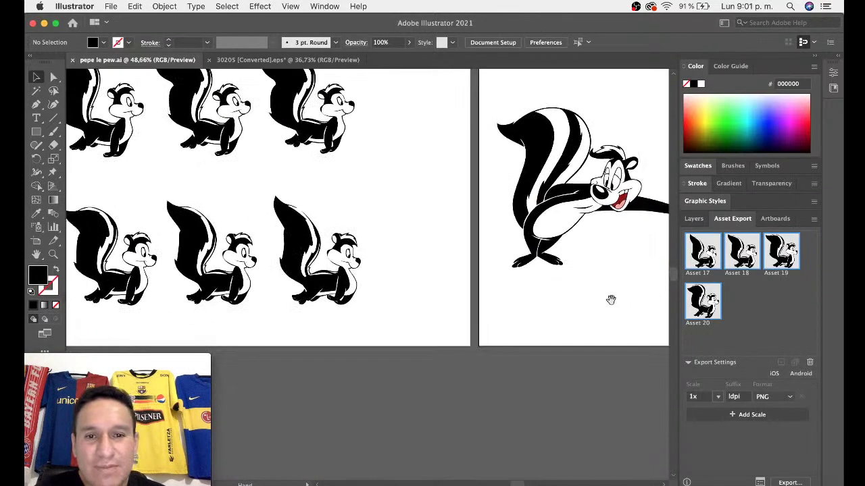
scroll(611, 300, "left", 5)
scroll(349, 266, "left", 3)
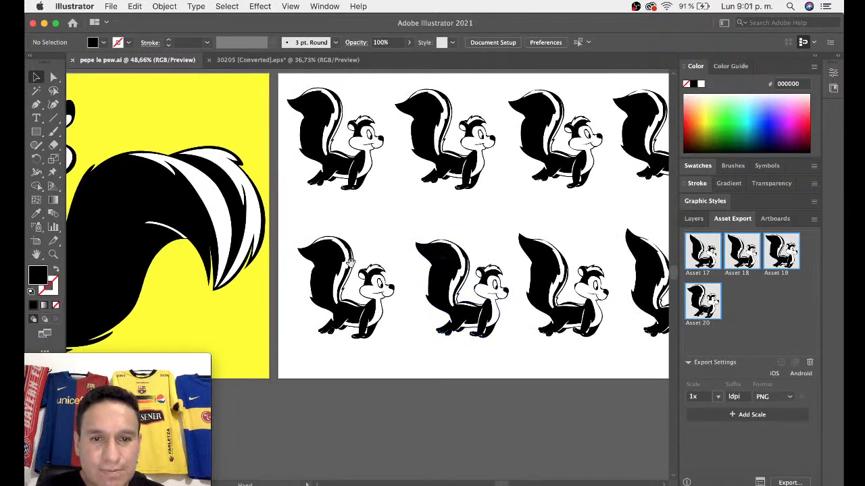
left_click_drag(350, 262, 394, 290)
left_click(394, 202)
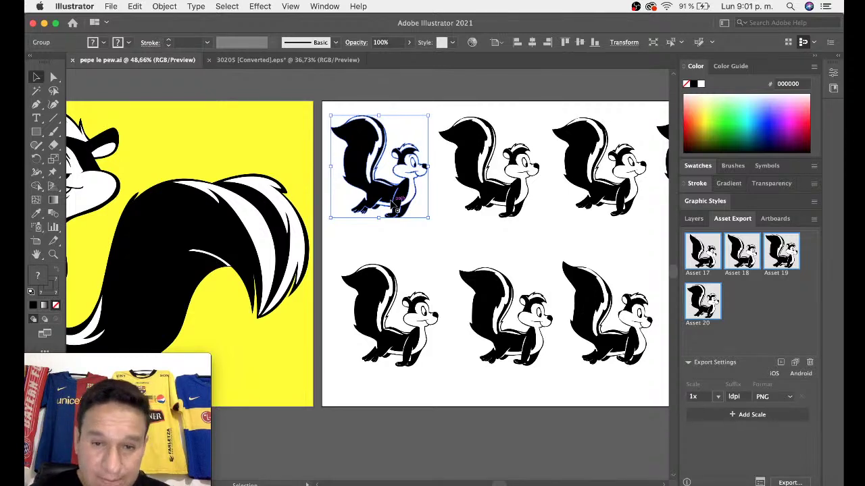
- Select the standing skunk artwork and apply Puppet Warp to generate its mesh and pins
left_click_drag(557, 232, 441, 219)
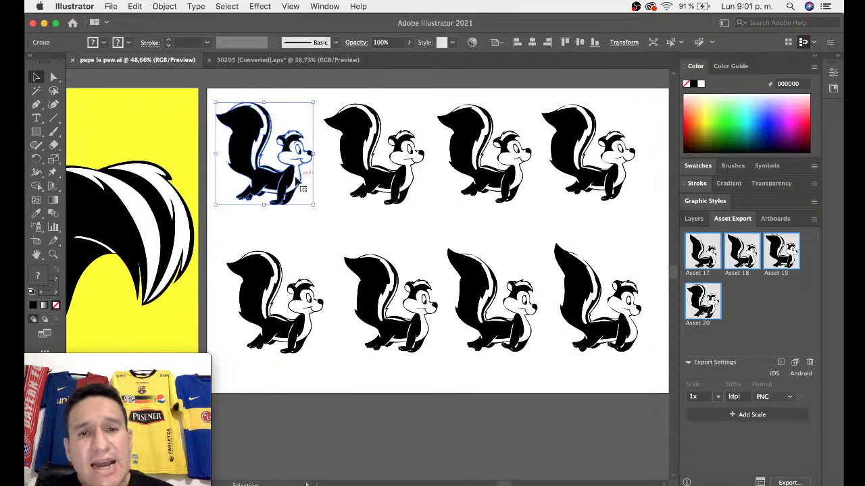
scroll(582, 160, "right", 10)
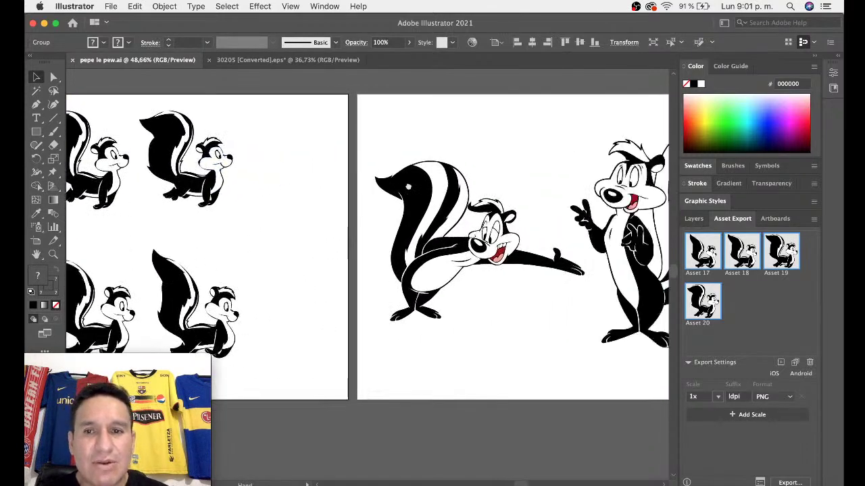
scroll(541, 206, "up", 3)
scroll(540, 206, "up", 2)
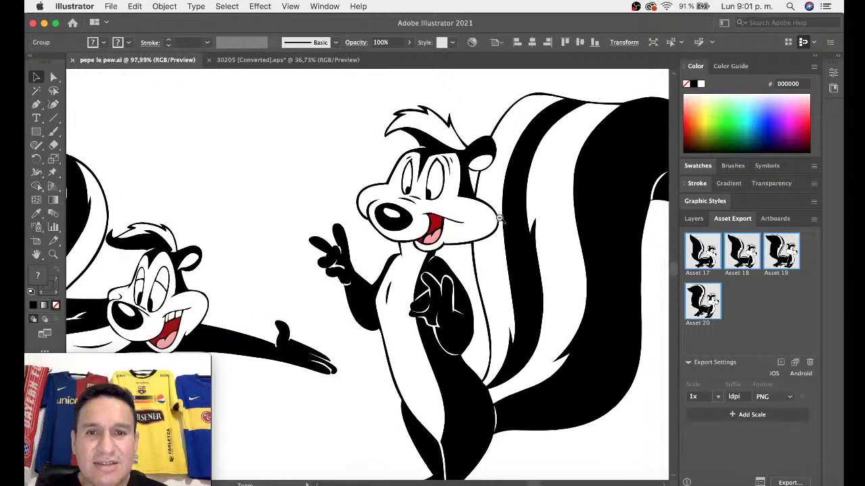
scroll(540, 206, "down", 2)
left_click(523, 197)
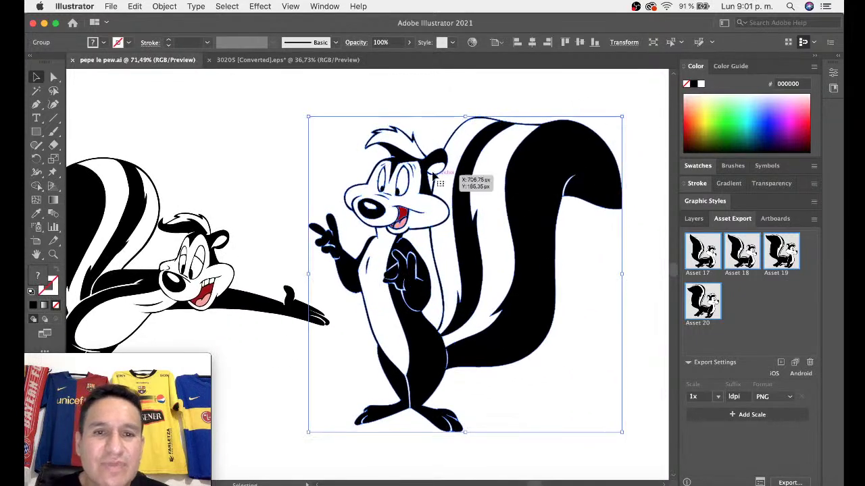
left_click(54, 174)
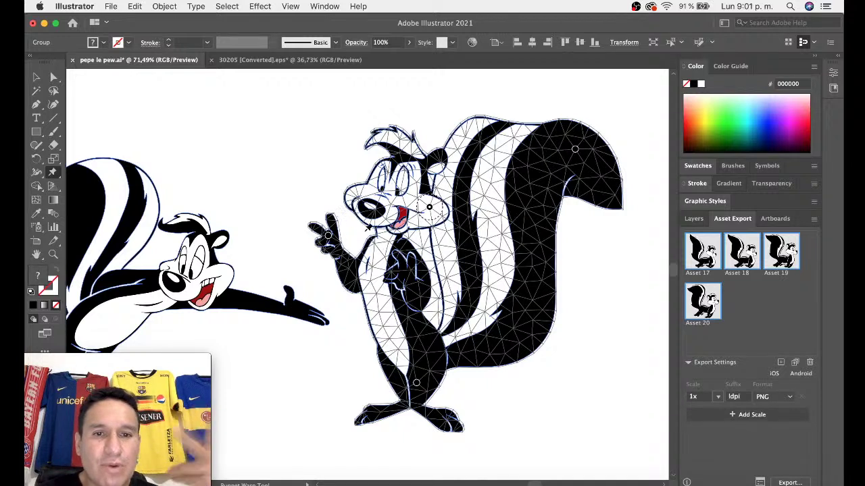
- Pin the skunk's chest, arm and cheek, bending the raised hand and tilting the head
left_click(376, 235)
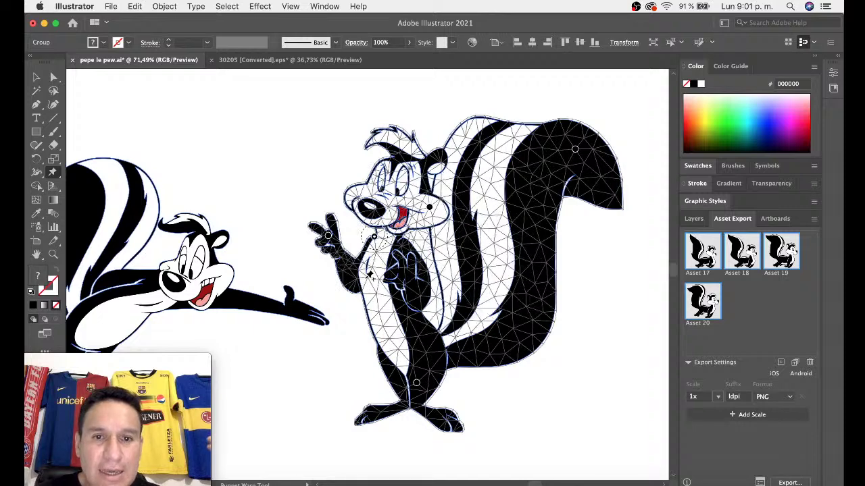
left_click(361, 292)
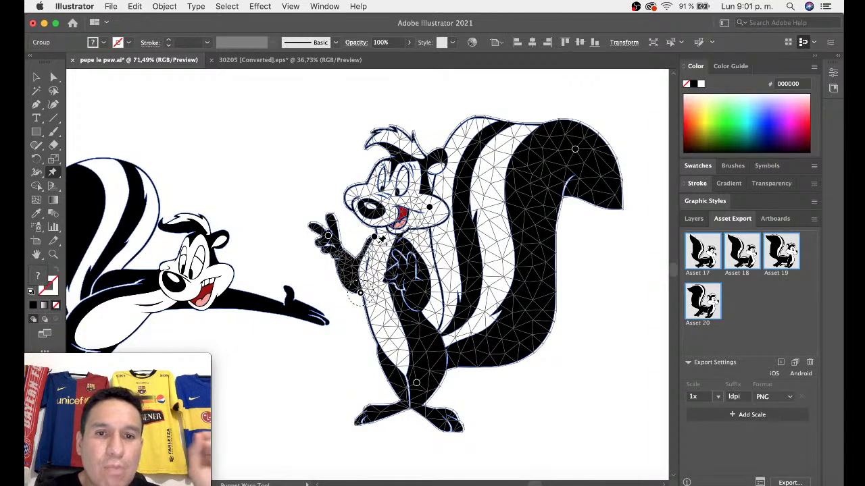
mouse_move(329, 235)
left_mouse_down()
mouse_move(314, 254)
mouse_move(341, 245)
mouse_move(309, 250)
mouse_move(331, 247)
left_mouse_up()
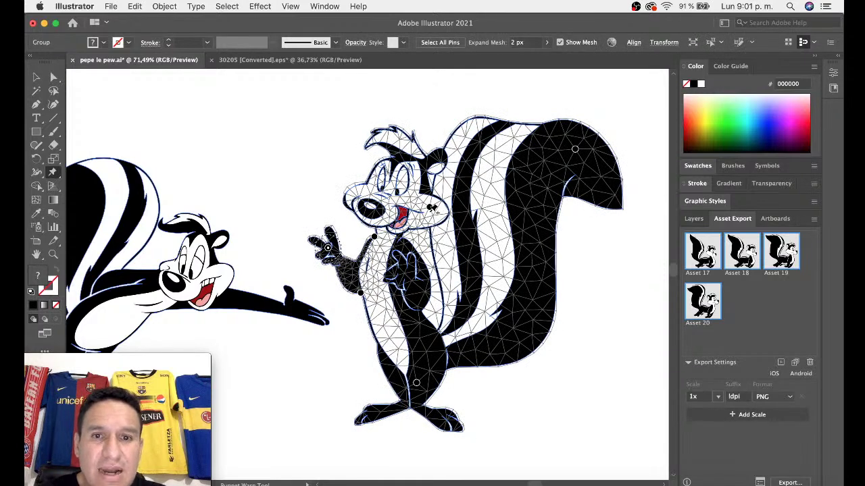
left_click_drag(430, 208, 426, 208)
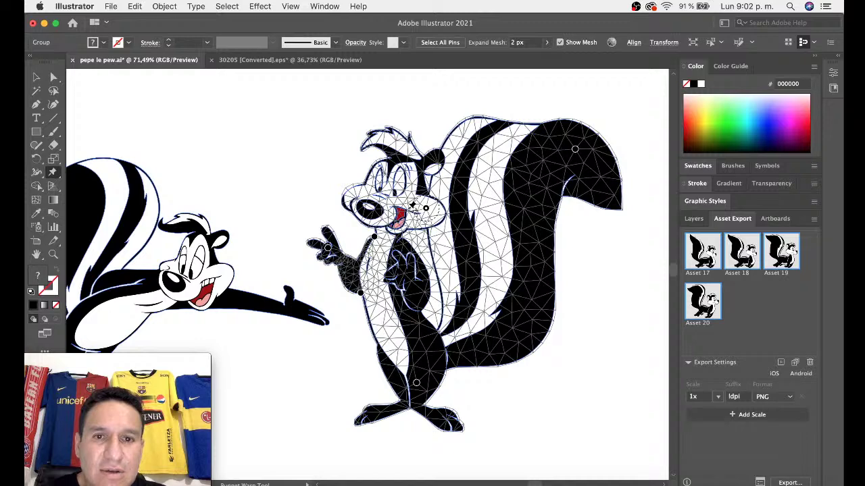
left_click(409, 208)
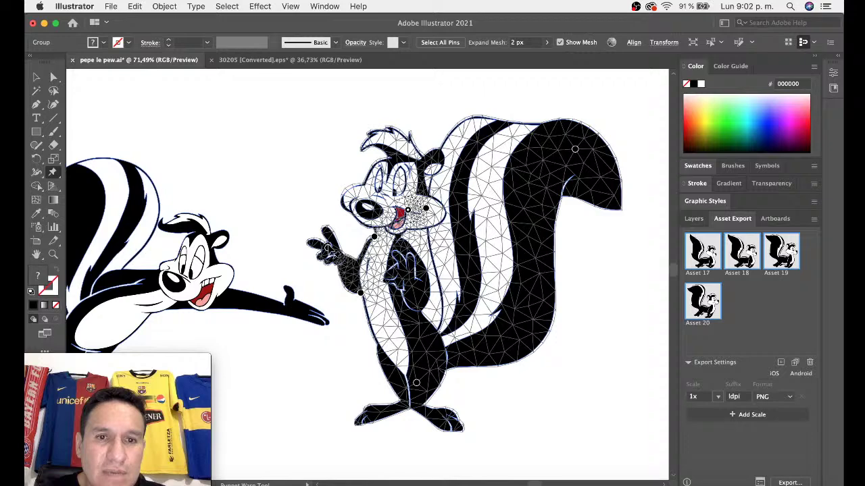
- Refine the raised hand and head tilt, then lift the tail up-left
left_click_drag(328, 248, 335, 244)
left_click_drag(409, 210, 411, 208)
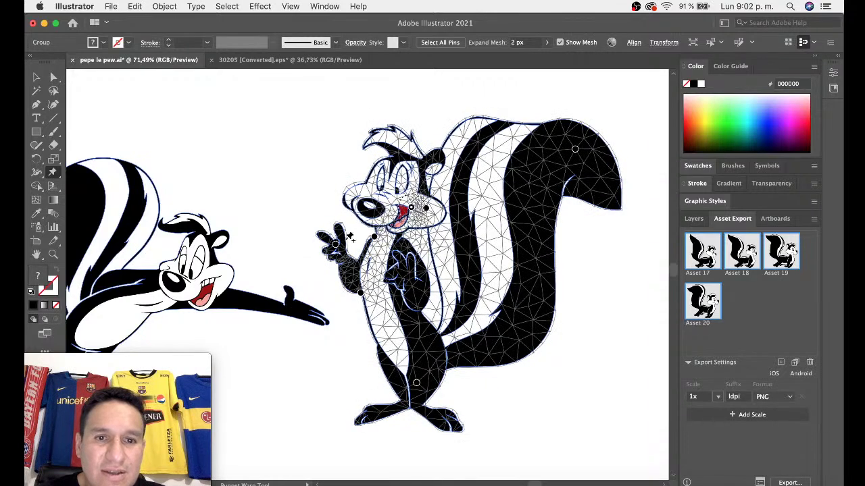
left_click_drag(335, 245, 328, 249)
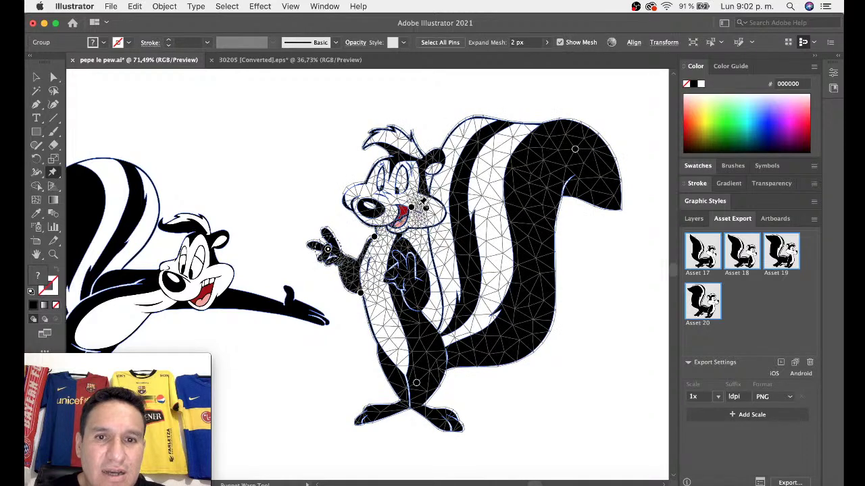
left_click_drag(415, 213, 404, 214)
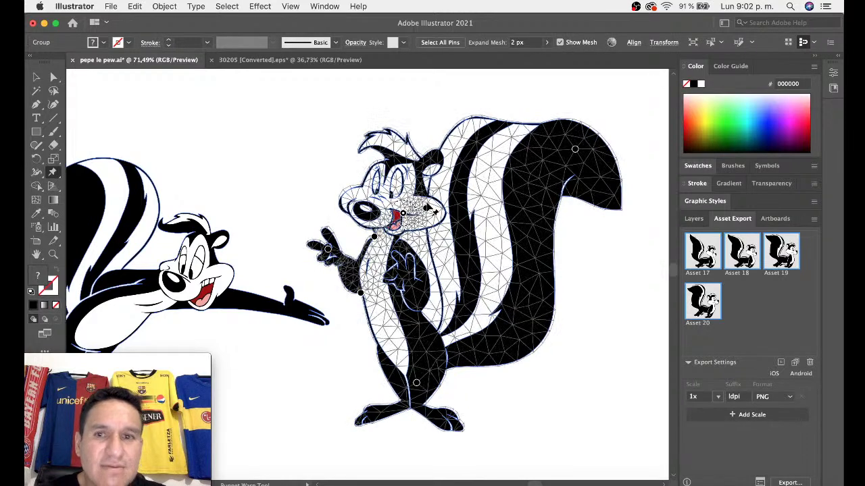
left_click_drag(575, 149, 576, 155)
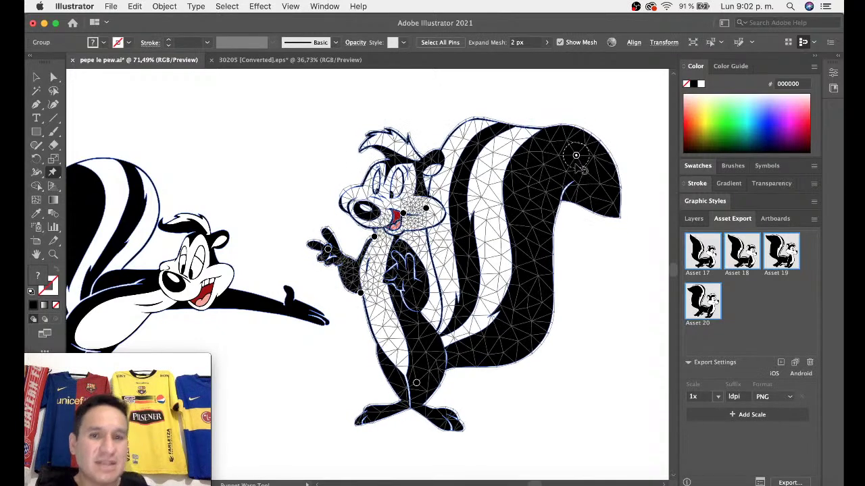
- Save pepe le pew.ai and return to YouTube Studio in the browser
key("v")
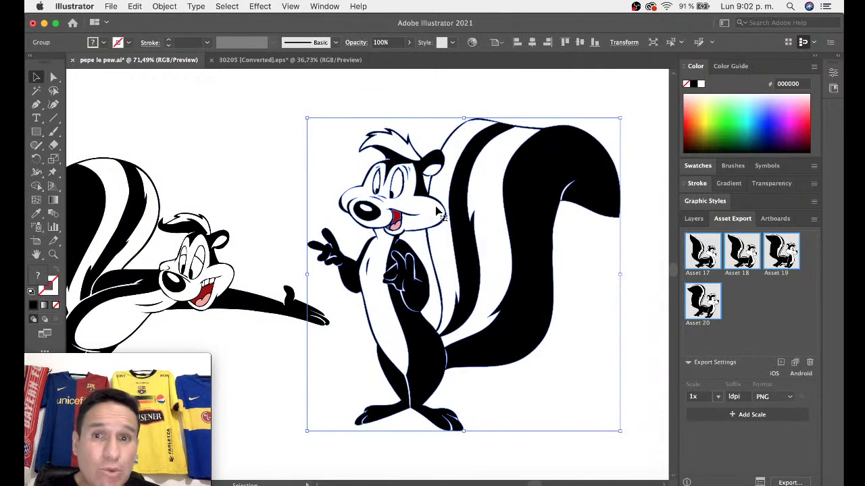
key("super+s")
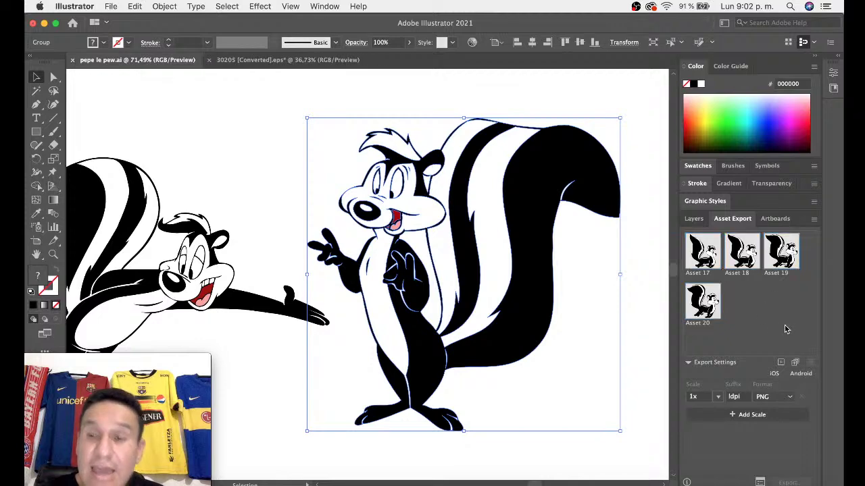
key("a")
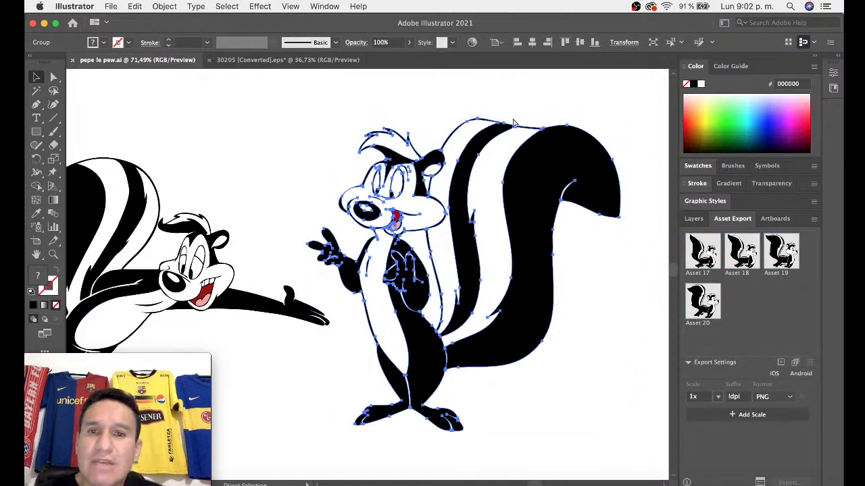
key("super+Tab")
left_click(353, 253)
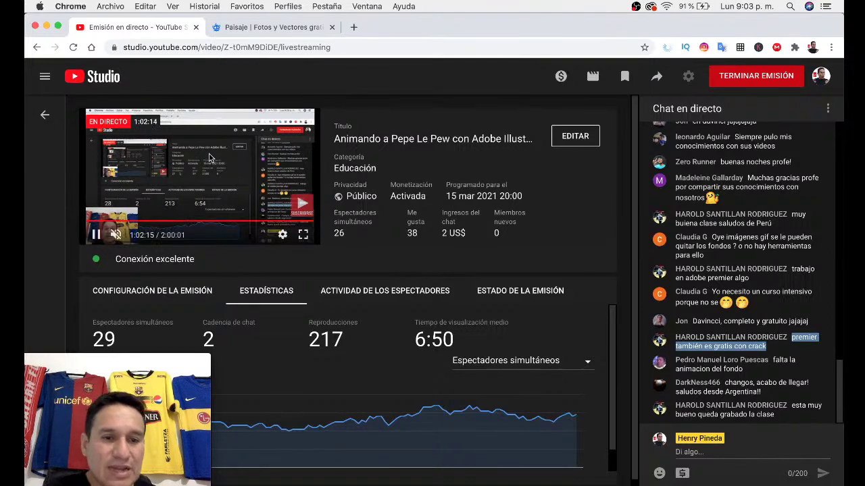
- Enlarge the QuickTime webcam view over the page, then shrink it back to the corner
mouse_move(117, 419)
left_click_drag(207, 360, 620, 231)
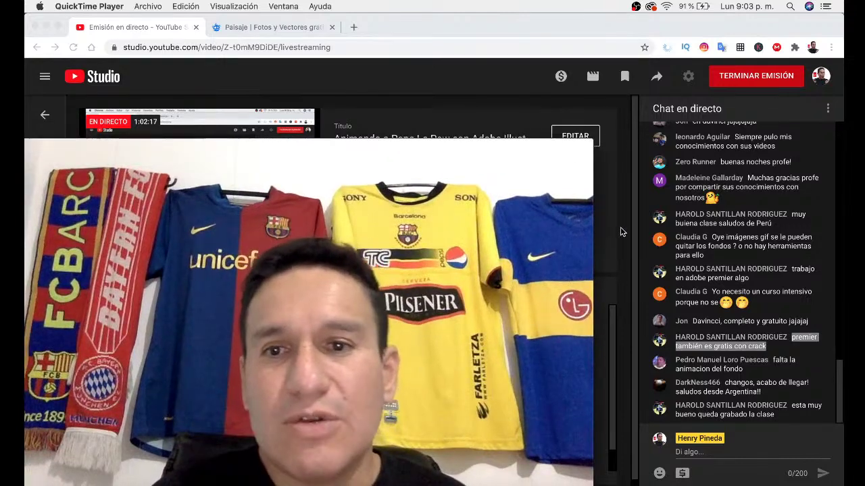
left_click(621, 231)
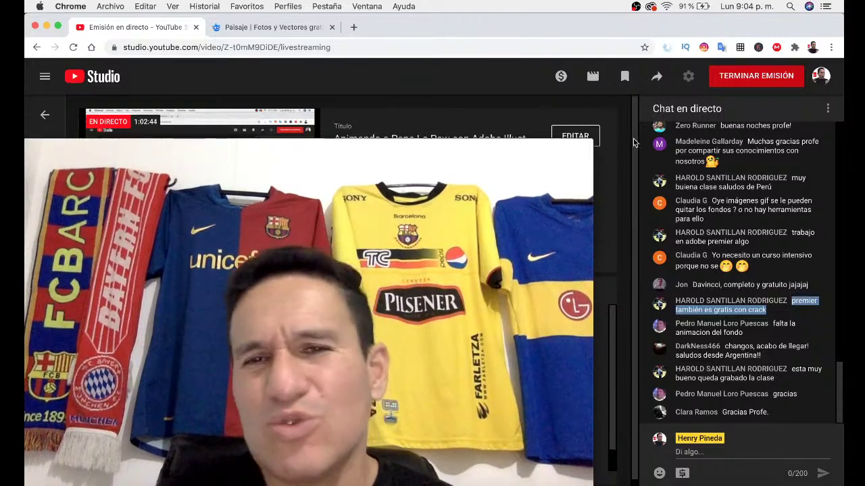
left_click_drag(592, 139, 483, 275)
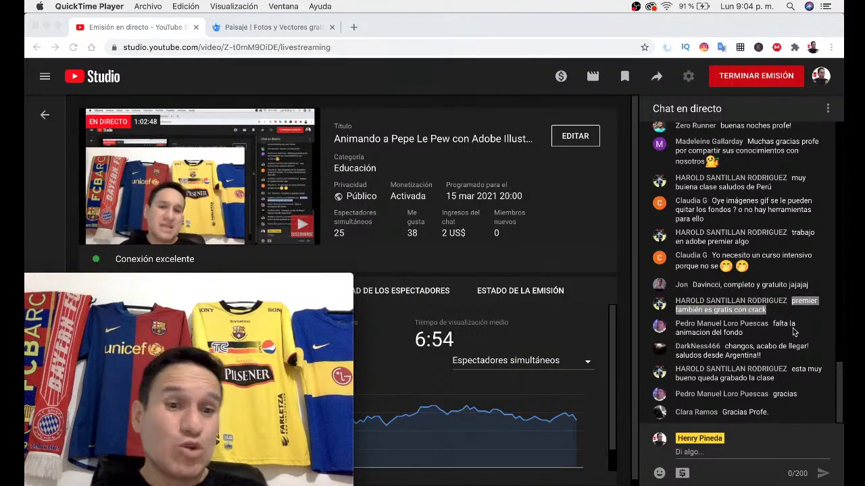
left_click(780, 392)
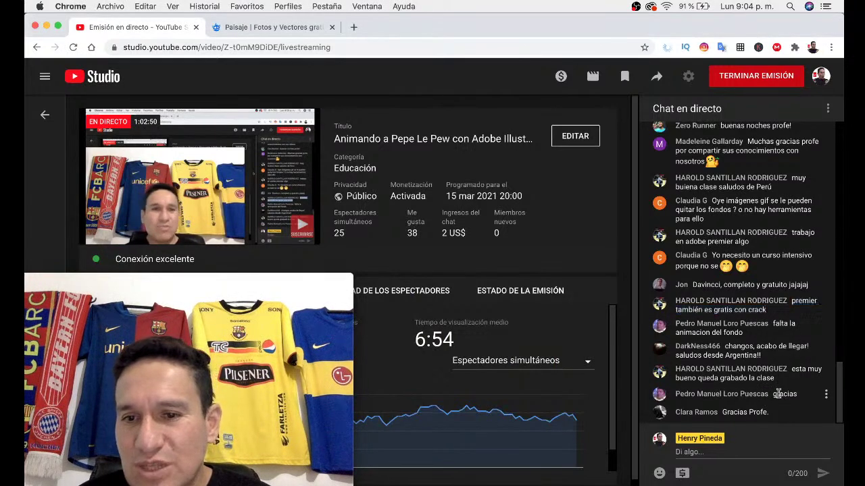
- Highlight chat messages such as 'Gracias Profe.', then request ending the stream via TERMINAR EMISIÓN
double_click(784, 394)
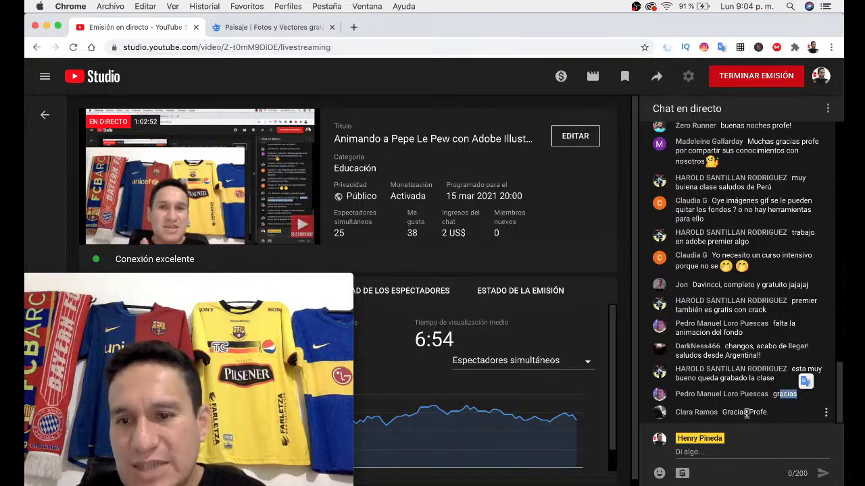
left_click_drag(723, 393, 767, 395)
double_click(777, 413)
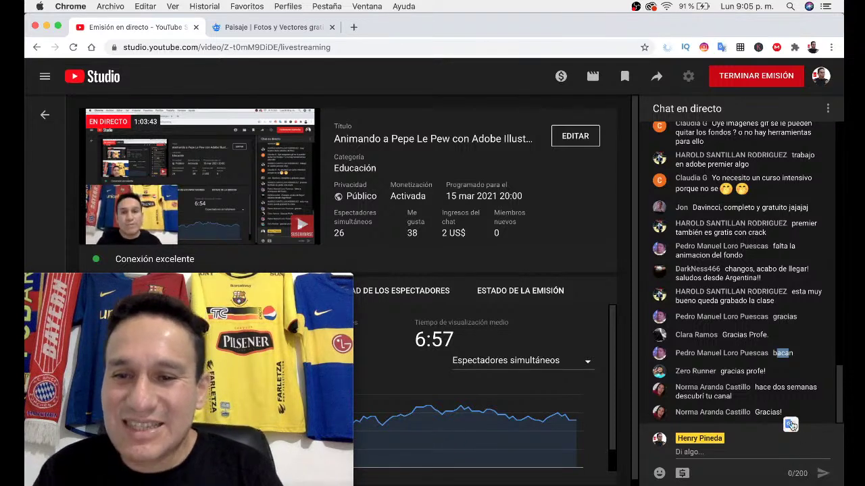
left_click_drag(755, 388, 733, 400)
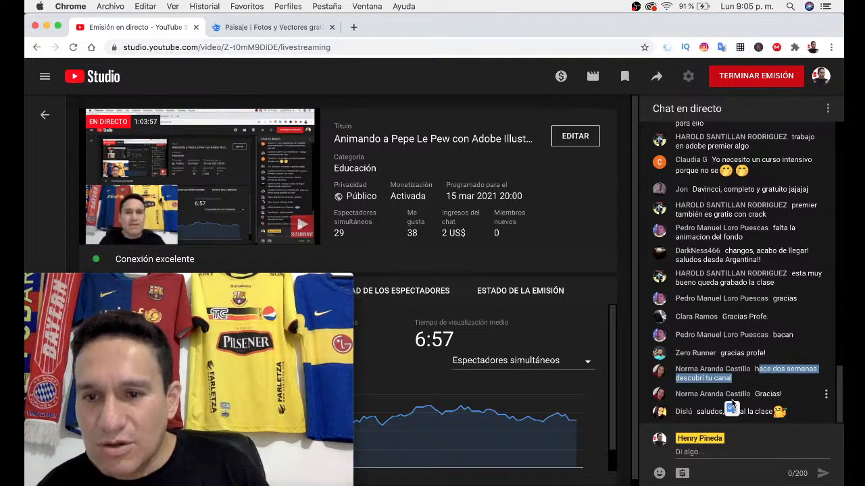
left_click_drag(732, 403, 699, 393)
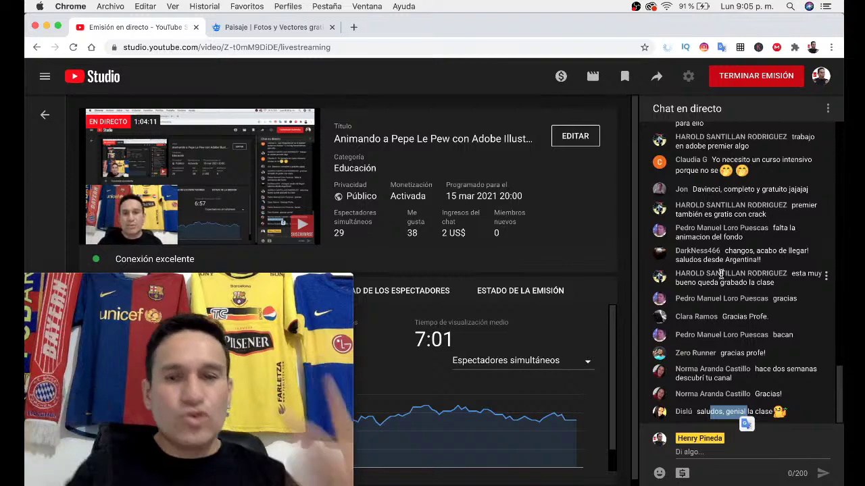
left_click(735, 77)
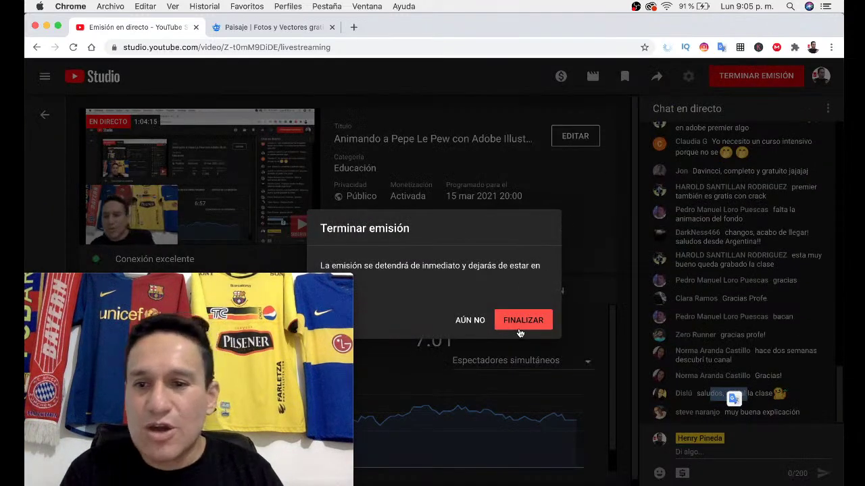